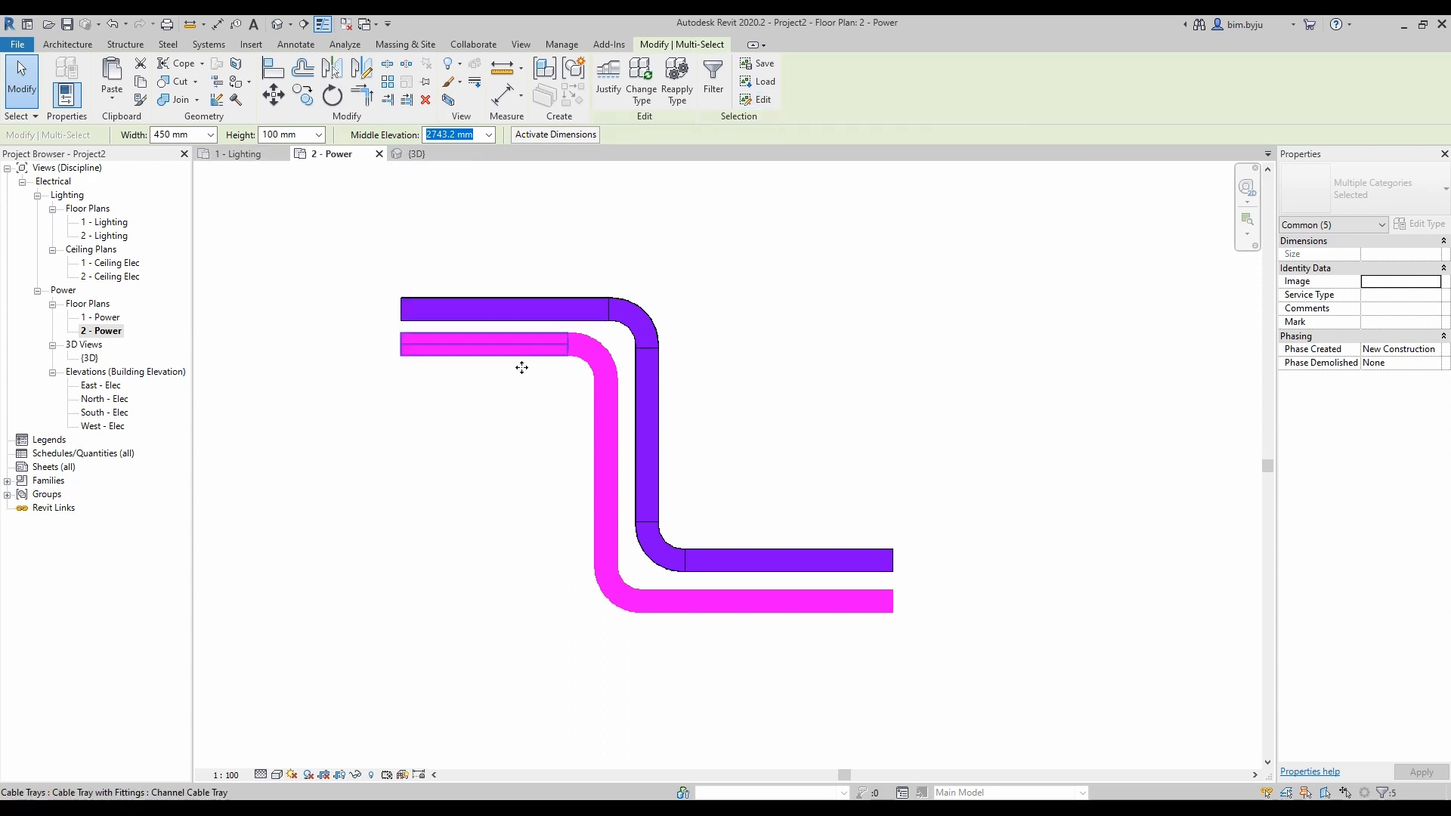
Examine the two existing coloured cable tray runs in the plan and from different angles in the 3D view.
mouse_move(518, 464)
middle_mouse_down()
mouse_move(557, 421)
mouse_move(524, 450)
middle_mouse_up()
scroll(619, 433, "up", 1)
scroll(613, 432, "down", 1)
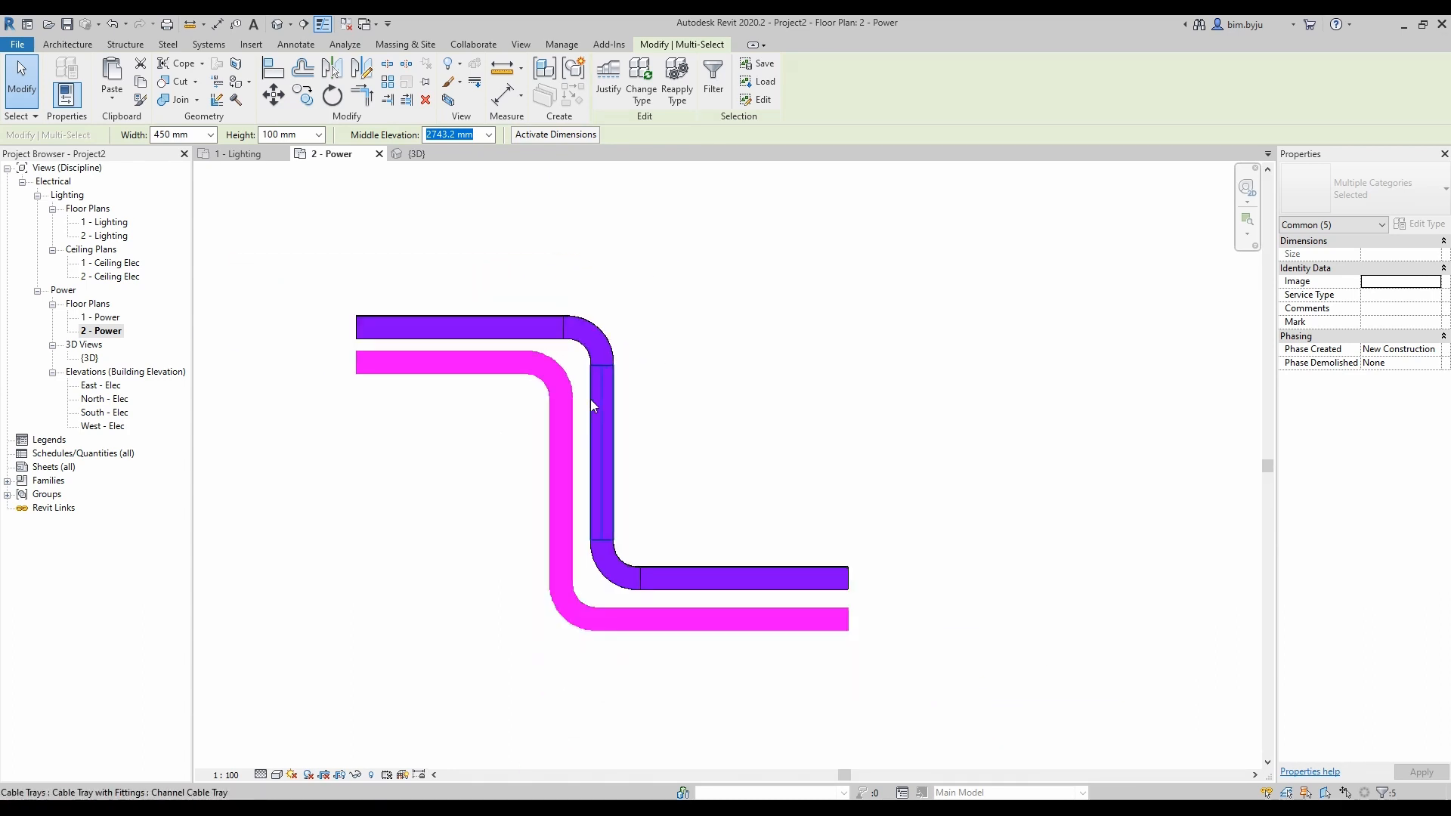
left_click(416, 156)
middle_click_drag(552, 430, 496, 492, "shift")
left_click(641, 474)
middle_click_drag(667, 474, 782, 545, "shift")
scroll(555, 504, "up", 2)
middle_click_drag(557, 504, 687, 441, "shift")
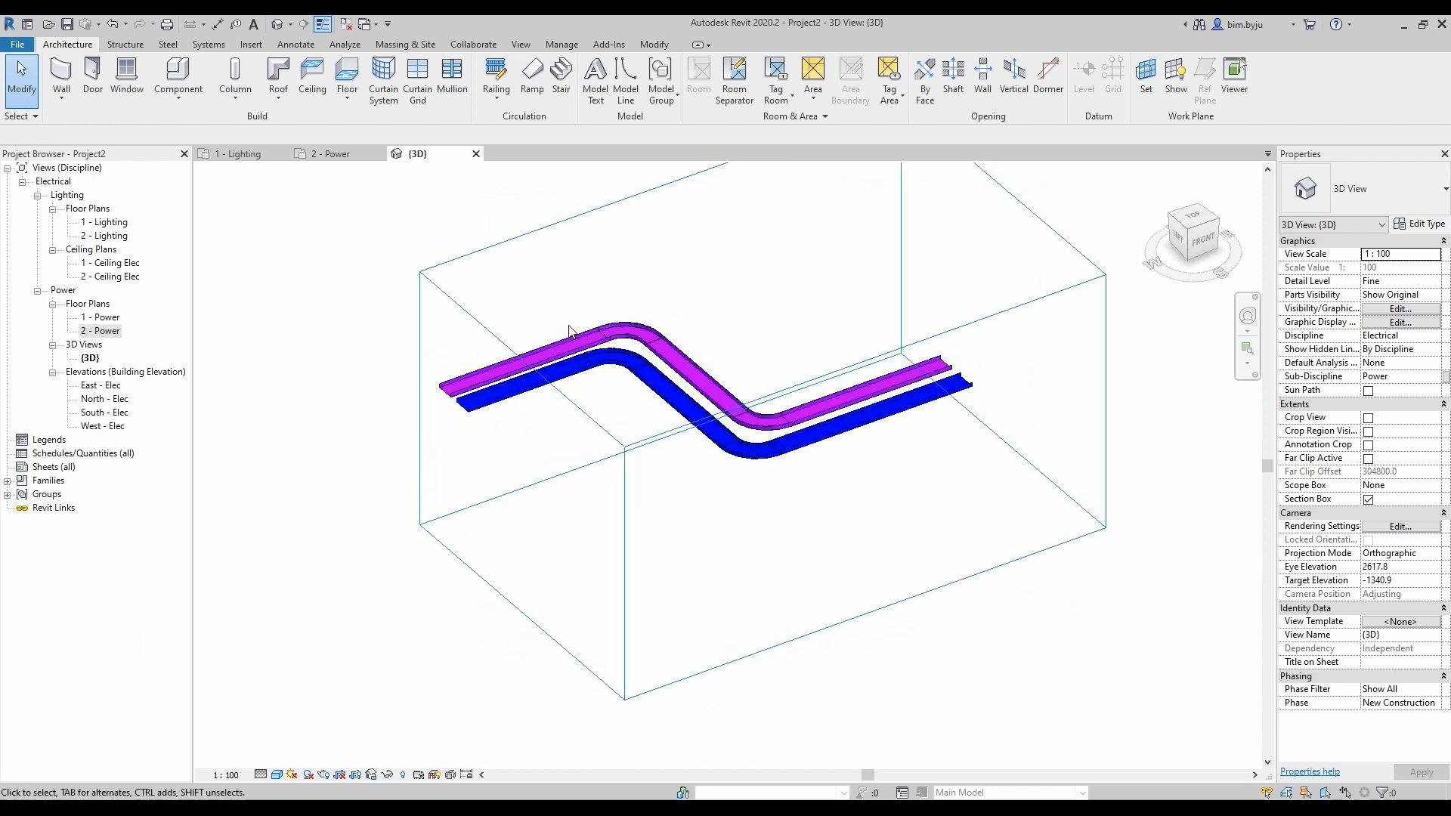
Delete both existing cable tray runs from the 2 - Power floor plan.
left_click(329, 154)
scroll(583, 386, "down", 2)
left_click_drag(431, 324, 834, 585)
key("Delete")
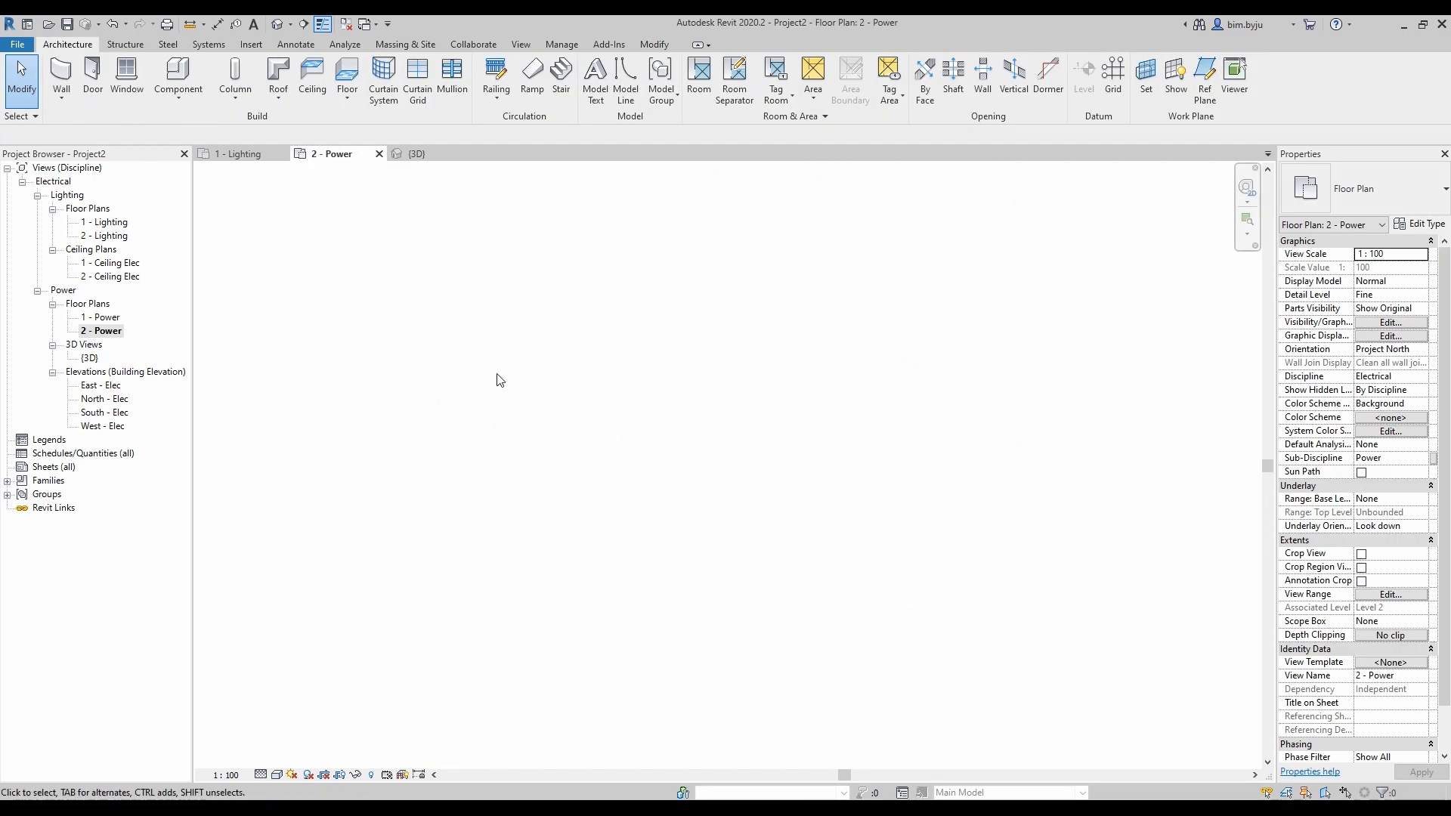
Draw a Z-shaped channel cable tray run 100 mm wide, ending in a horizontal leg about 2600 mm long.
left_click(209, 44)
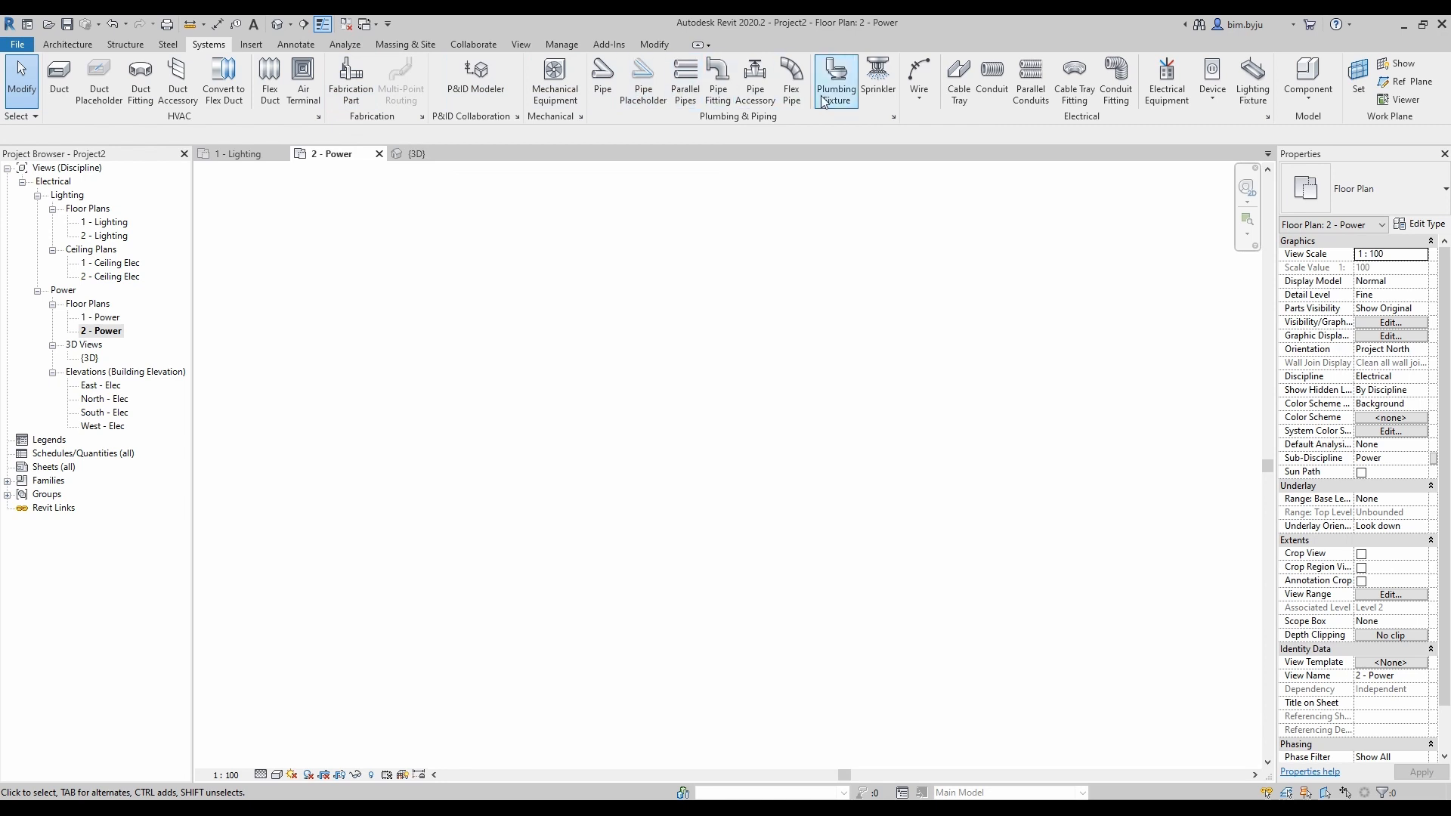
left_click(960, 79)
left_click(228, 135)
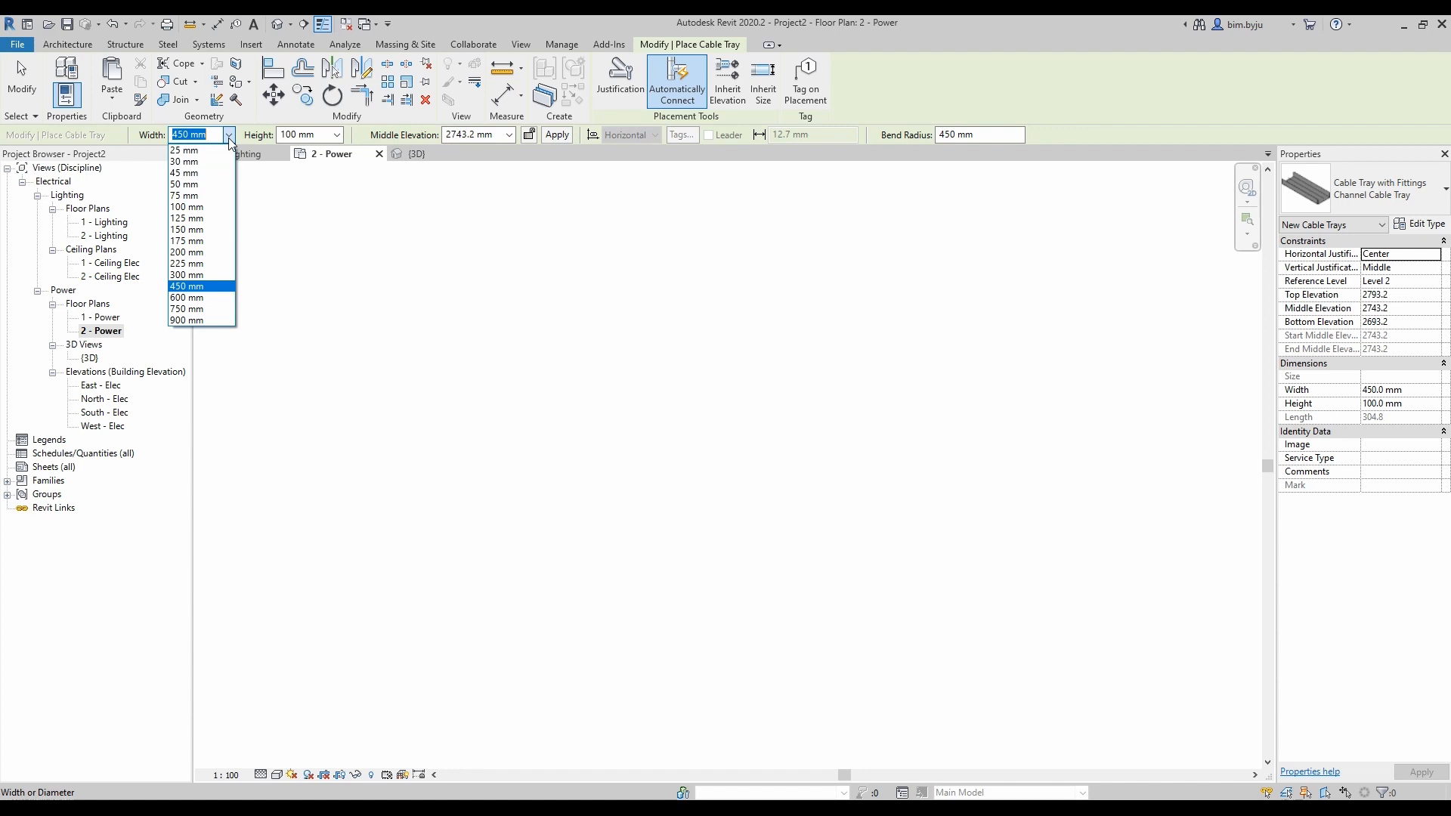
left_click(189, 206)
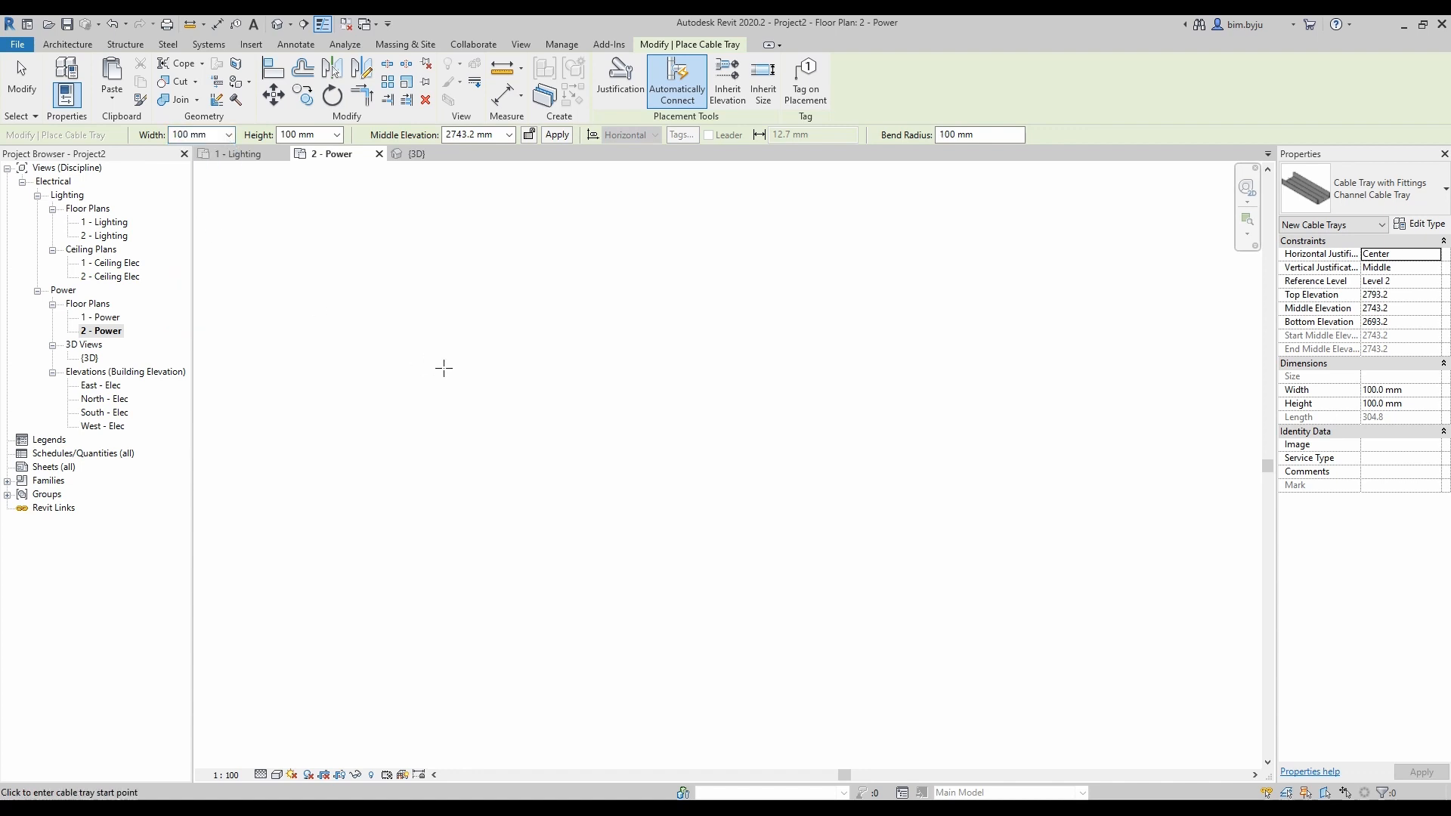
left_click(444, 368)
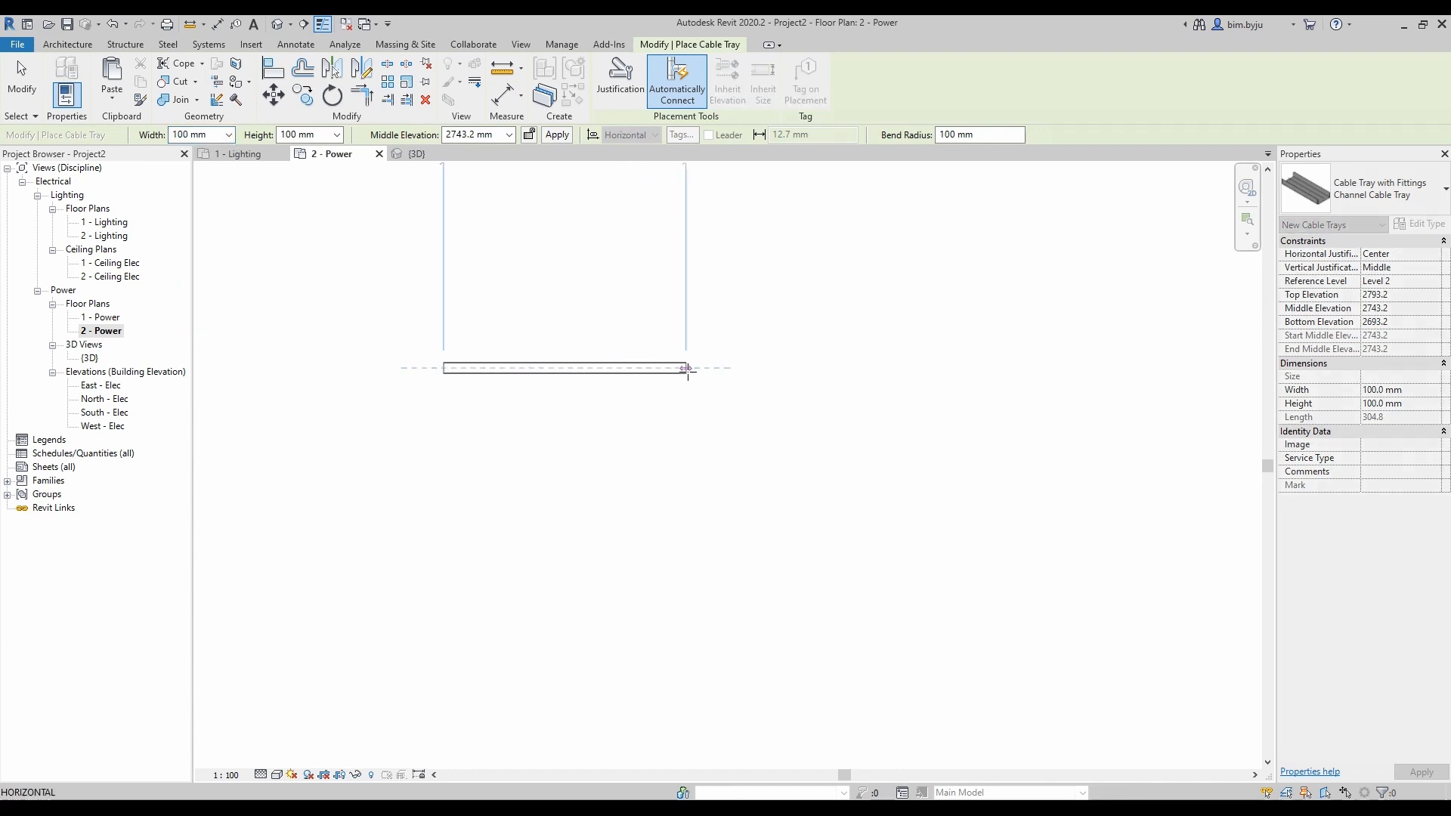
left_click(685, 368)
scroll(685, 489, "down", 1)
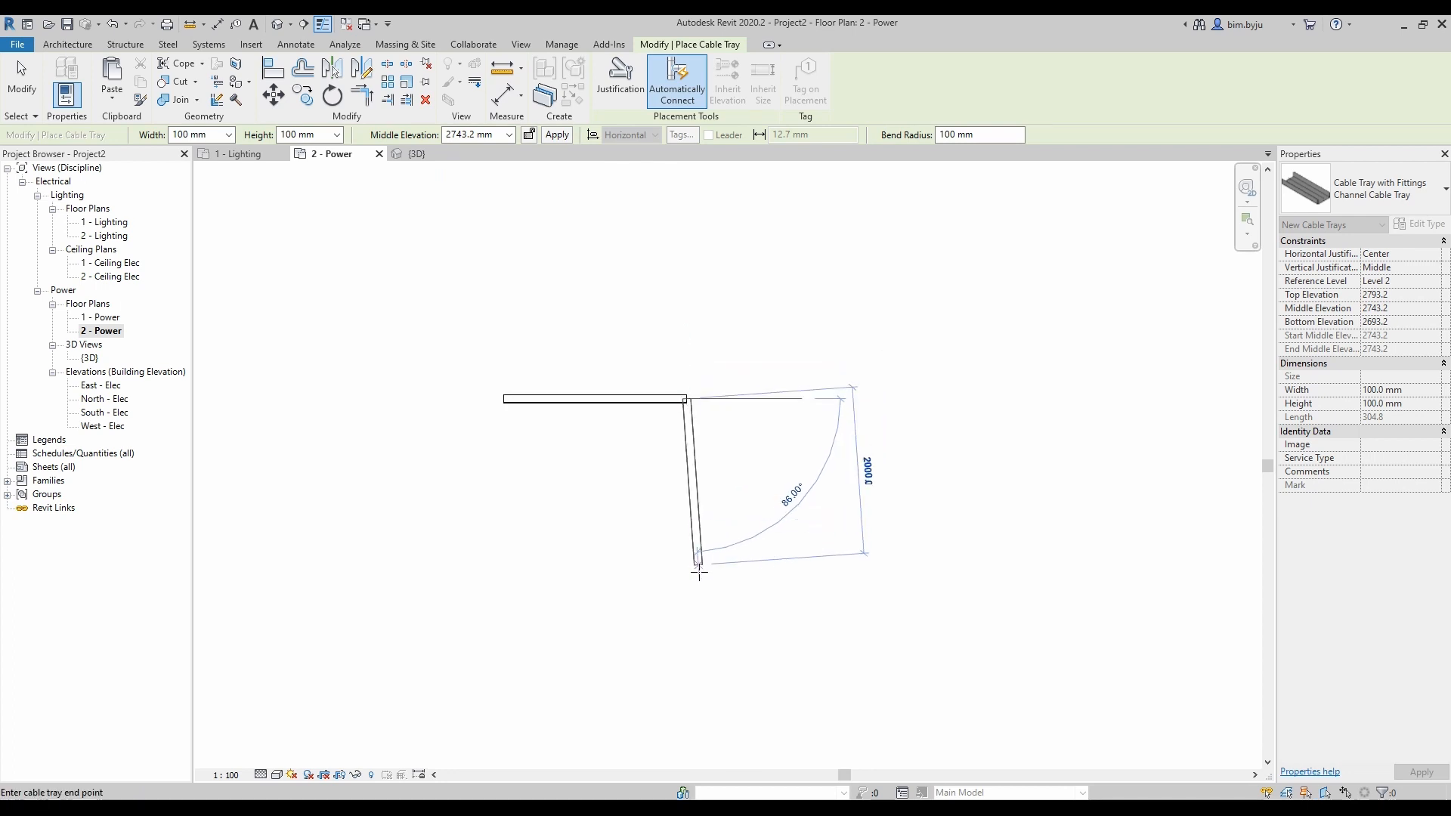
left_click(686, 582)
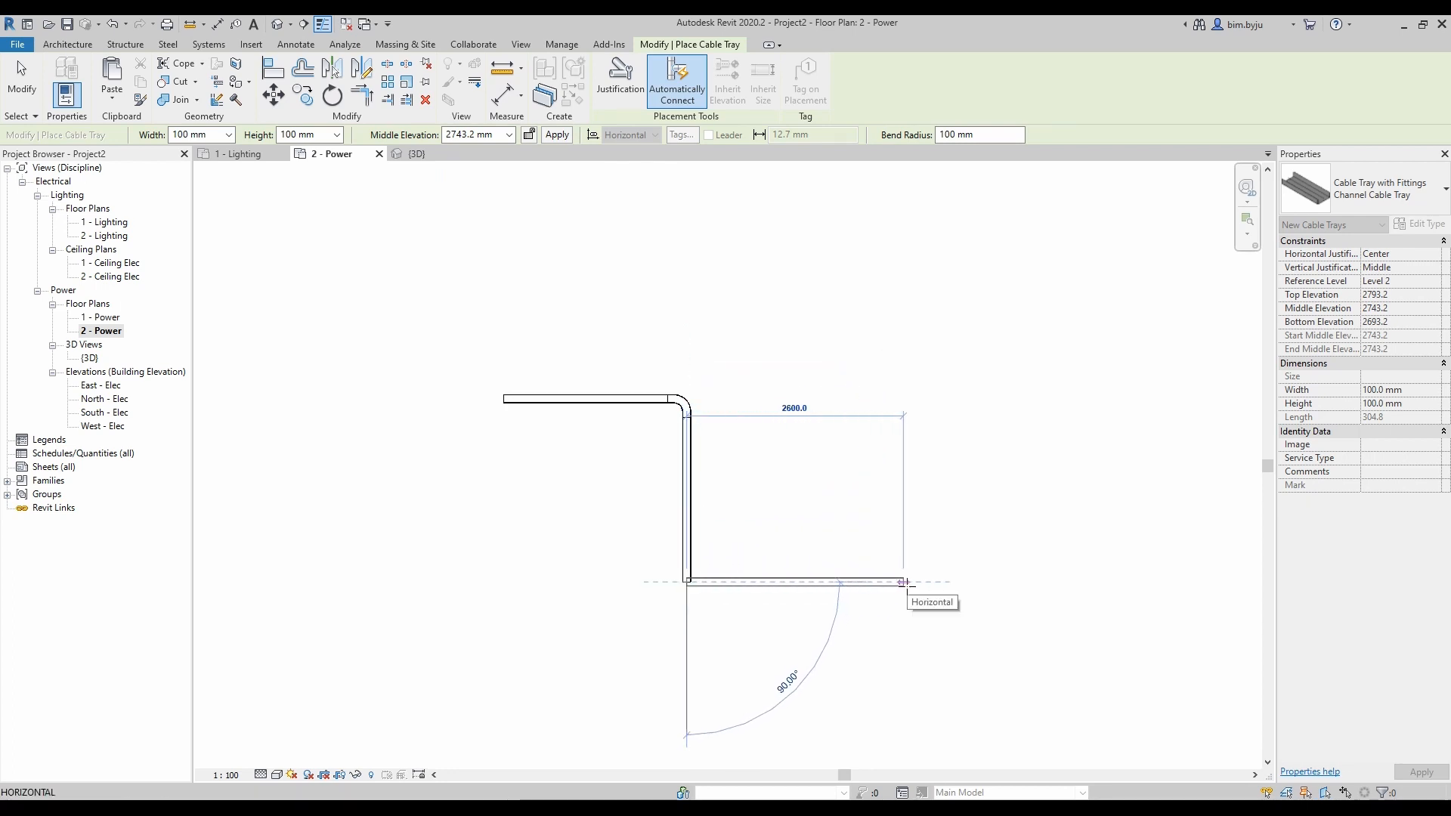
left_click(910, 592)
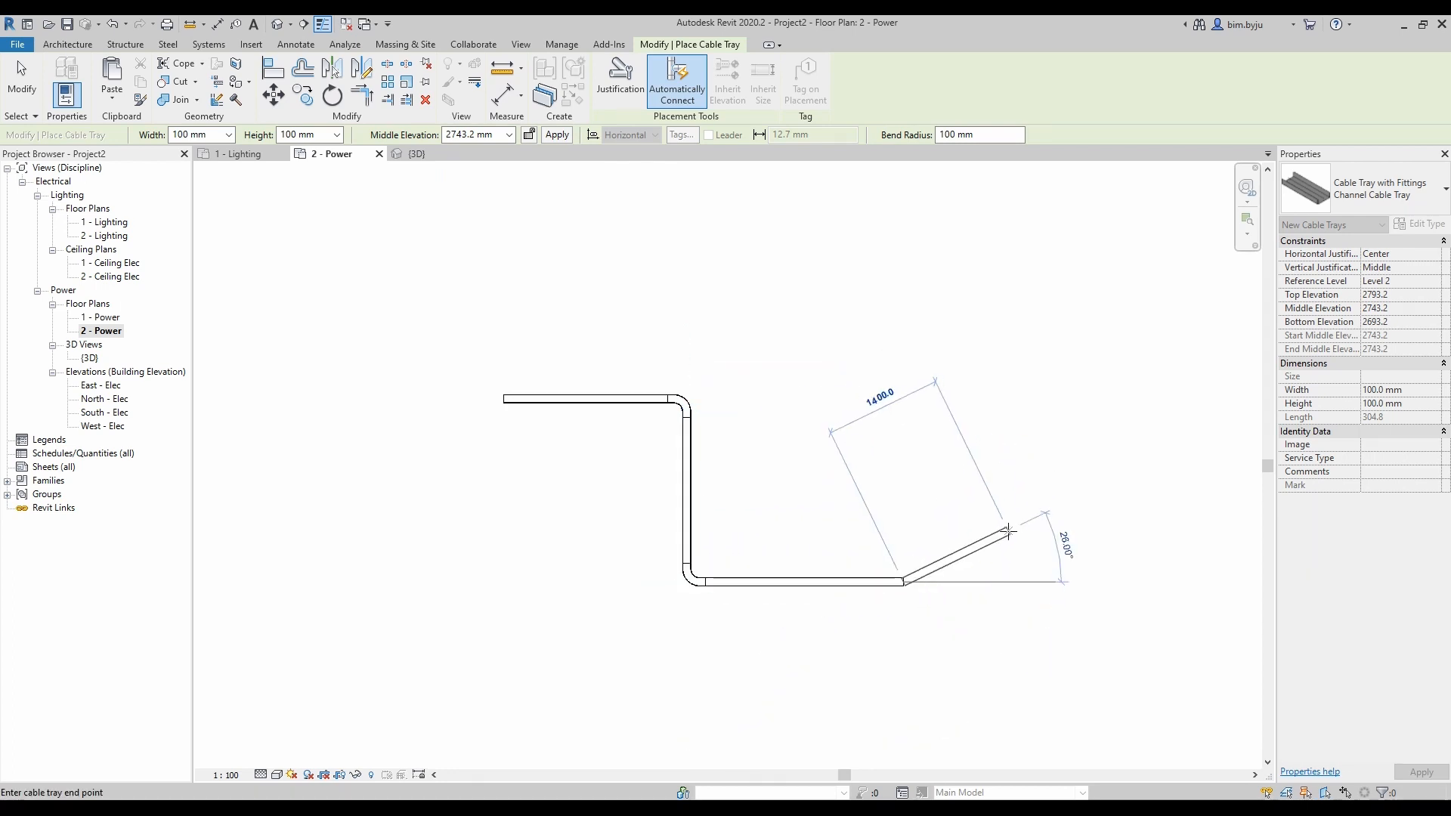
key("Escape")
key("Escape")
middle_click_drag(718, 444, 729, 347)
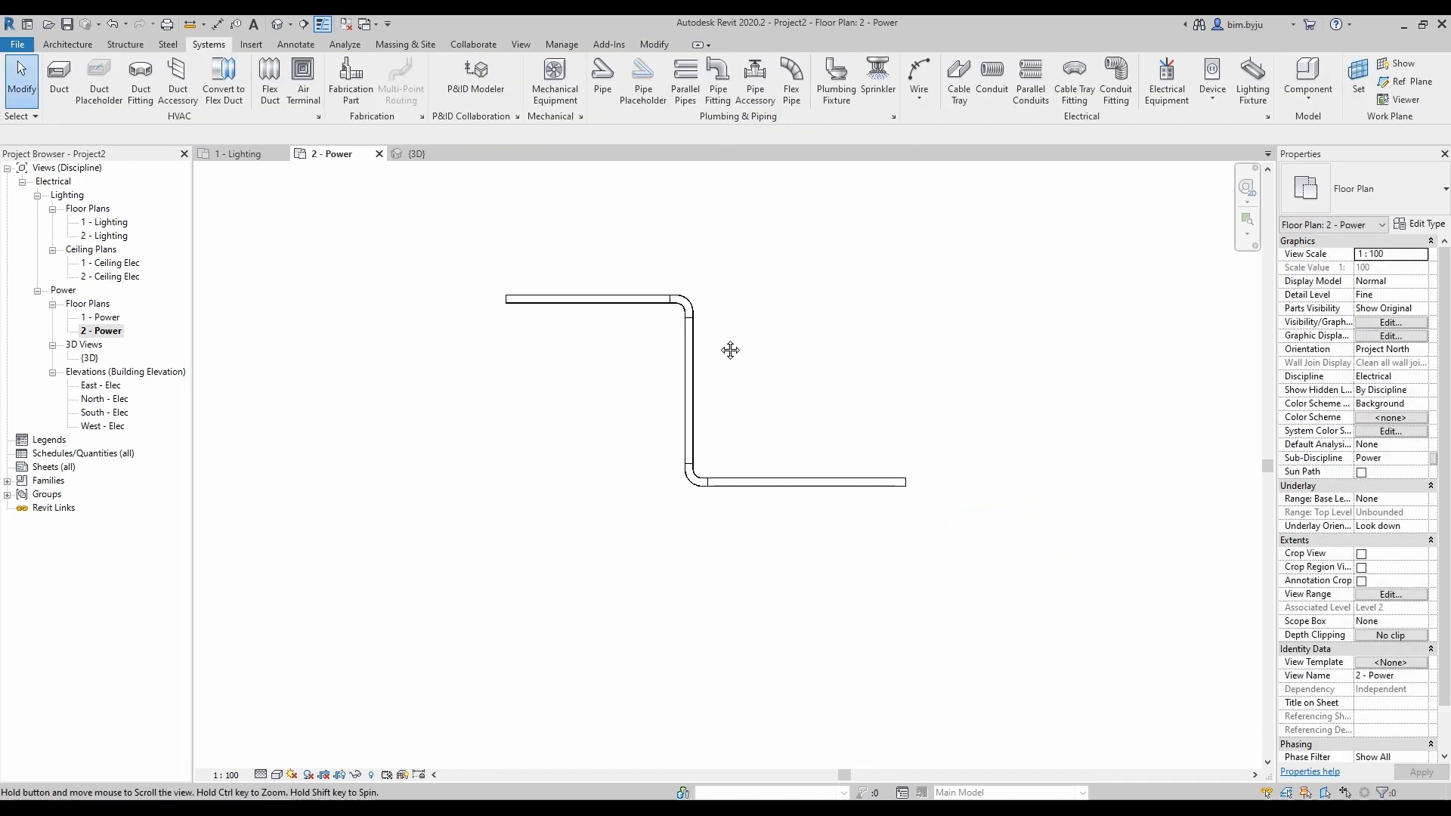
Draw a second Z-shaped cable tray run 200 mm wide, following the 100 mm run just below and inside it.
left_click(959, 79)
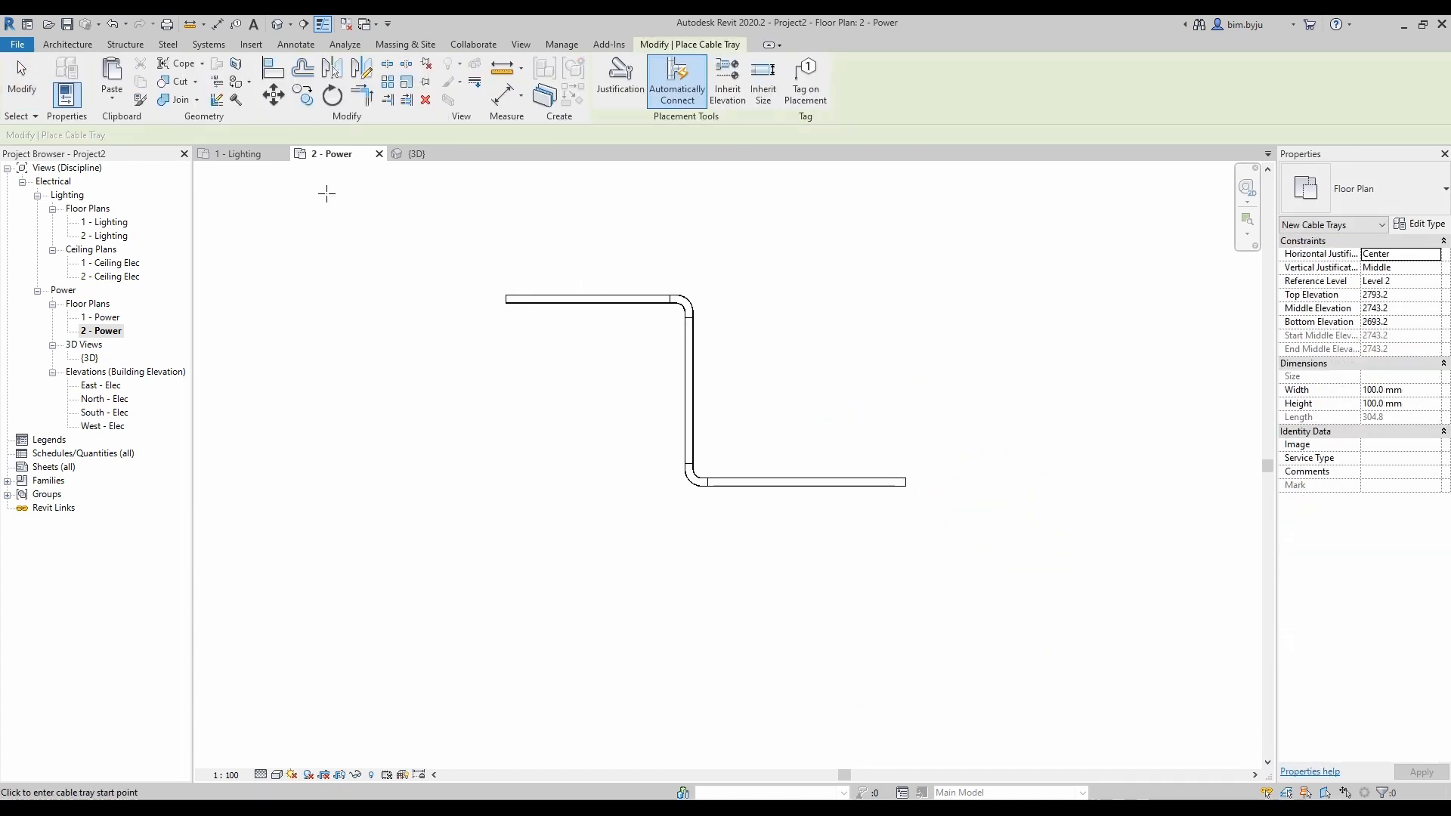
left_click(229, 135)
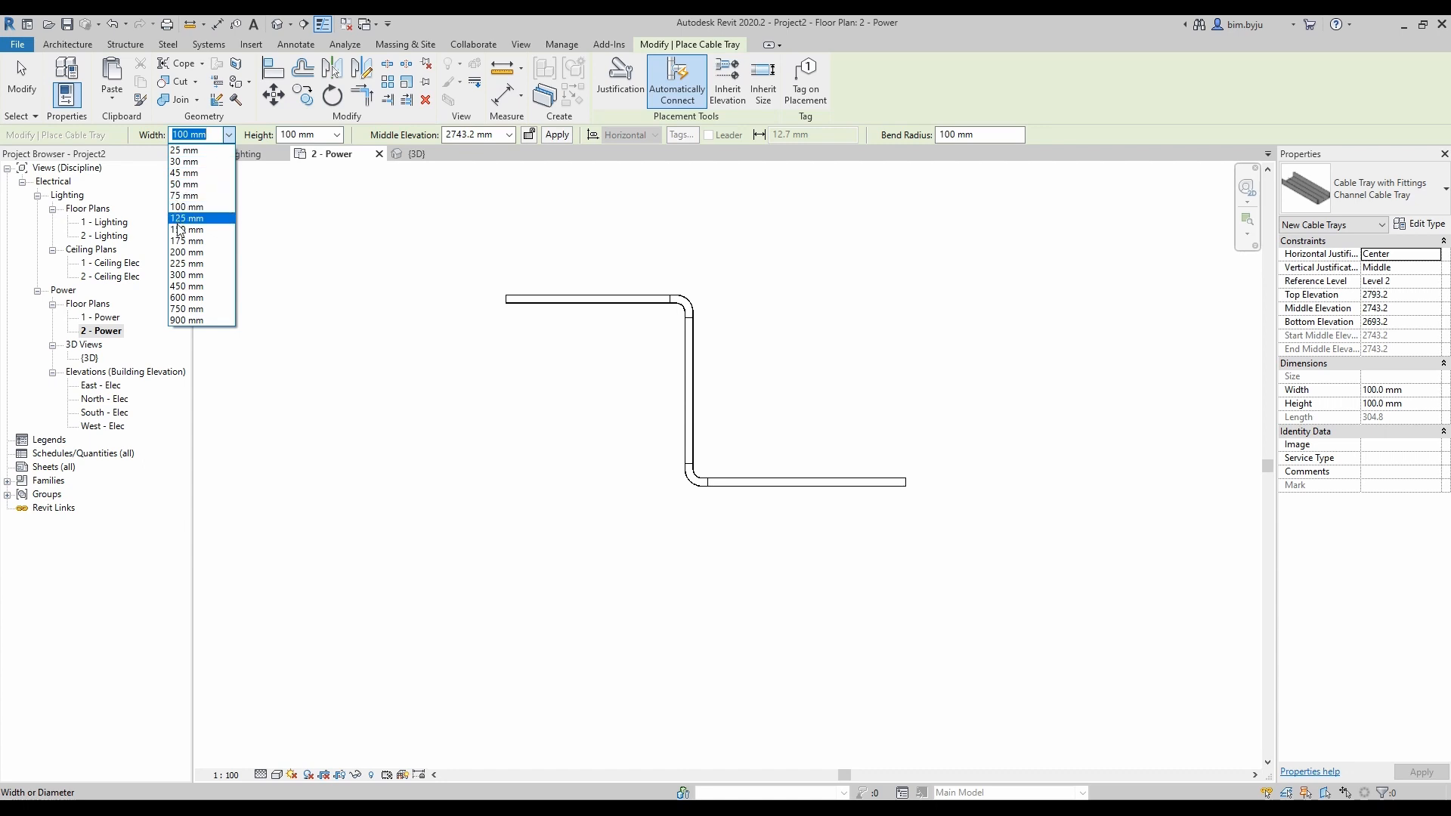
left_click(185, 252)
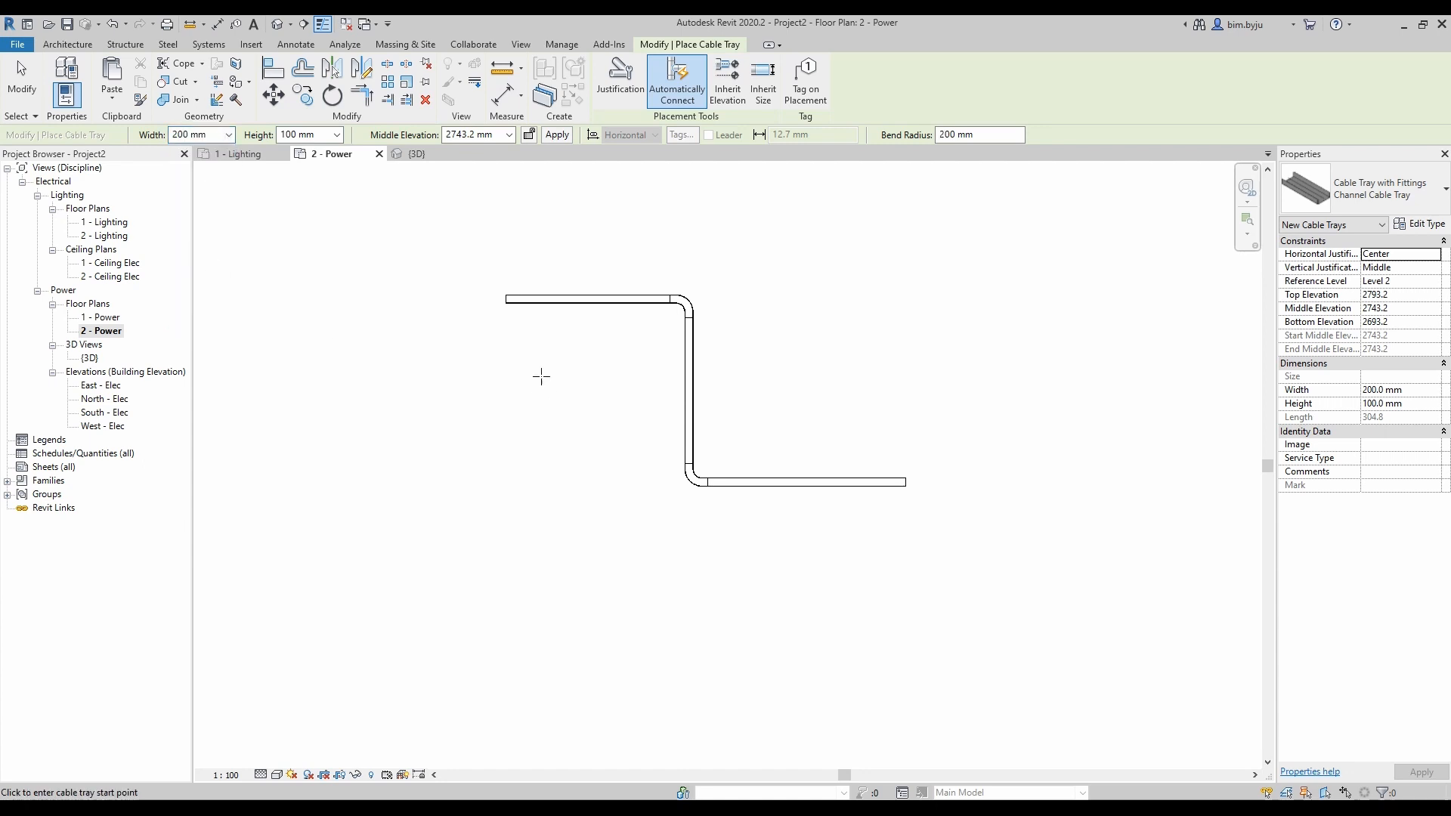
left_click(508, 316)
left_click(664, 316)
left_click(664, 515)
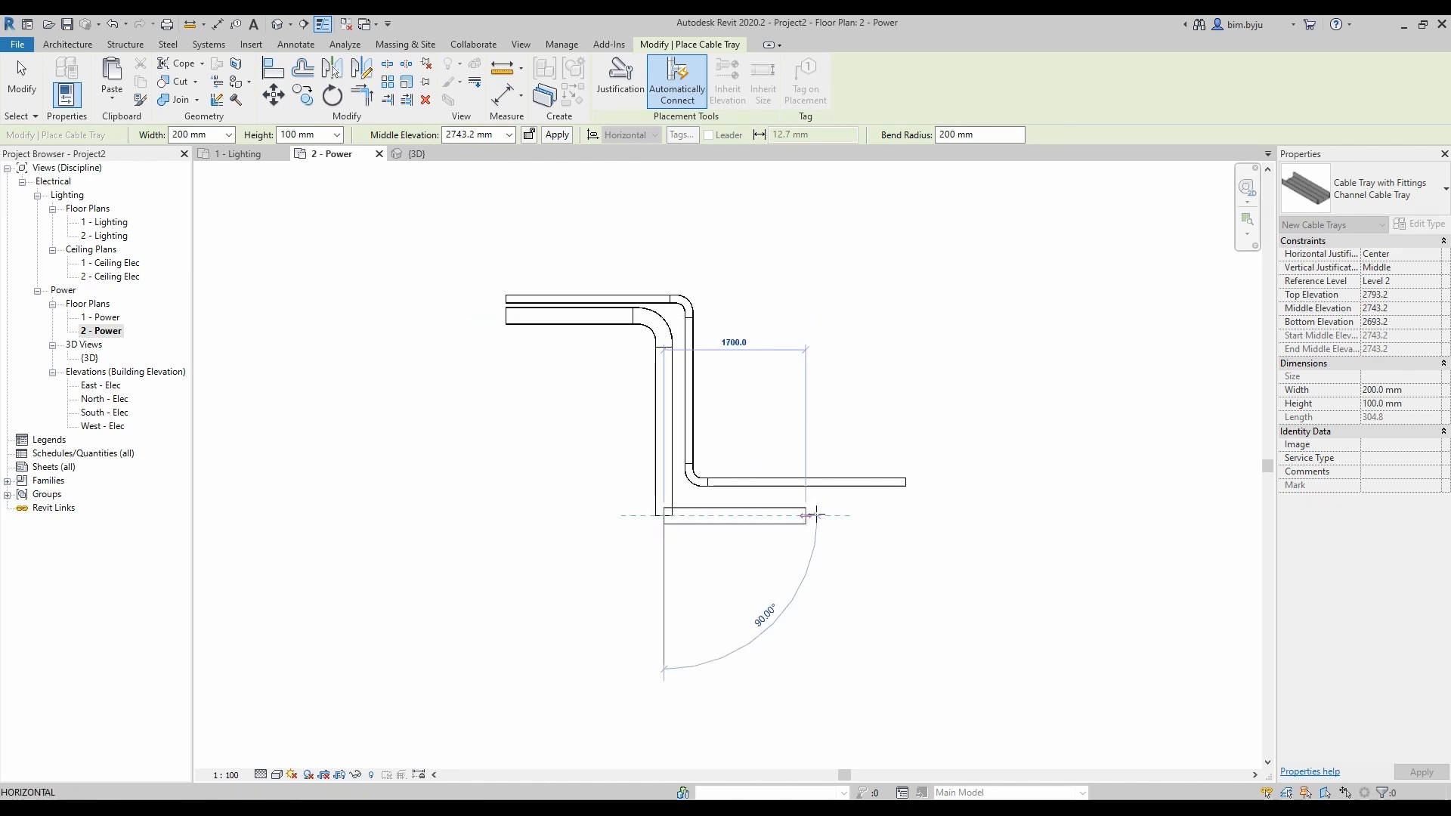
left_click(907, 516)
key("Escape")
key("Escape")
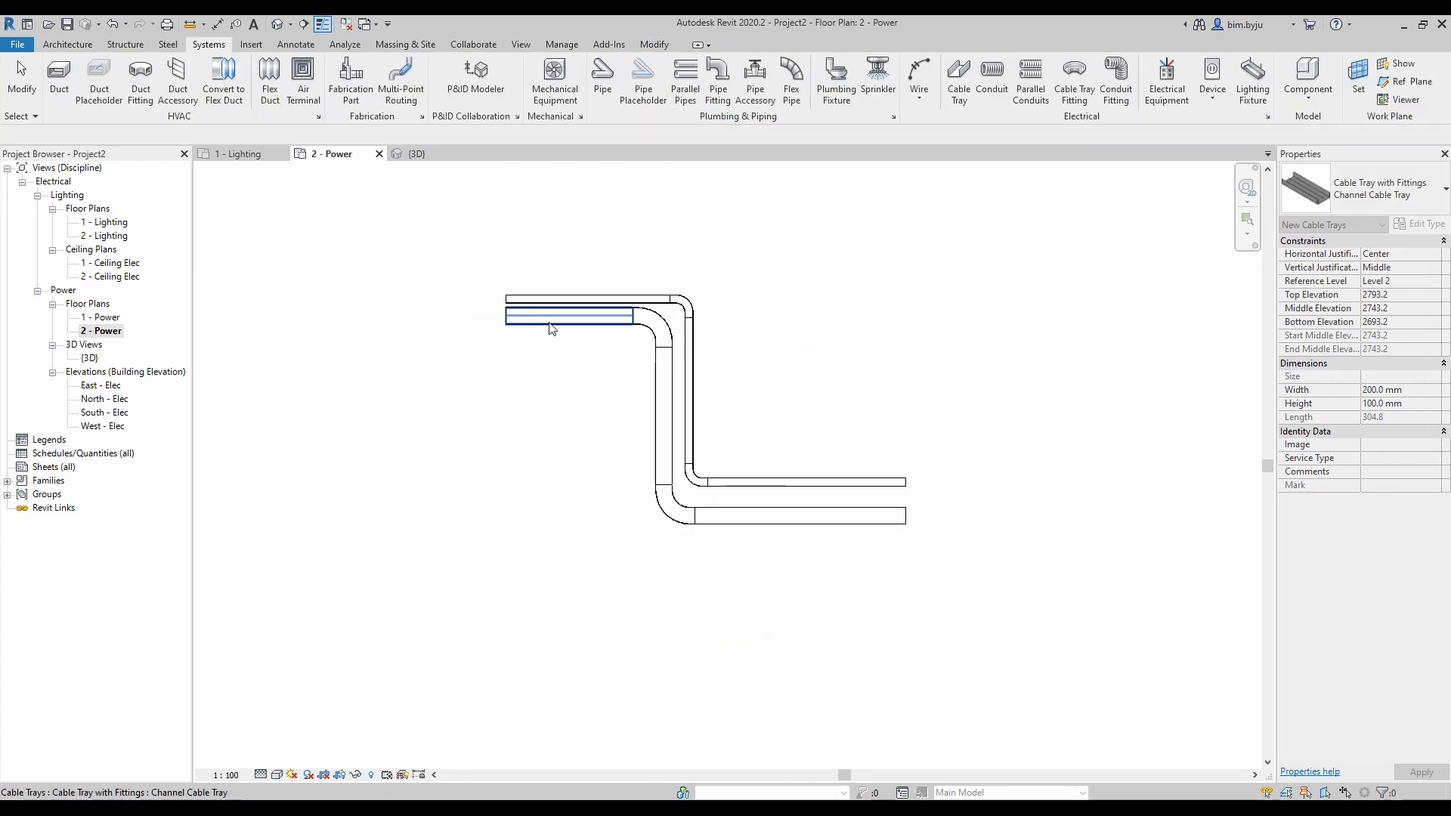
Shift the upper horizontal segment of the 200 mm tray slightly down, away from the 100 mm tray.
left_click(552, 323)
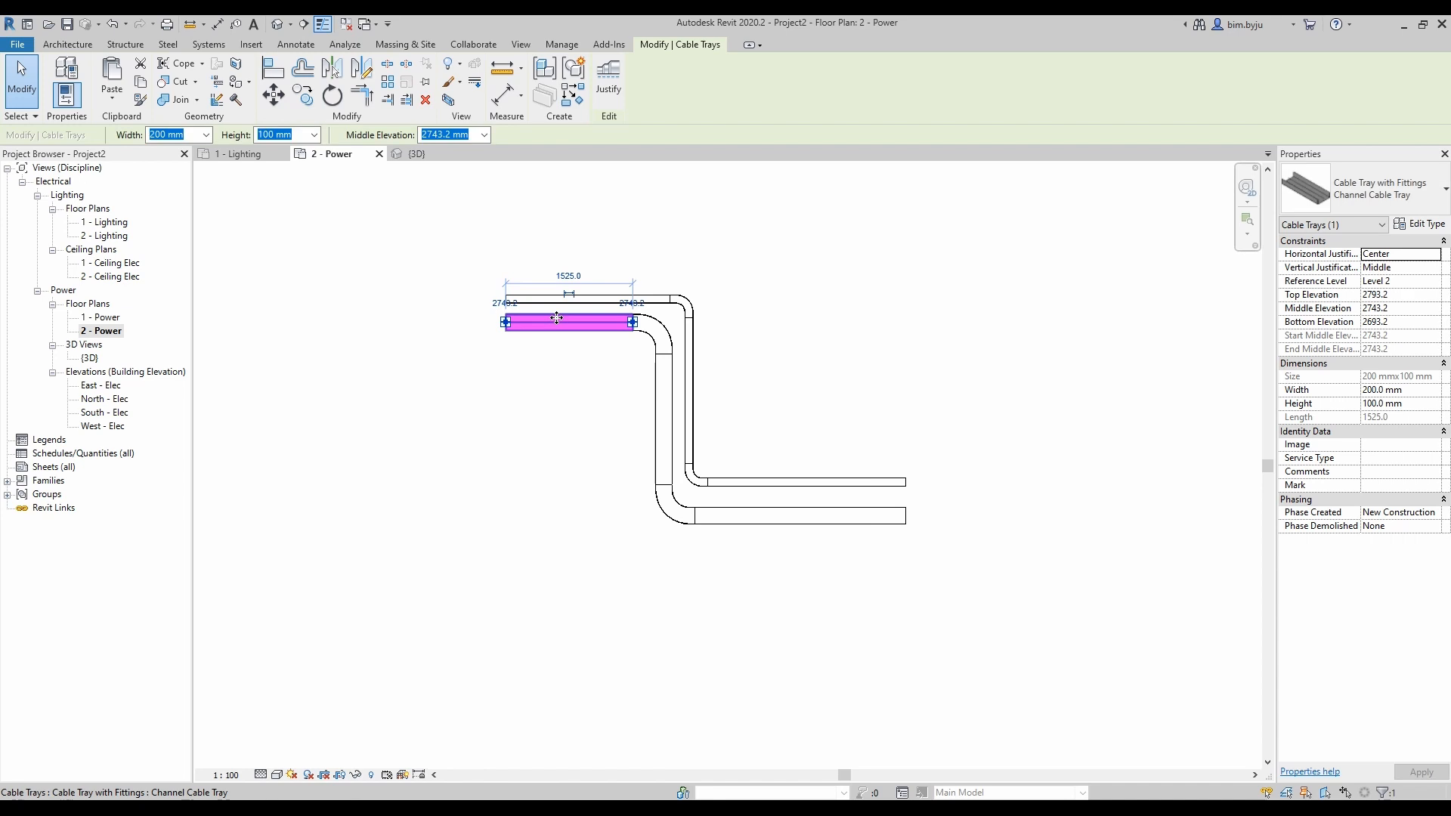
key("Escape")
middle_click_drag(544, 370, 529, 359)
left_click(536, 285)
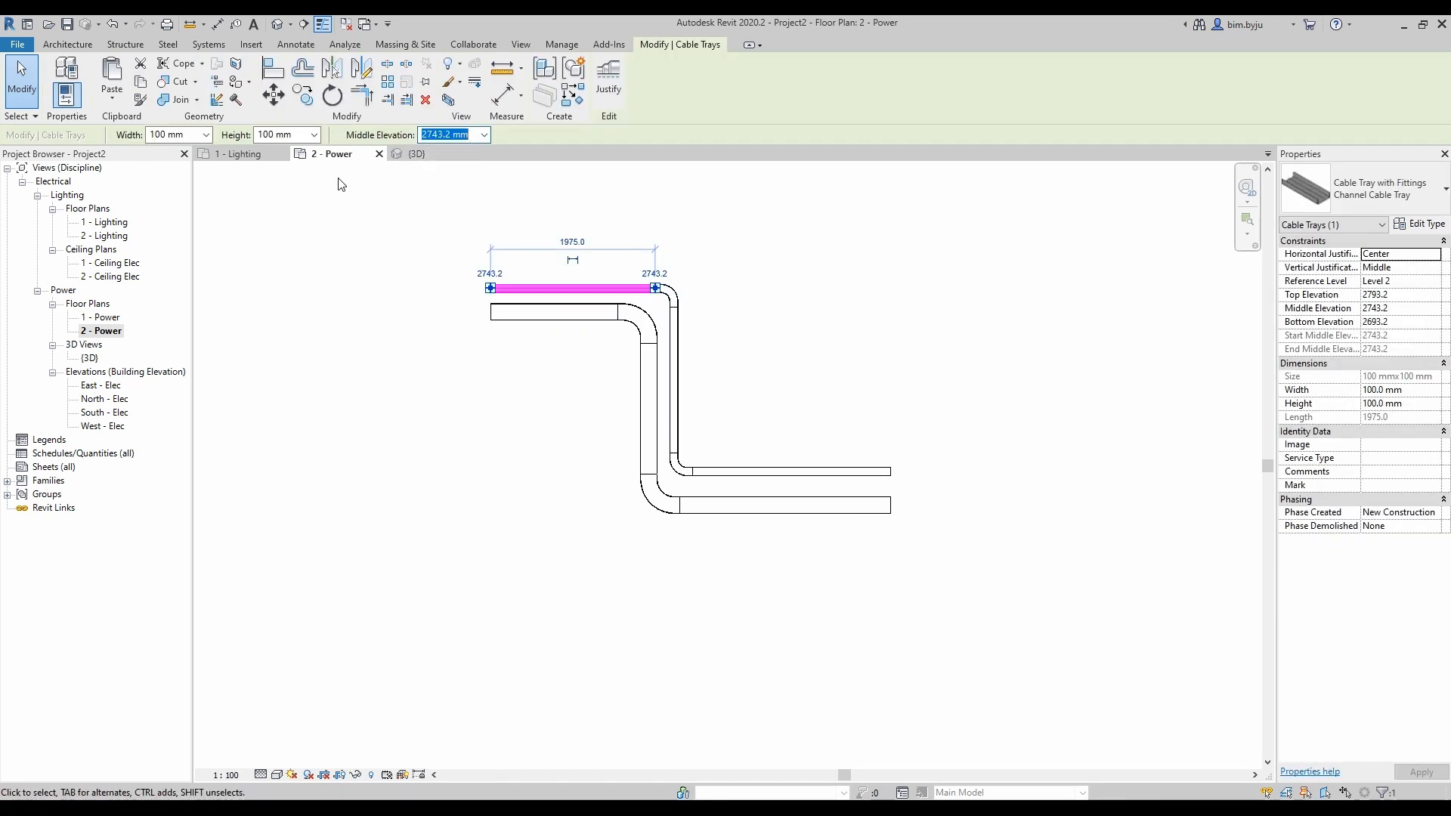
key("Escape")
scroll(604, 361, "up", 2)
middle_click_drag(602, 363, 594, 406)
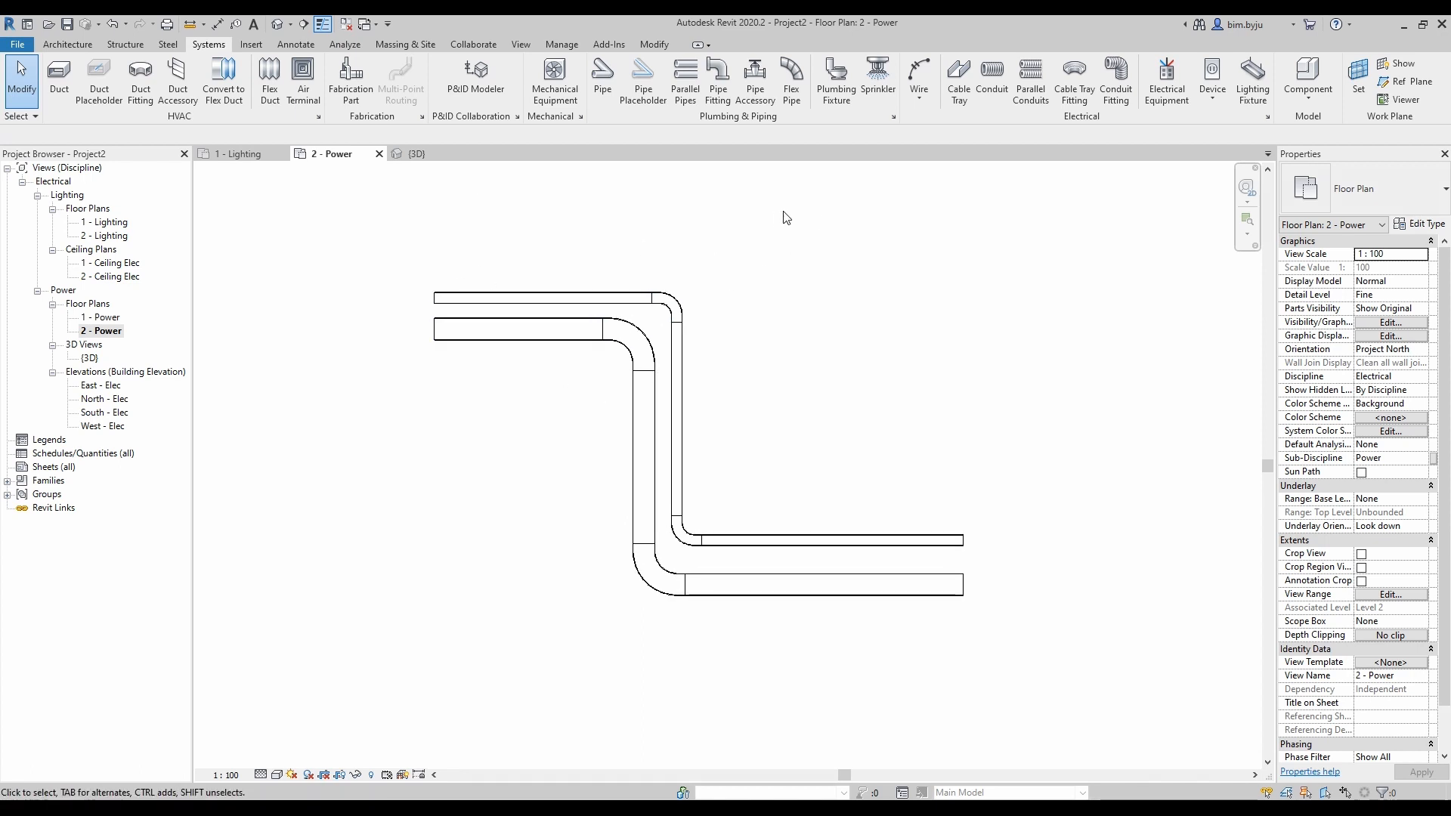
Close the 1 - Lighting view and tile the 2 - Power plan next to the 3D view.
left_click(282, 153)
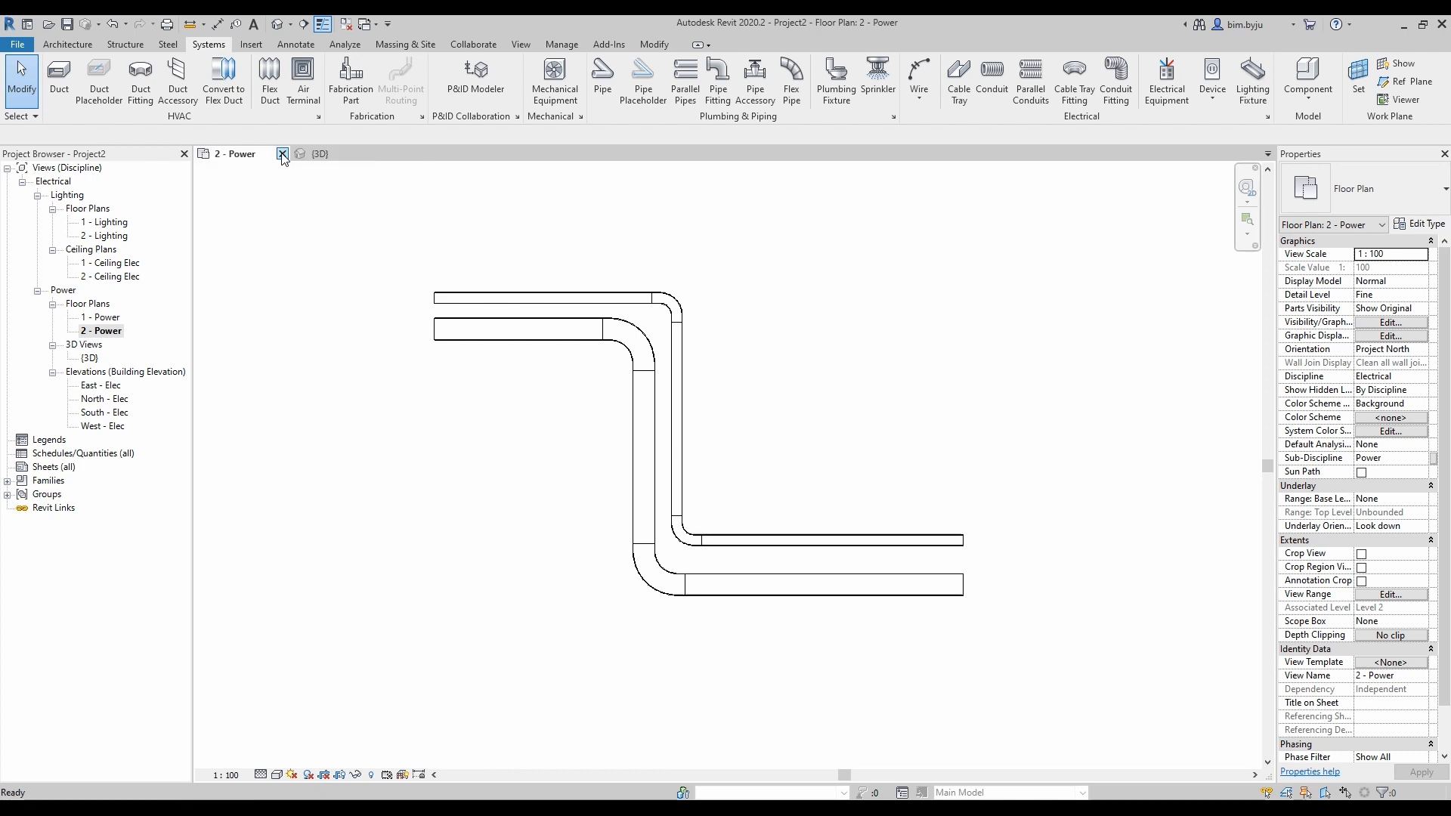
left_click_drag(410, 263, 1033, 678)
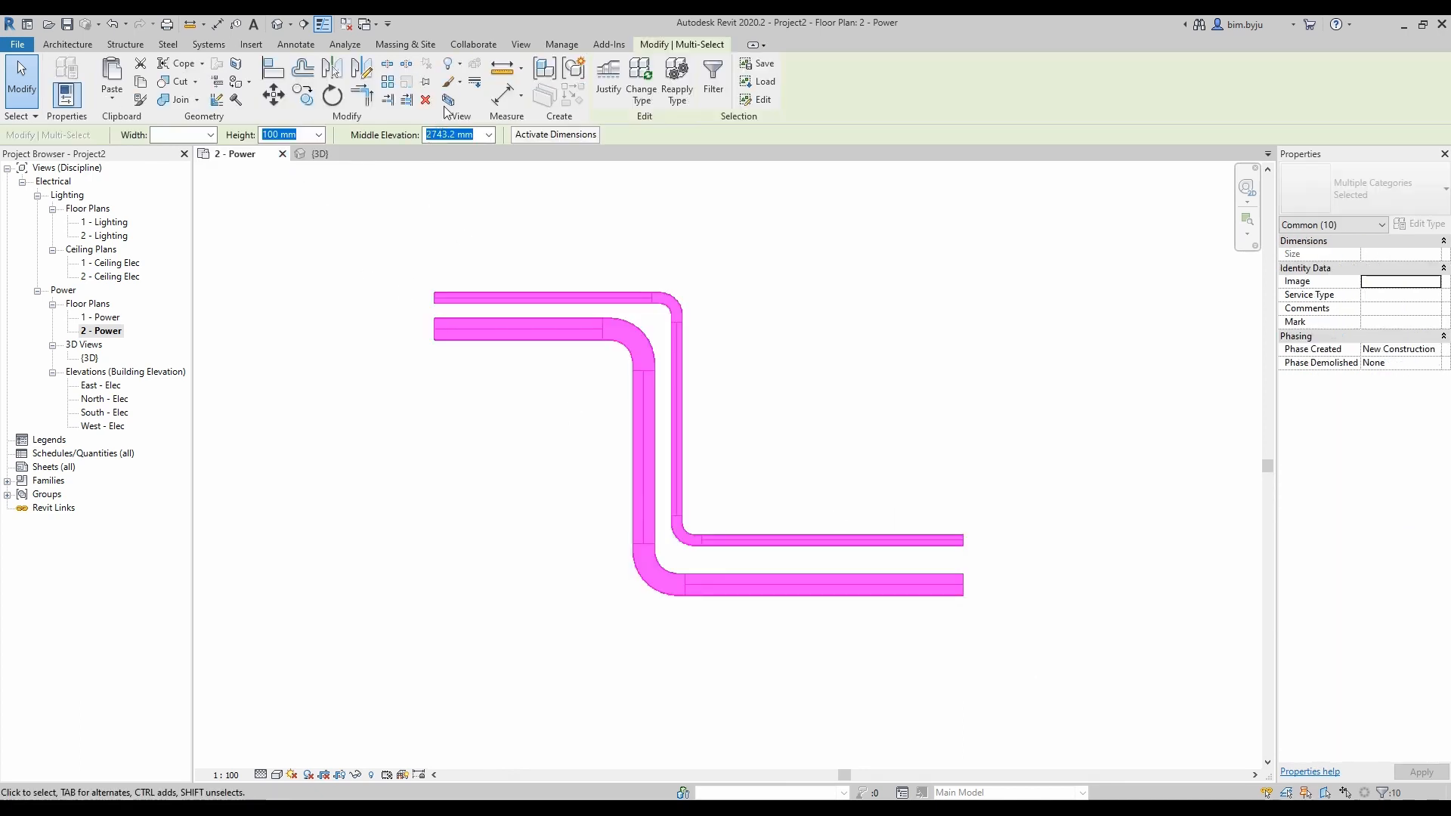
left_click(318, 153)
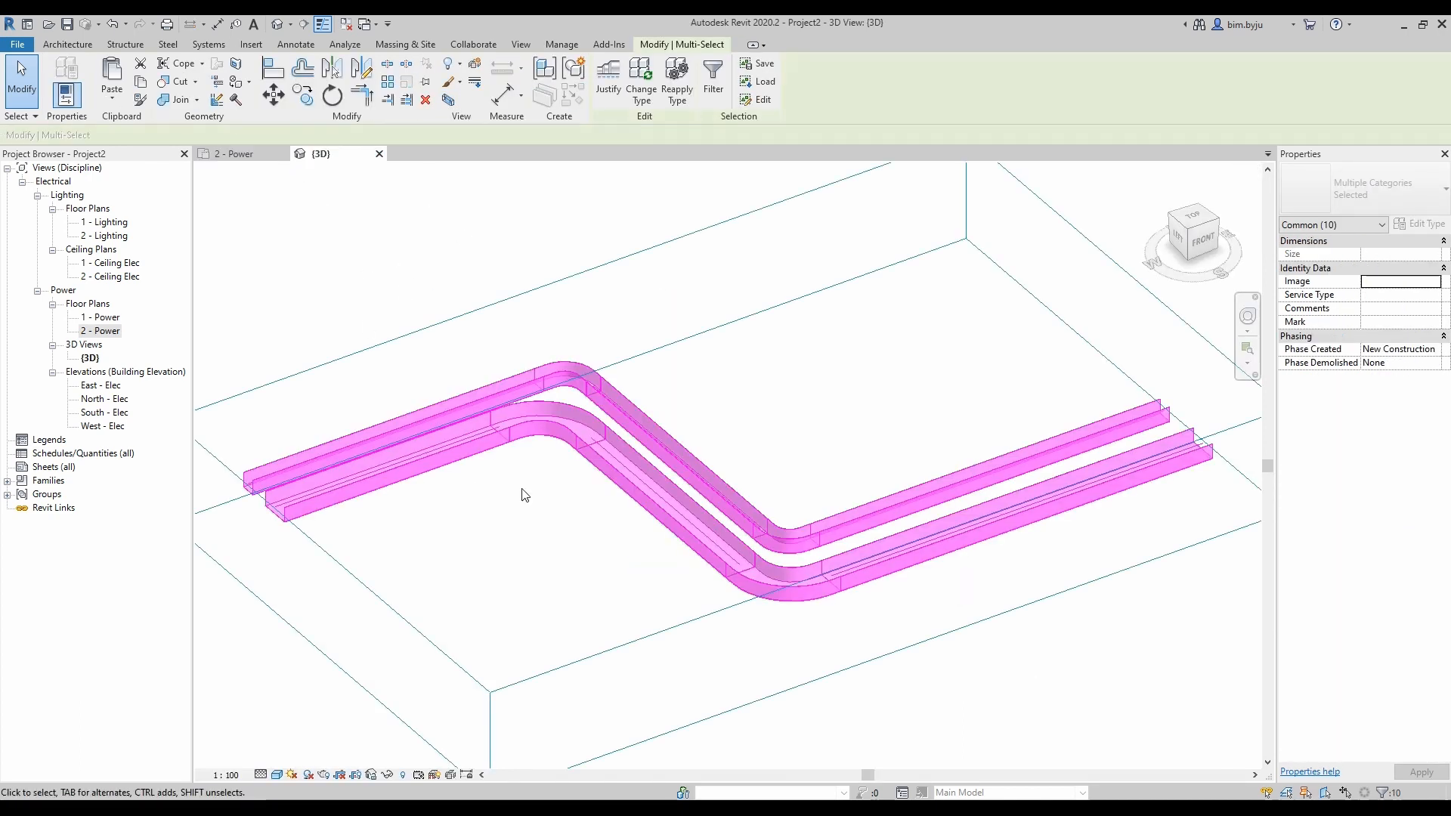
left_click(235, 156)
key("Escape")
key("w")
key("t")
middle_click_drag(574, 326, 400, 428)
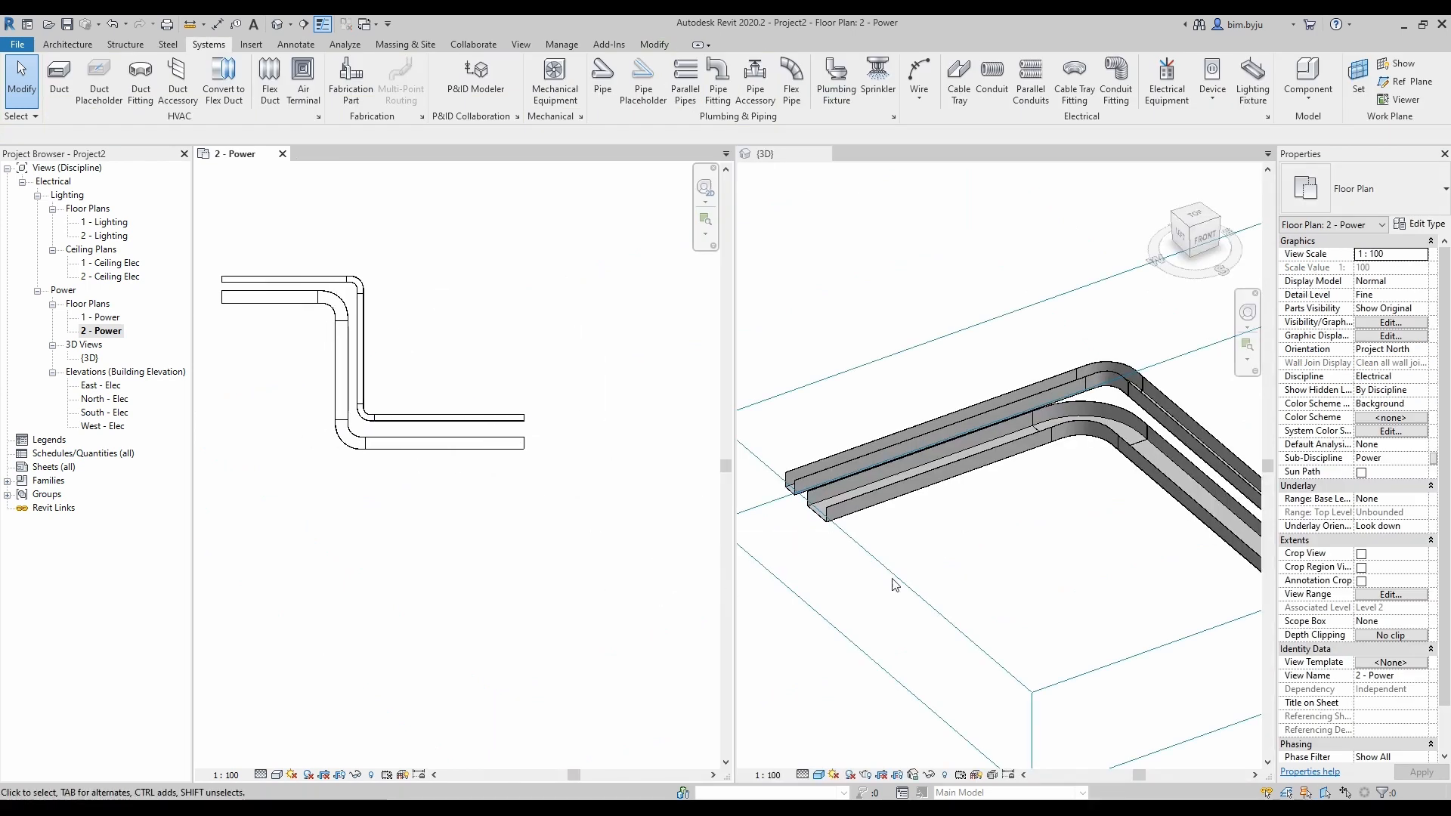
scroll(896, 582, "down", 3)
left_click(256, 282)
key("Tab")
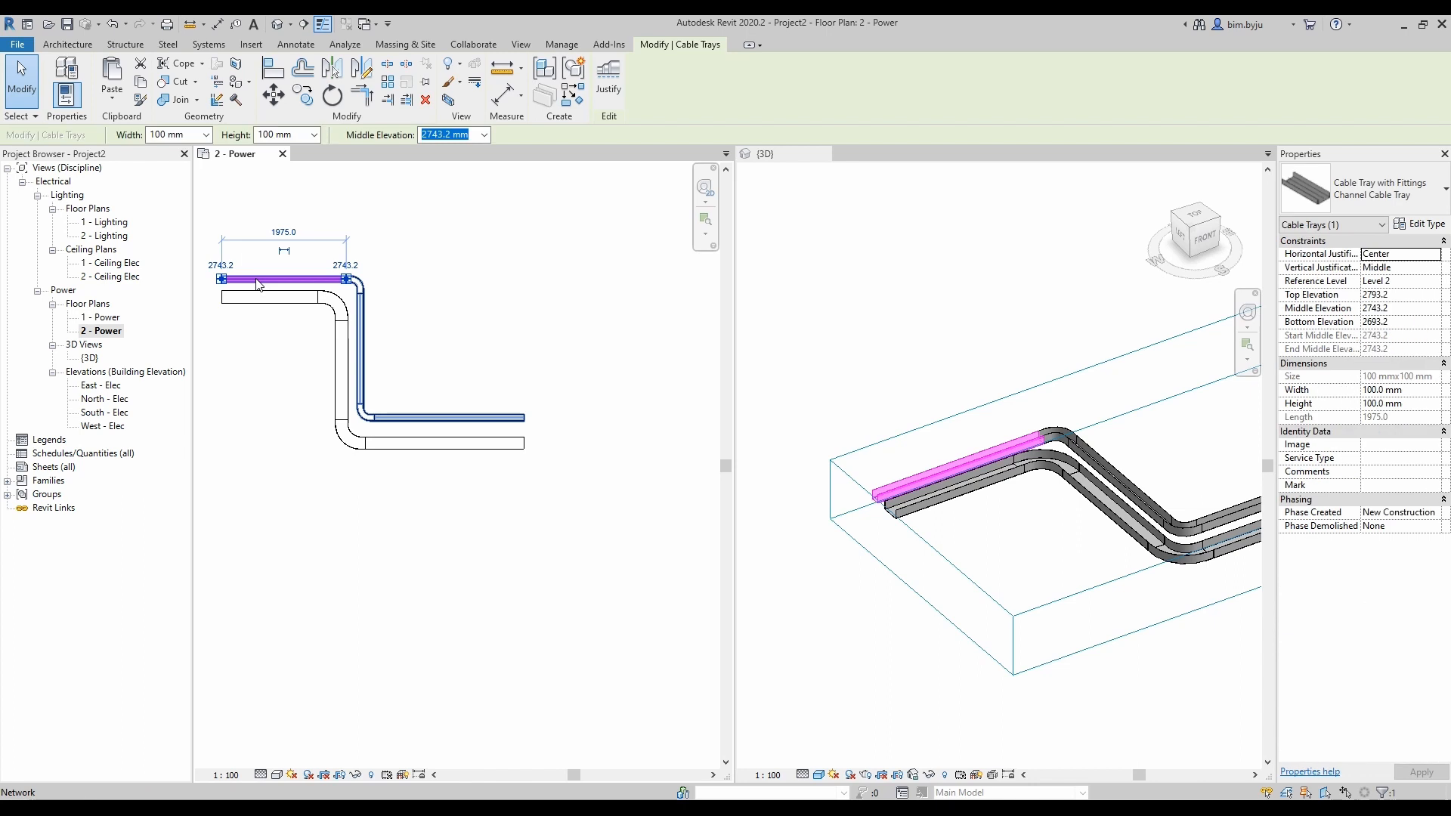
left_click(256, 282)
left_click(267, 519)
Draw a third Z-shaped cable tray run 300 mm wide, following the 200 mm run just below and inside it.
middle_click_drag(378, 522, 469, 525)
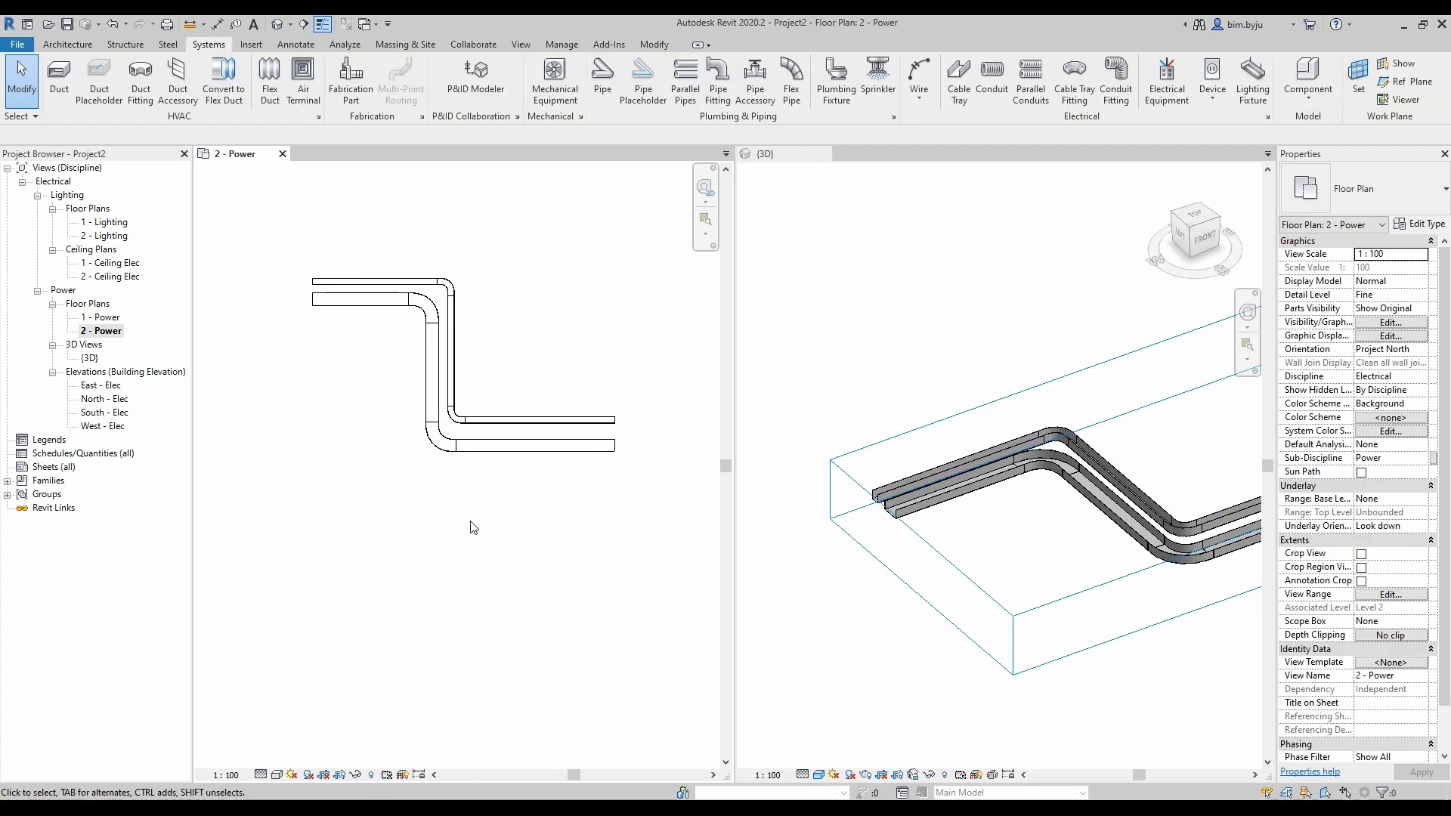
scroll(529, 292, "down", 1)
scroll(475, 303, "up", 1)
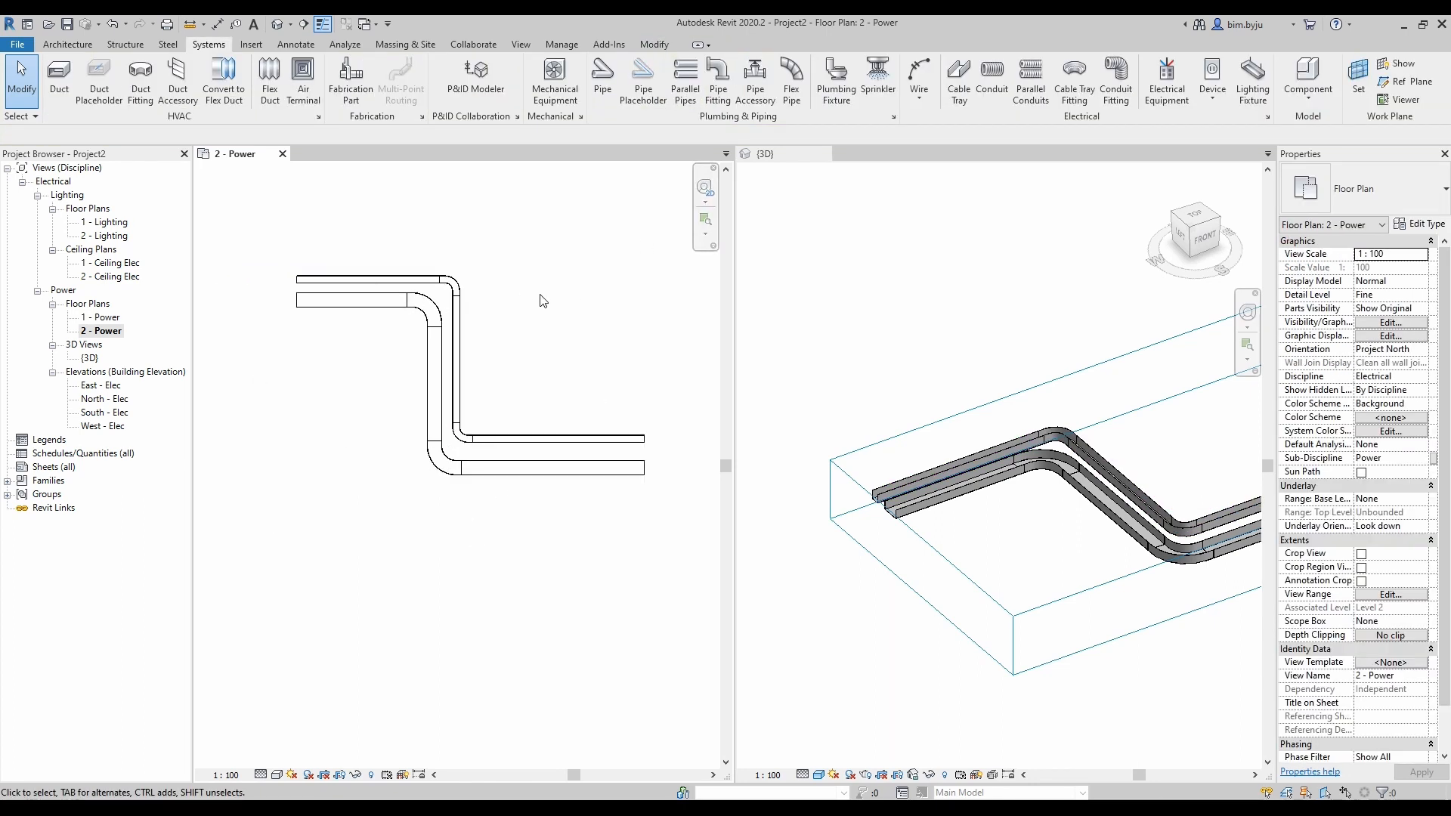
left_click(958, 78)
left_click(228, 135)
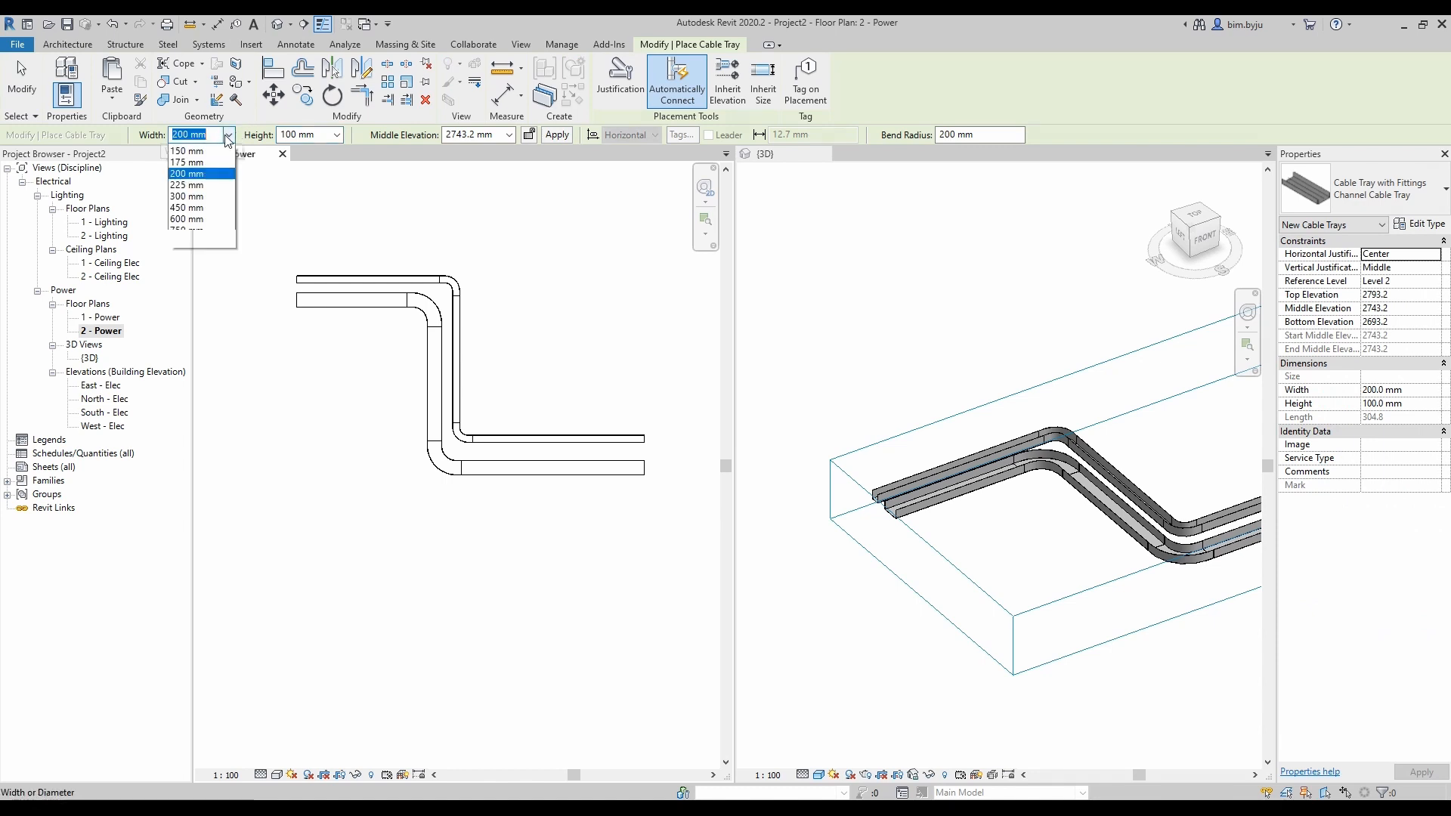
left_click(189, 276)
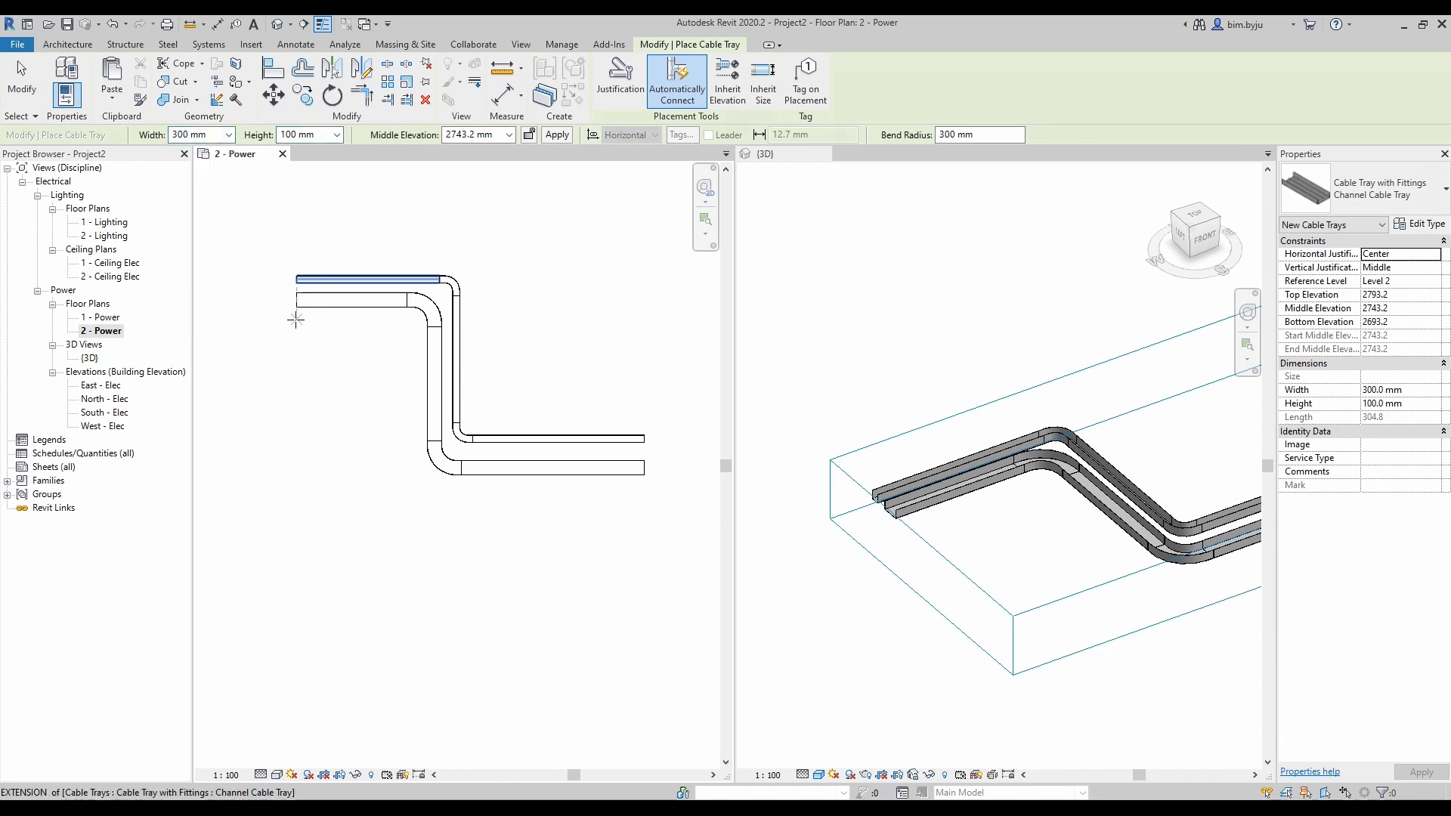
left_click(295, 324)
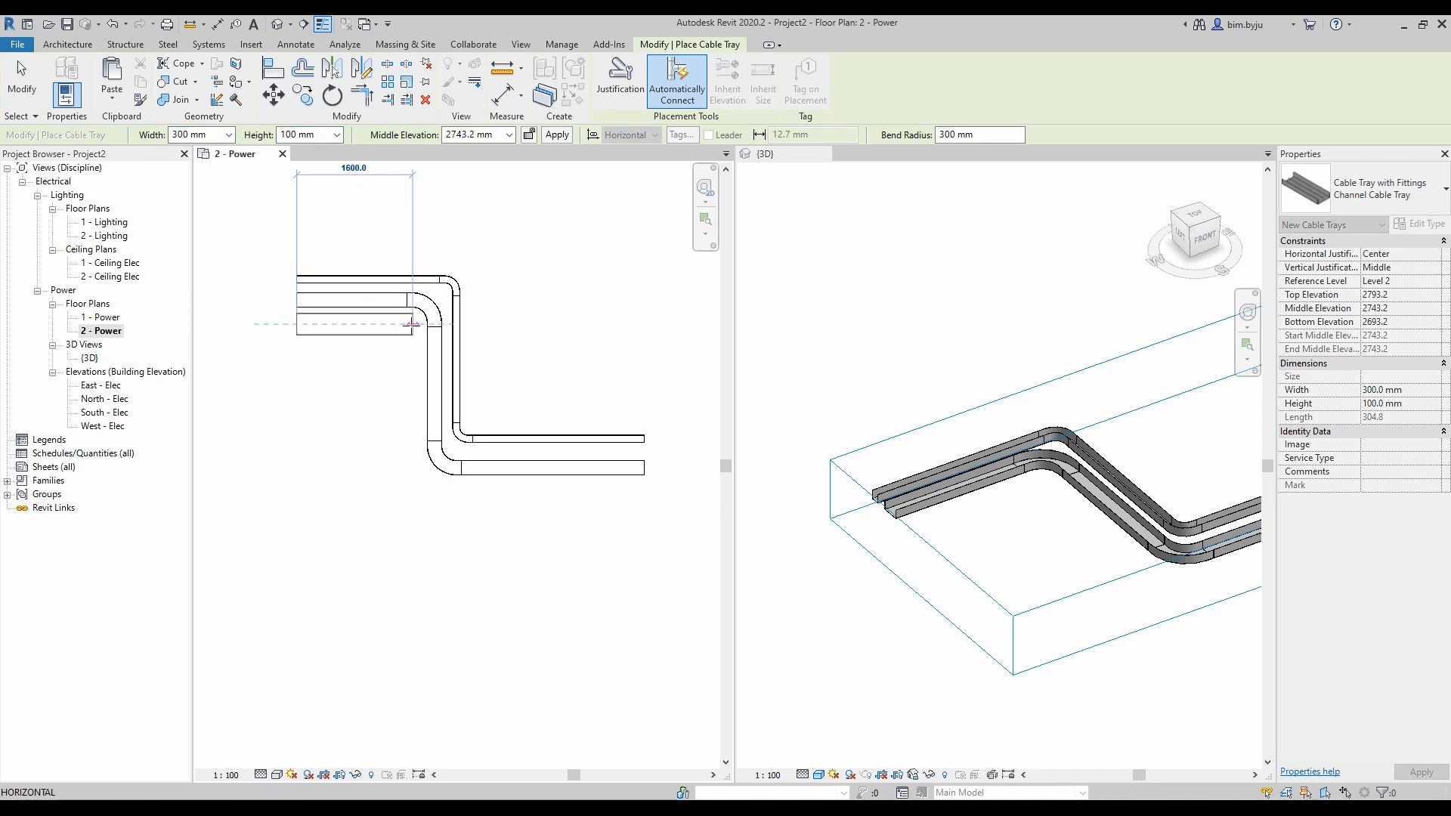
left_click(412, 325)
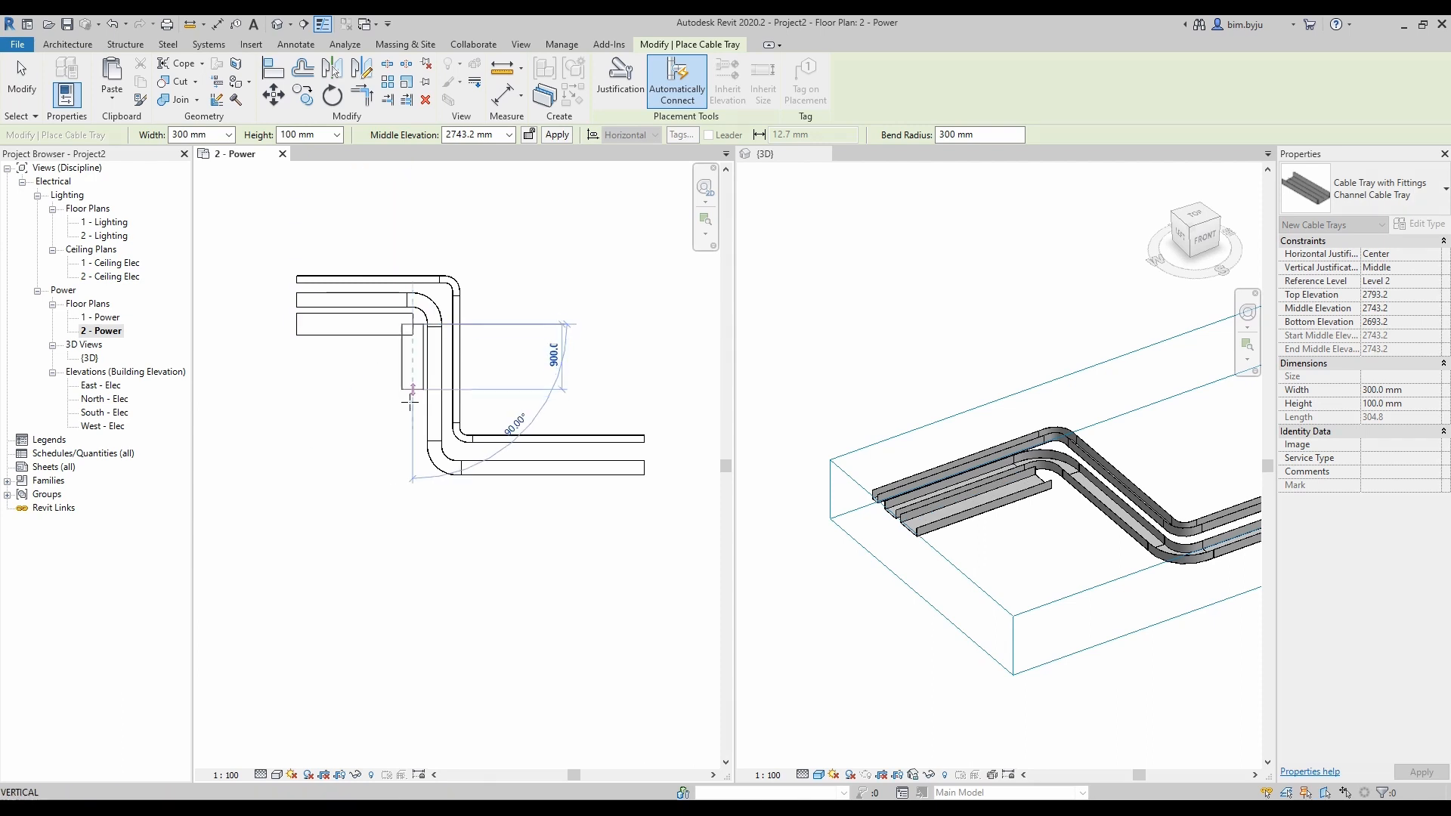
left_click(413, 493)
left_click(639, 492)
key("Escape")
key("Escape")
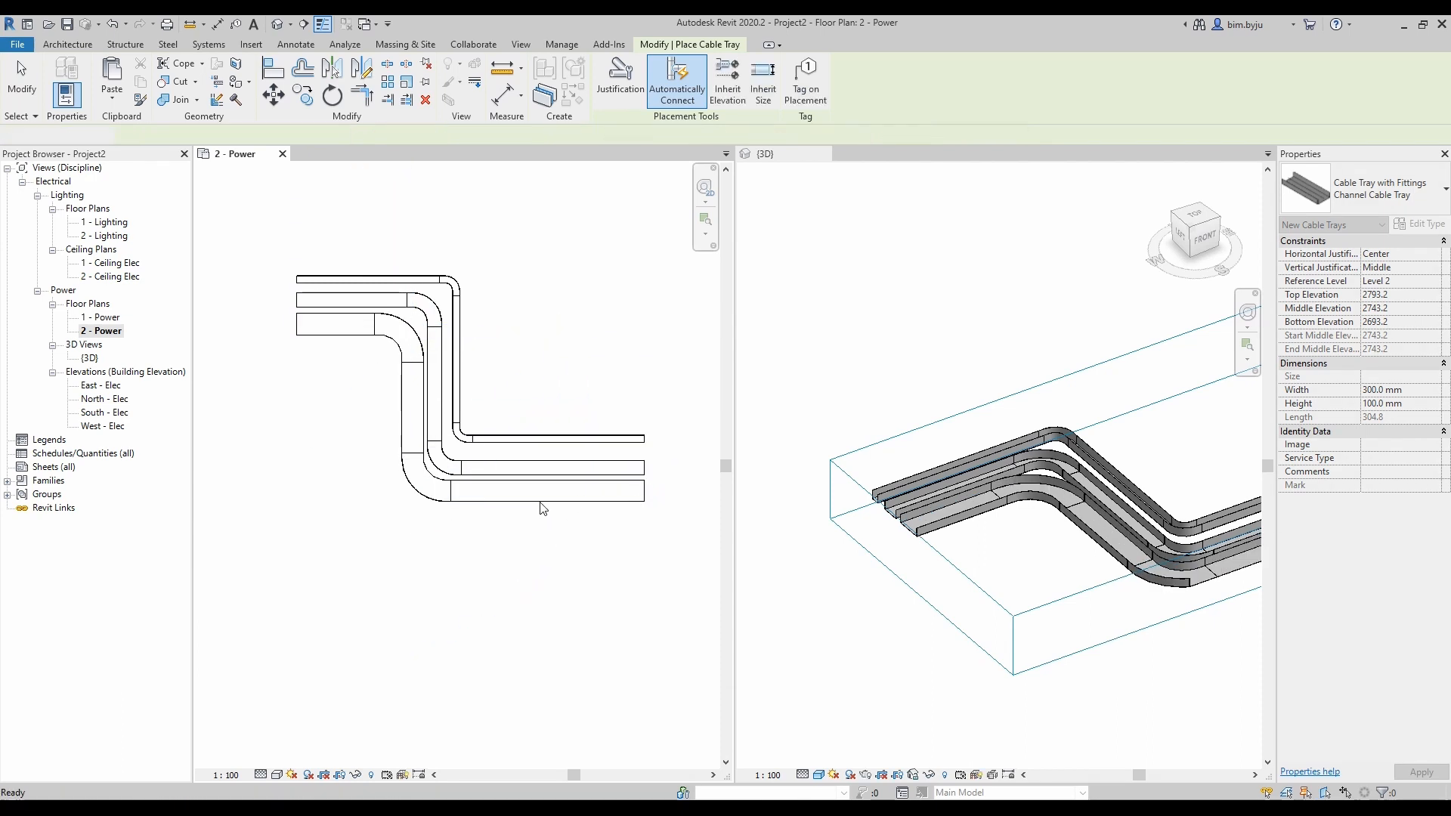
Shift the 300 mm tray's two horizontal segments slightly down and its vertical segment left, away from the 200 mm tray.
left_click(542, 499)
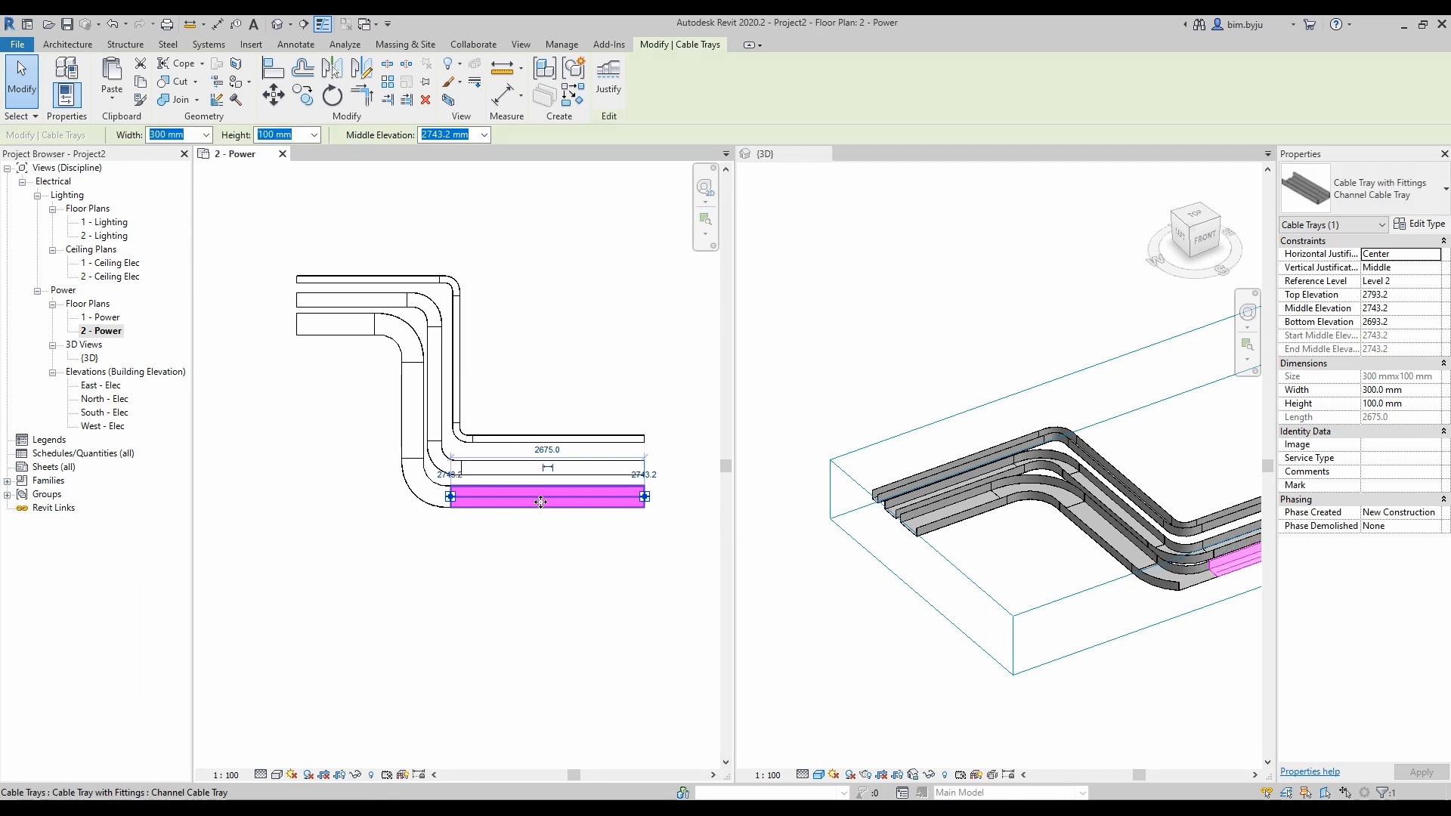
left_click(342, 332)
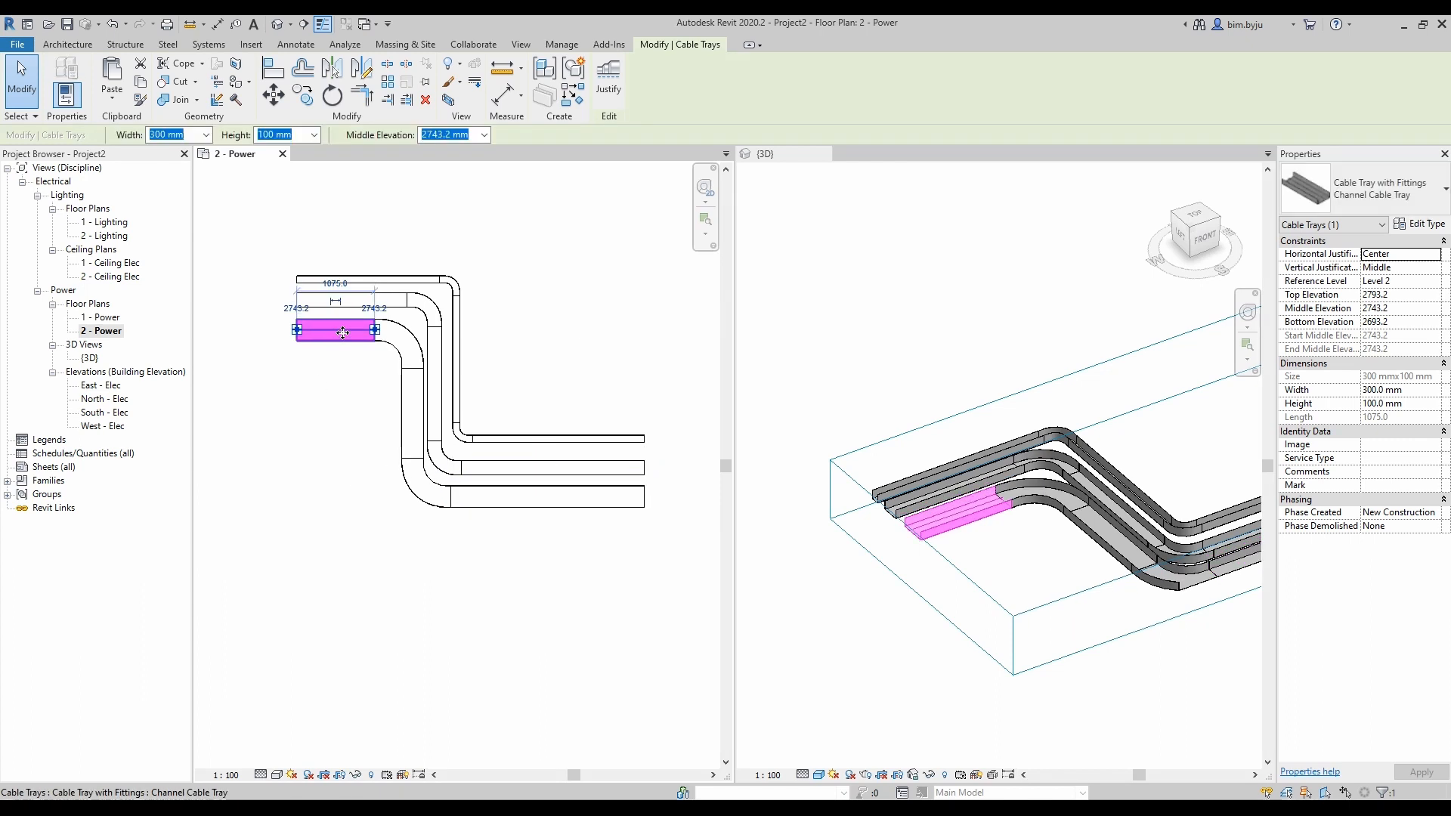
left_click(429, 188)
middle_click_drag(407, 397, 414, 390)
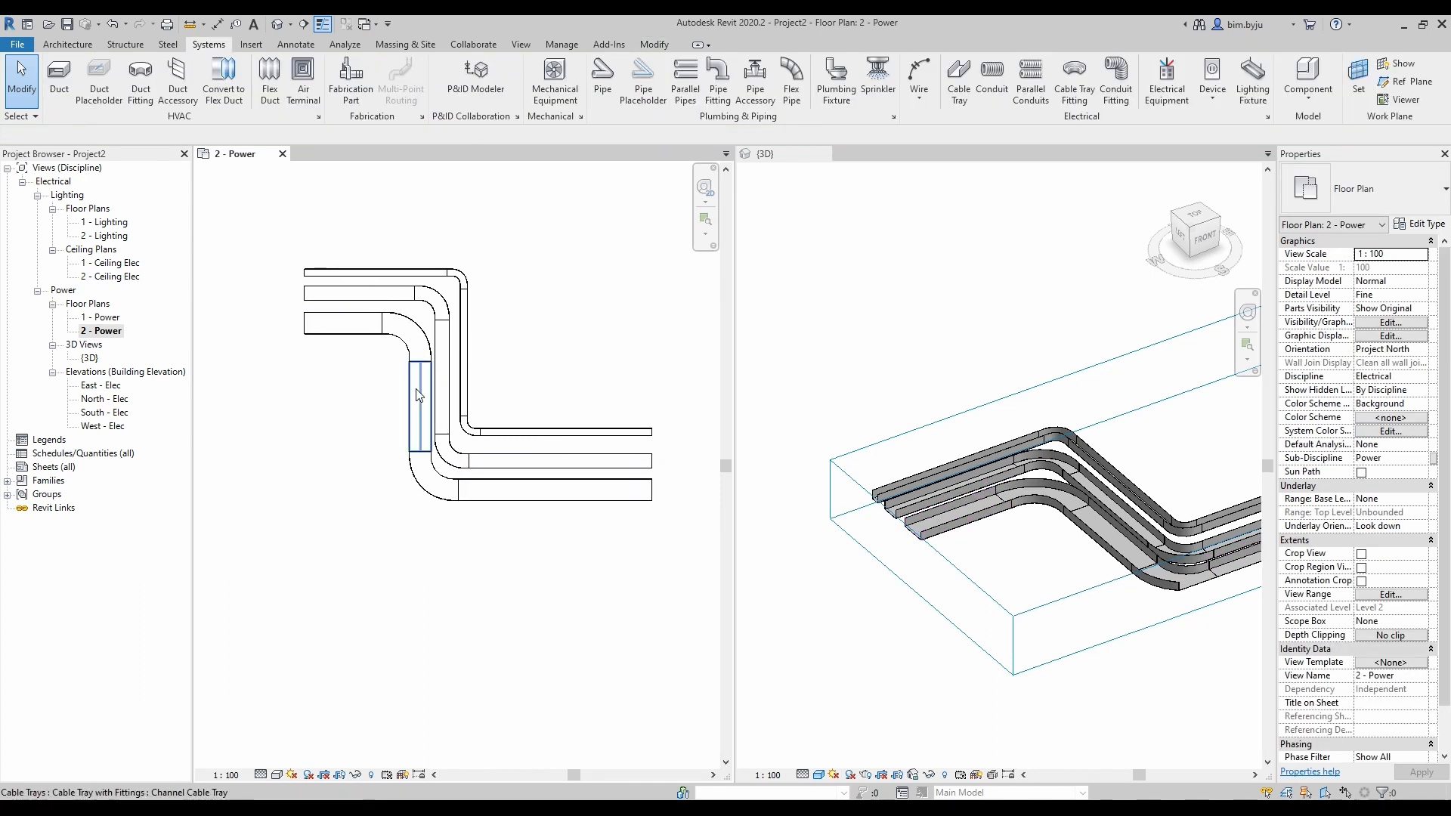
left_click(414, 390)
key("Left")
key("Left")
key("Left")
key("Escape")
middle_click_drag(267, 363, 366, 378)
scroll(452, 339, "up", 1)
scroll(452, 344, "down", 3)
scroll(366, 379, "up", 1)
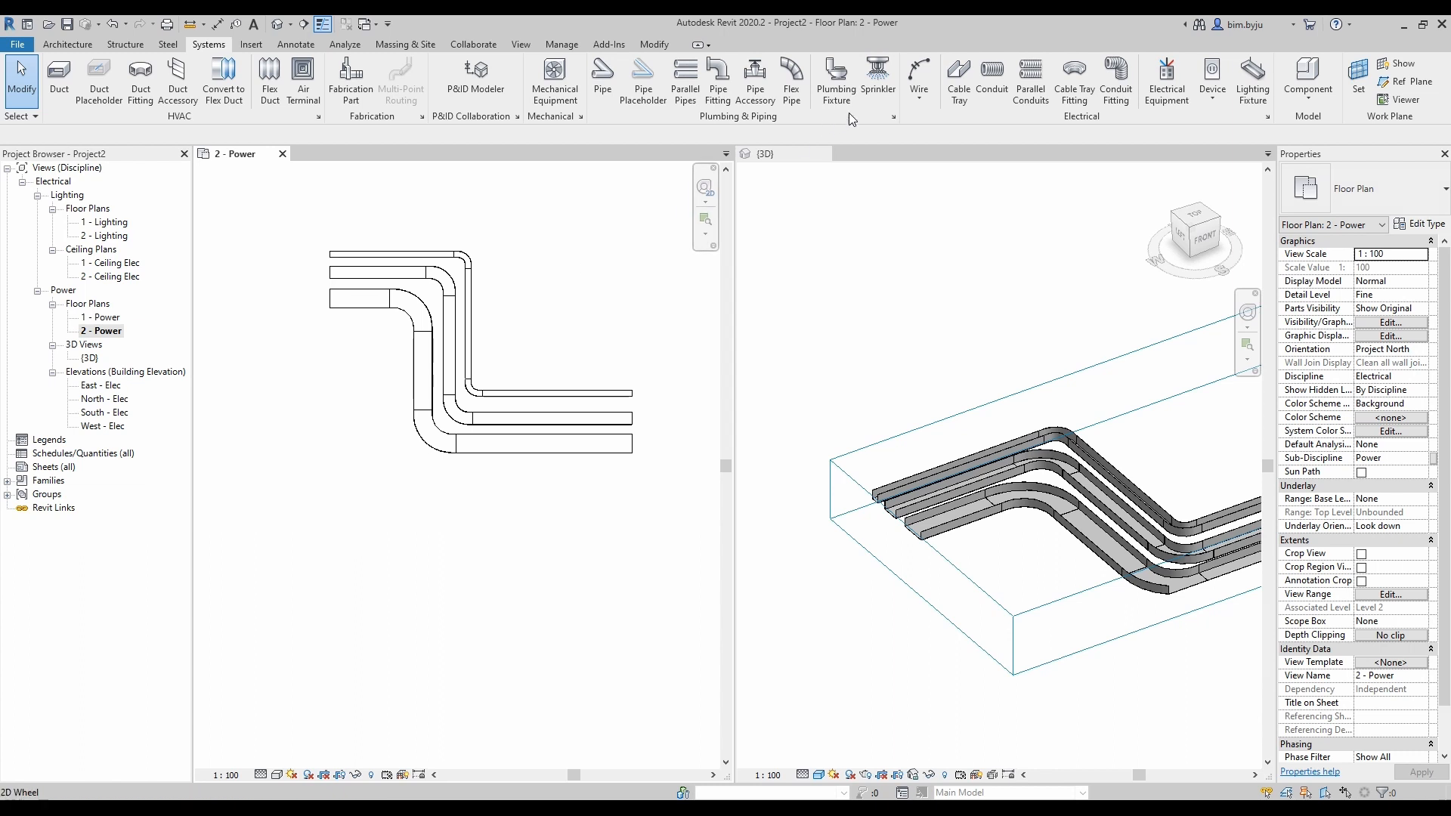
Draw an L-shaped conduit run 103 mm in diameter in the 2 - Power plan, down beside the cable trays and across below them.
left_click(992, 72)
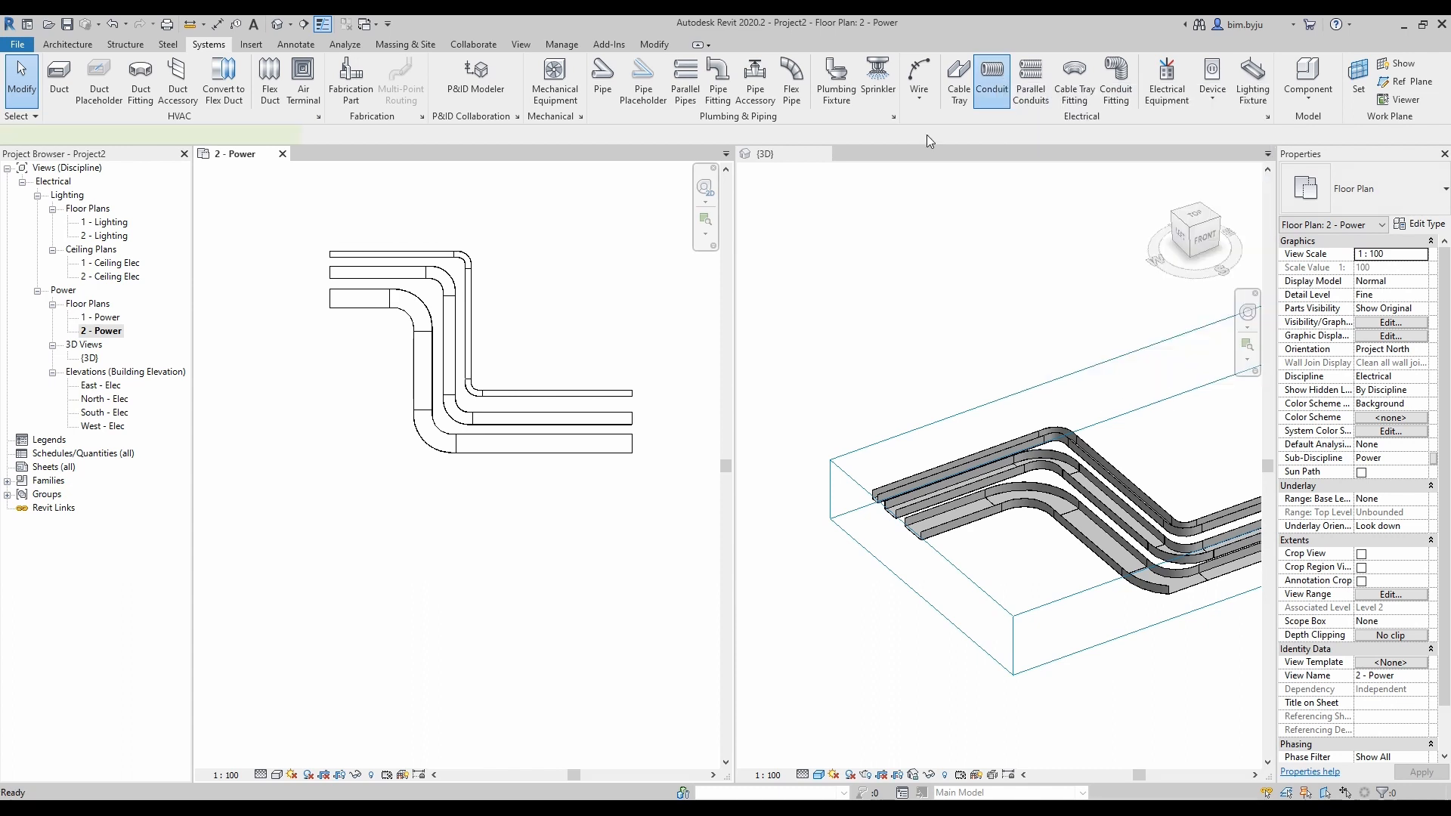
left_click(366, 327)
left_click(364, 522)
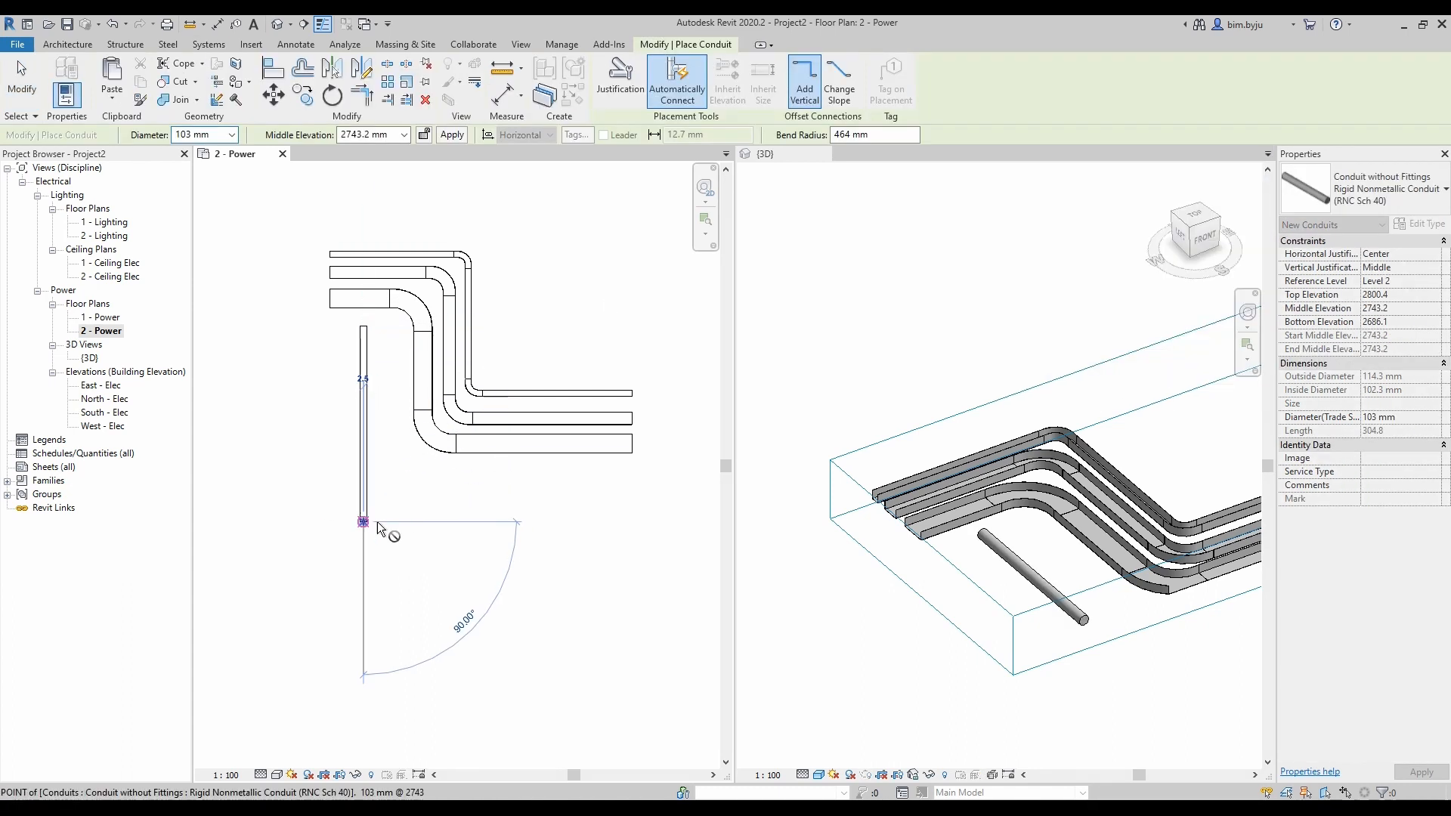
left_click(635, 521)
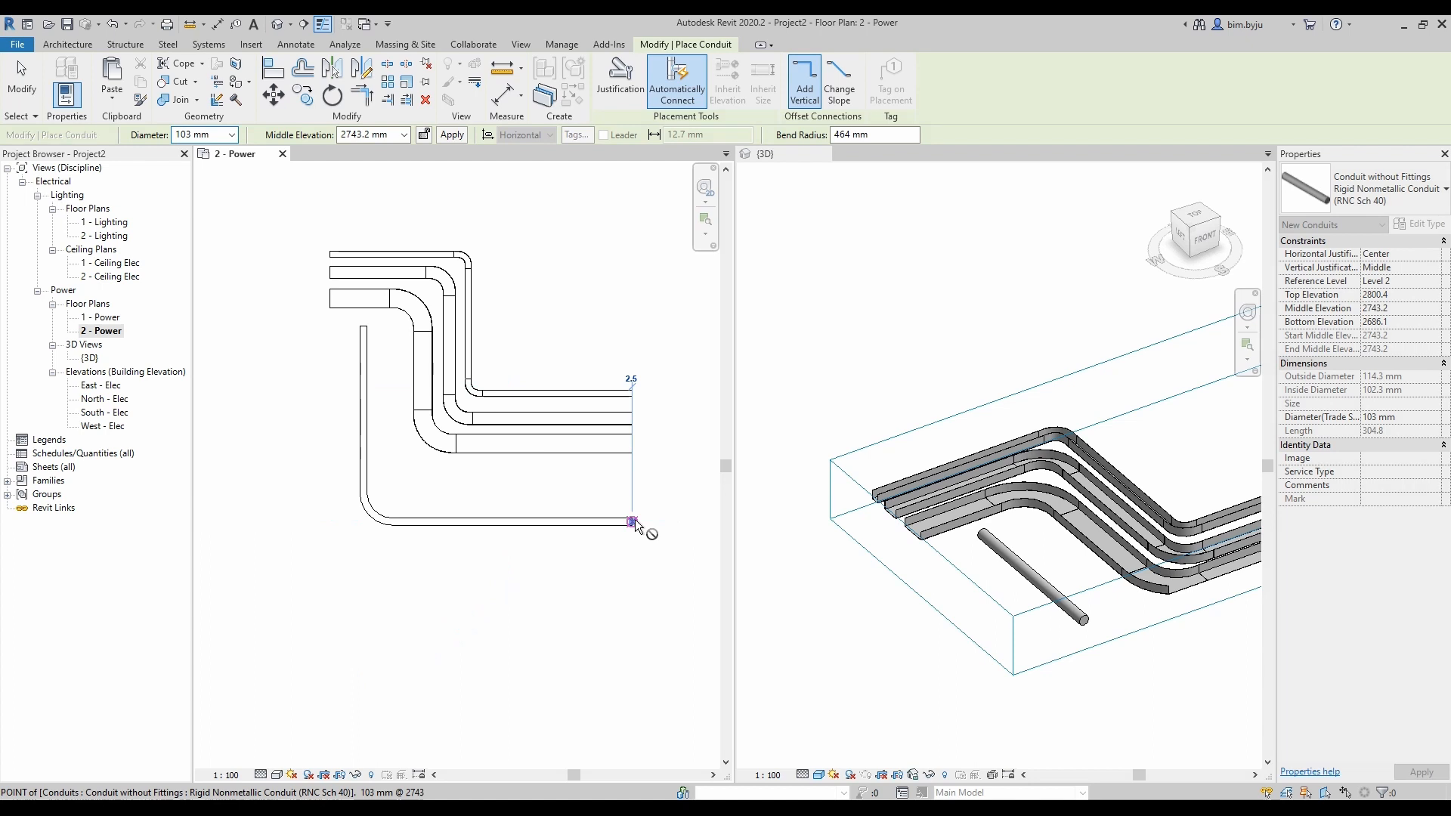
key("Escape")
Draw a second L-shaped conduit run 155 mm in diameter, parallel to the 103 mm conduit on its outer side.
left_click(233, 135)
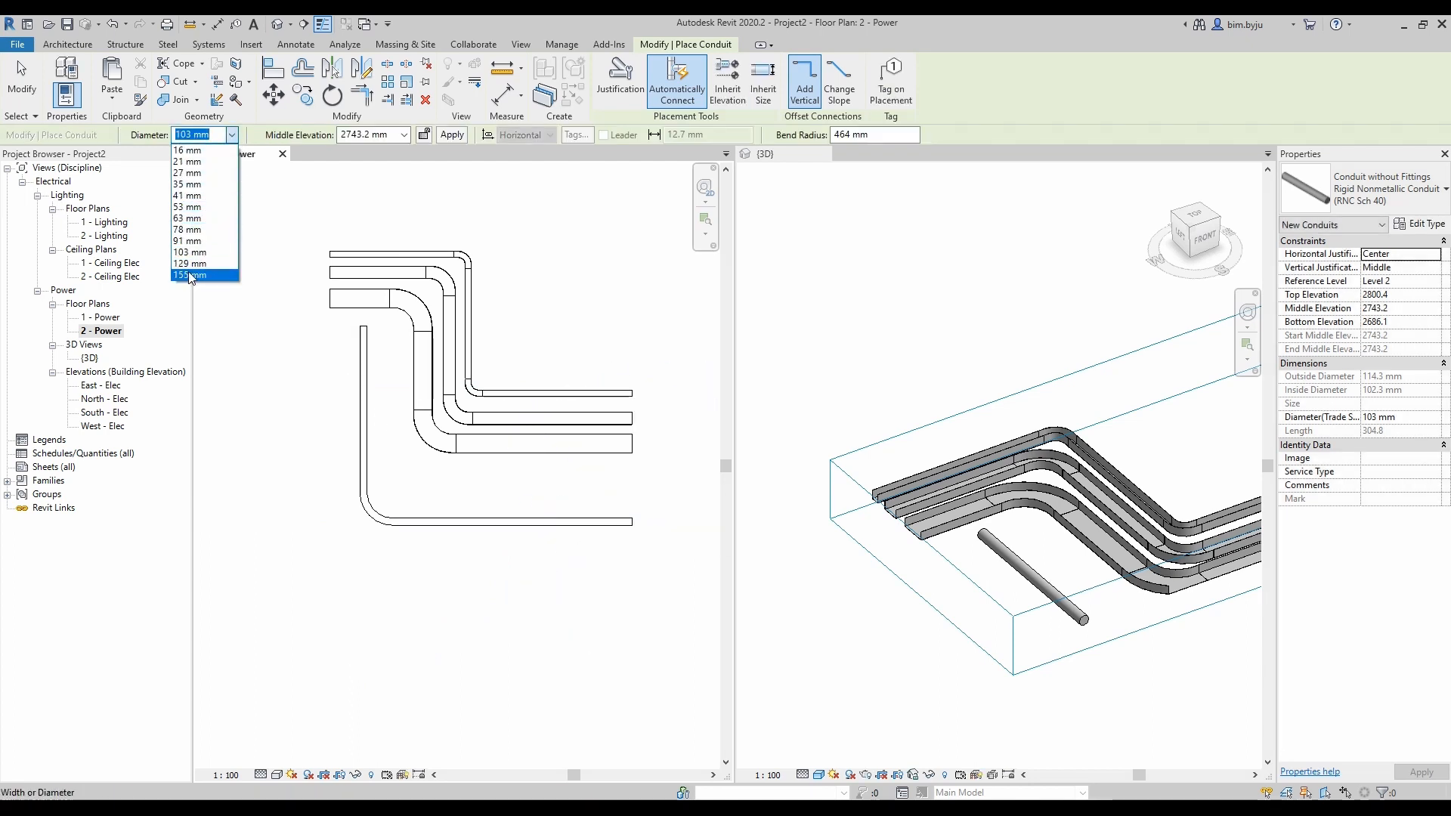
left_click(189, 276)
left_click(350, 330)
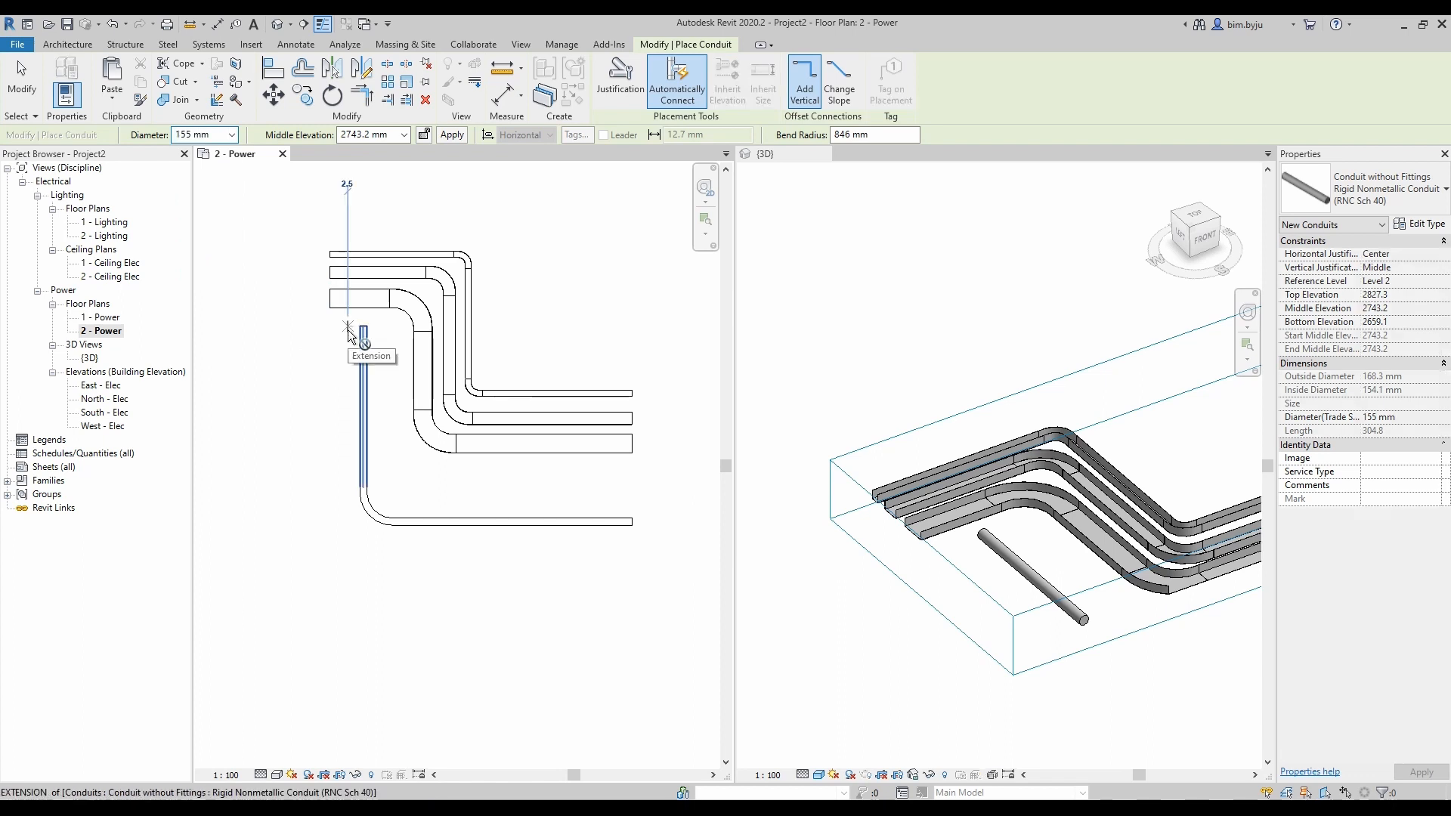
left_click(348, 540)
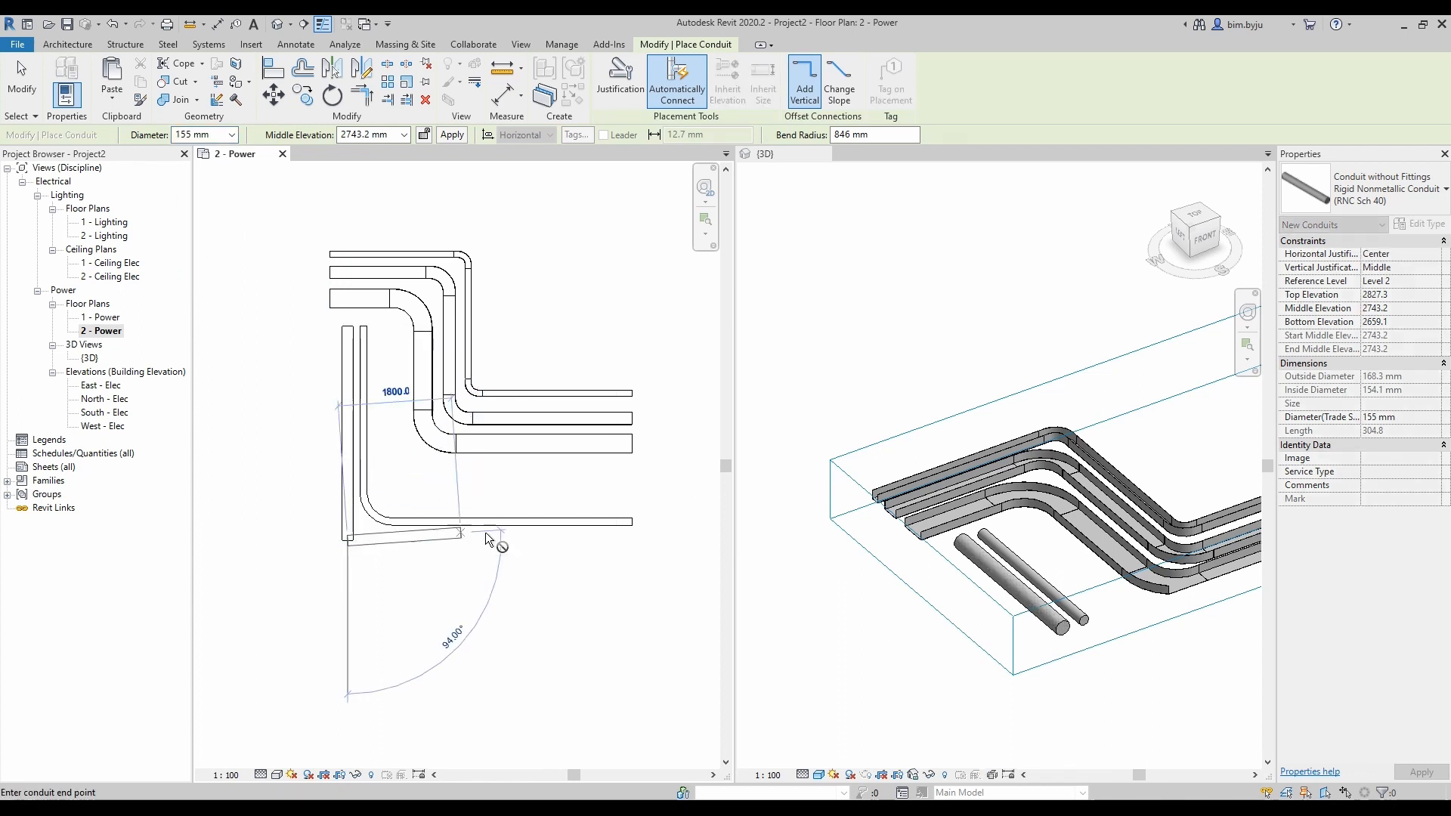
left_click(616, 541)
key("Escape")
key("Escape")
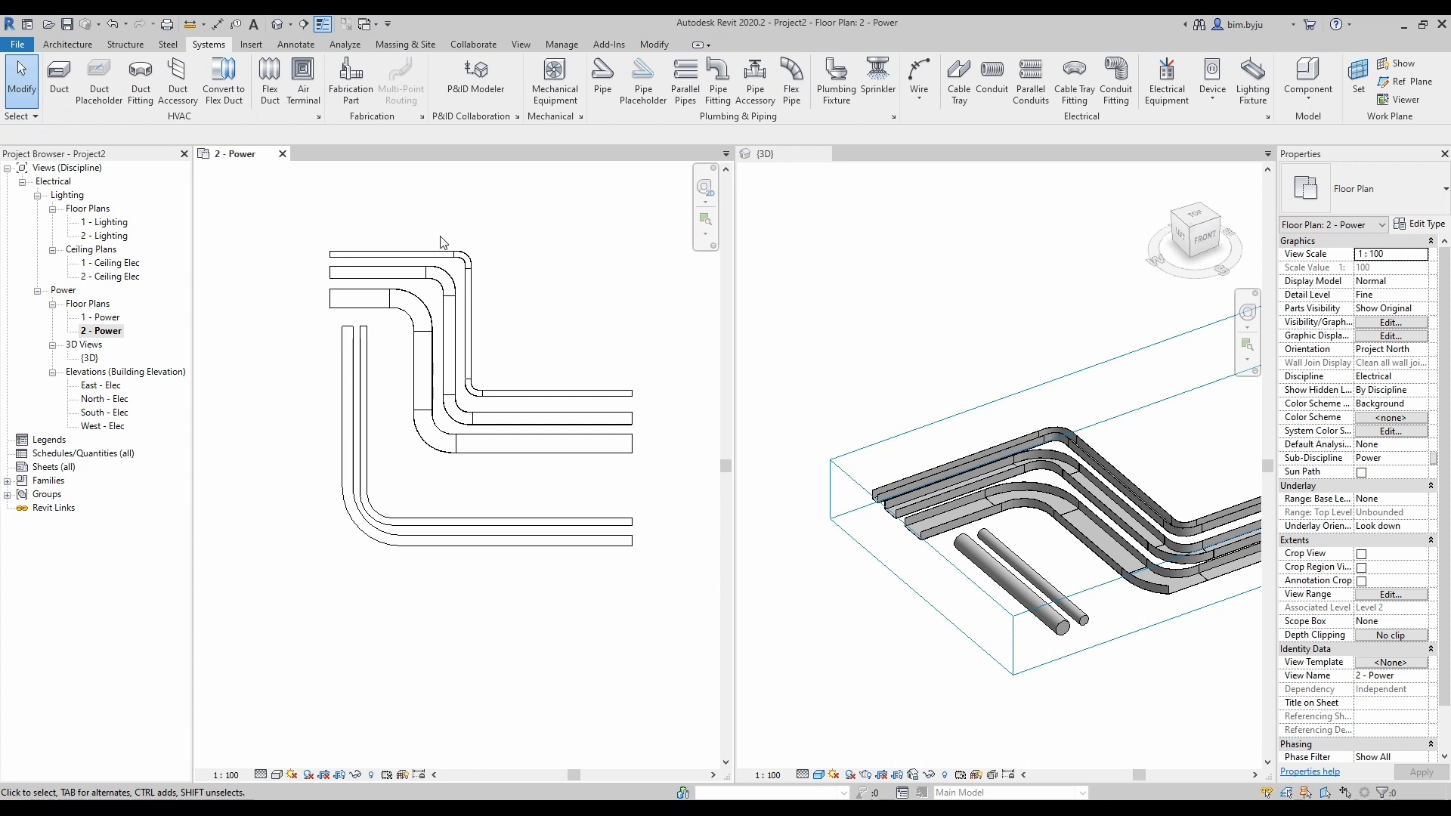
Enlarge the 3D view's section box outward on the conduit side, upward and downward so it encloses both conduit runs.
scroll(980, 506, "down", 3)
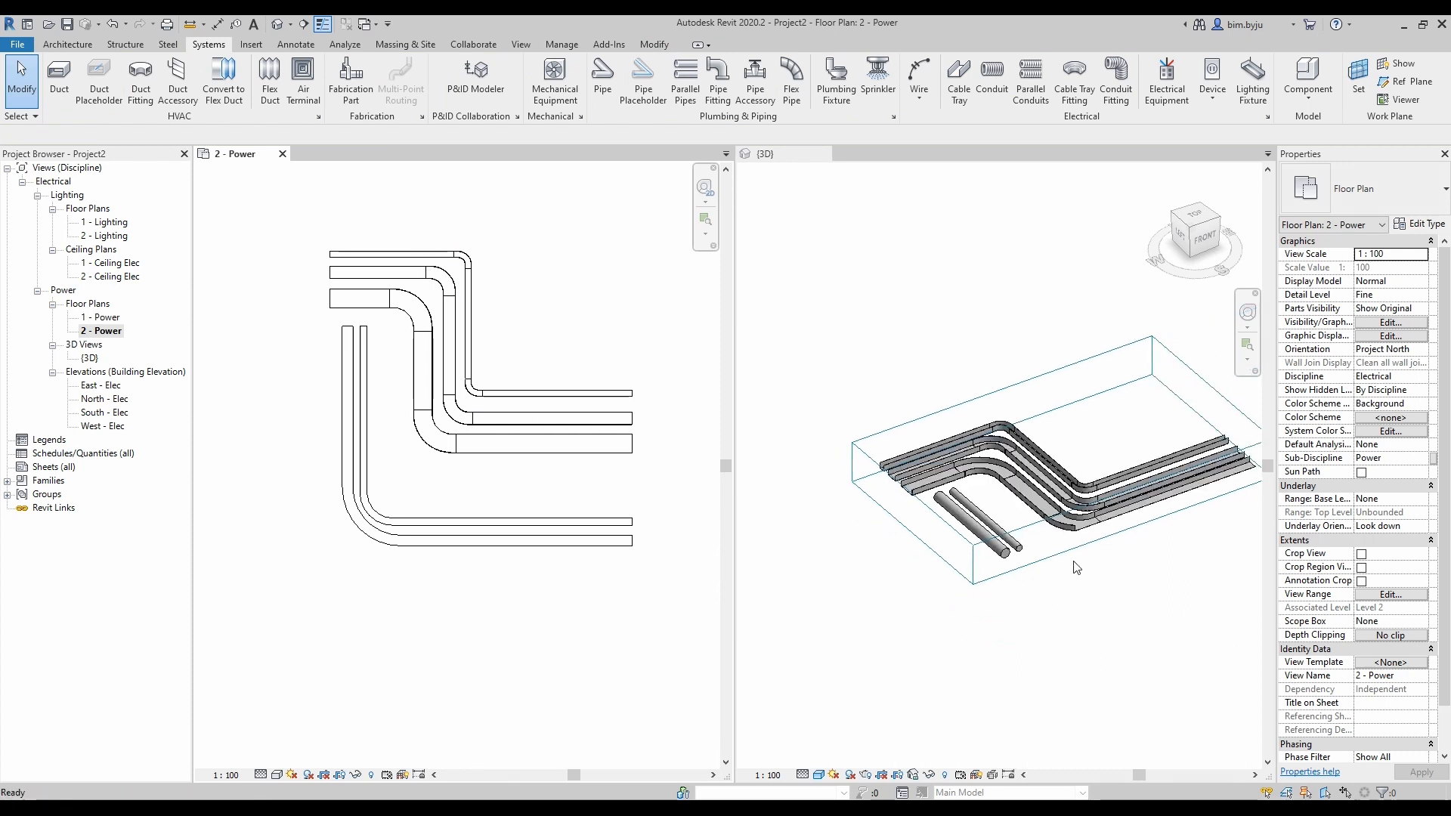
left_click(1131, 531)
left_click(1131, 528)
left_click_drag(1124, 513, 1150, 618)
middle_click_drag(965, 567, 918, 535)
middle_click_drag(1077, 552, 1093, 520, "shift")
left_click_drag(1066, 446, 1063, 373)
left_click_drag(1066, 492, 1061, 622)
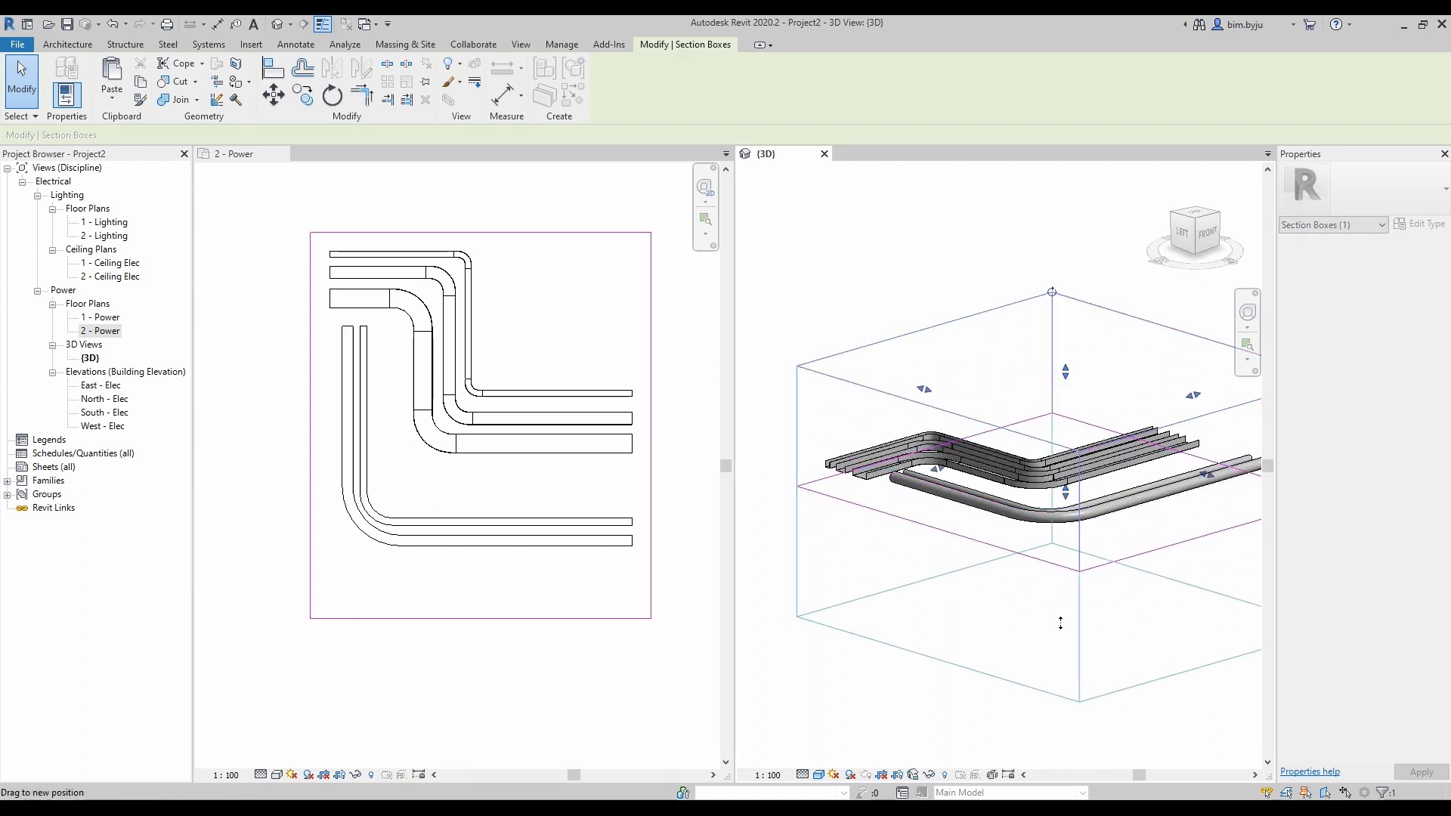
middle_click_drag(941, 591, 1020, 632, "shift")
left_click(1020, 632)
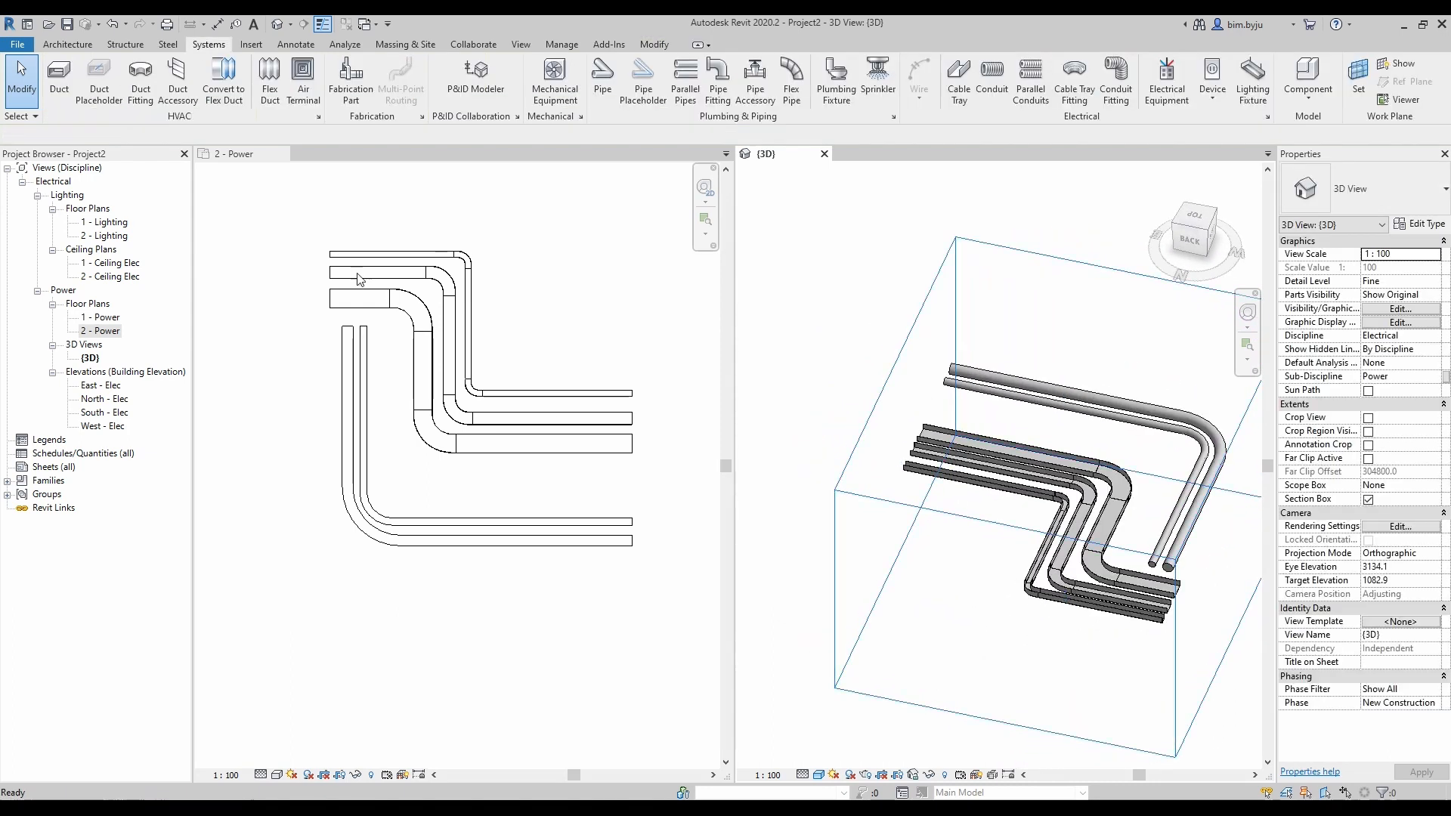
Save the entire connected 100 mm cable tray run as selection TRAY-1, replacing the existing selection filter of that name.
scroll(345, 257, "up", 1)
left_click(355, 256)
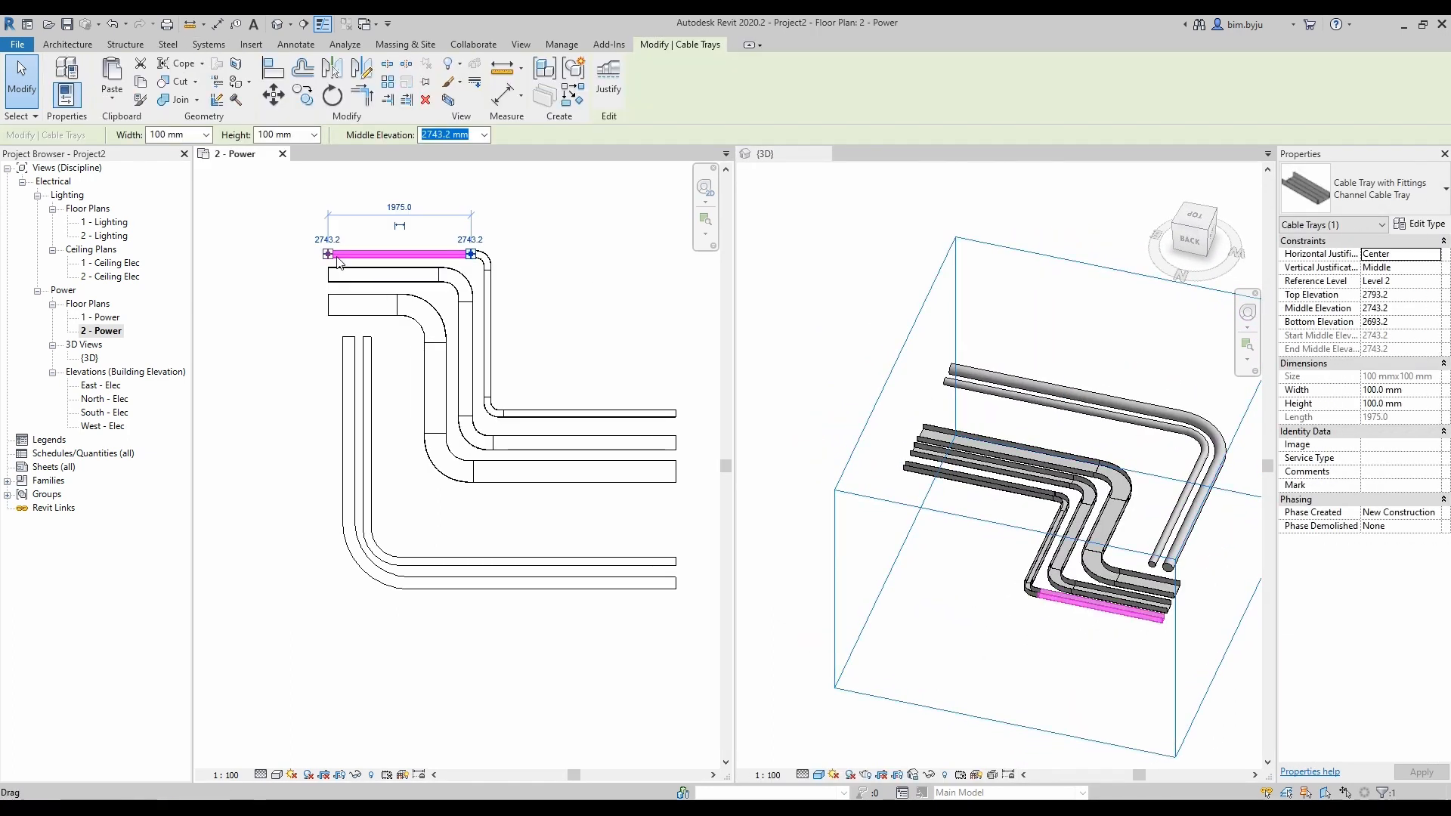
scroll(337, 259, "down", 1)
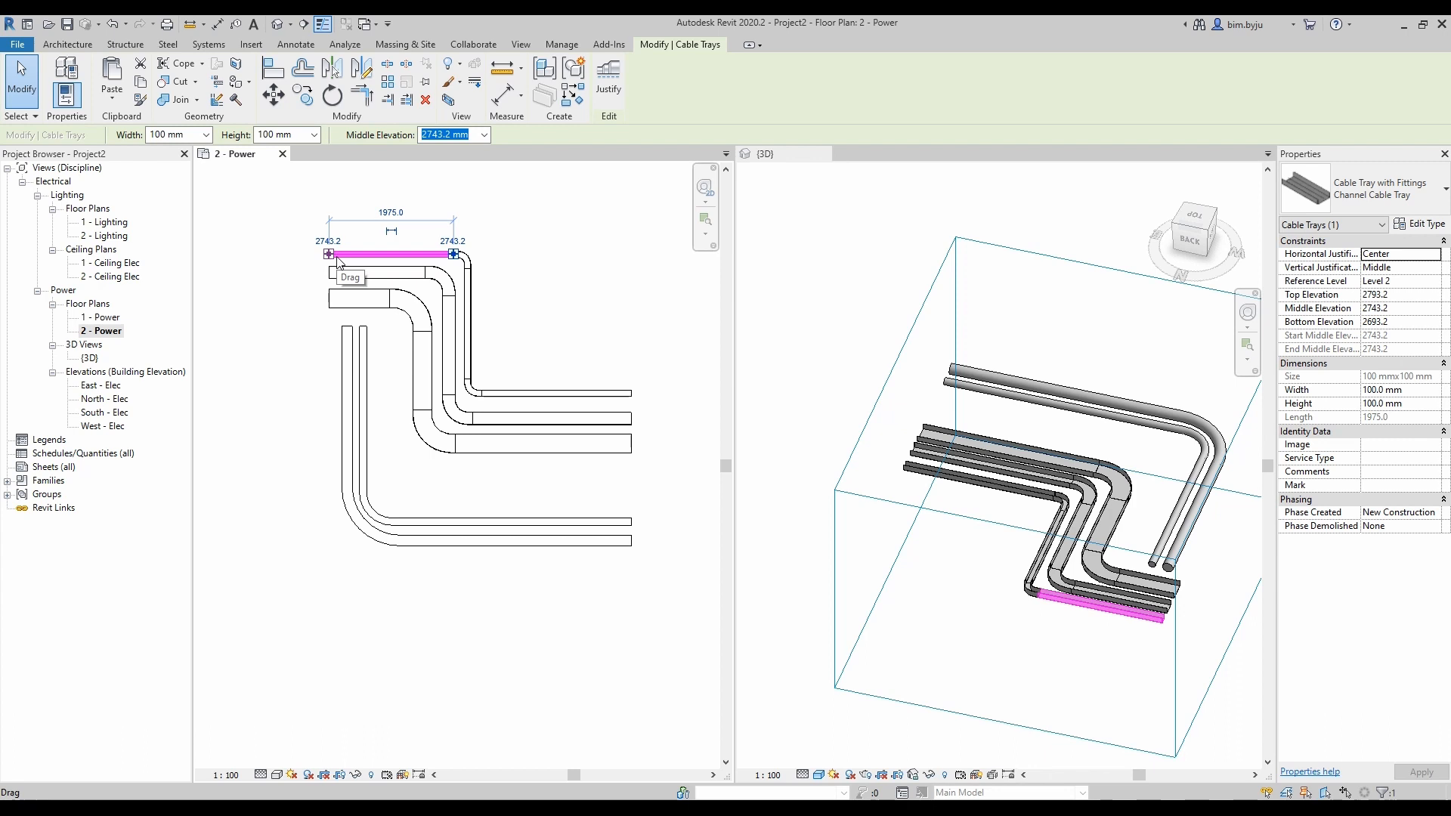
key("Escape")
left_click(338, 257)
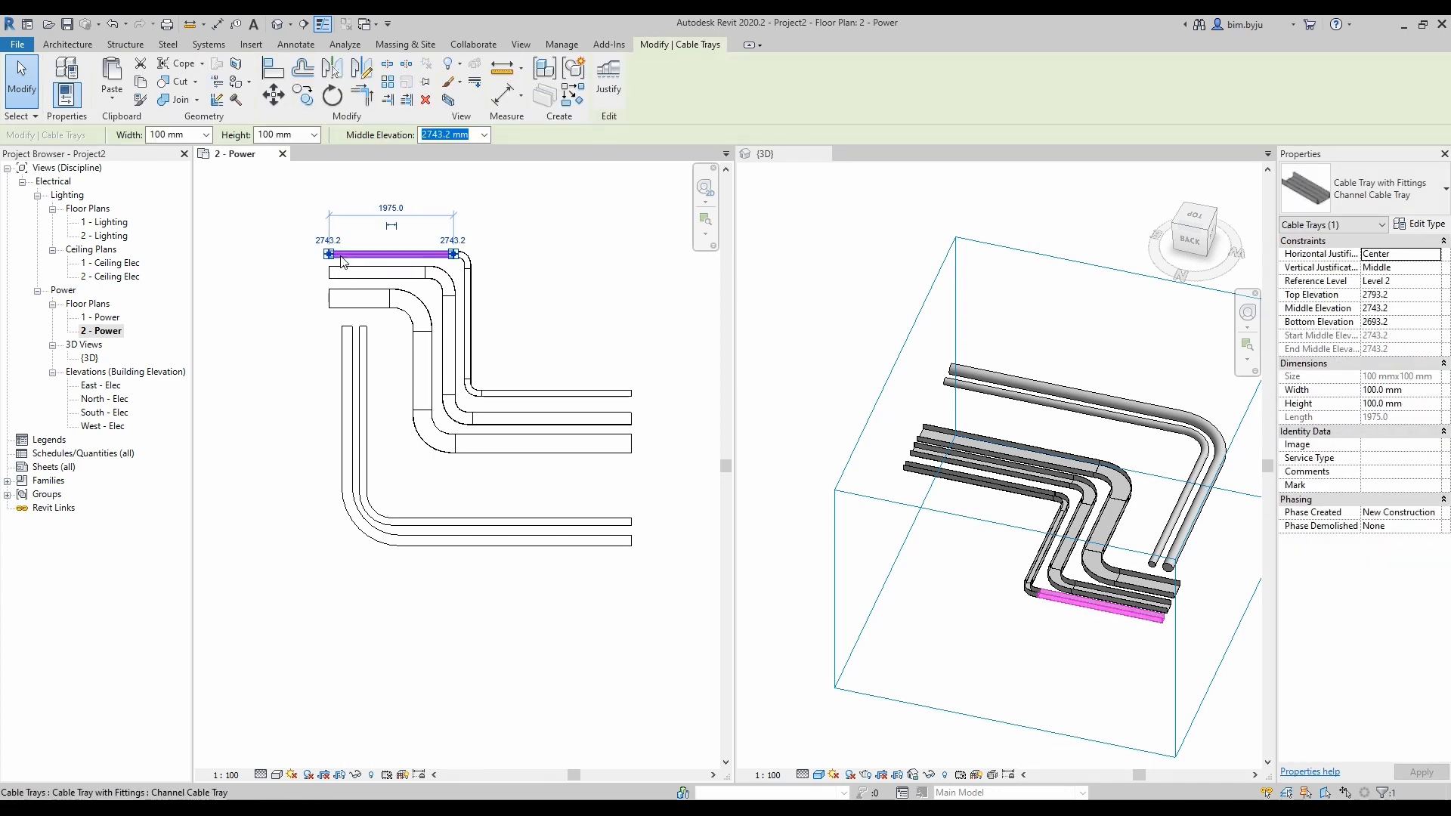
key("Tab")
left_click(341, 261)
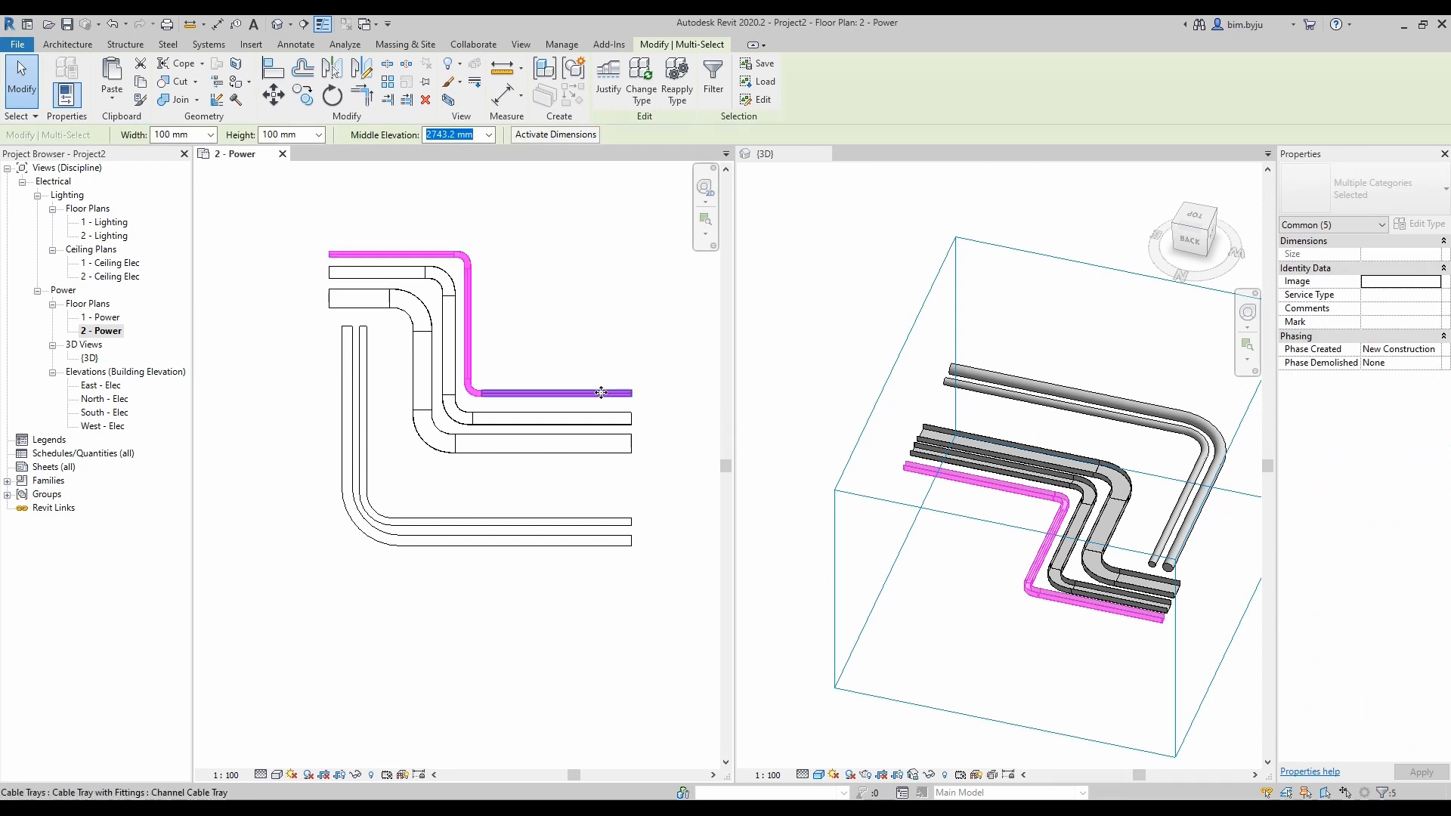
left_click(762, 65)
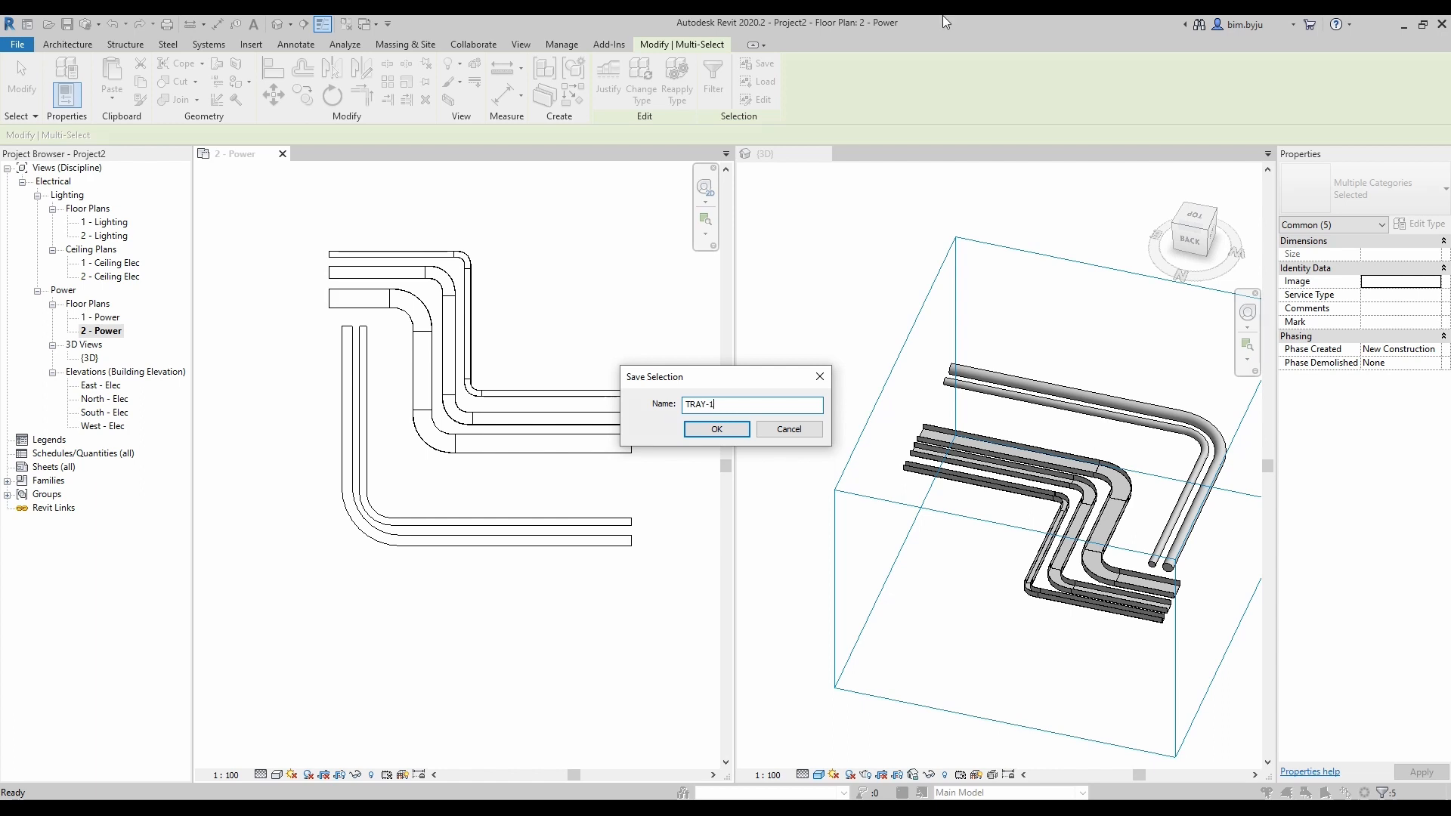
left_click(728, 430)
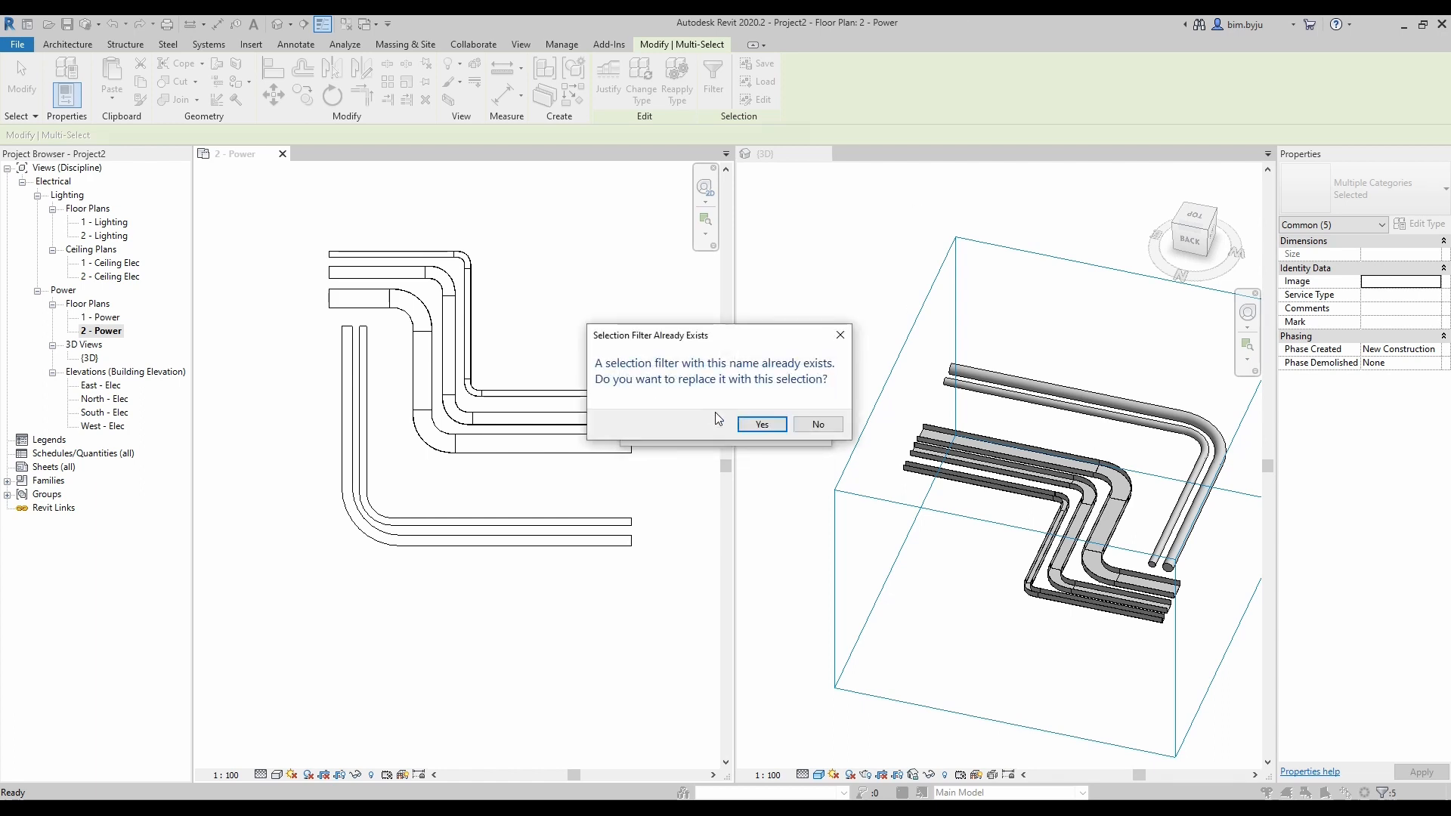
left_click(762, 425)
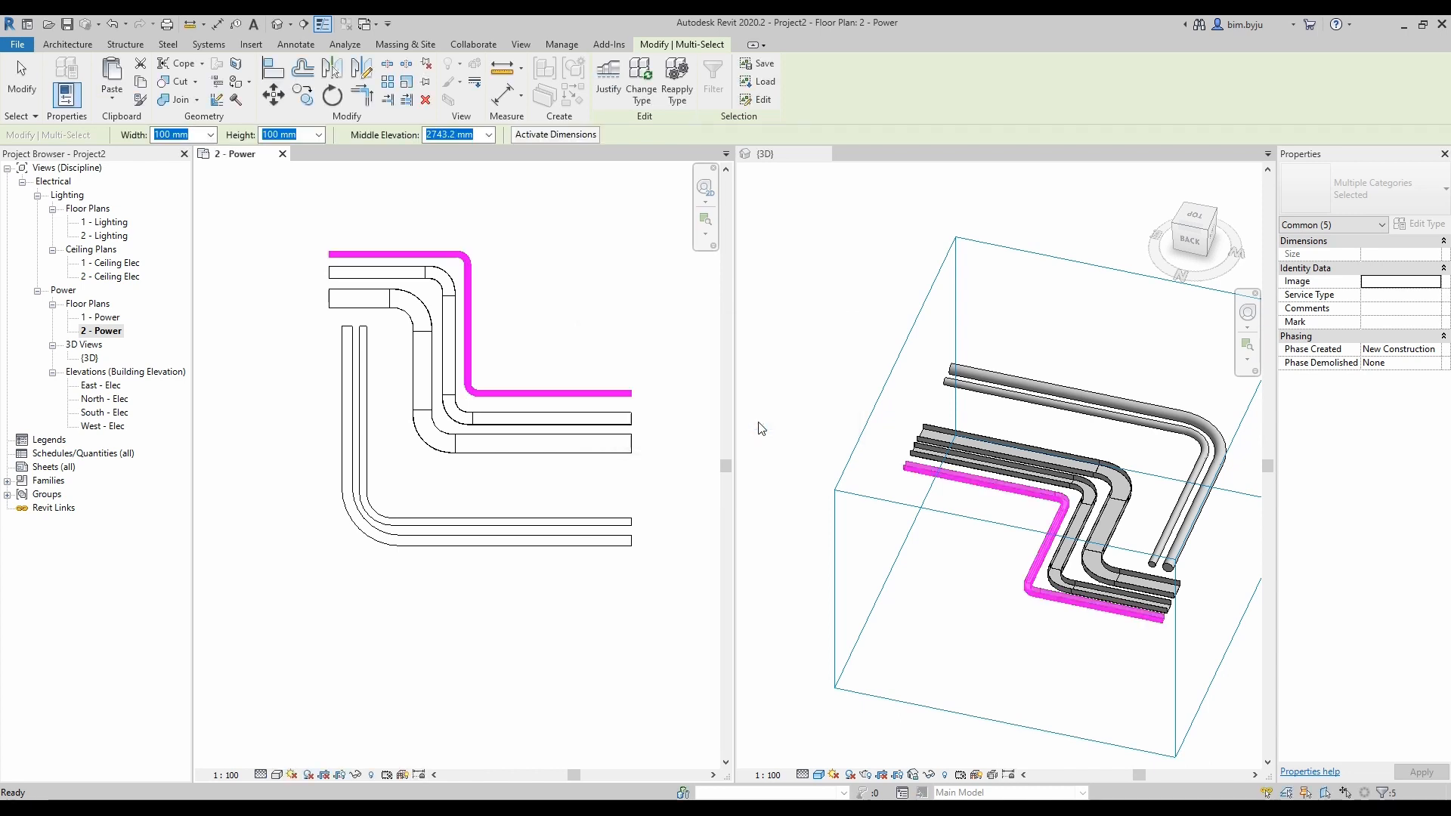
left_click(573, 340)
Select the whole 100 mm cable tray run again and save it as selection CT-1.
middle_click_drag(557, 343, 580, 348)
scroll(381, 259, "up", 1)
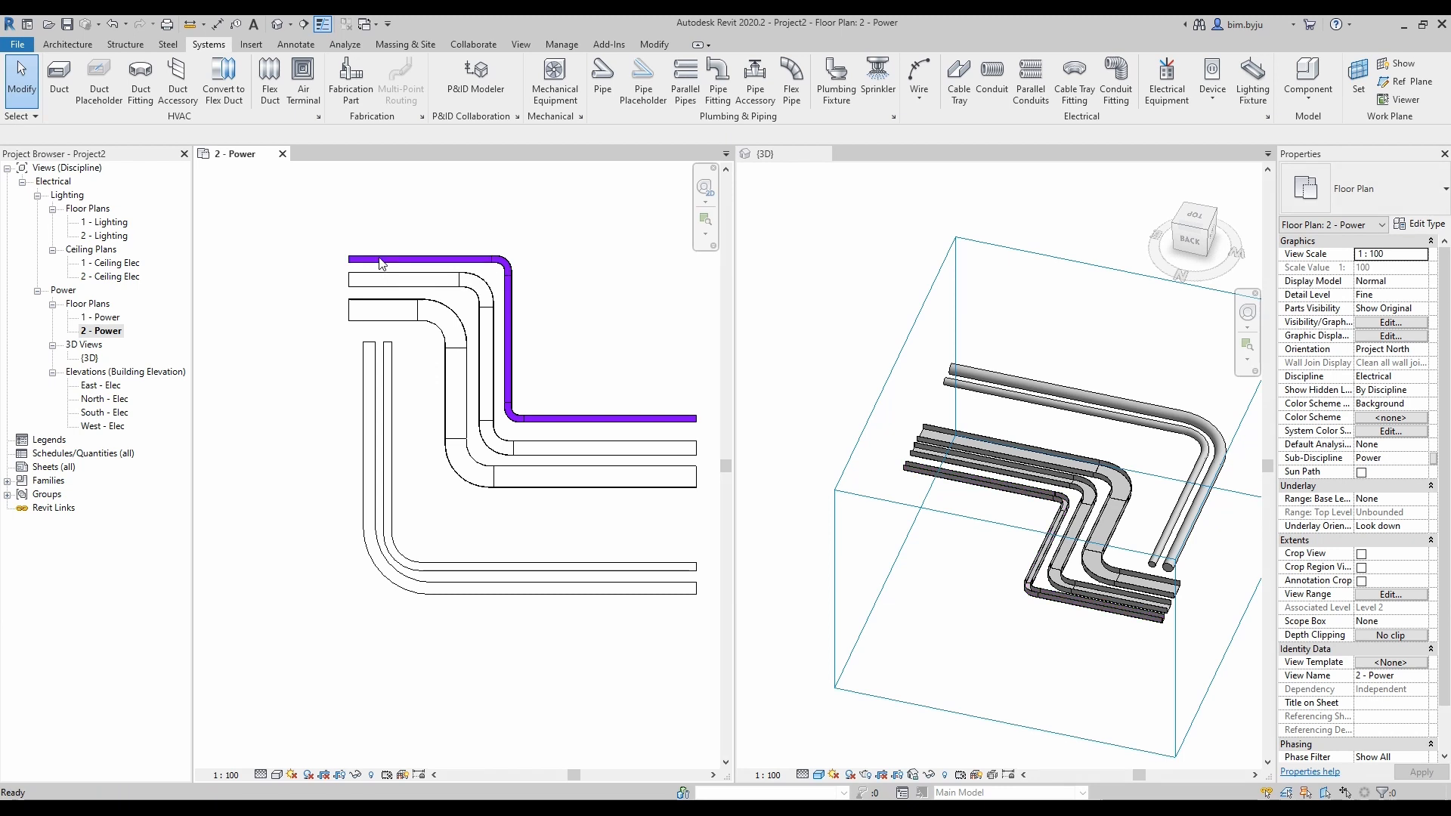
scroll(380, 263, "down", 1)
left_click(381, 257)
key("Tab")
left_click(381, 257)
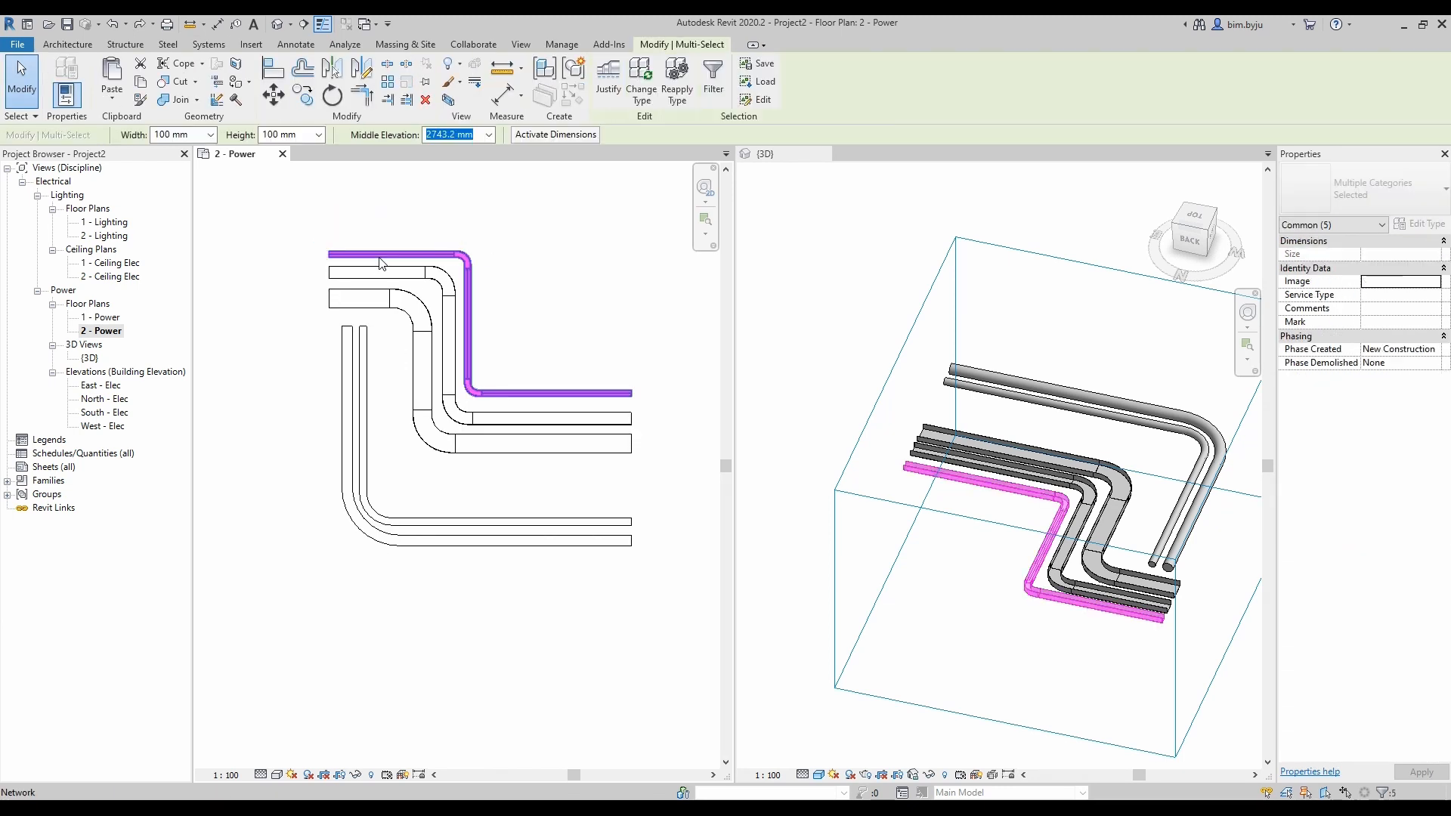
left_click(764, 65)
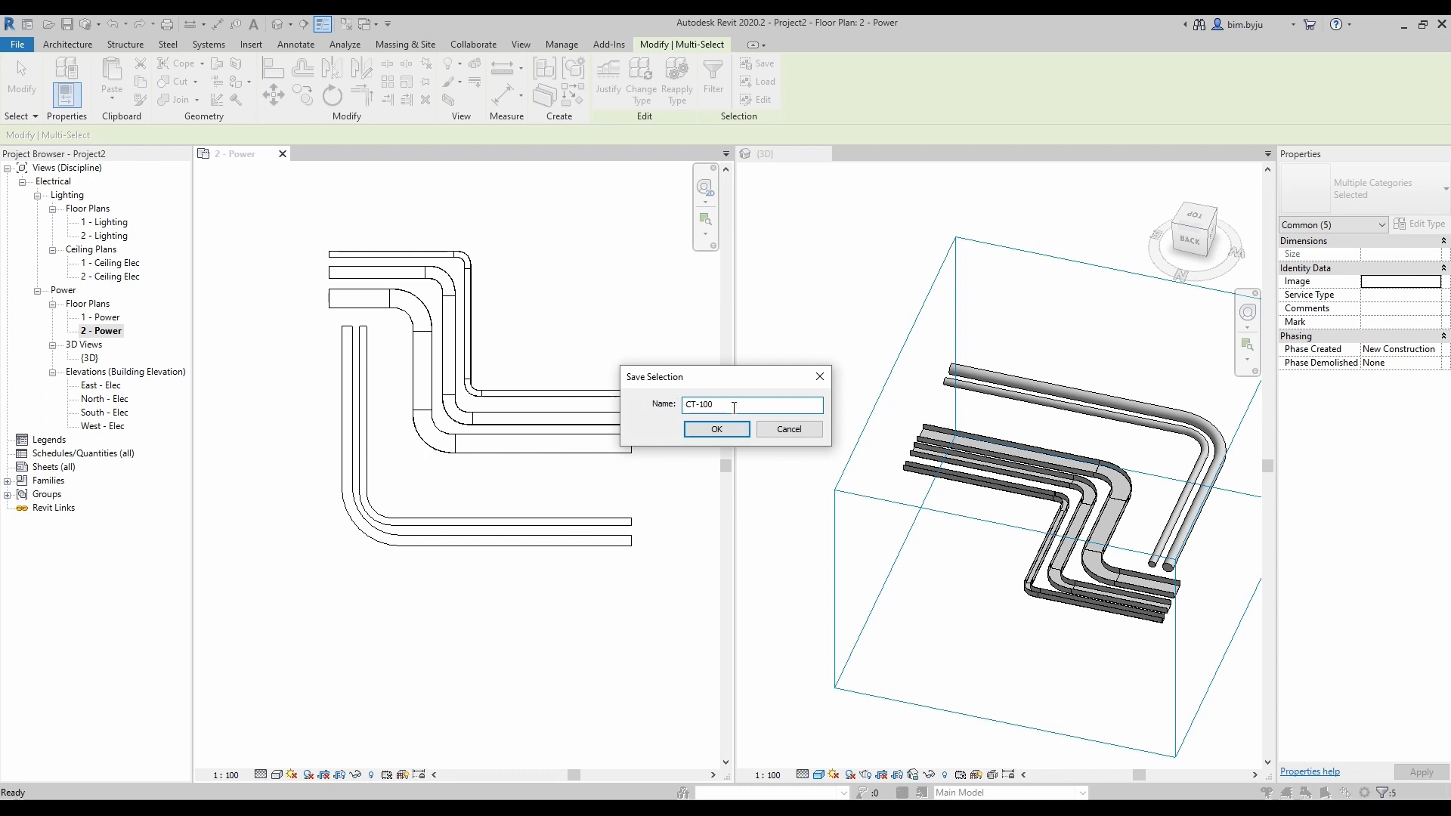
left_click_drag(716, 405, 705, 405)
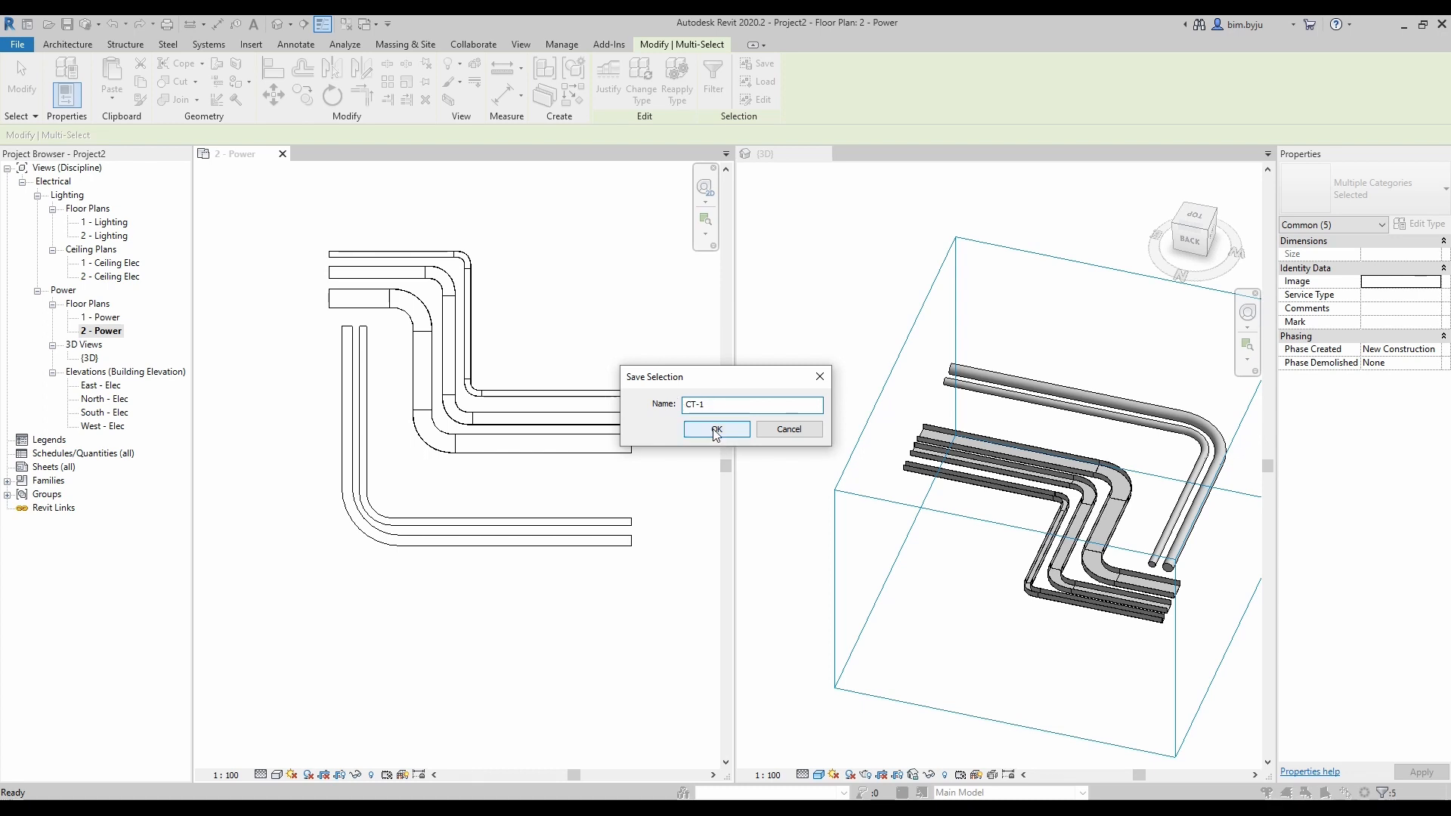
left_click(716, 430)
key("Escape")
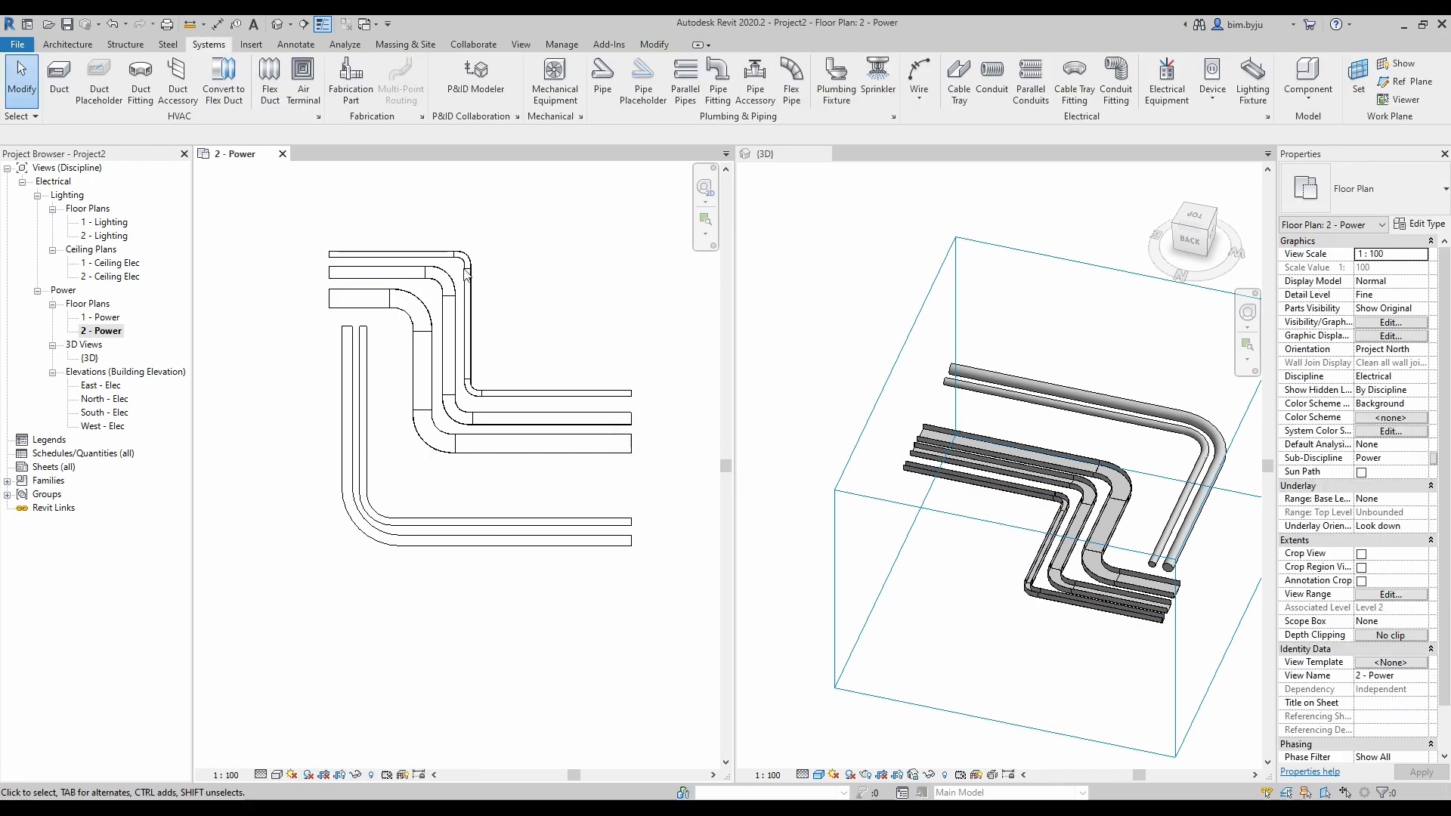
Save the entire connected 200 mm cable tray run, fittings included, as selection CT-2.
left_click(372, 271)
key("Tab")
left_click(373, 271)
left_click(758, 63)
type("CT-2")
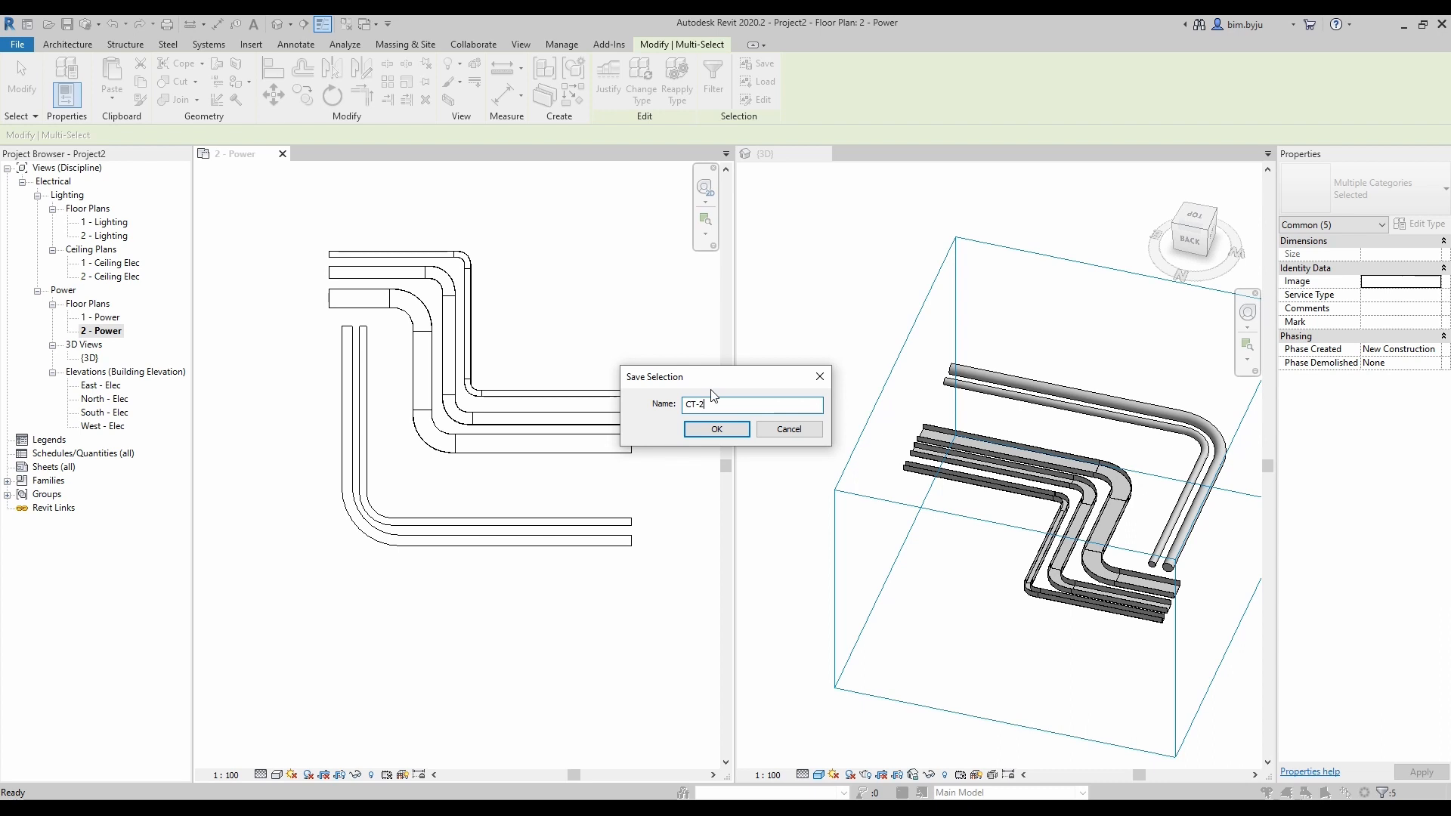
left_click(732, 429)
Save the entire connected 300 mm cable tray run, fittings included, as selection CT-3.
left_click(350, 307)
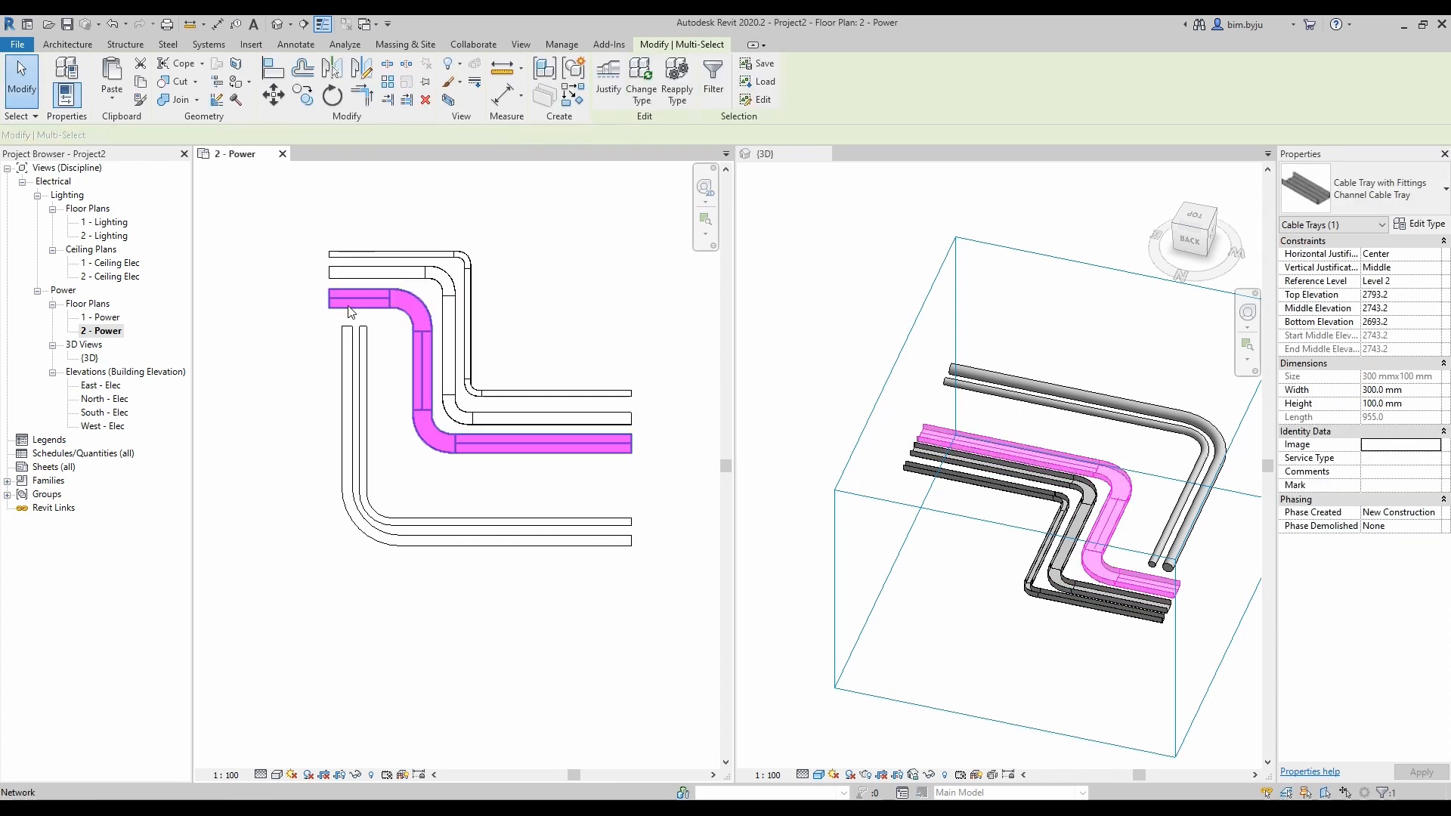
left_click(350, 306)
left_click(756, 63)
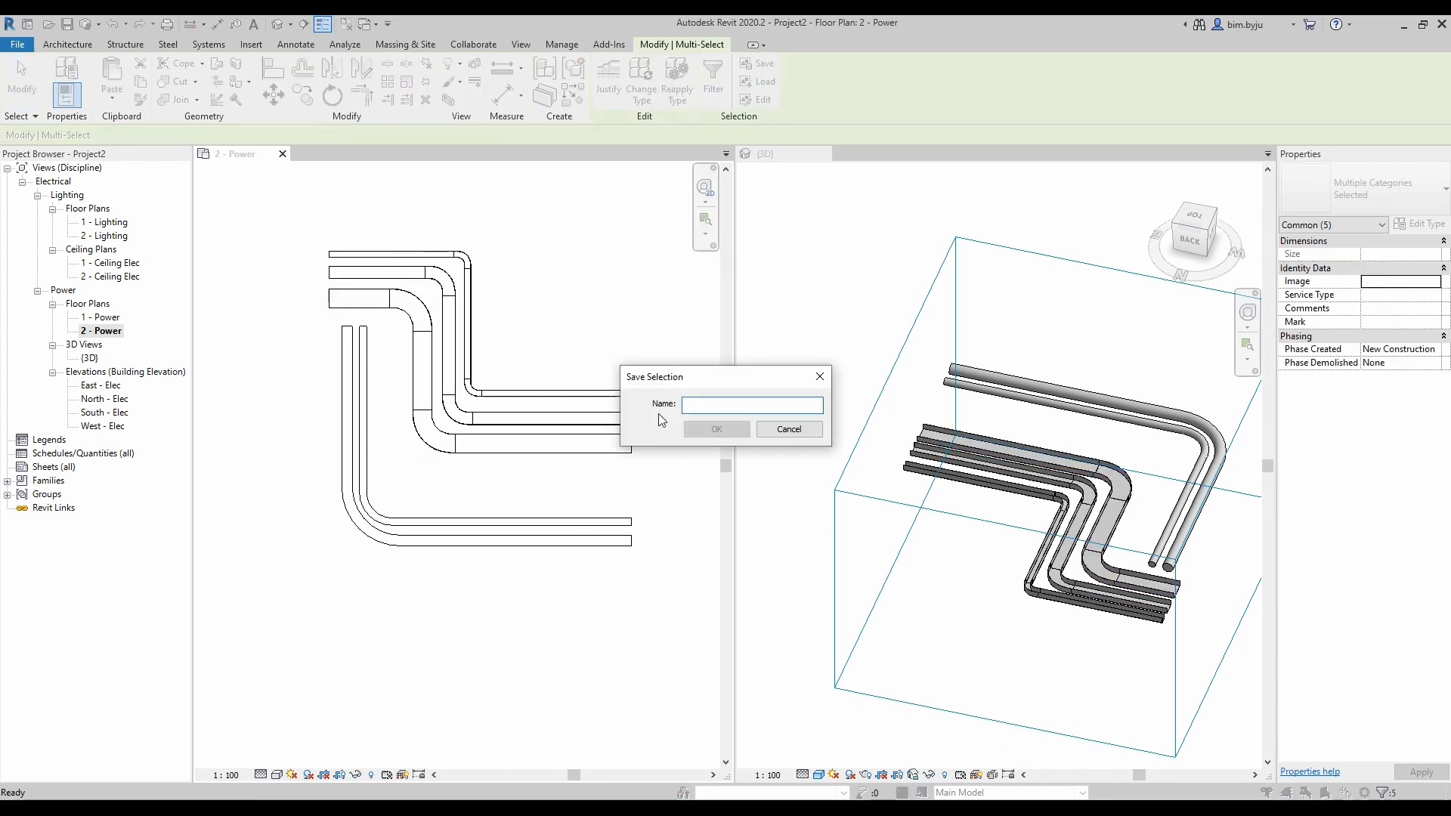
type("CT-3")
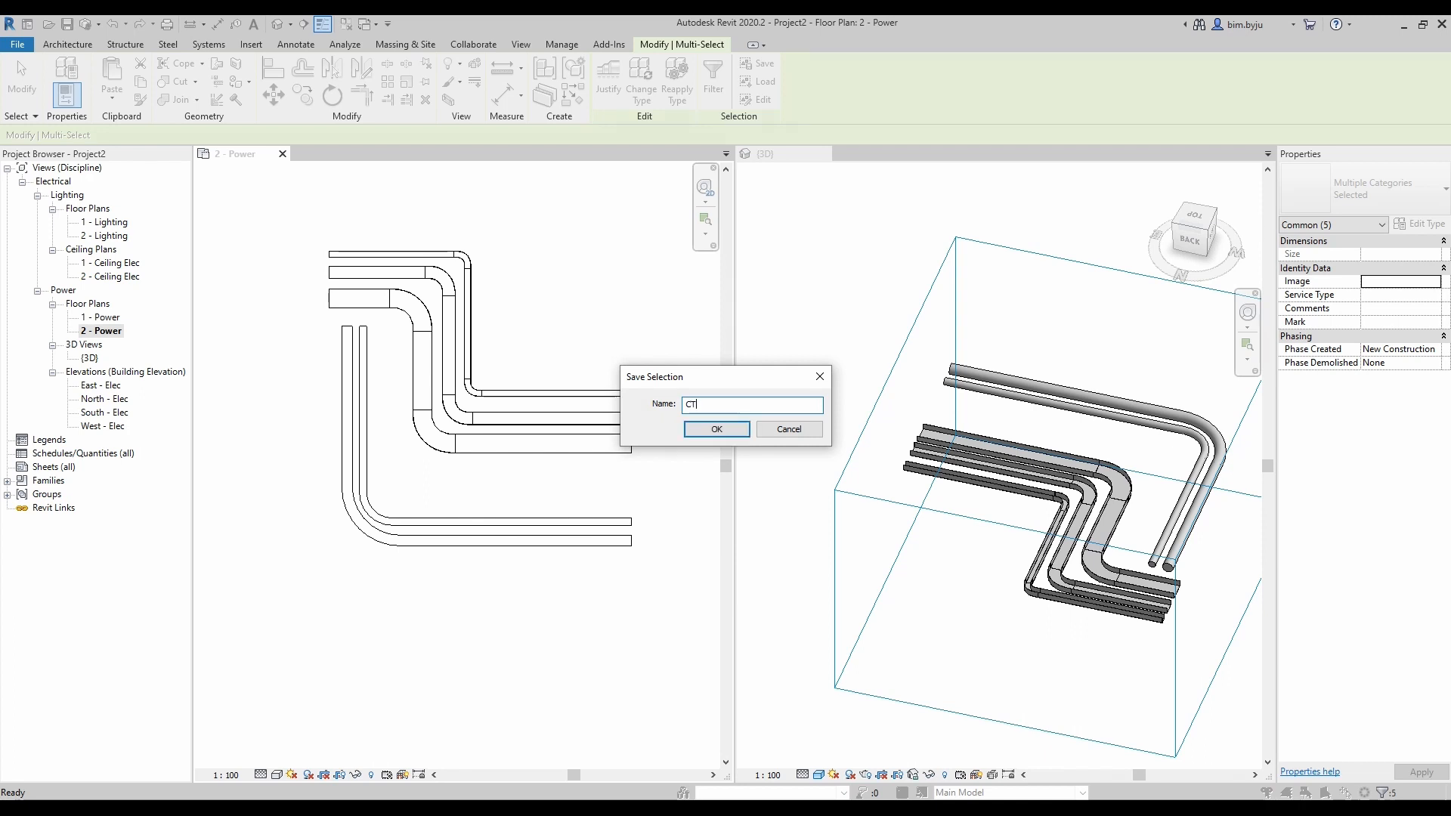
left_click(729, 433)
key("Escape")
Save the entire connected 103 mm conduit run, bend included, as its own named selection.
left_click(364, 351)
key("Tab")
left_click(364, 351)
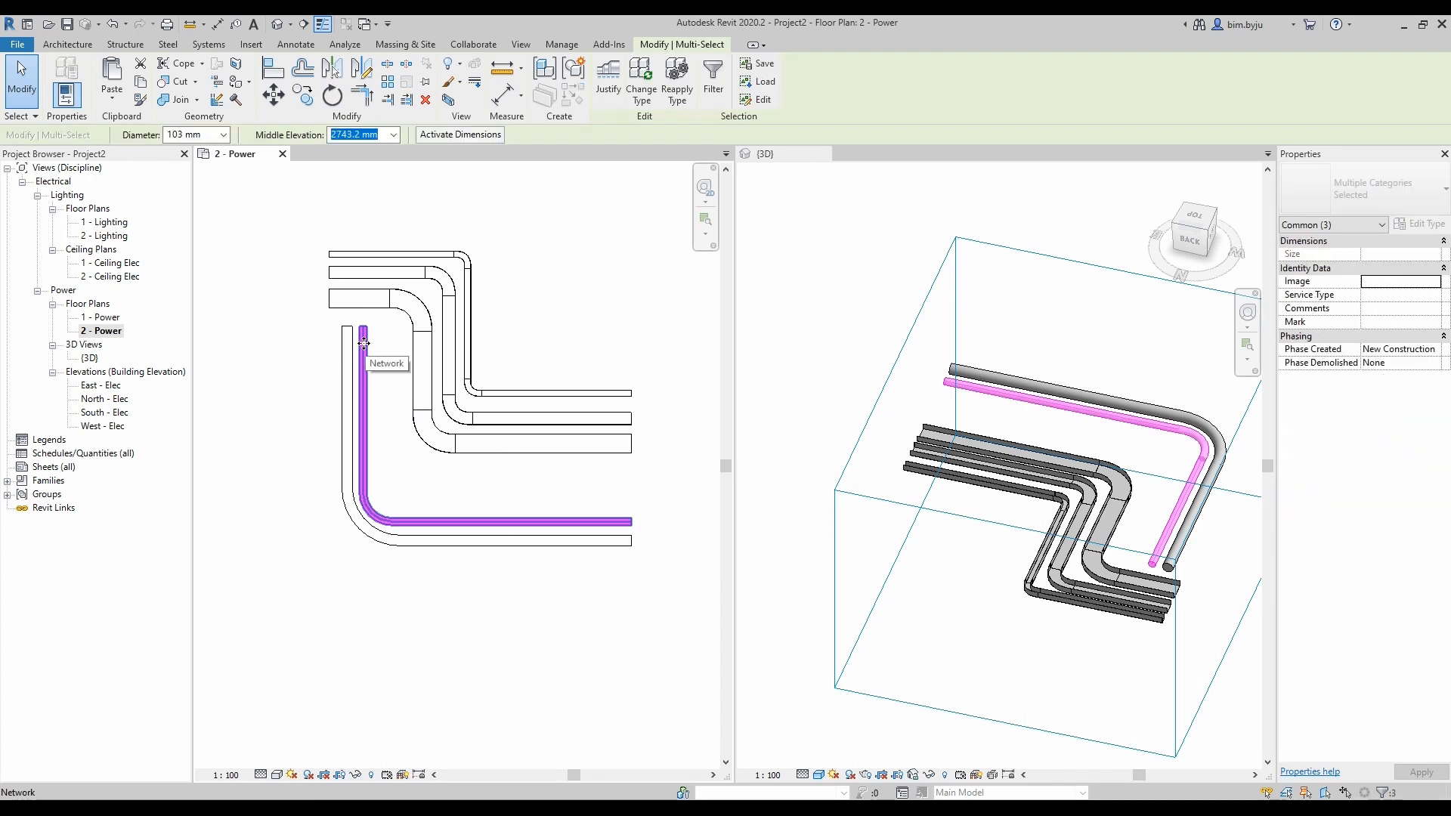
left_click(765, 65)
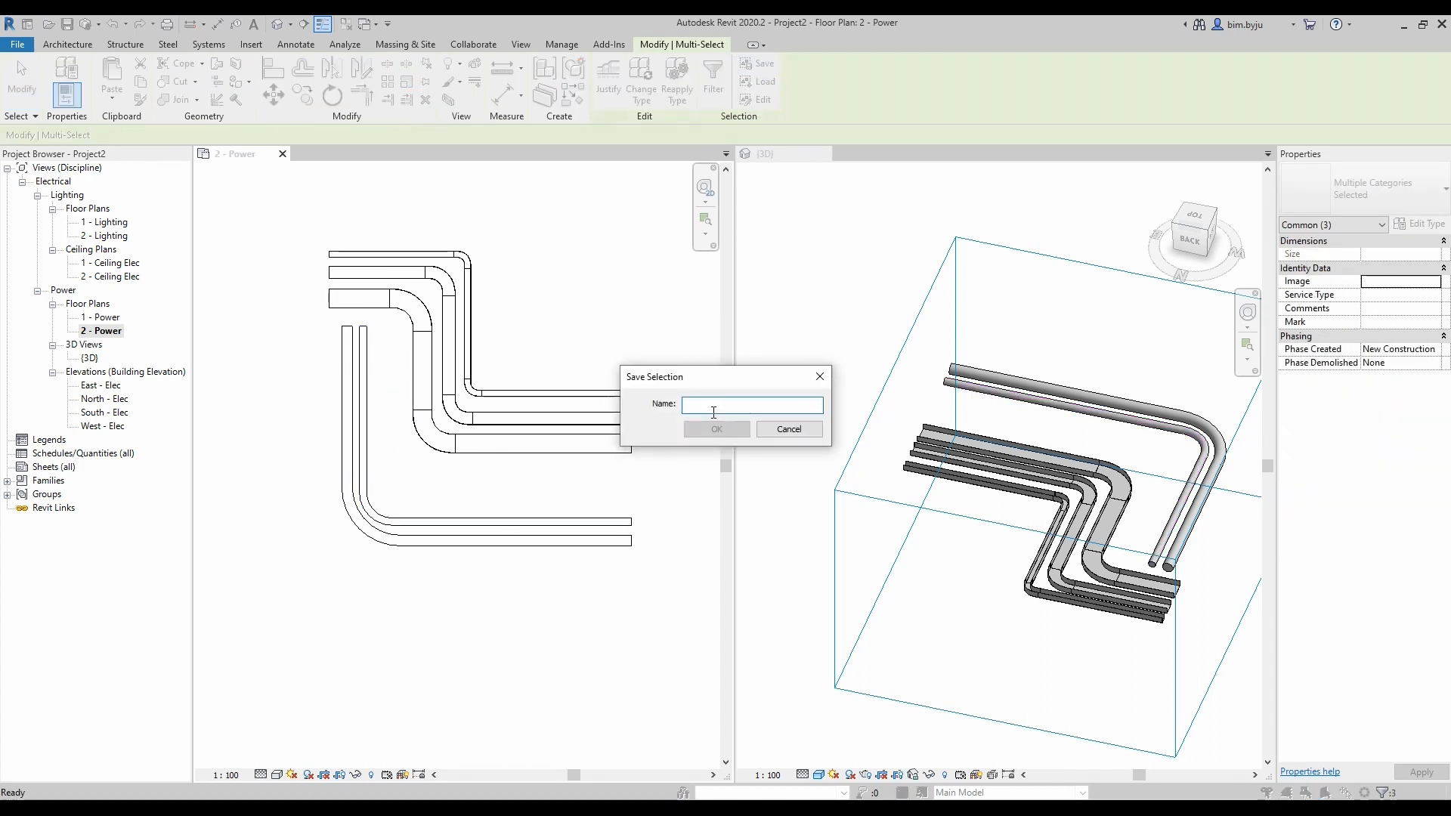
type("CON")
left_click(717, 428)
Save the entire connected 155 mm conduit run, bend included, as selection CONDUIT-2 and clear the selection.
left_click(340, 350)
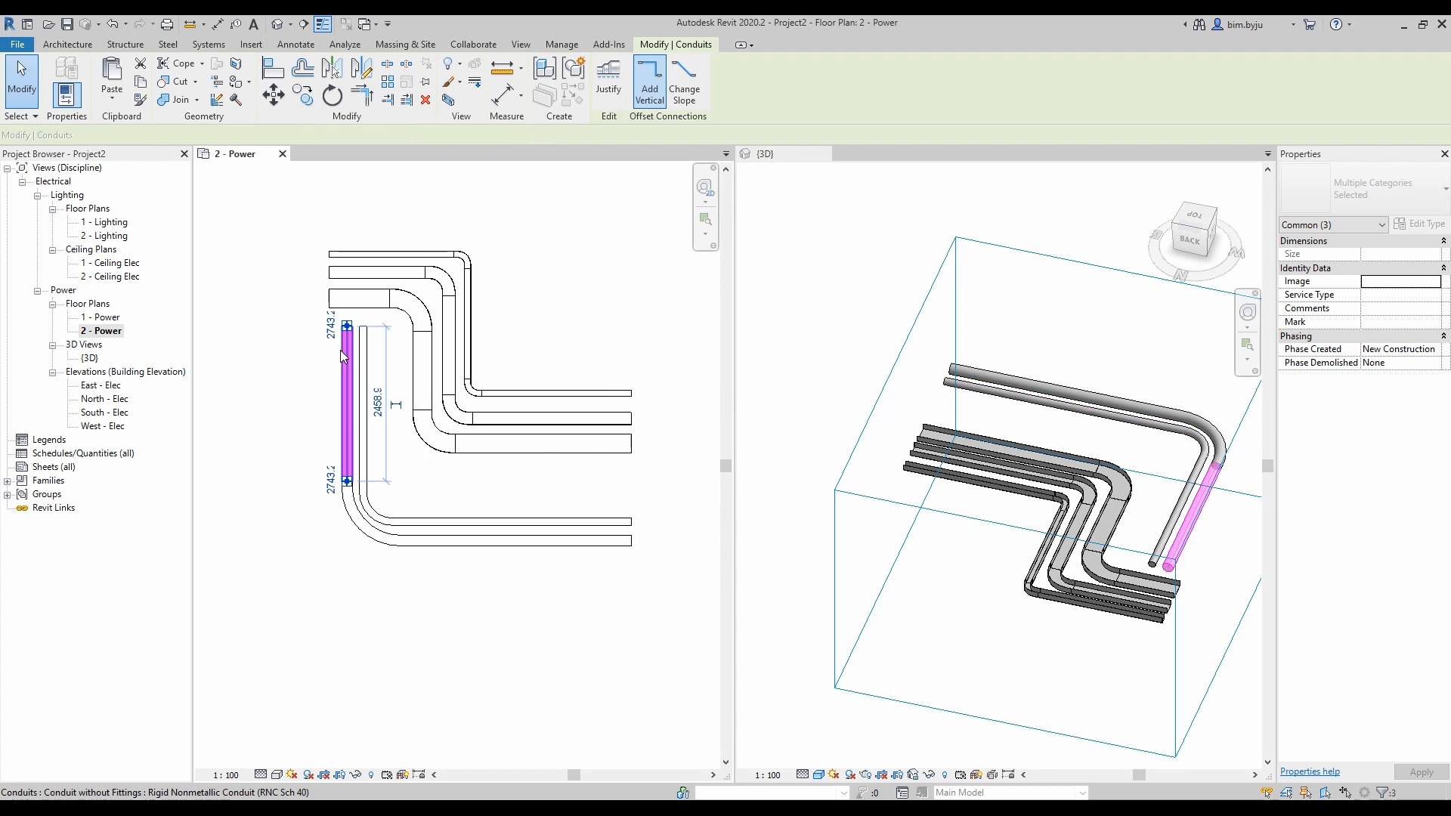
key("Tab")
left_click(340, 351)
left_click(761, 65)
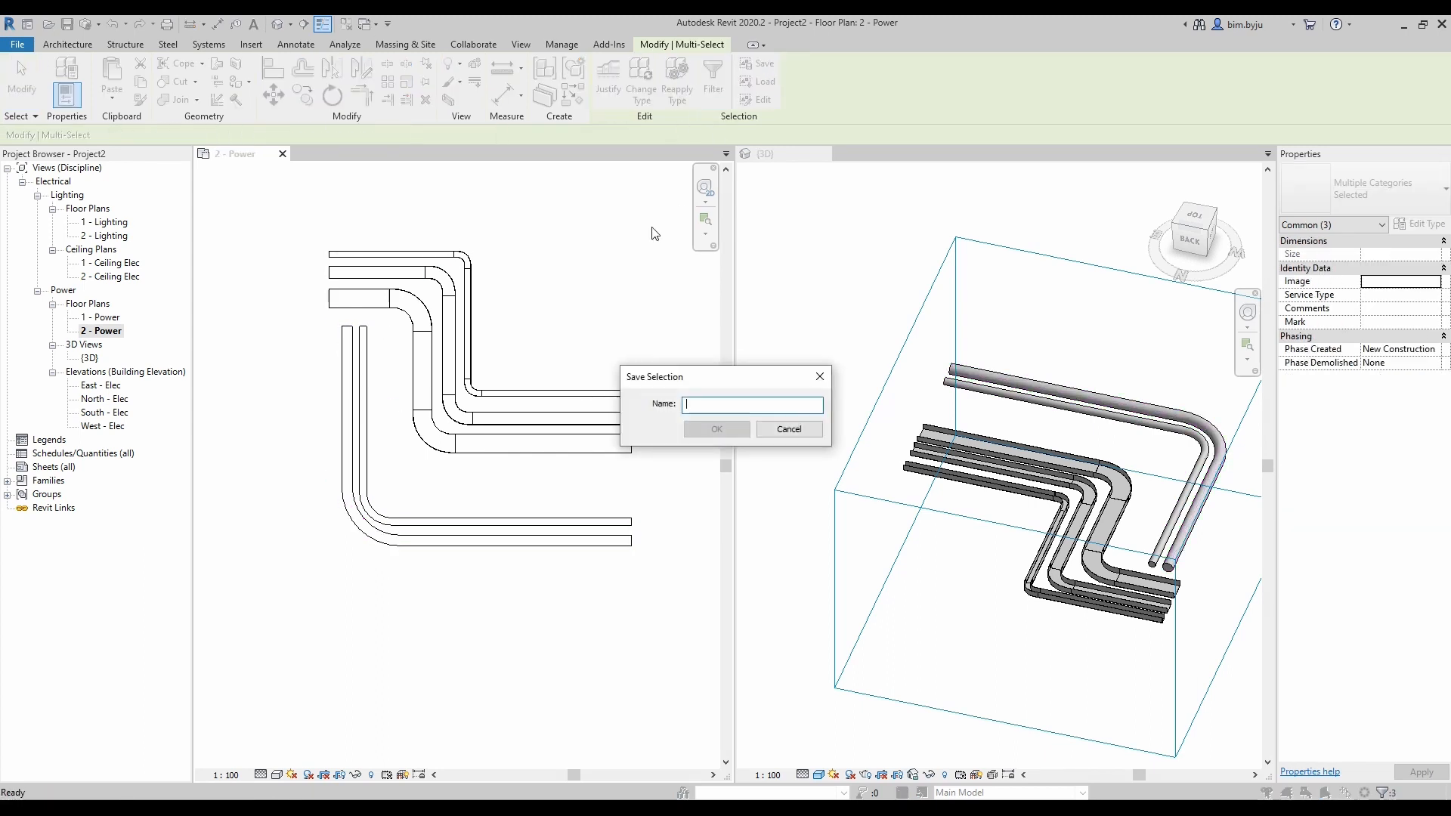
type("CONDUIT-2")
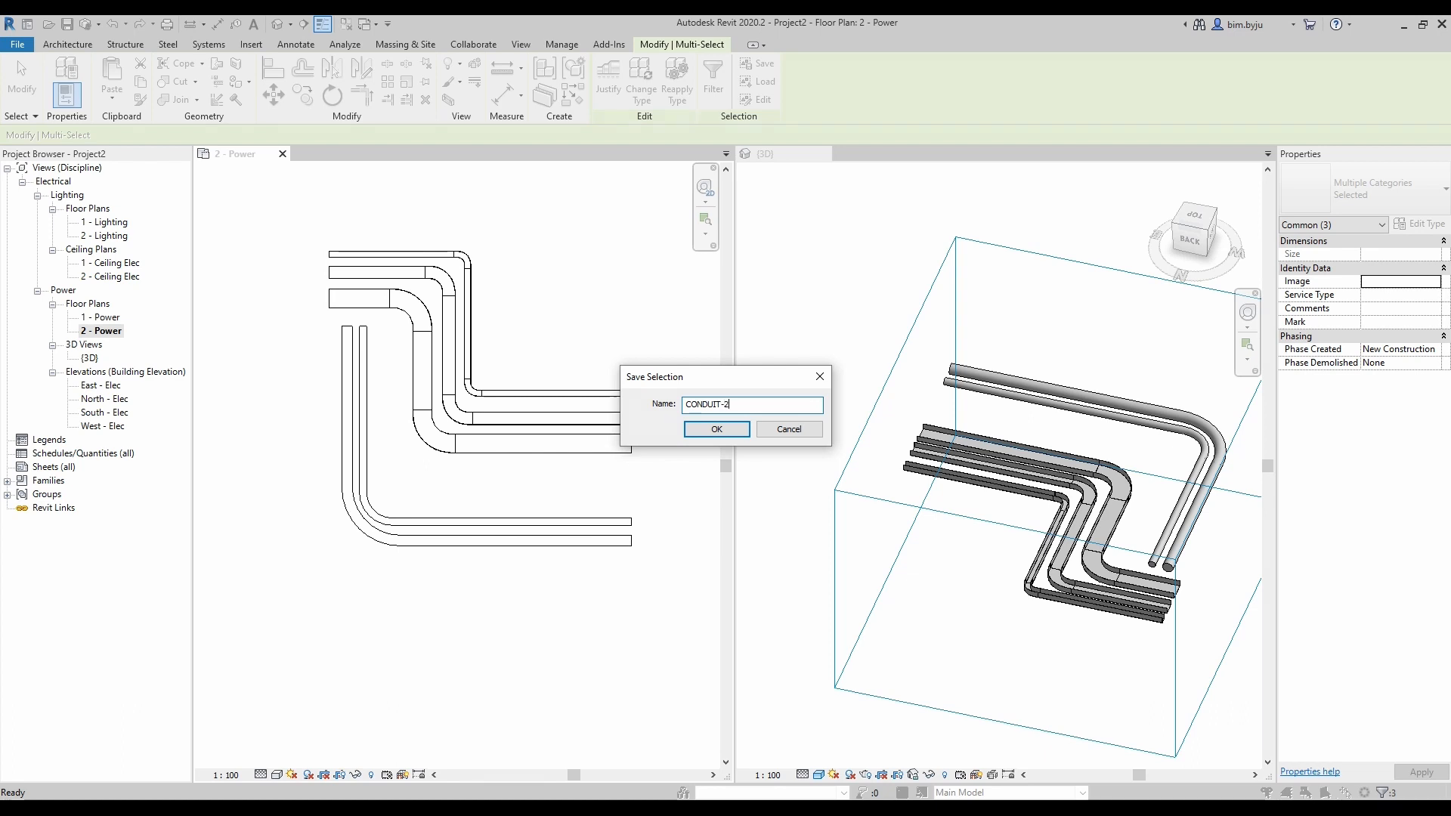
left_click(717, 429)
left_click(399, 327)
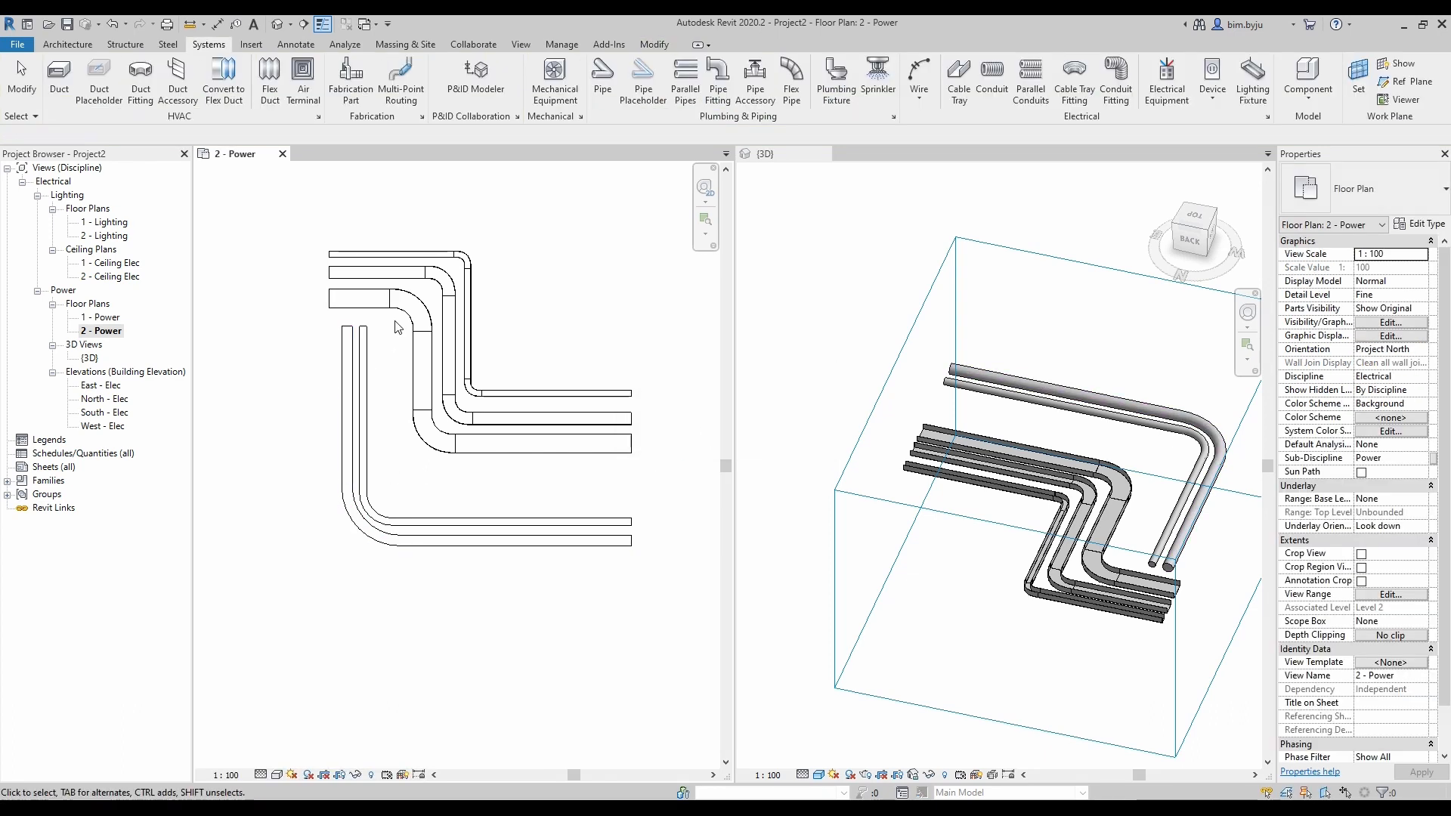
middle_click_drag(398, 327, 425, 377)
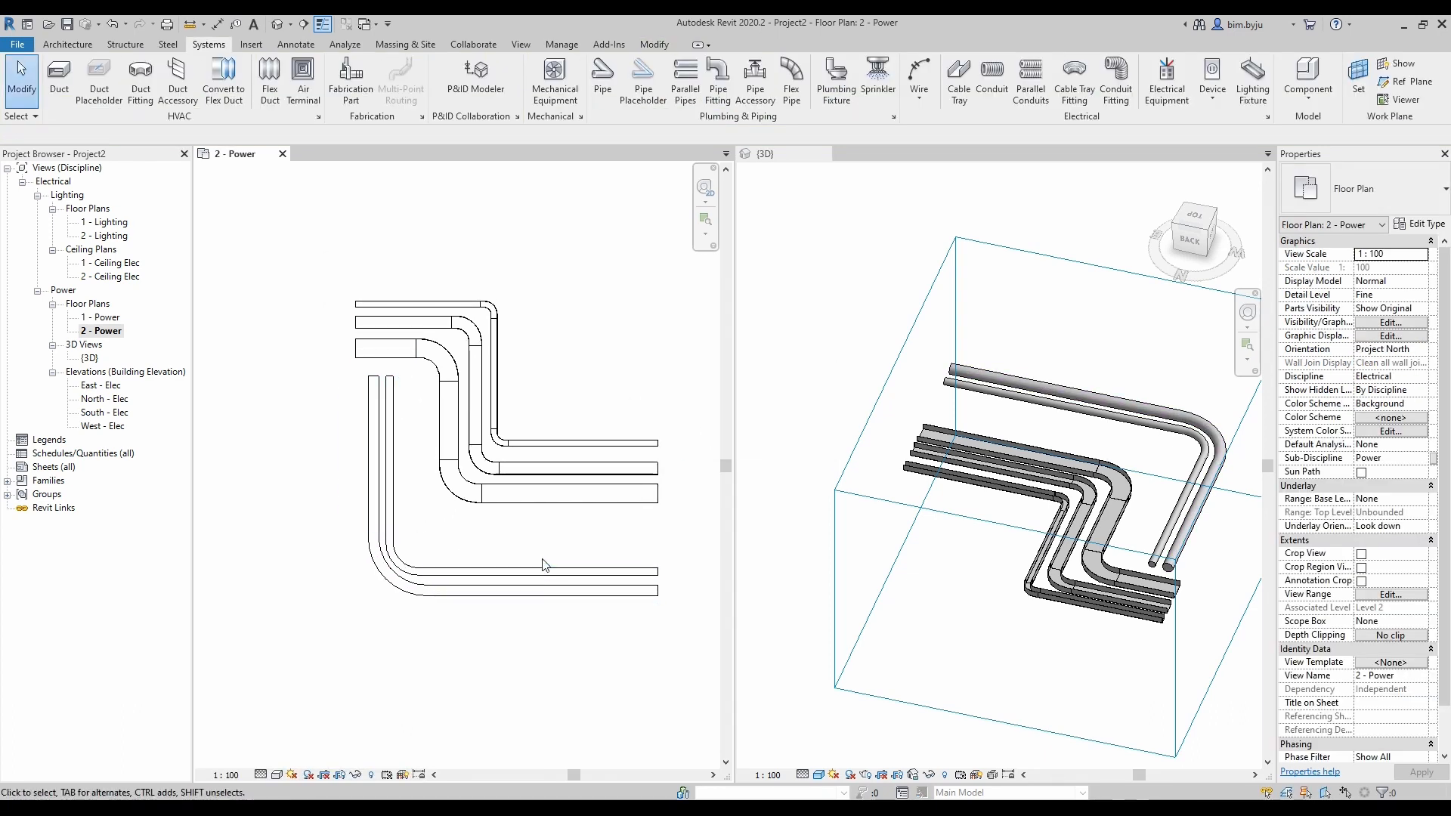
scroll(442, 488, "down", 1)
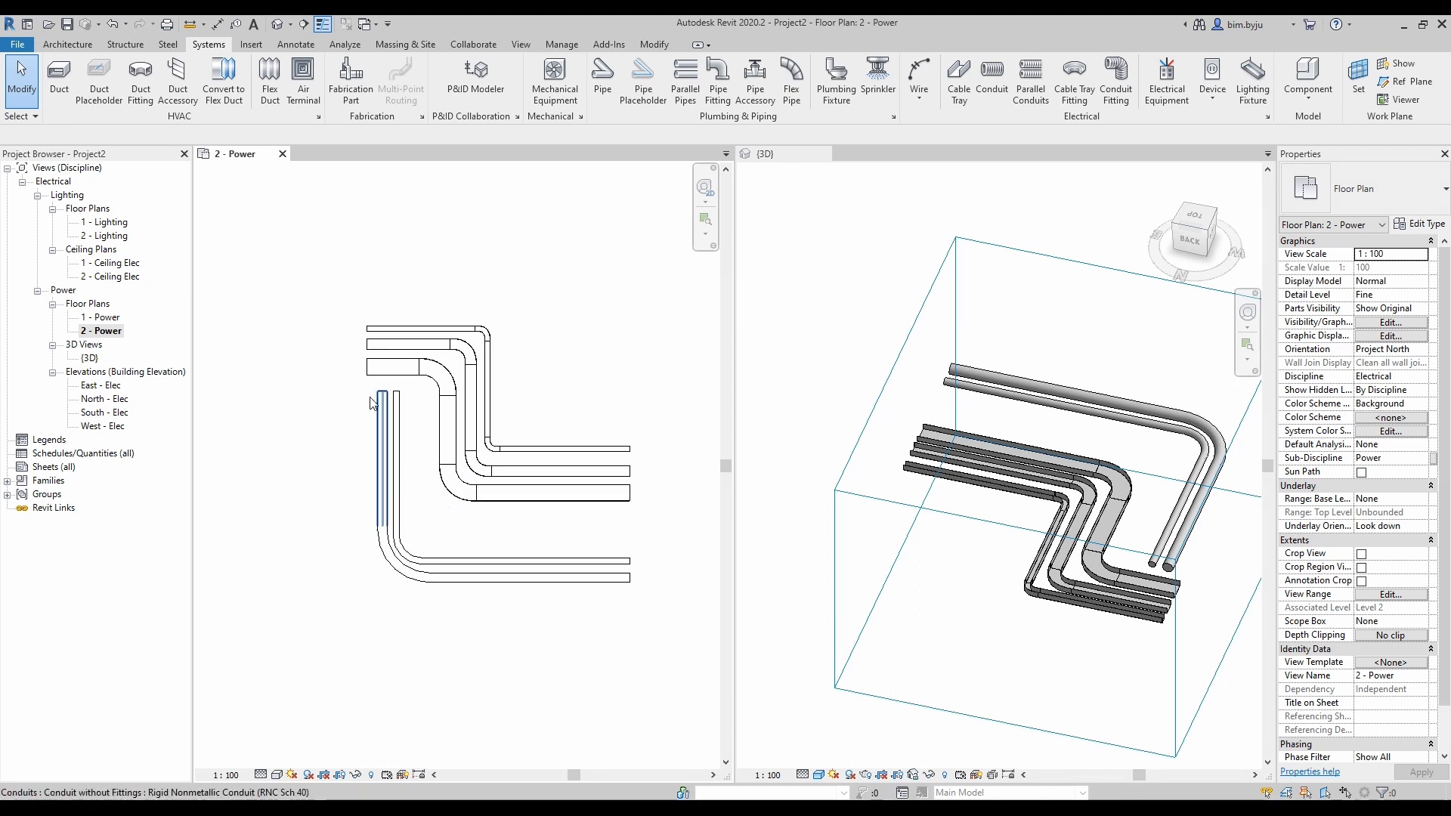
middle_click_drag(622, 577, 563, 546)
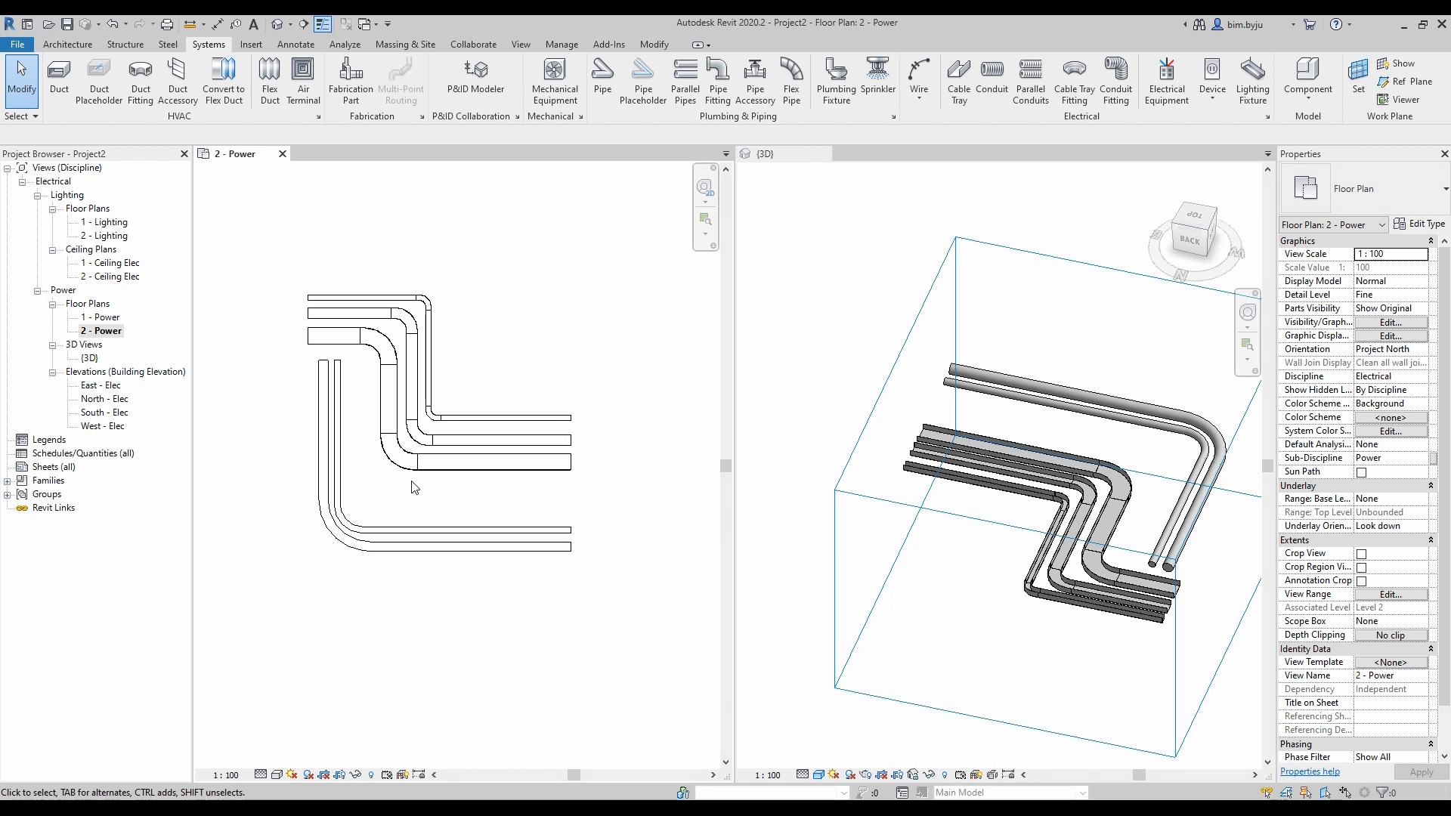
Extend one side of the 3D view's section box outward beyond the ends of the cable tray and conduit runs.
scroll(869, 525, "down", 1)
left_click(1157, 451)
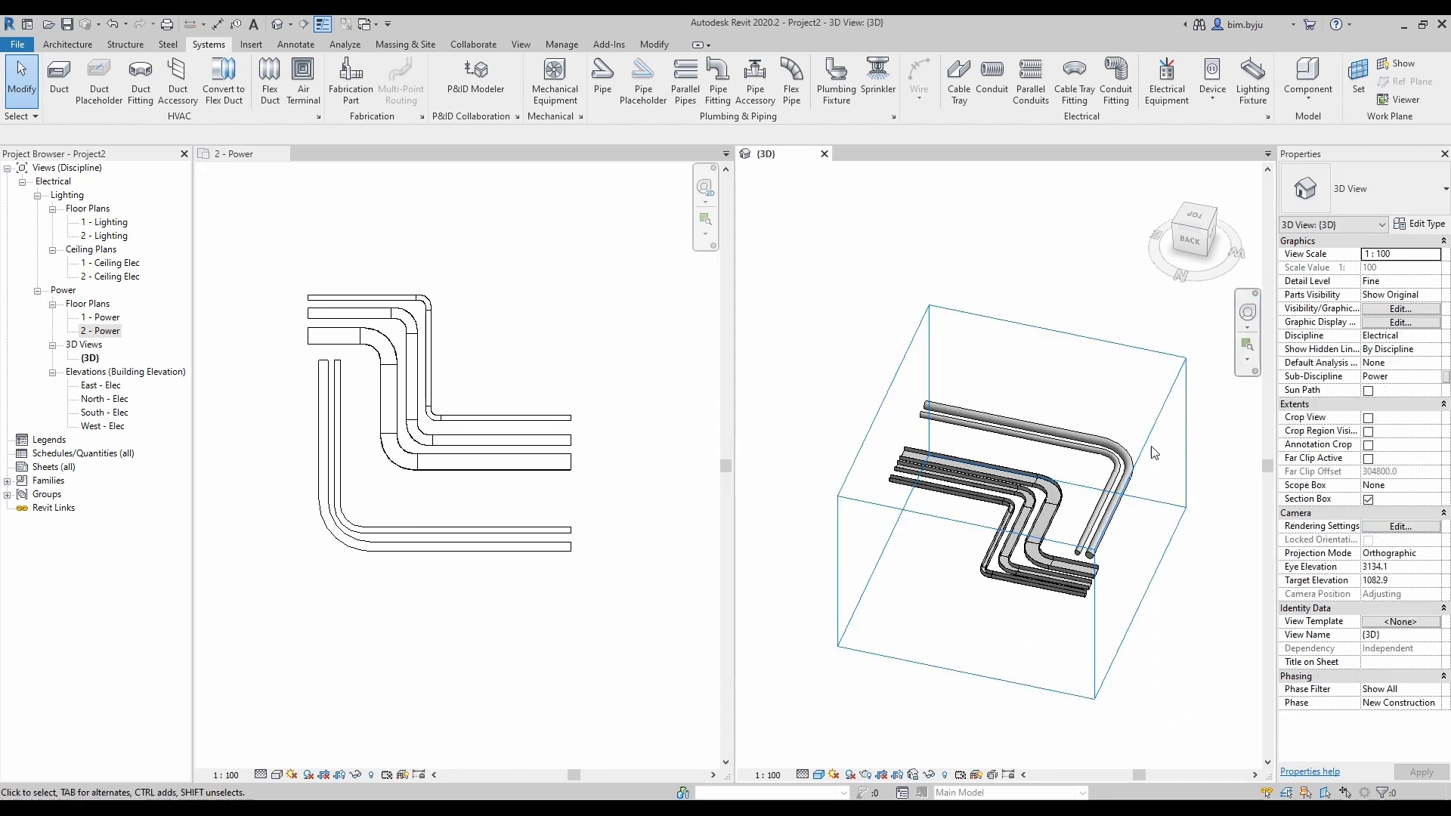
left_click(1149, 500)
left_click_drag(1140, 526, 1251, 568)
middle_click_drag(1047, 567, 1041, 501)
Lengthen the upper horizontal segments of the three trays to a common end line, the 300 mm tray to about 2975 mm and the 100 mm tray to about 3995 mm.
left_click(575, 372)
left_click(340, 338)
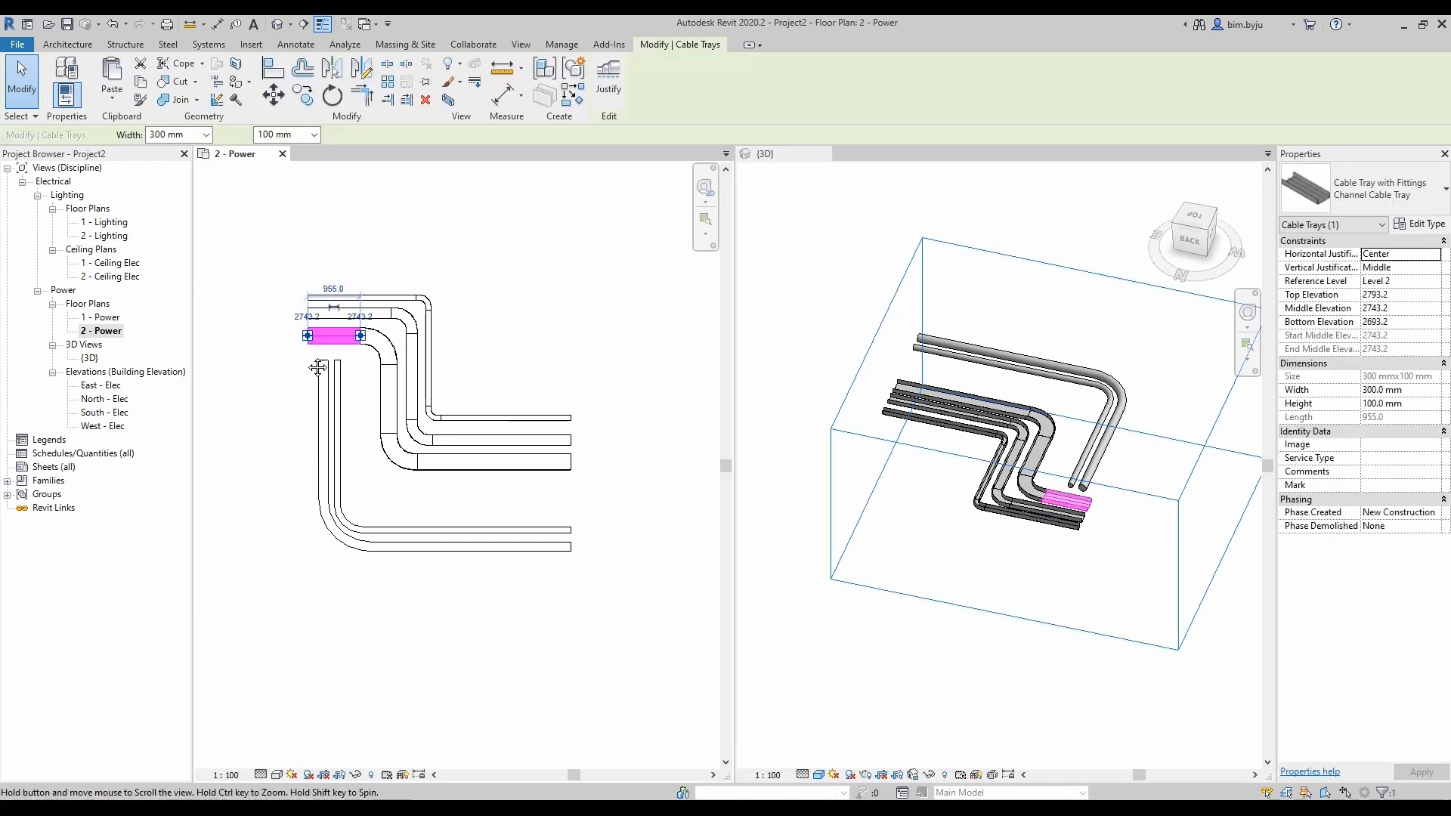
middle_click_drag(318, 367, 393, 368)
left_click_drag(383, 336, 274, 338)
left_click(394, 318)
left_click_drag(383, 313, 273, 314)
left_click(363, 303)
left_click(386, 300)
left_click_drag(375, 303, 273, 298)
left_click(437, 372)
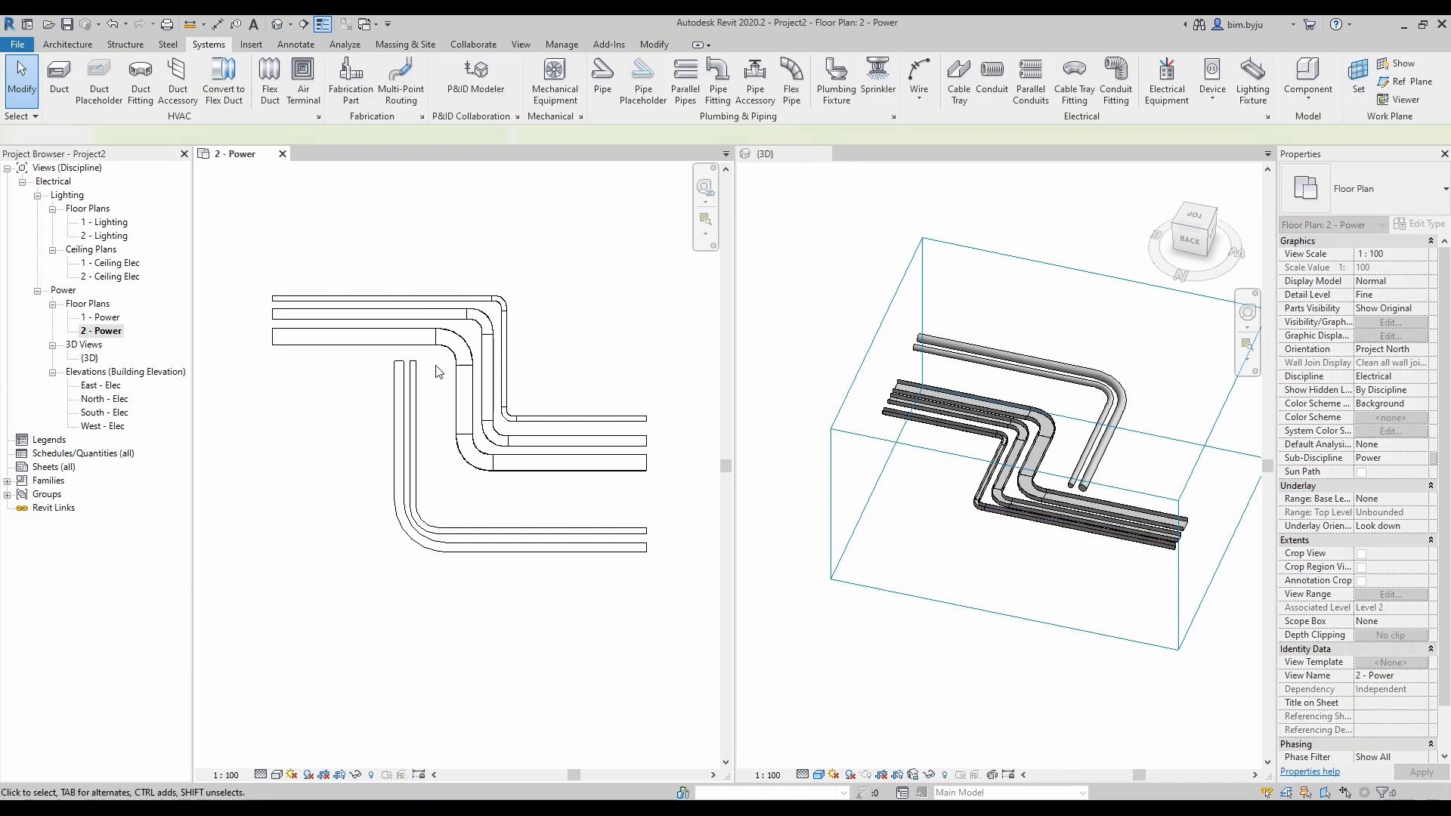
left_click(402, 385)
left_click(525, 498)
left_click_drag(260, 280, 671, 601)
left_click(284, 276)
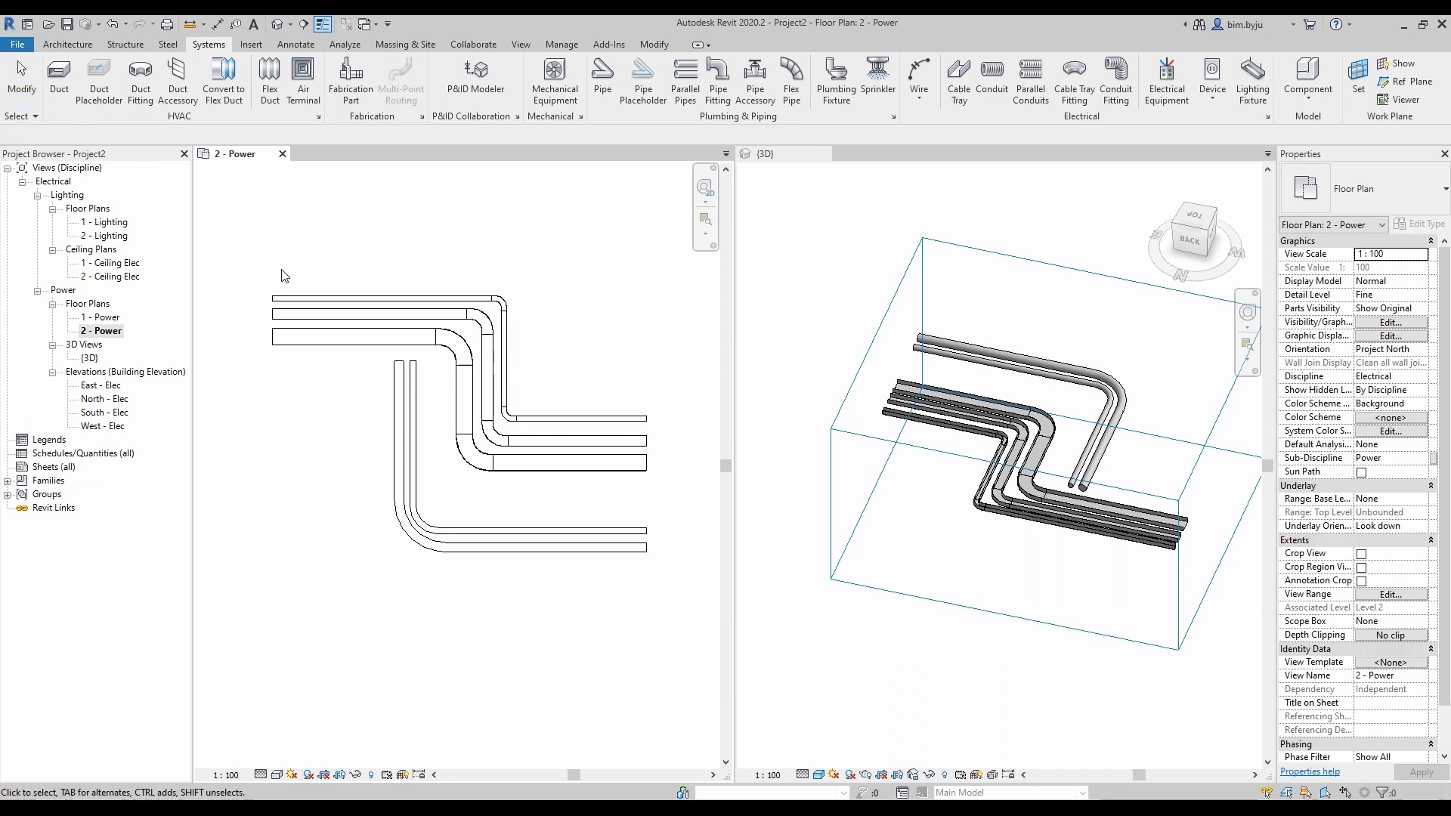
left_click(287, 299)
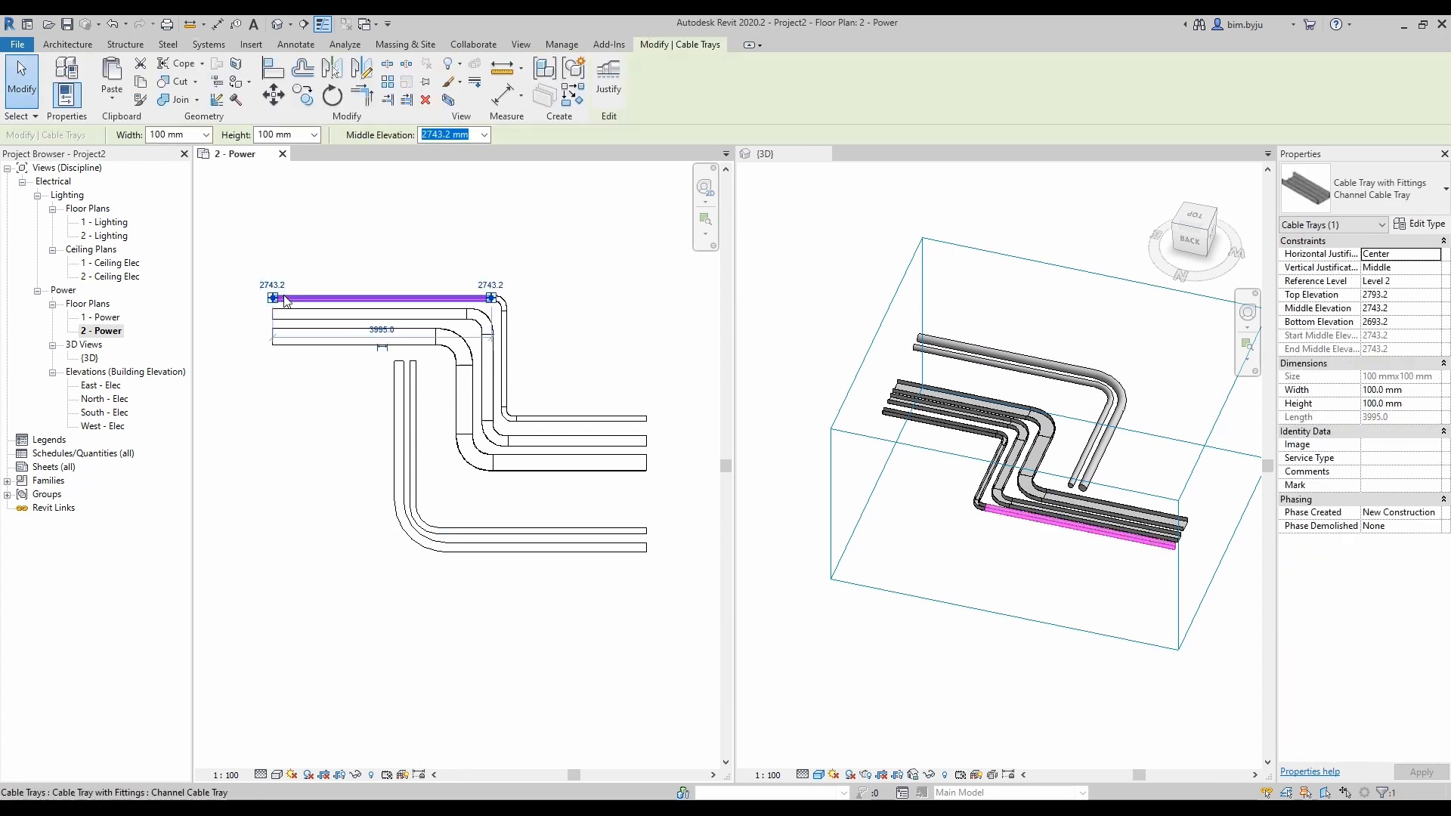
left_click(471, 264)
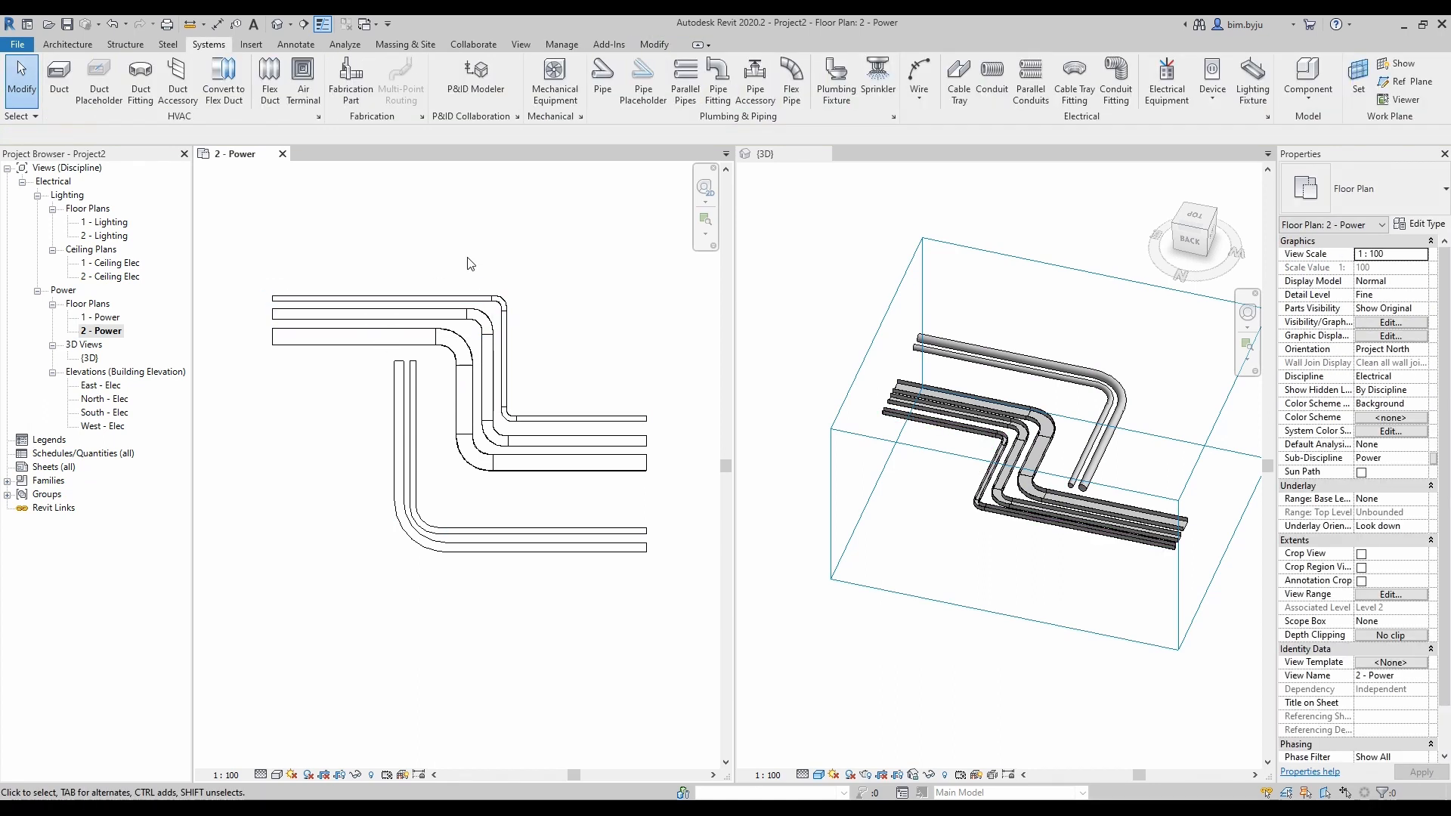
Remove the TRAY-1 and TRAY-2 filters from the 2 - Power plan's visibility/graphic overrides.
key("v")
key("g")
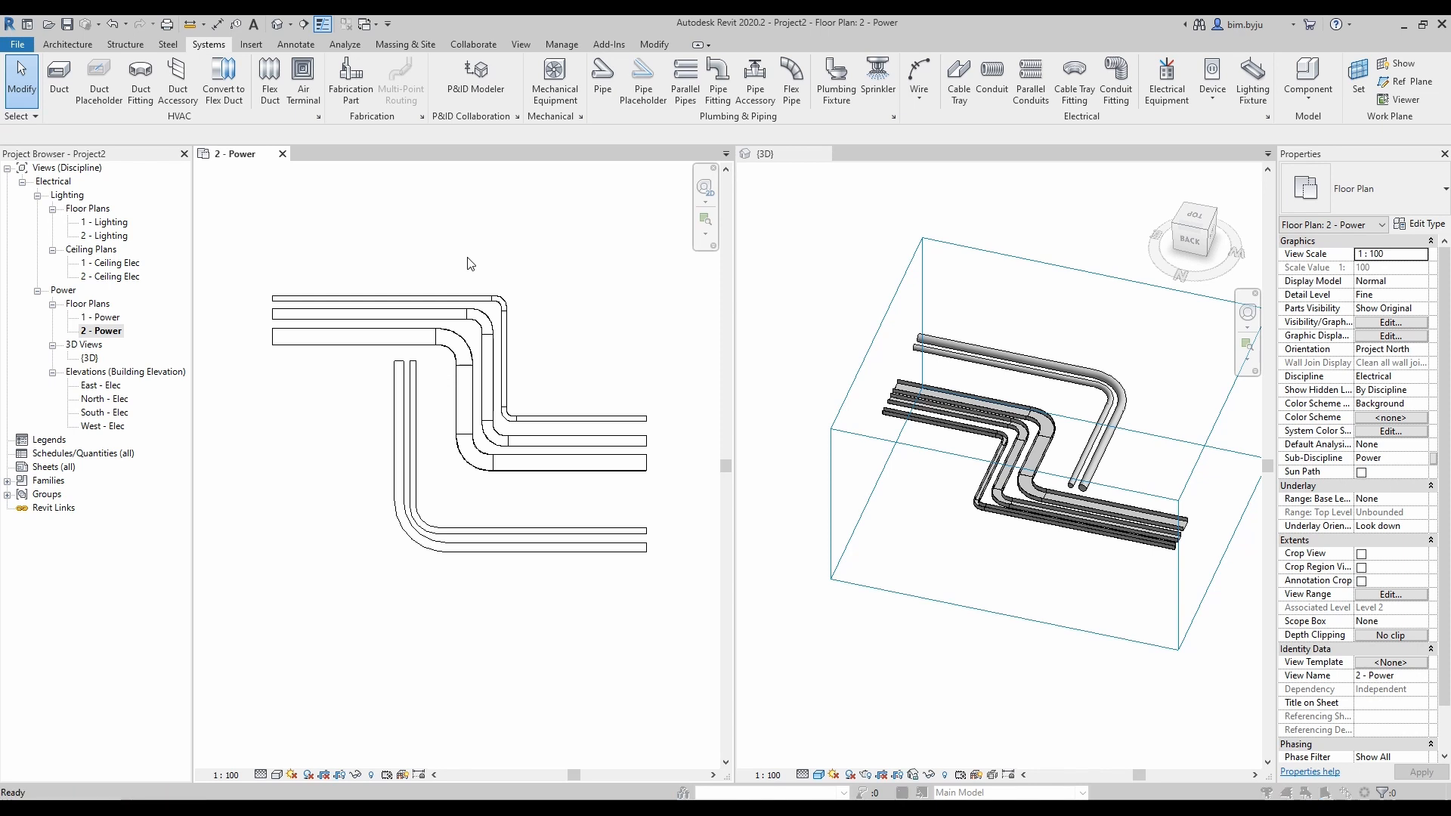
left_click(810, 216)
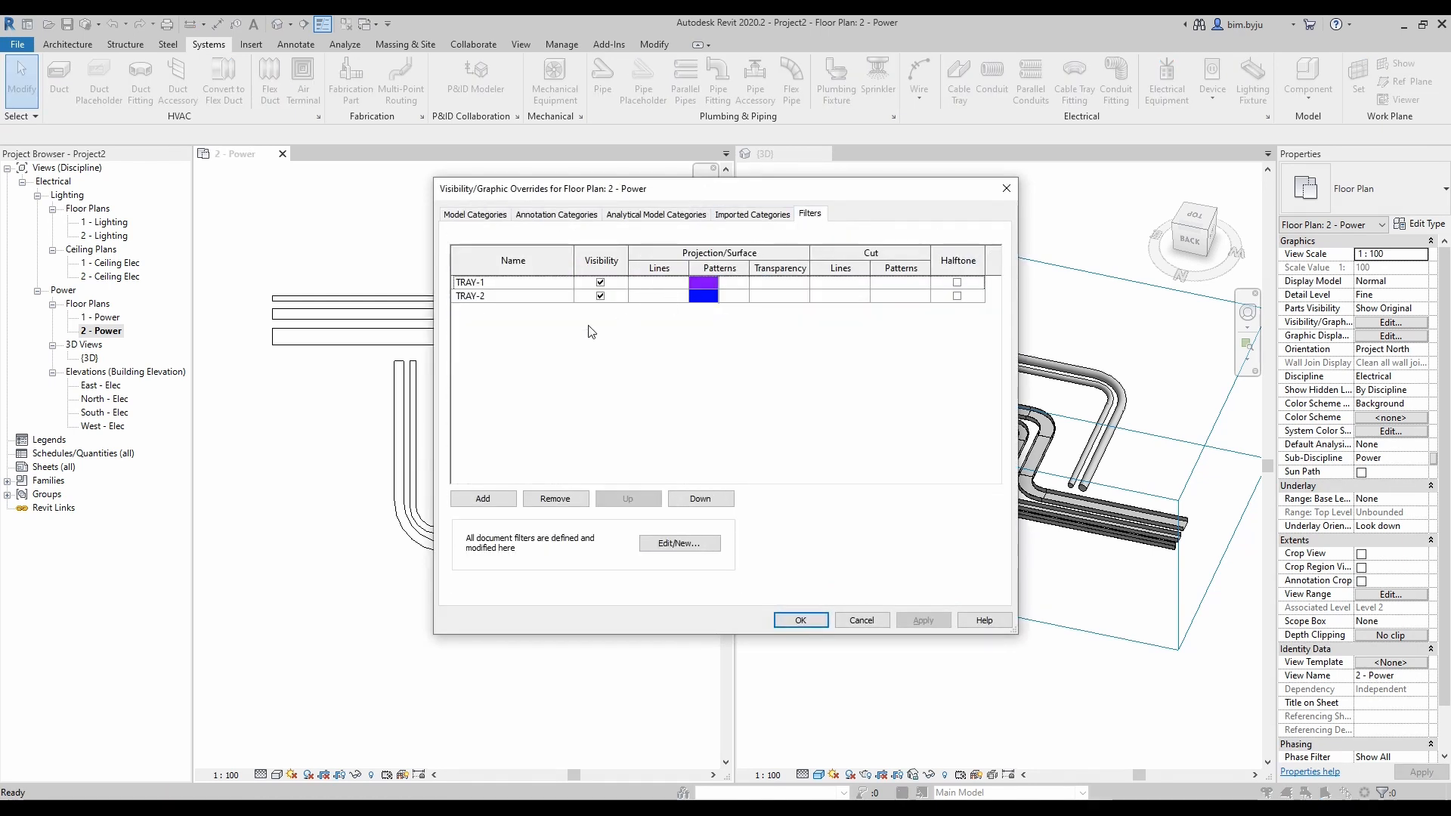
left_click(458, 284)
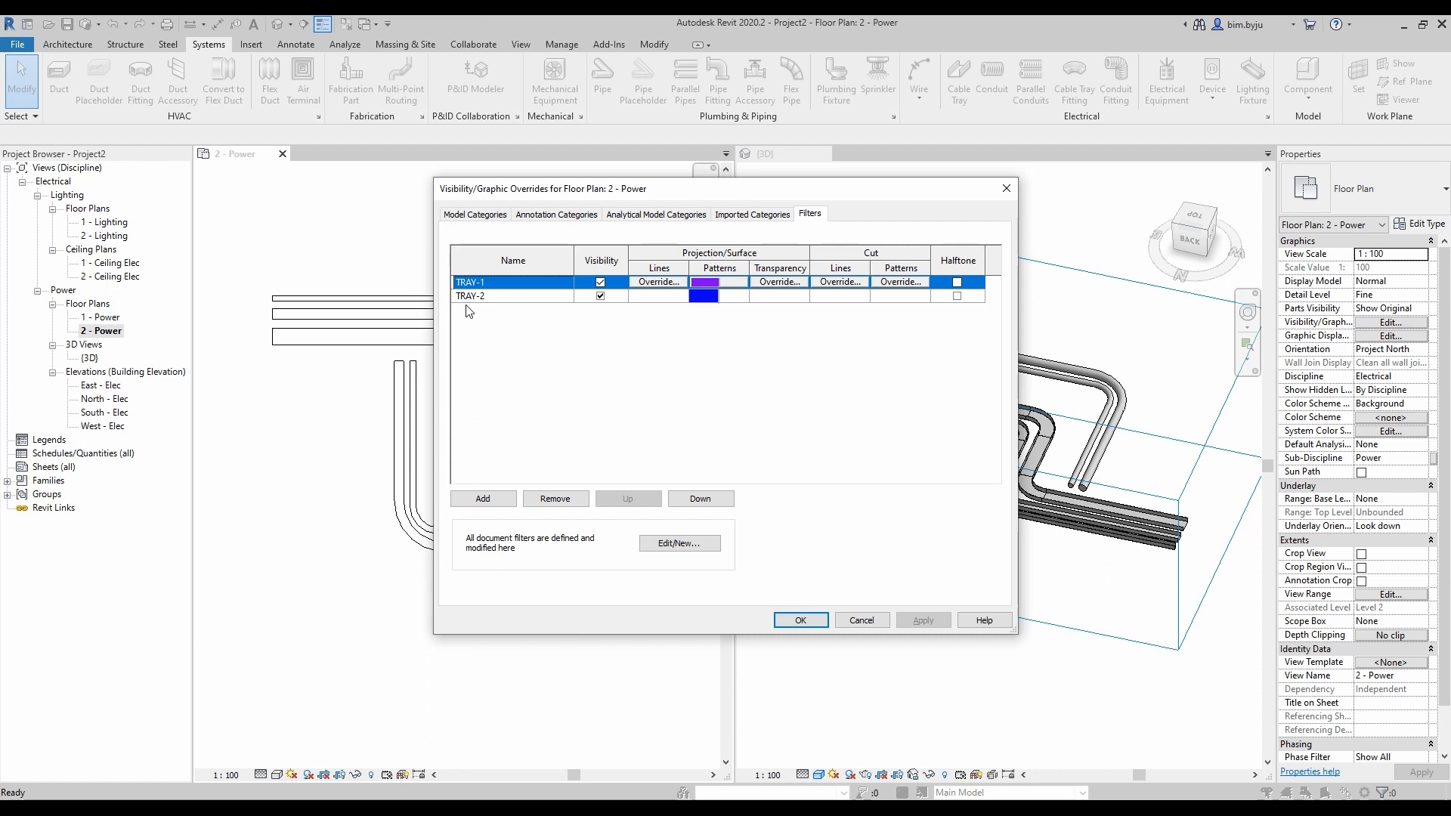
left_click(552, 501)
left_click(465, 284)
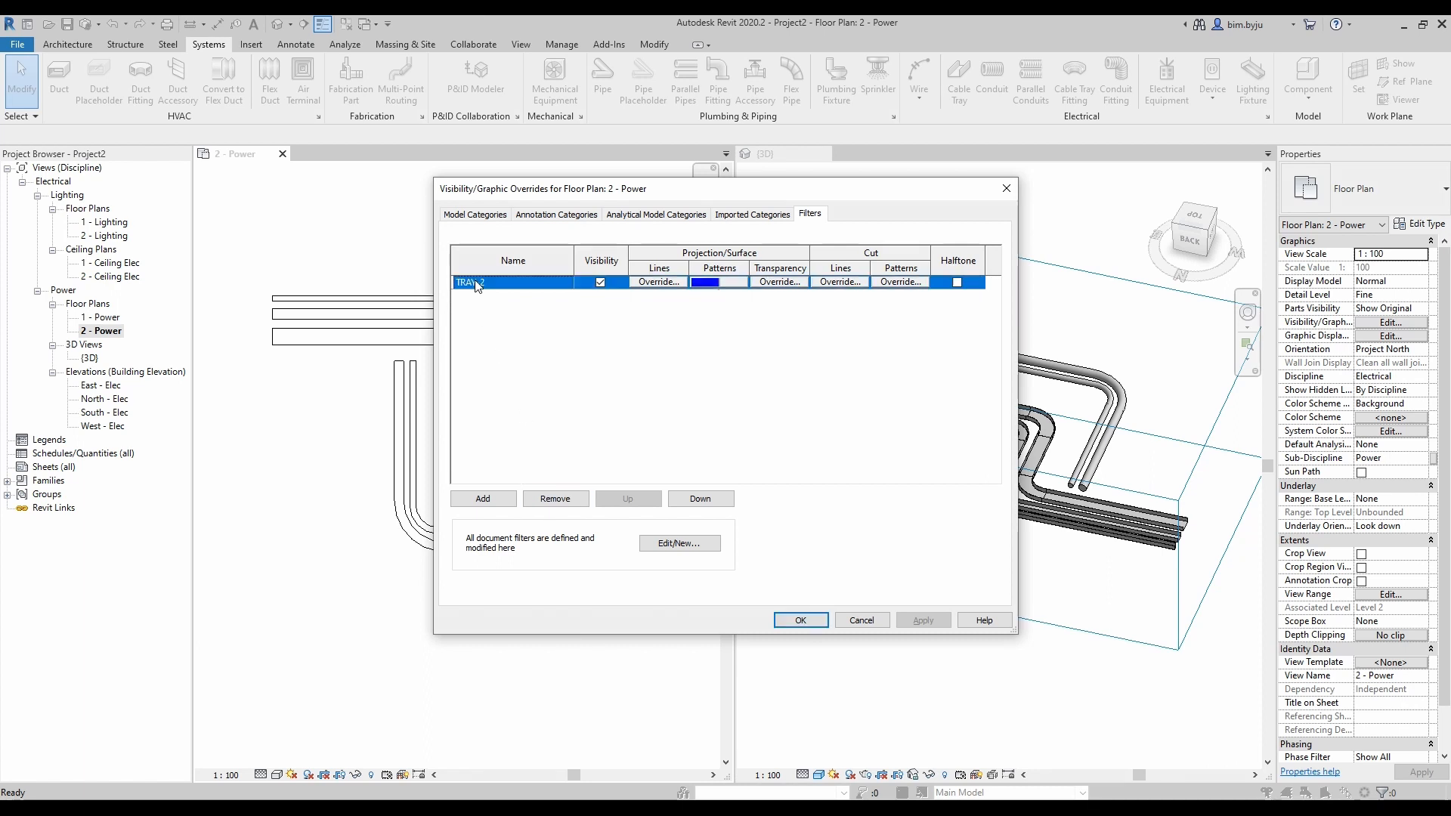
left_click(557, 500)
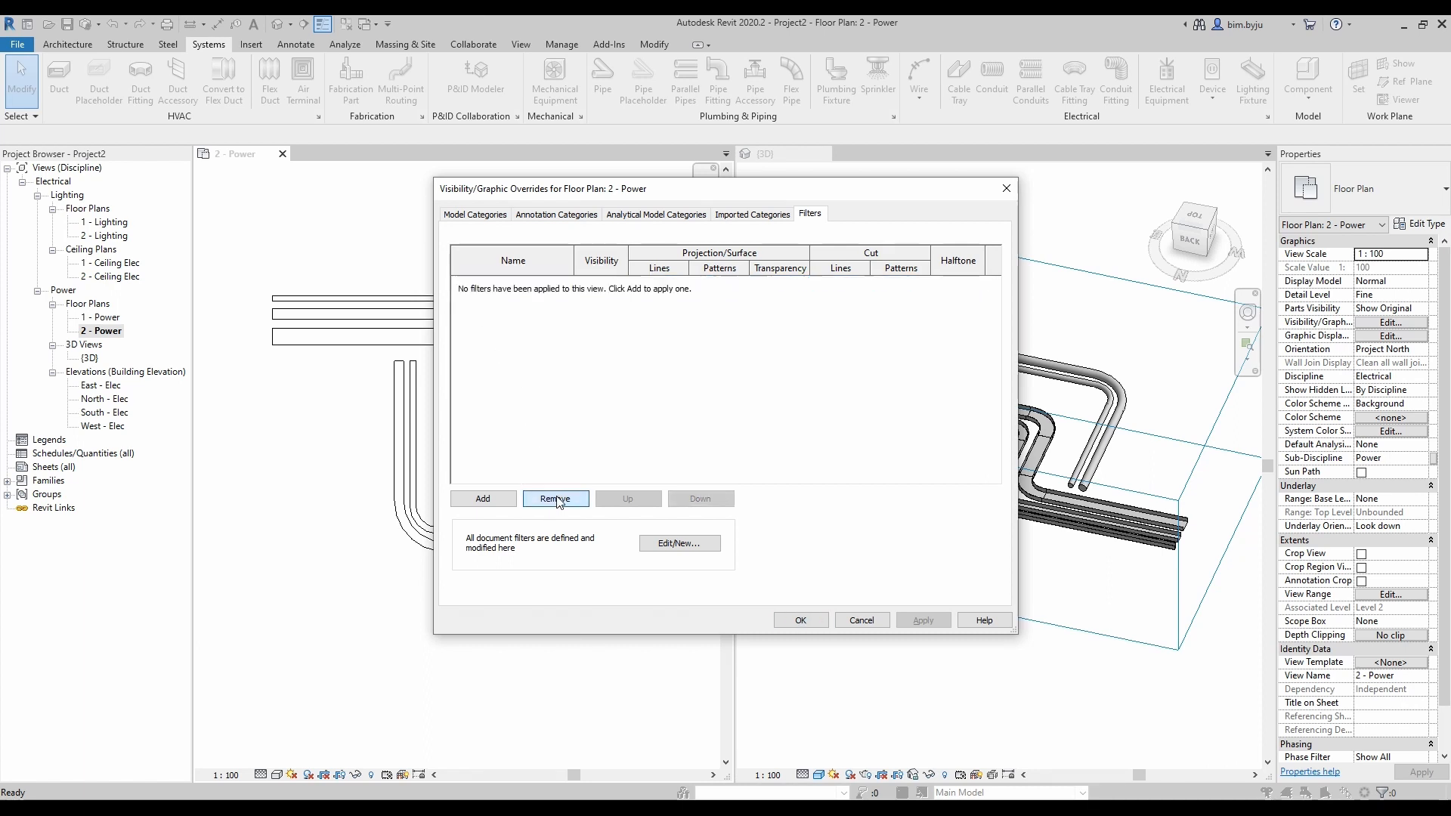
Add the selection filters CONDUIT-1, CONDUIT-2, CT-1, CT-2 and CT-3 to the plan's visibility/graphic overrides.
left_click(472, 502)
scroll(683, 461, "down", 5)
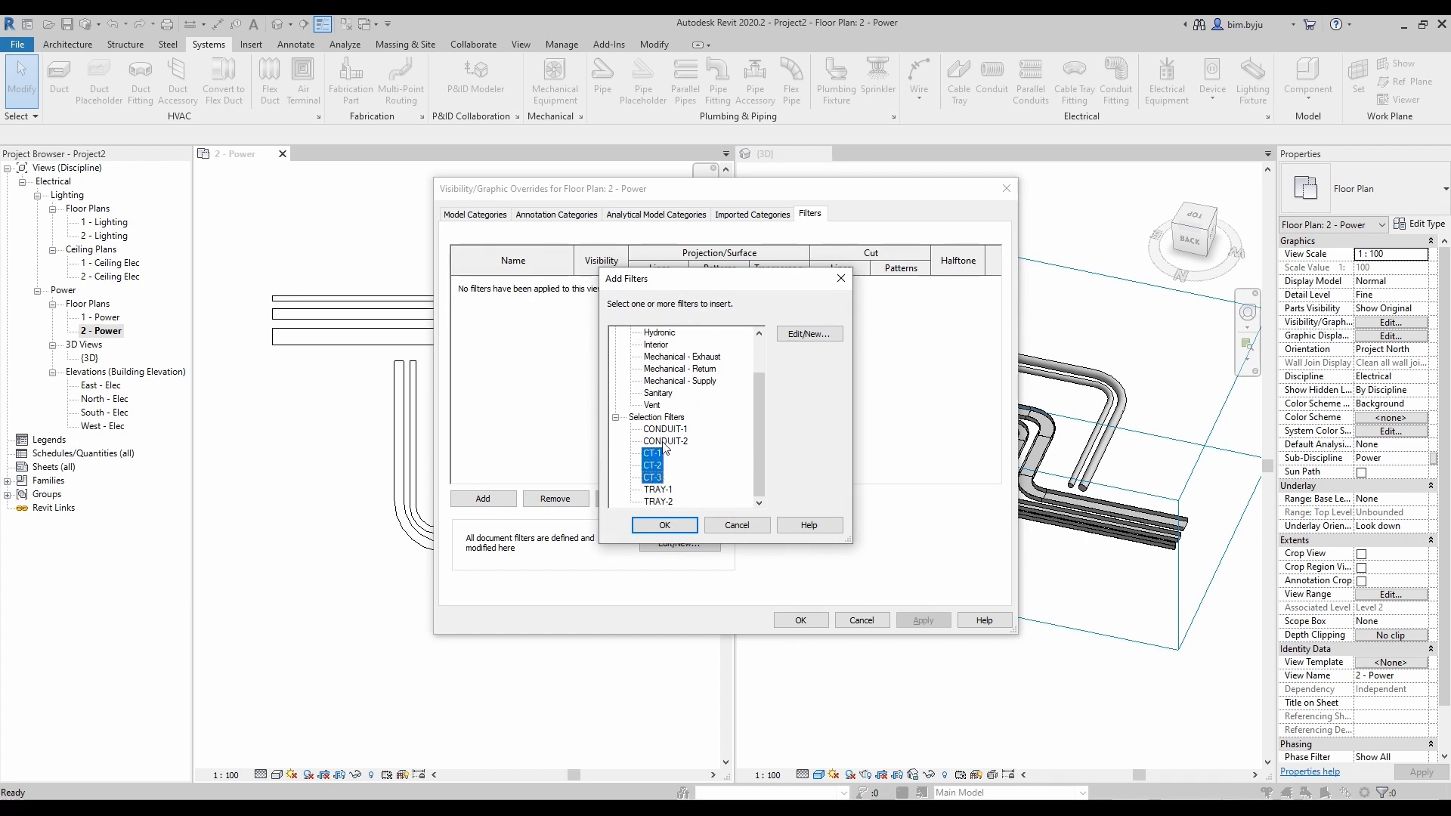
left_click(662, 429, "shift")
left_click(655, 478, "shift")
left_click(664, 429)
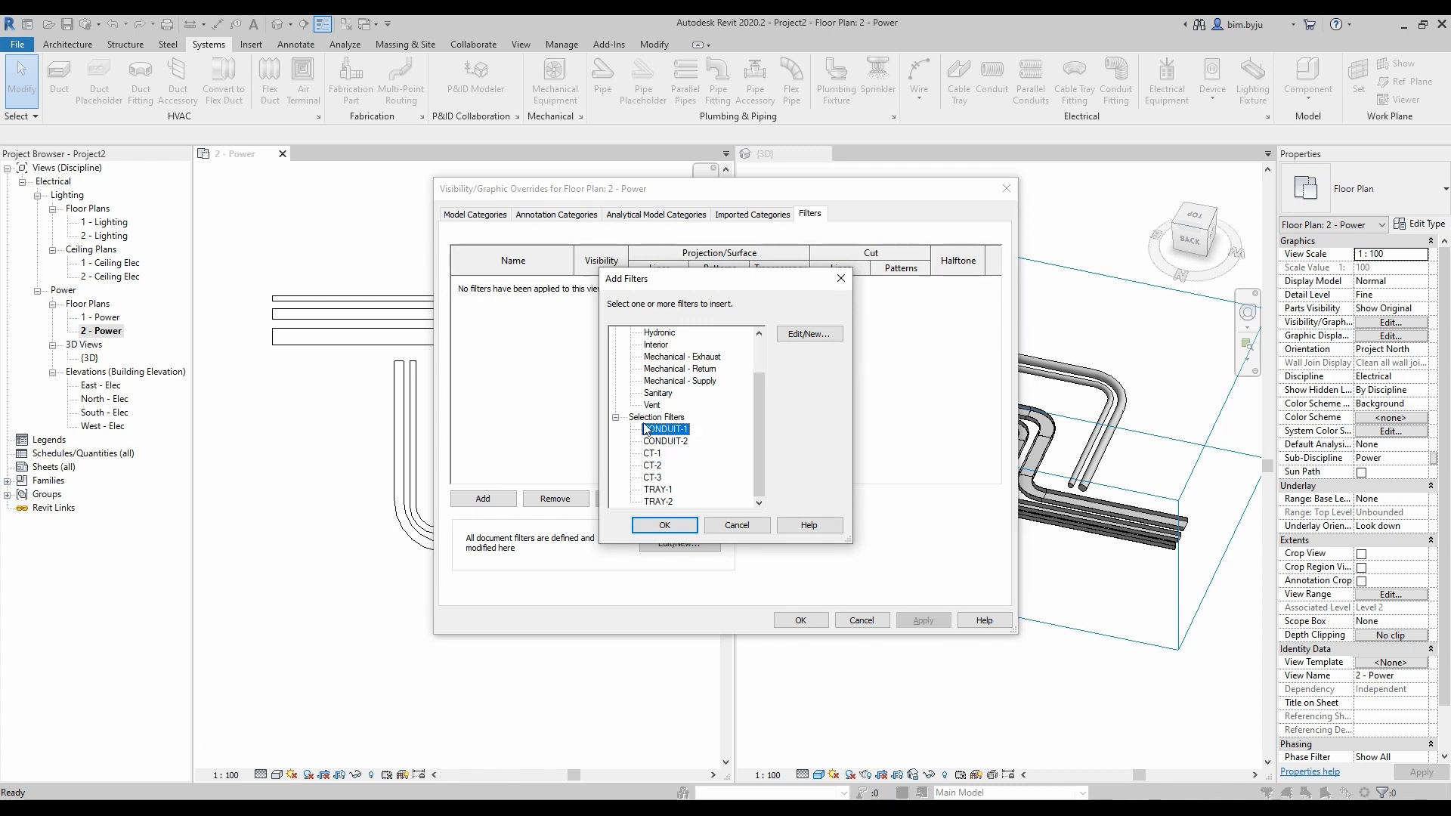
left_click(655, 478, "shift")
left_click(665, 522)
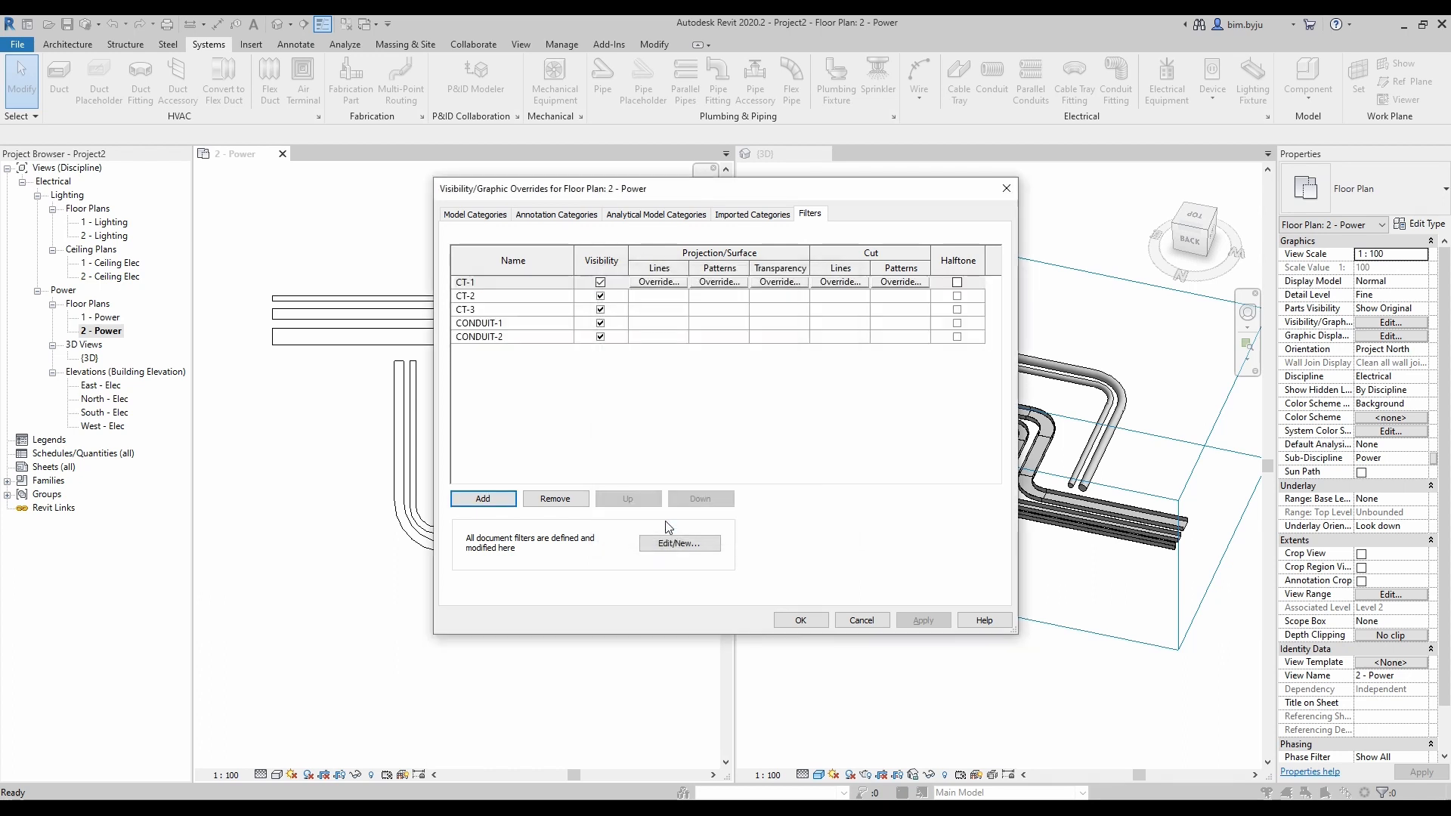
Override the CT-1 filter's projection surface pattern with a solid foreground fill in purple, RGB 128-000-255.
left_click(711, 285)
left_click(726, 364)
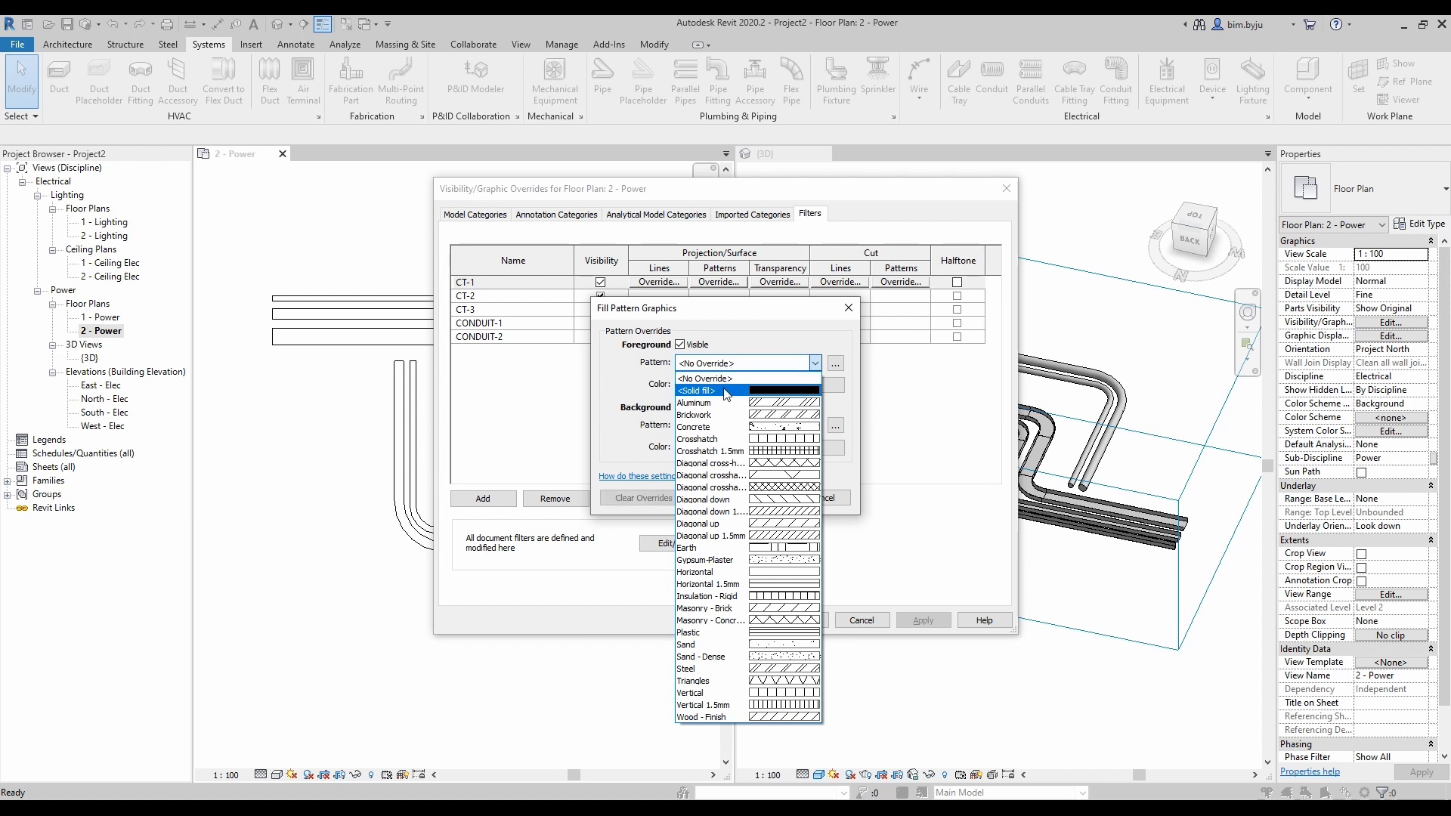
left_click(724, 391)
left_click(741, 384)
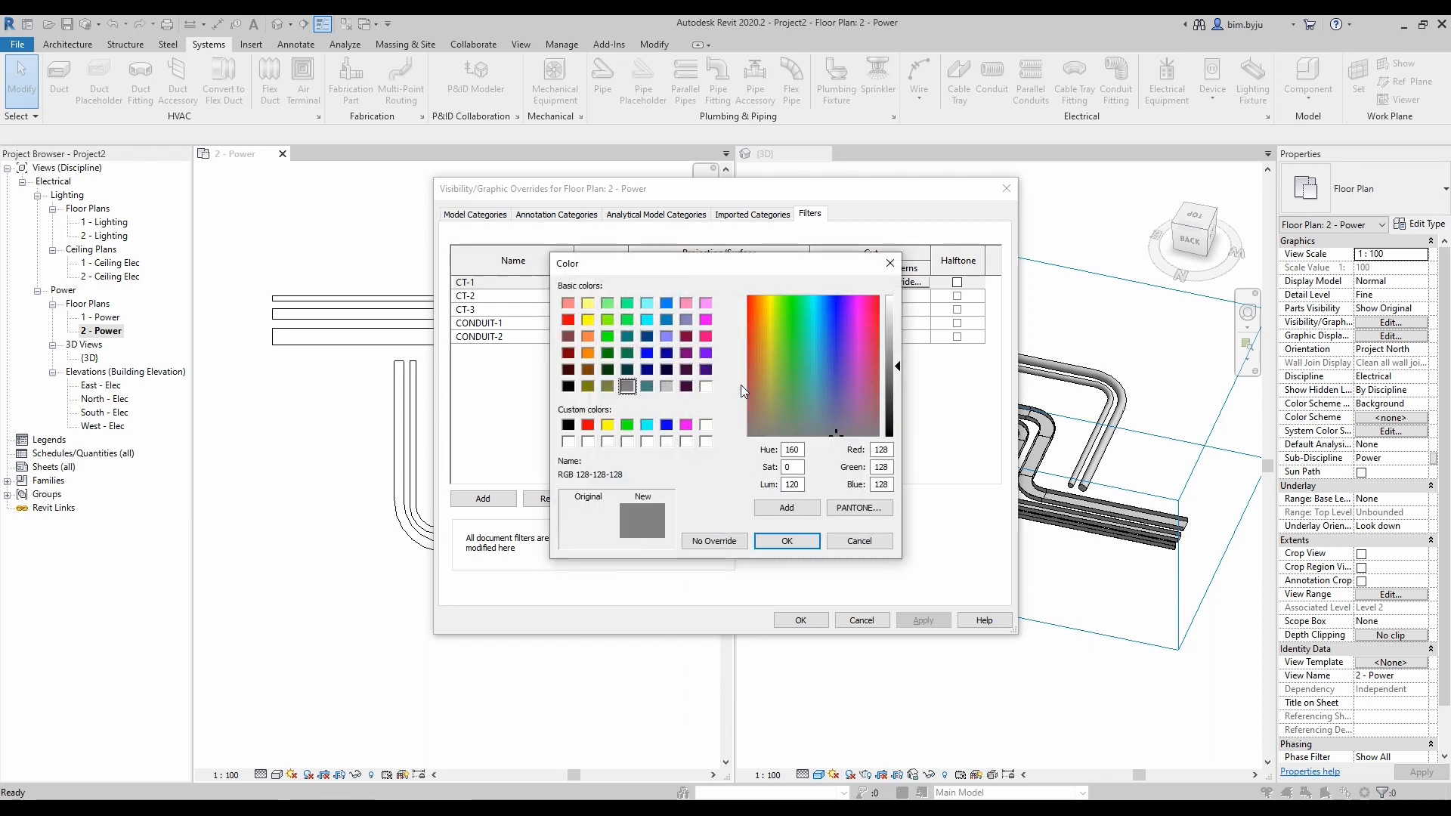
left_click(706, 353)
left_click(786, 539)
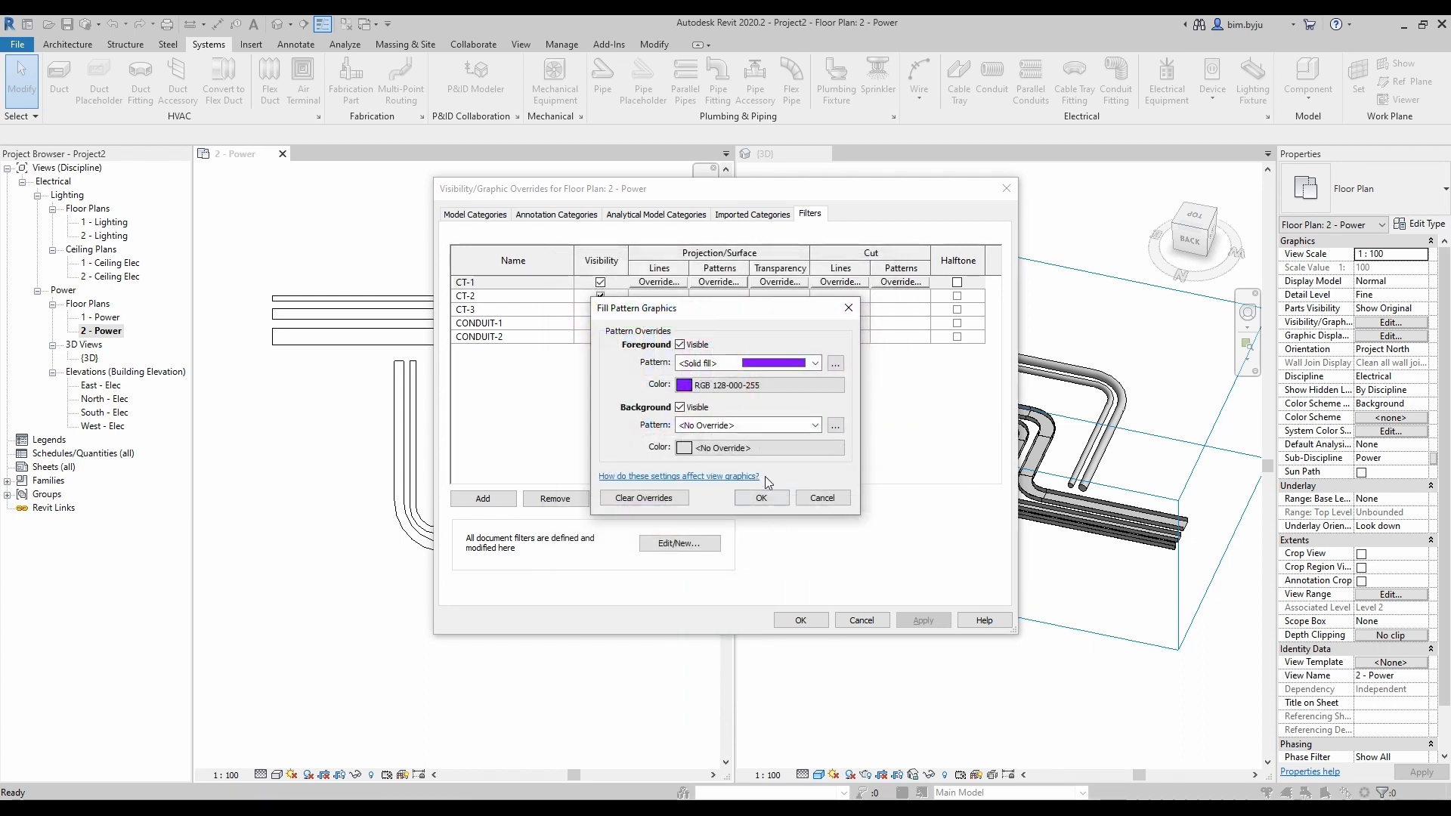
left_click(758, 498)
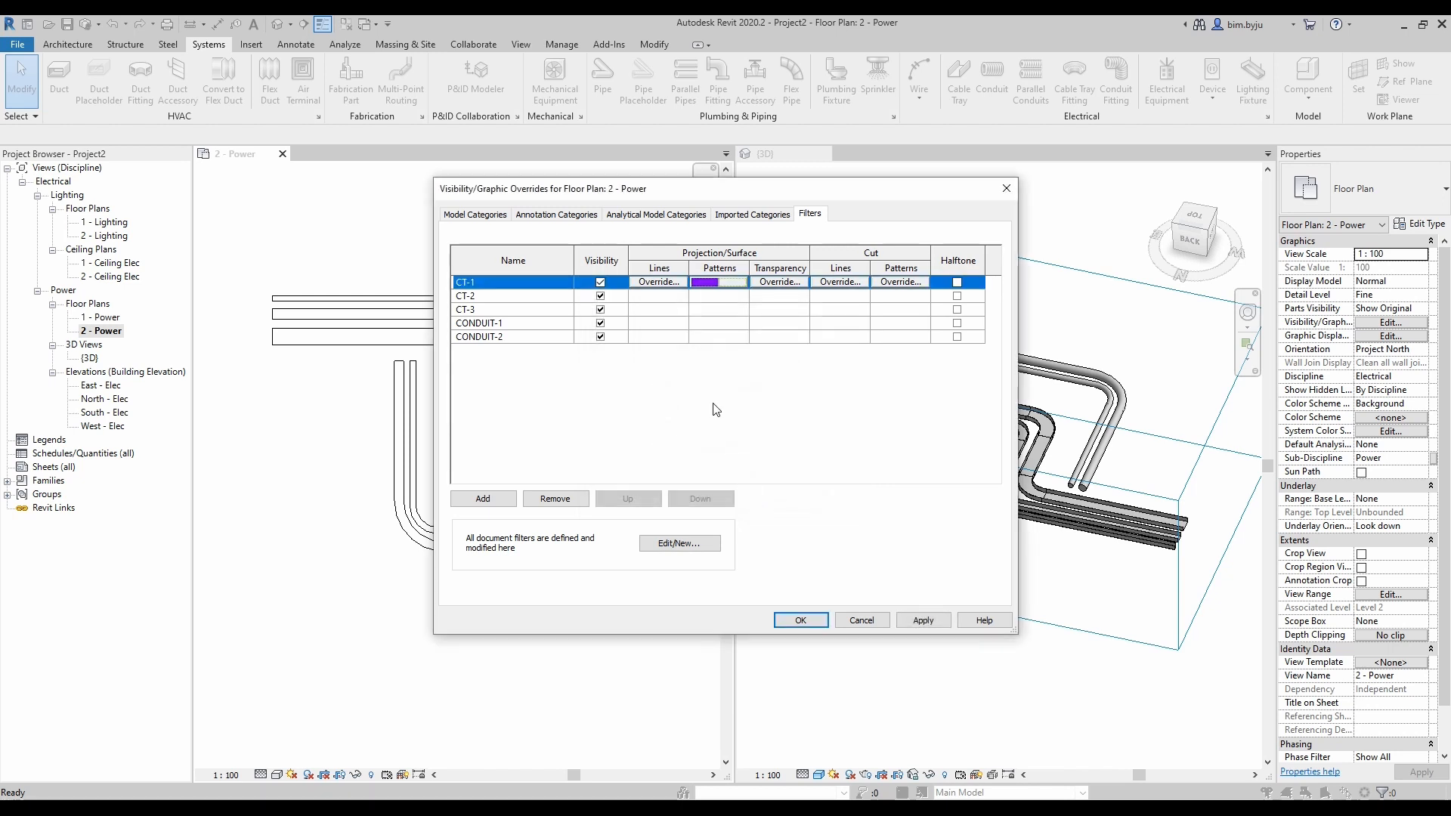
Override the CT-2 filter's projection surface pattern with a solid foreground fill in dark green, RGB 000-128-064.
left_click(704, 299)
left_click(707, 297)
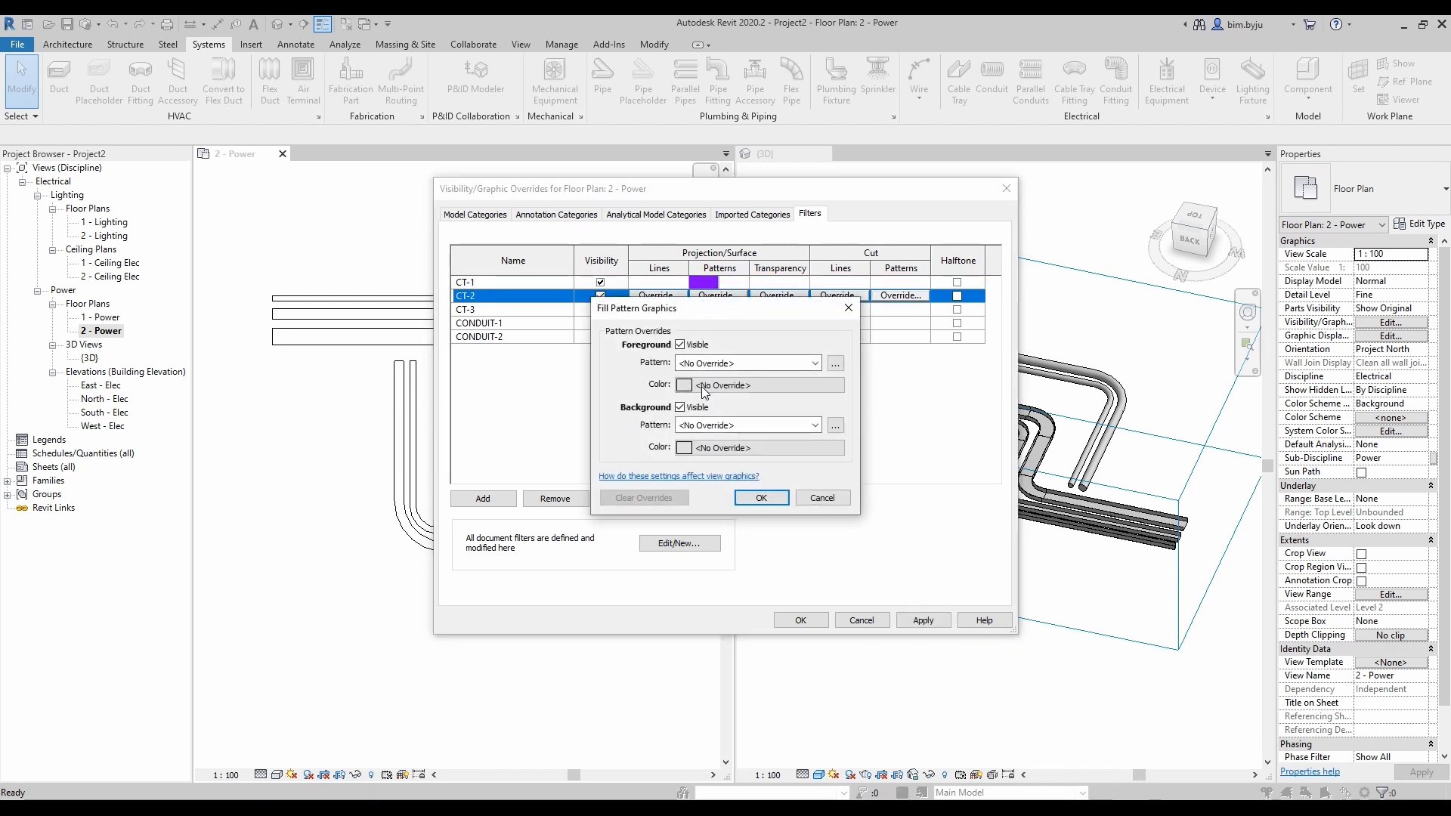
left_click(746, 364)
left_click(718, 390)
left_click(718, 387)
left_click(628, 353)
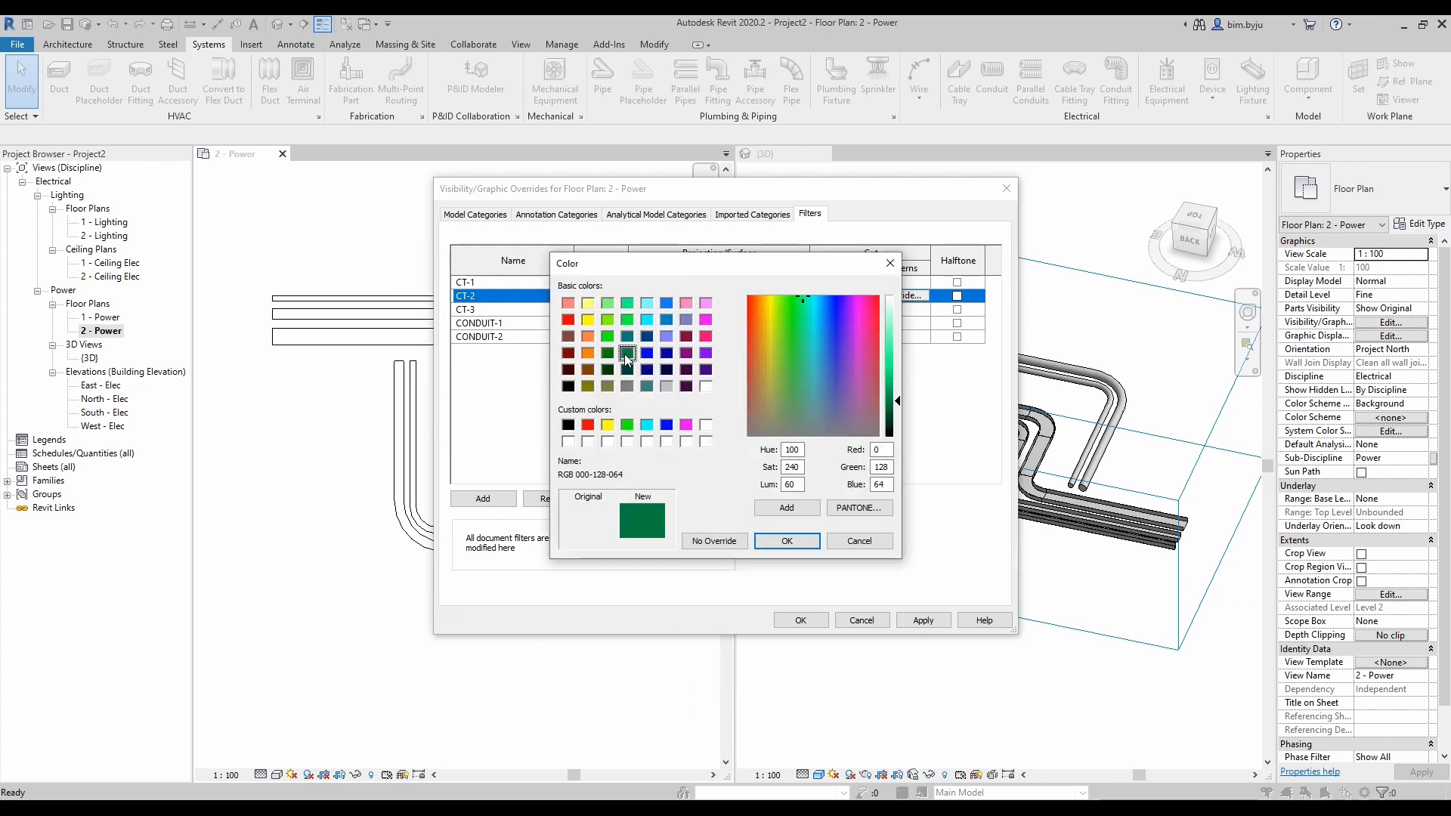
left_click(785, 542)
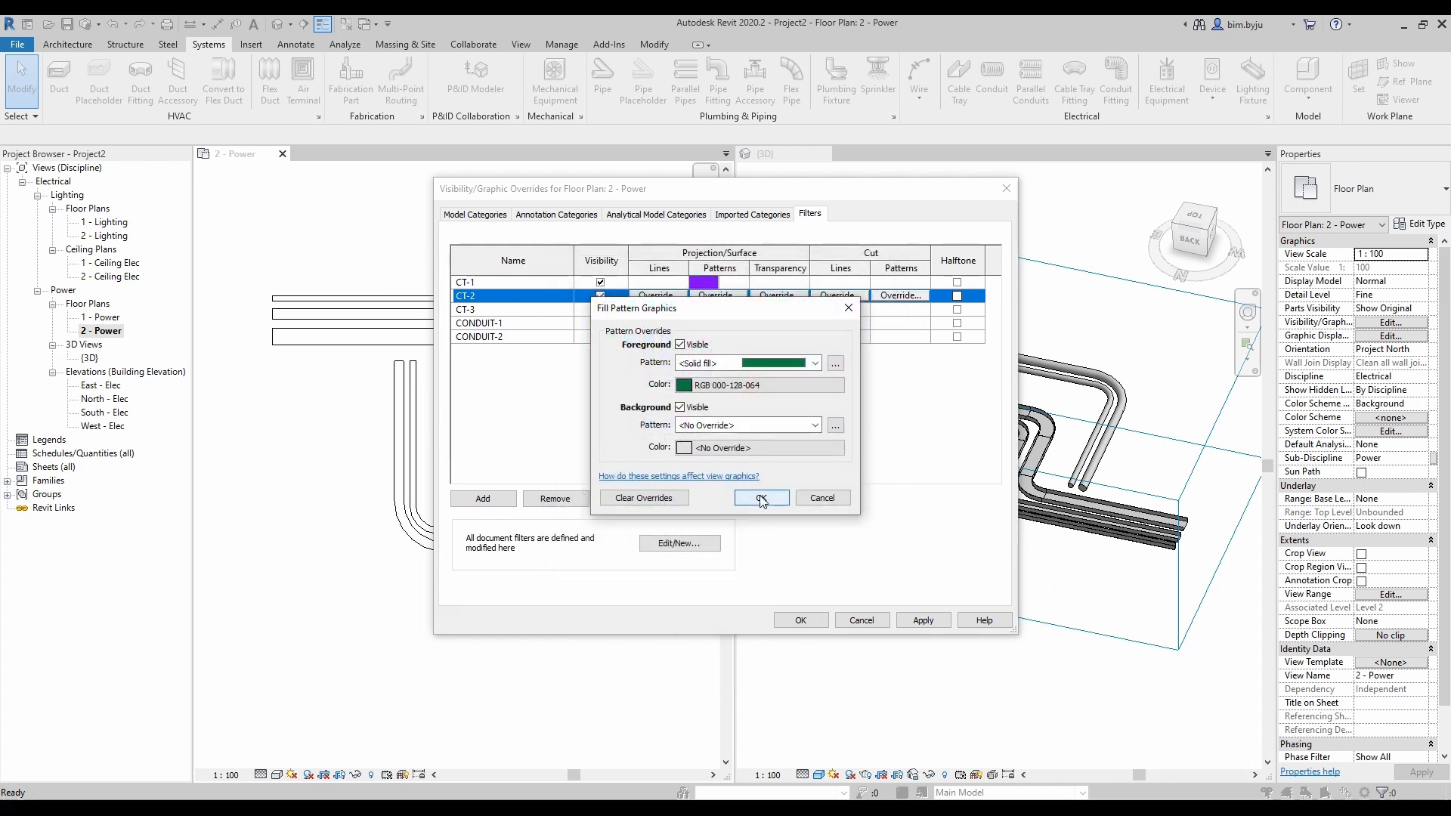
left_click(761, 499)
Override the CT-3 filter's projection surface pattern with a solid foreground fill in bright Green.
left_click(707, 310)
left_click(718, 309)
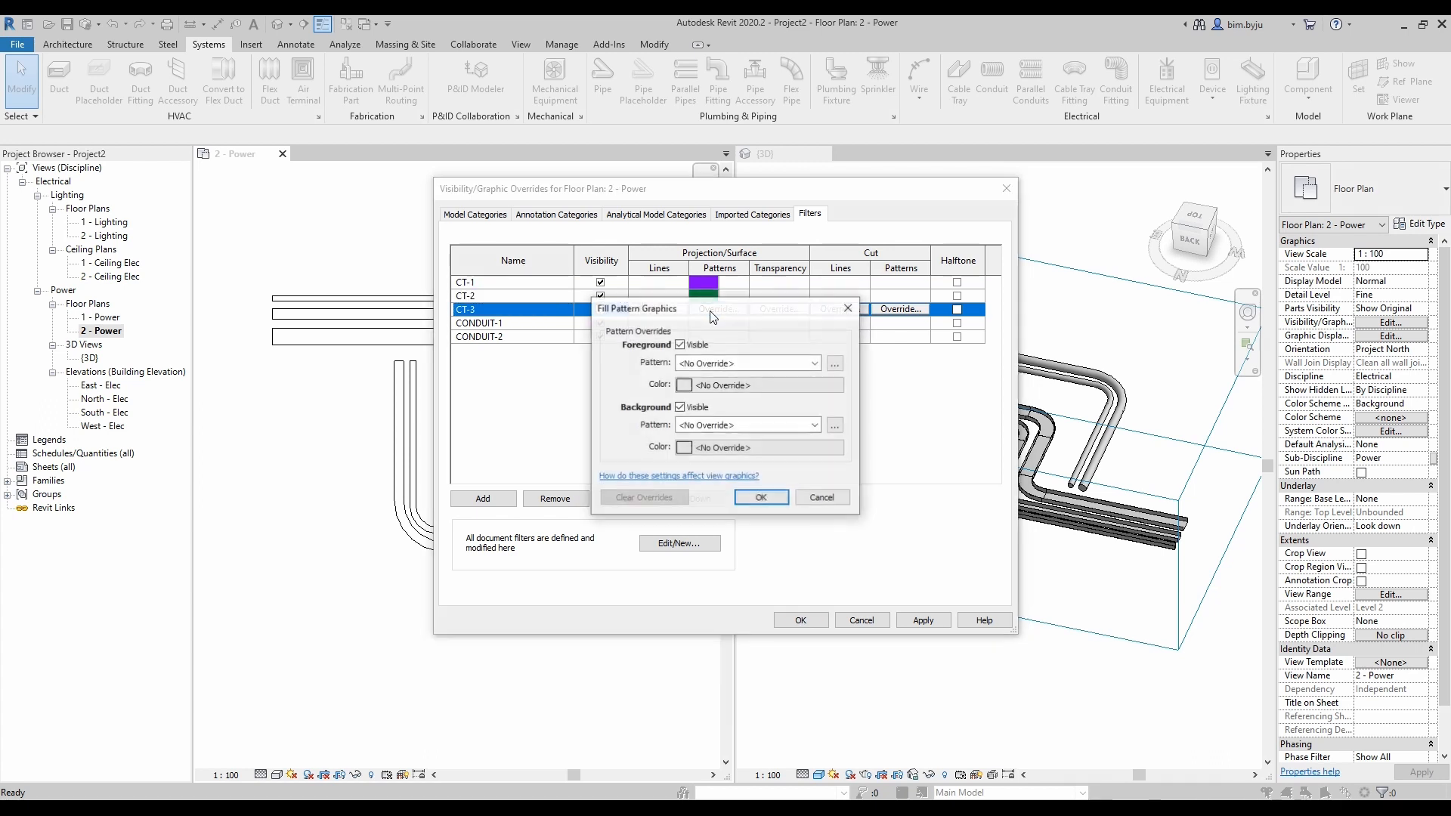
left_click(737, 365)
left_click(709, 391)
left_click(748, 384)
left_click(627, 425)
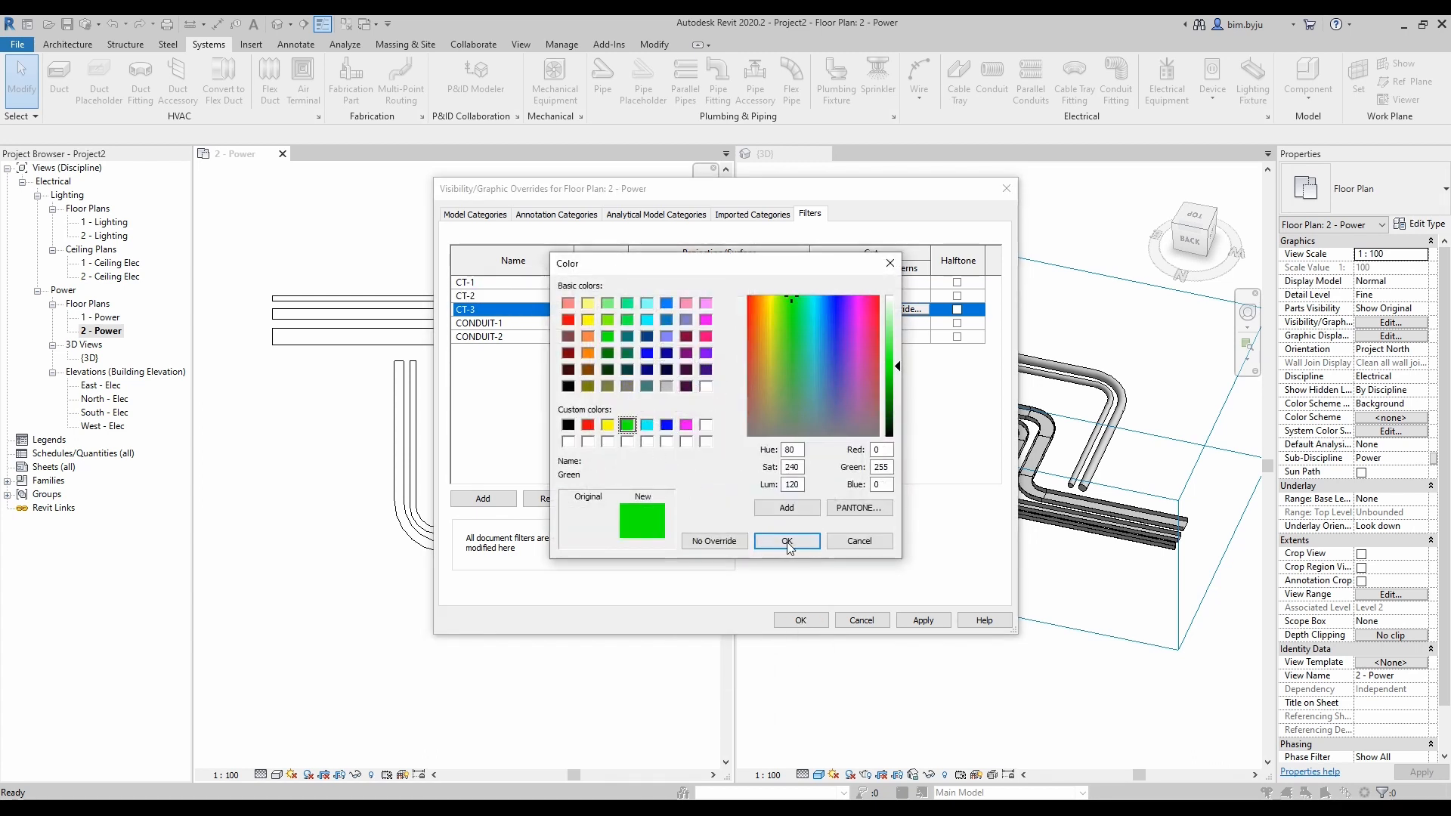
left_click(787, 542)
left_click(747, 502)
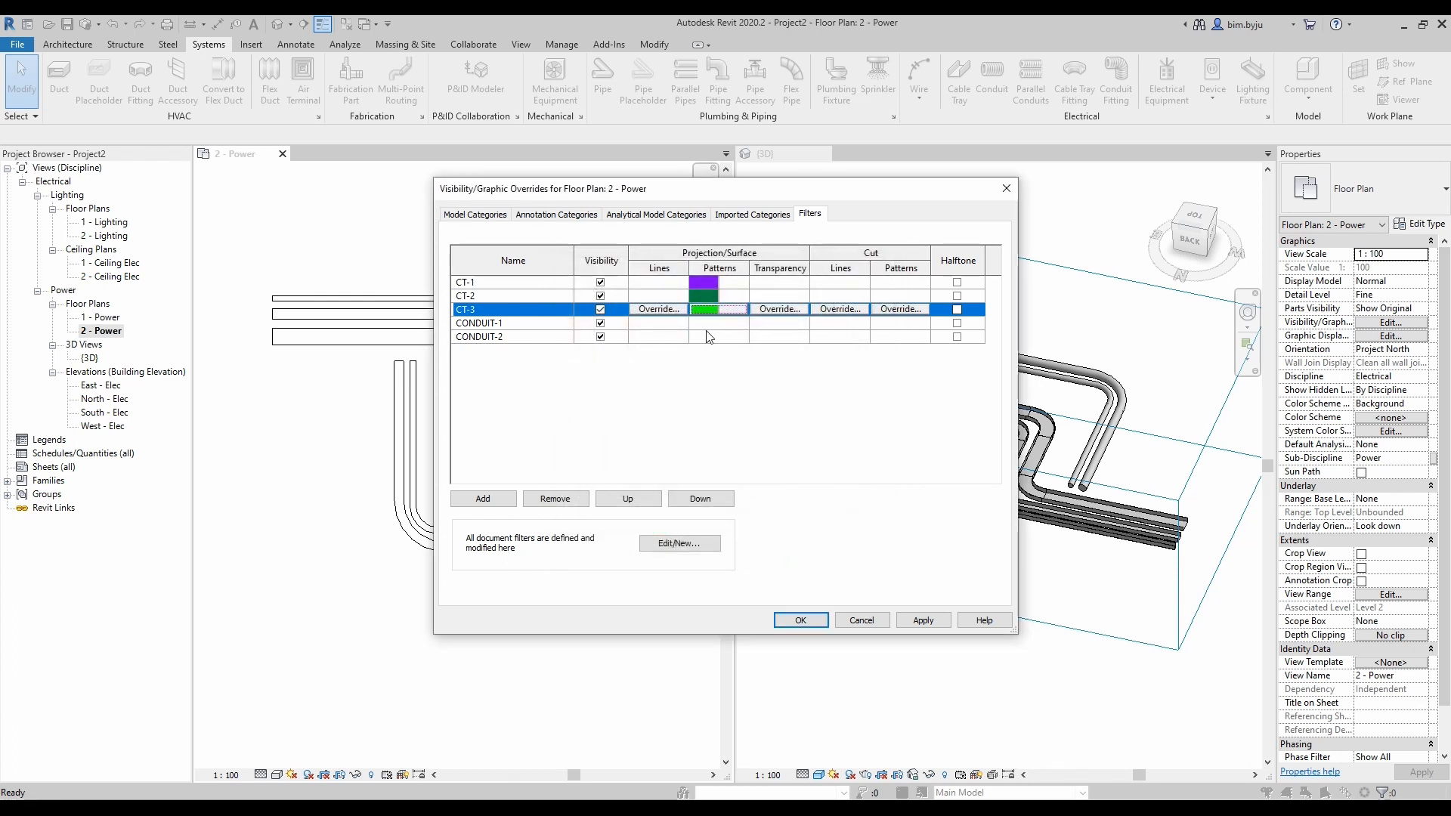
Override the CONDUIT-1 filter's projection surface pattern with a solid foreground fill in Red.
left_click(709, 324)
left_click(710, 323)
left_click(737, 363)
left_click(732, 390)
left_click(730, 386)
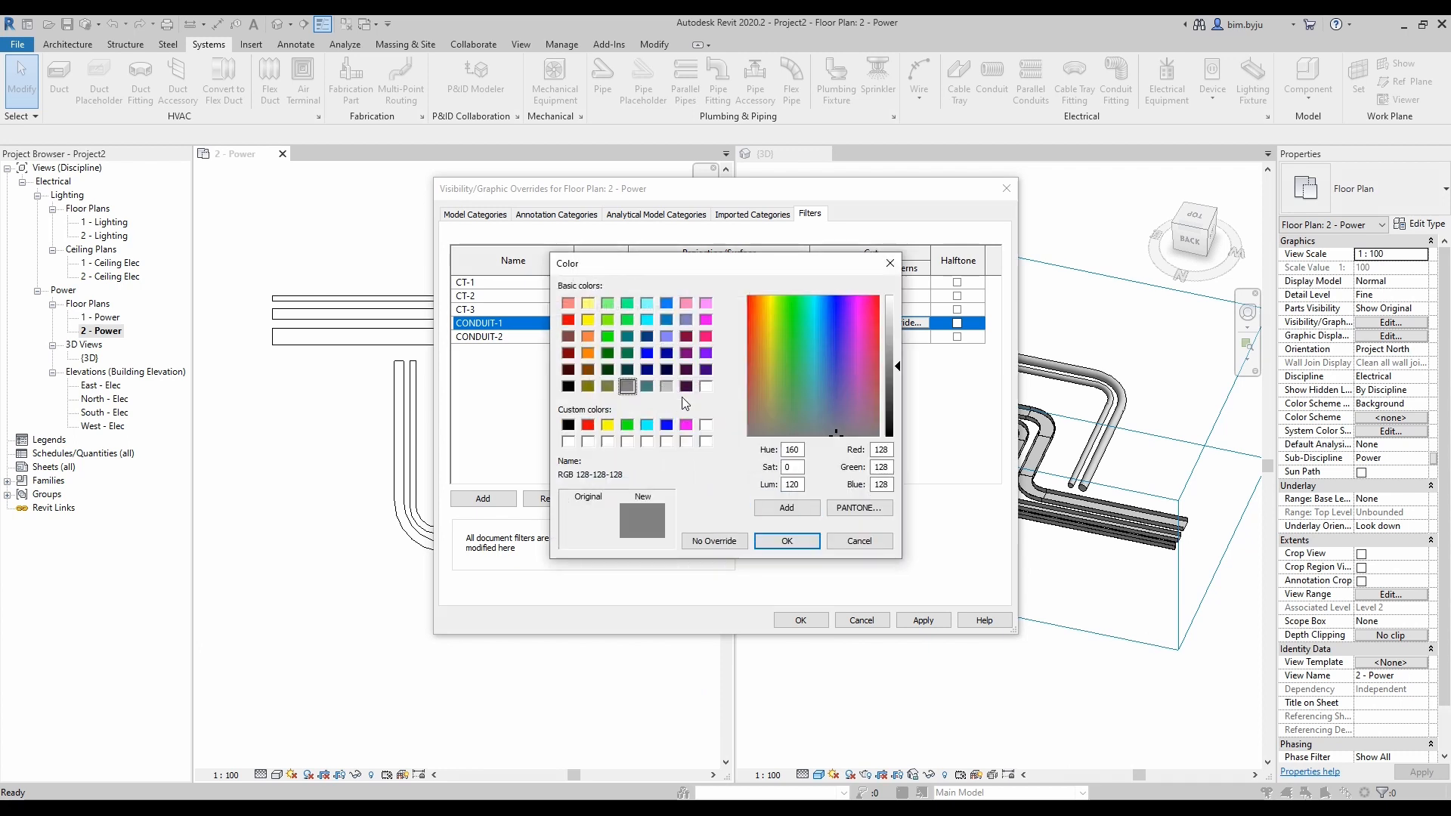
left_click(588, 425)
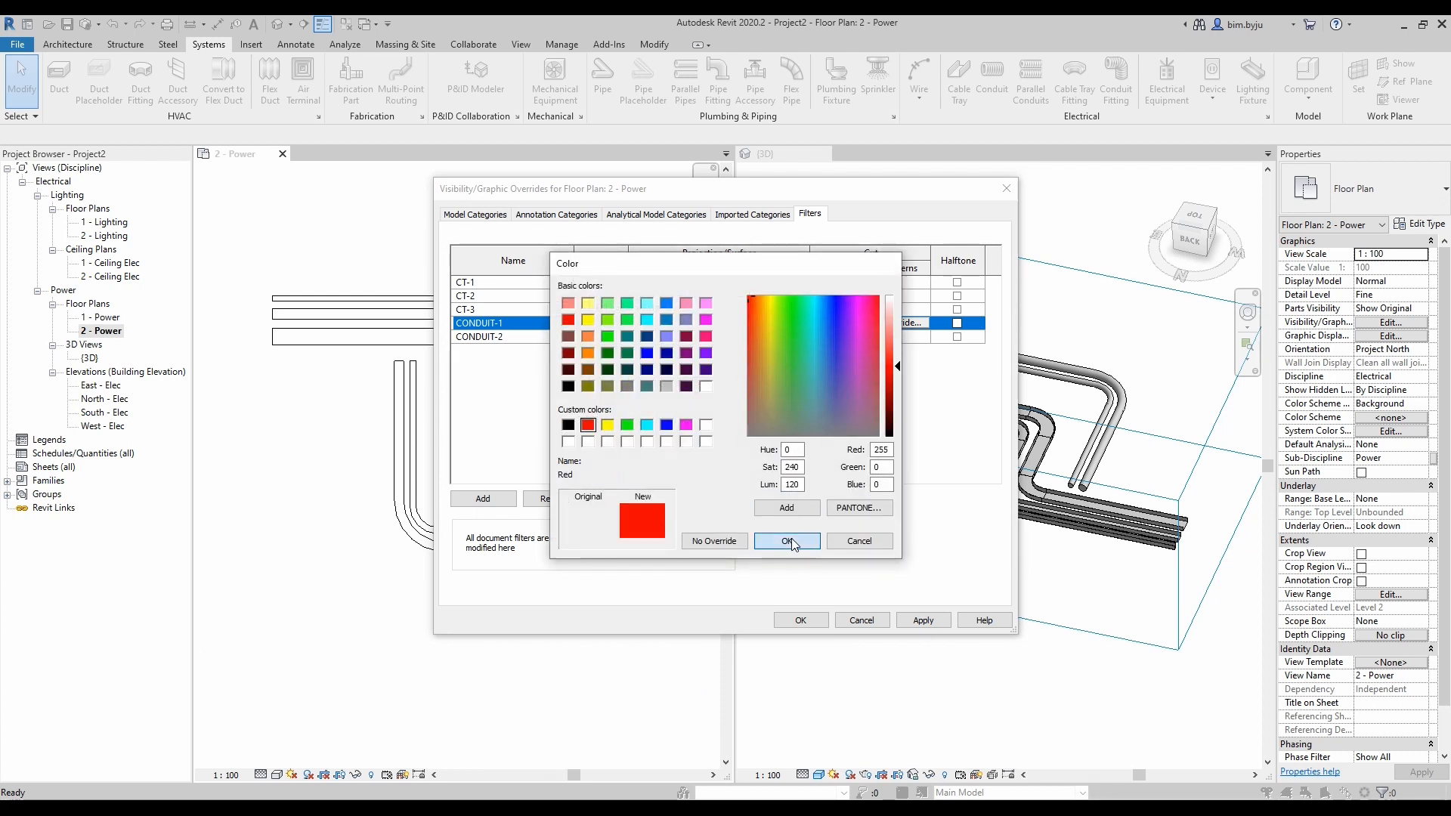
left_click(788, 542)
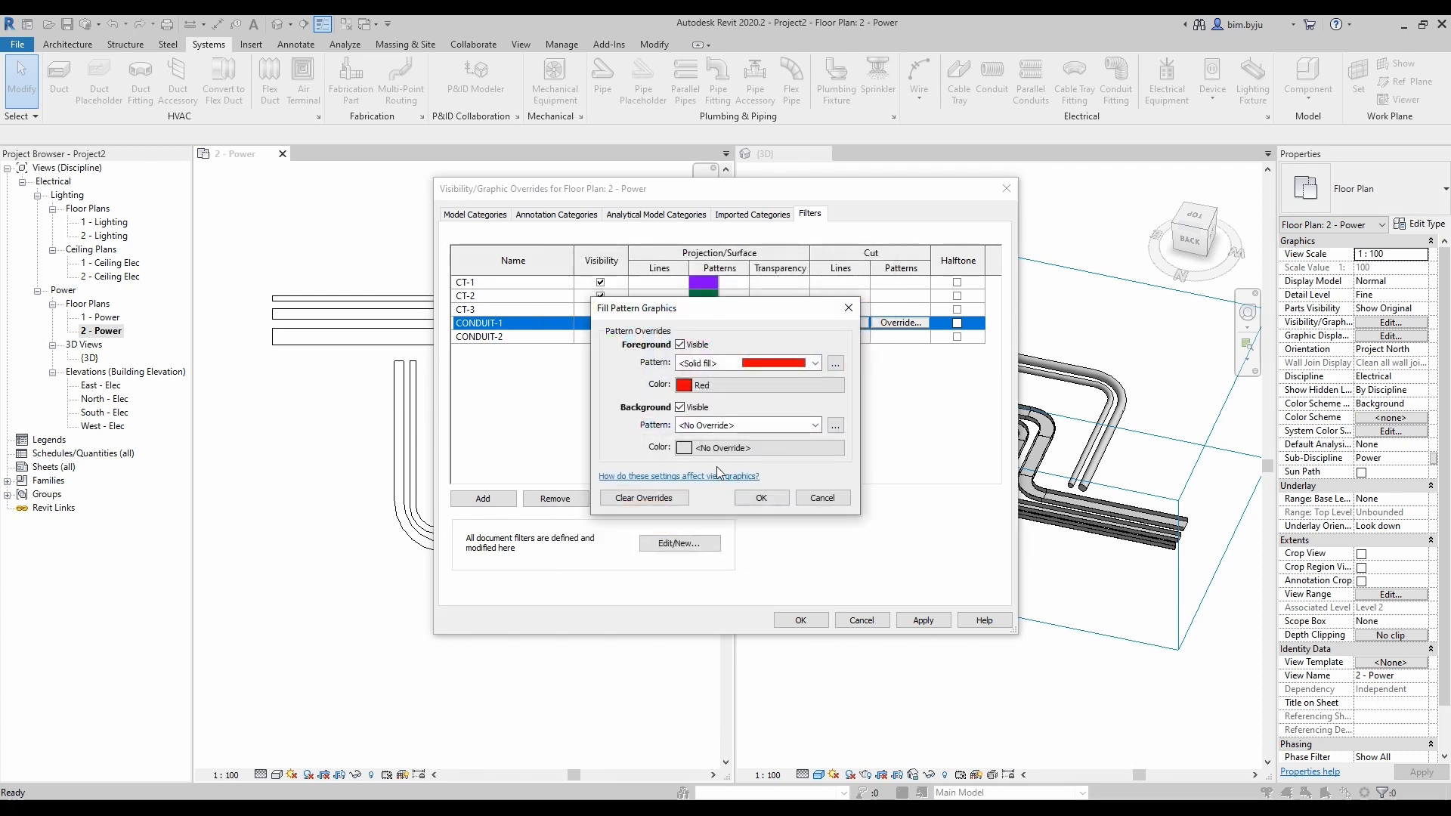
left_click(761, 497)
Give the CONDUIT-2 filter a solid foreground surface fill in orange, RGB 255-128-000, and apply all filter overrides to the plan.
left_click(711, 337)
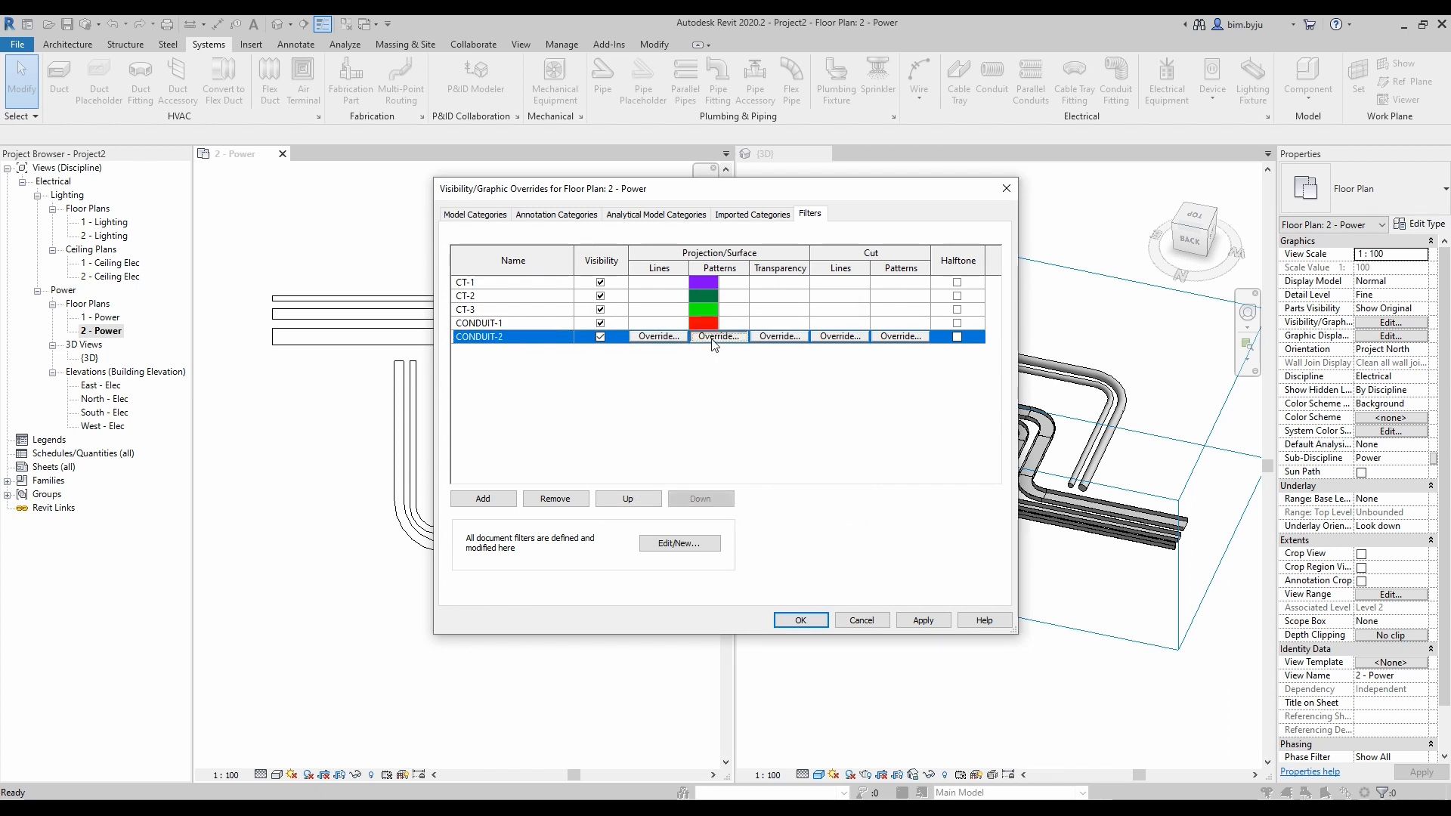
left_click(715, 337)
left_click(735, 363)
left_click(702, 387)
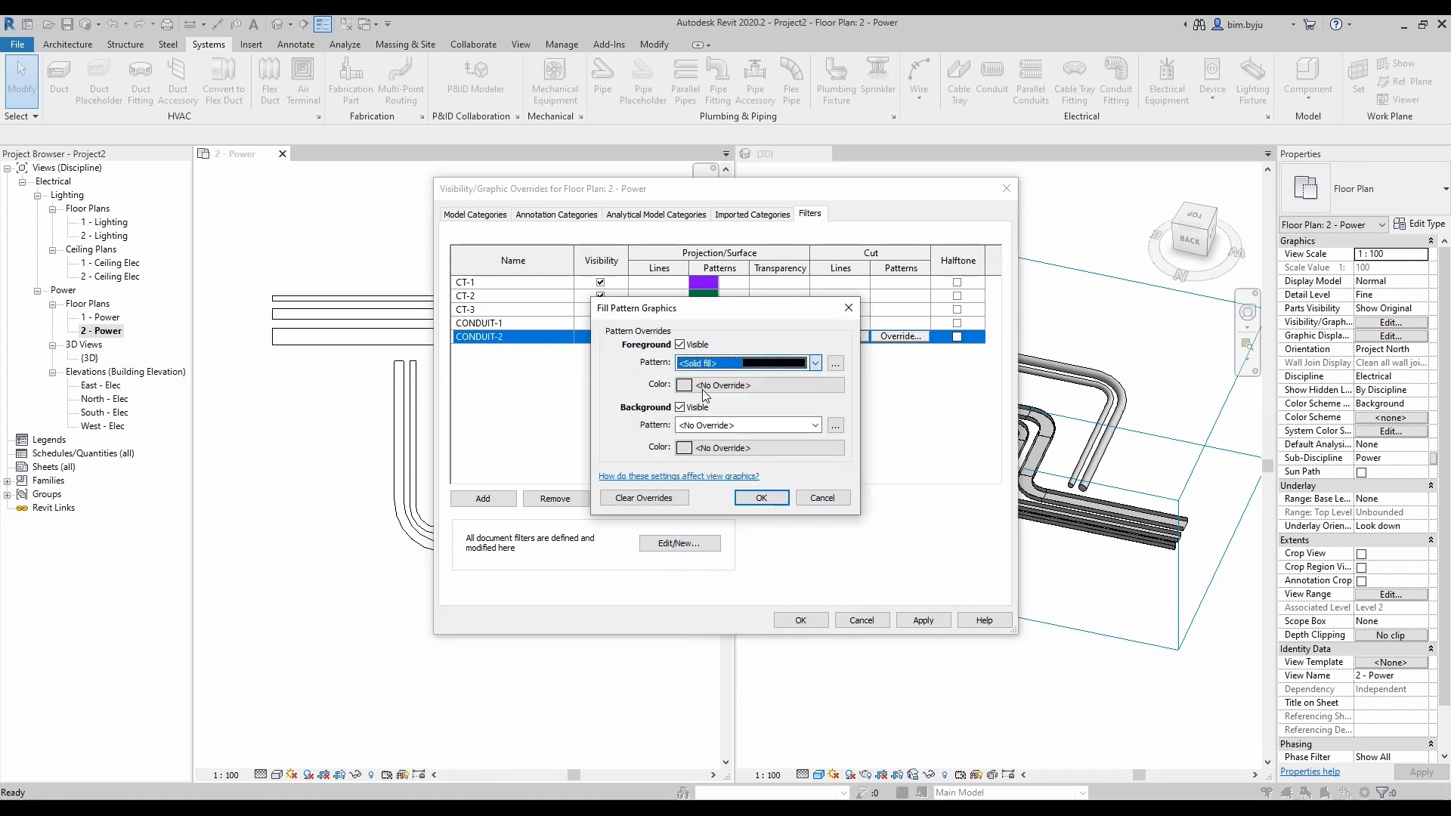
left_click(722, 384)
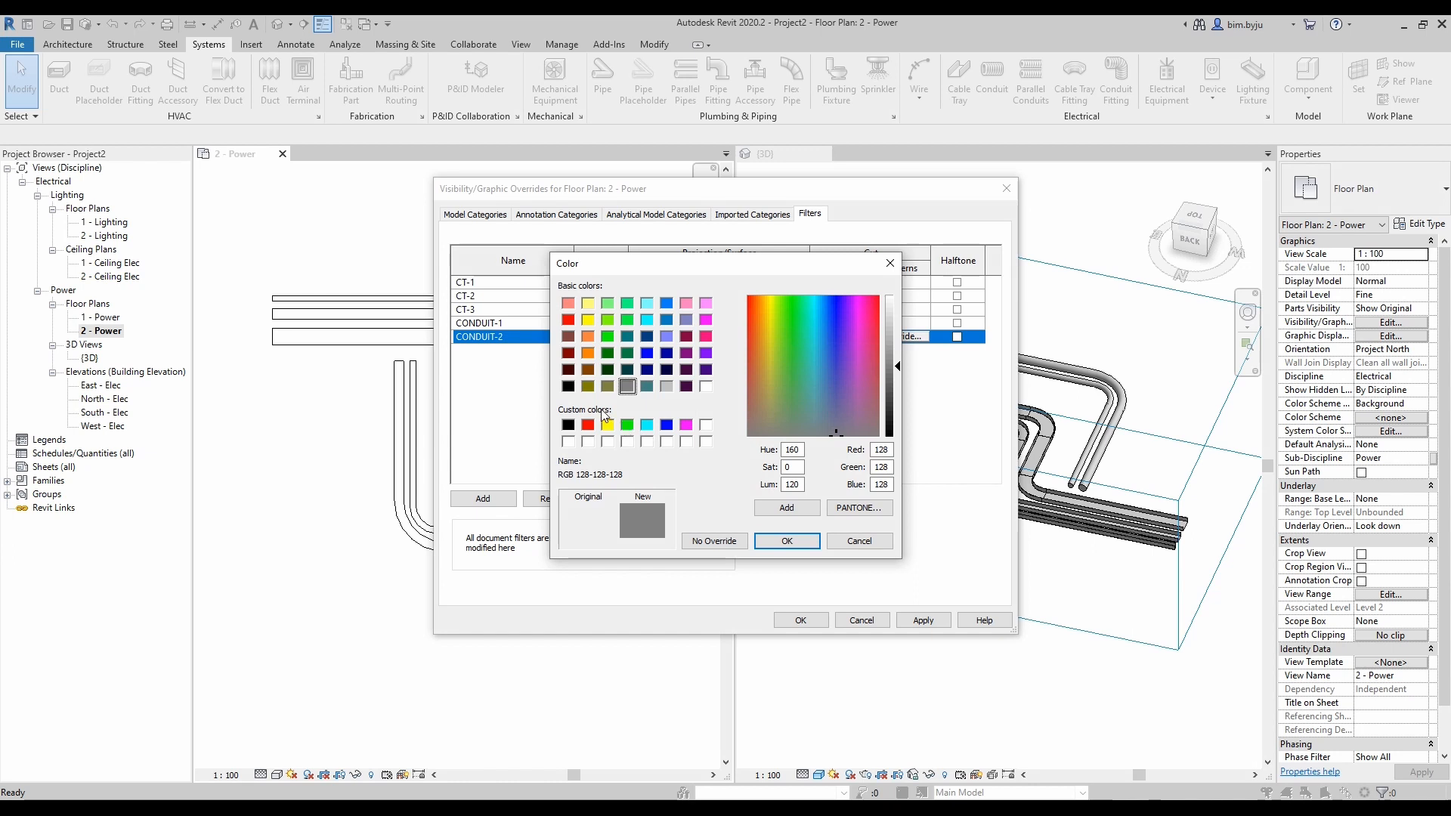
left_click(590, 355)
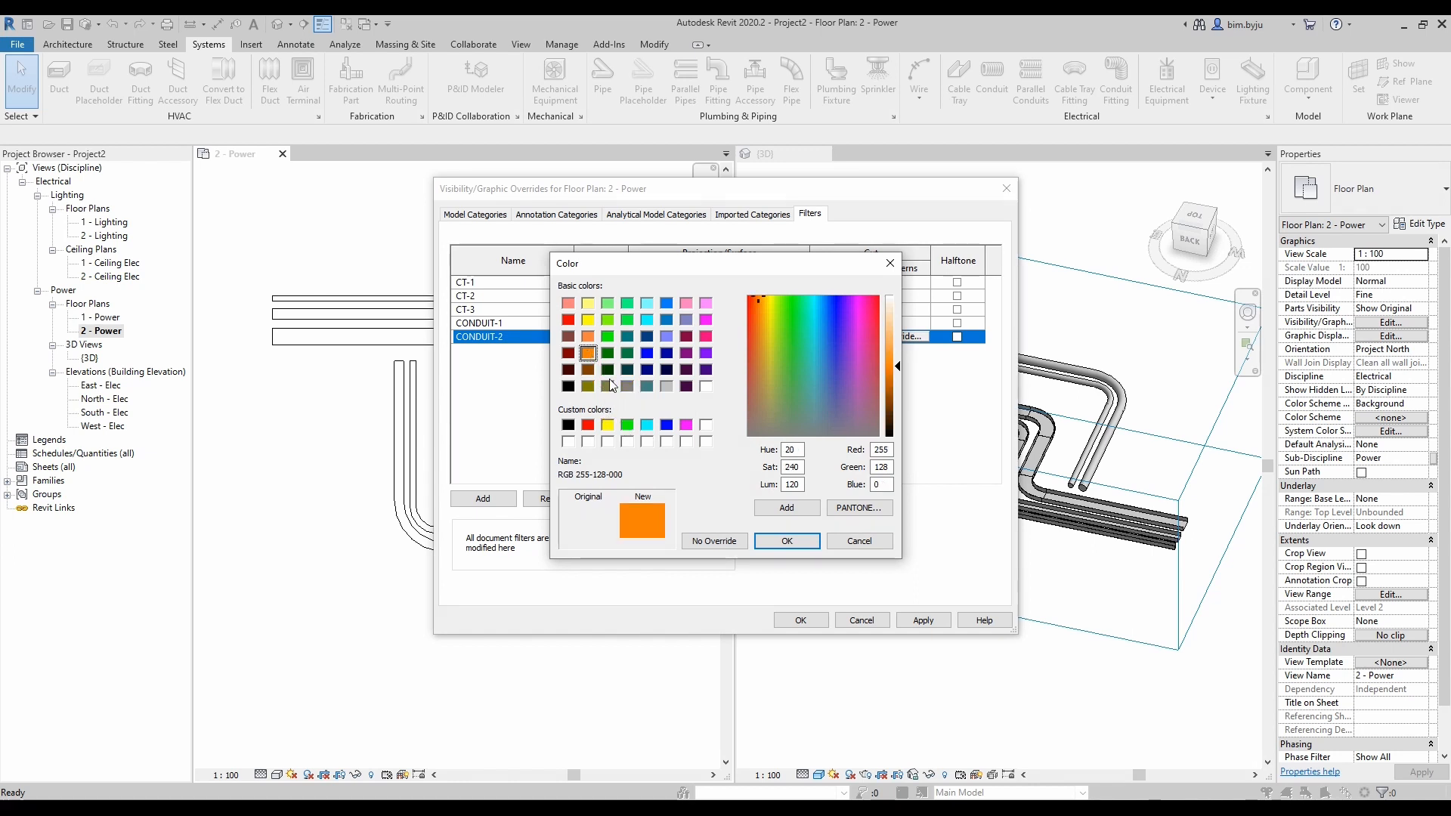
left_click(786, 541)
left_click(762, 498)
left_click(924, 620)
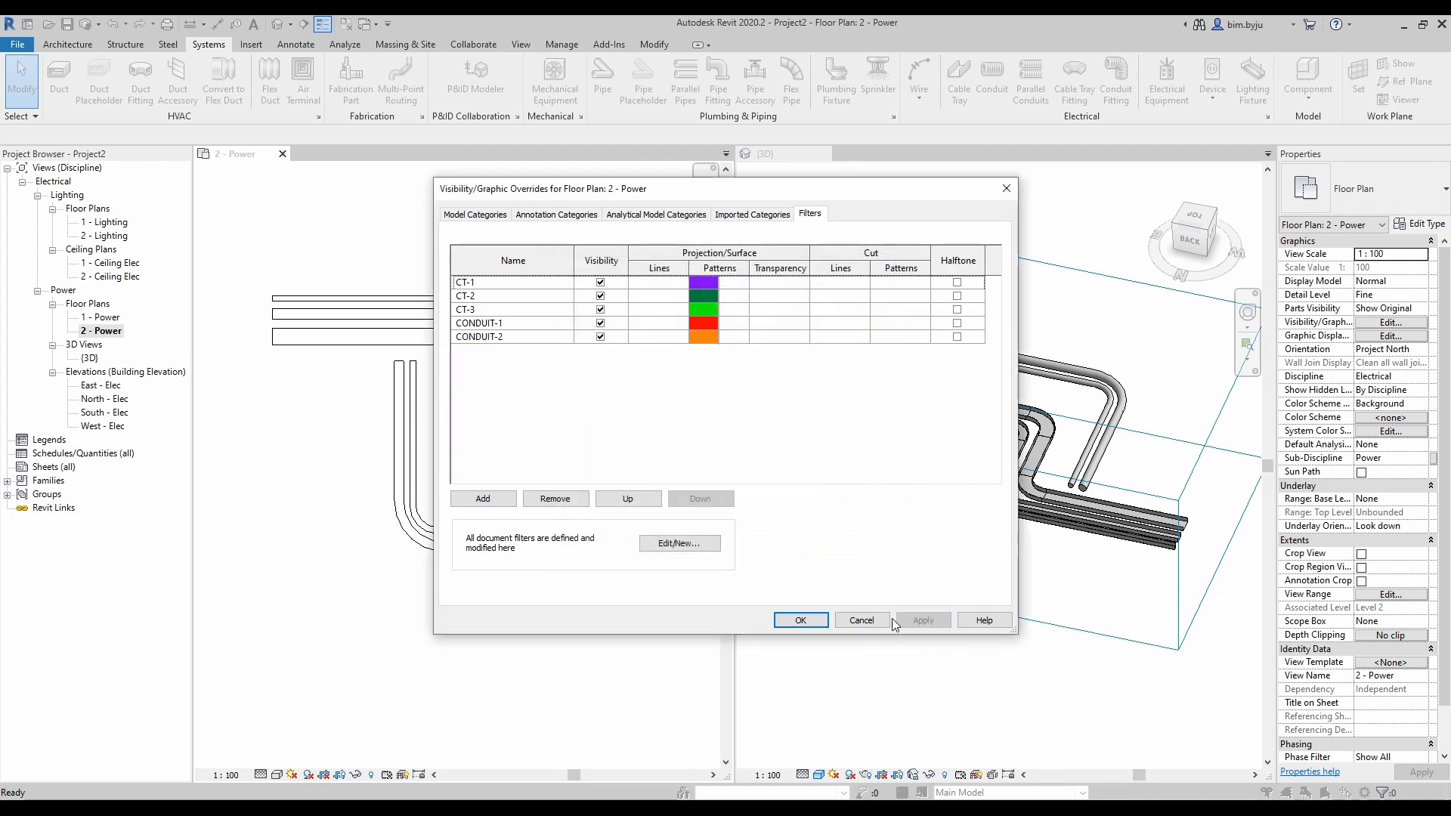
left_click(801, 620)
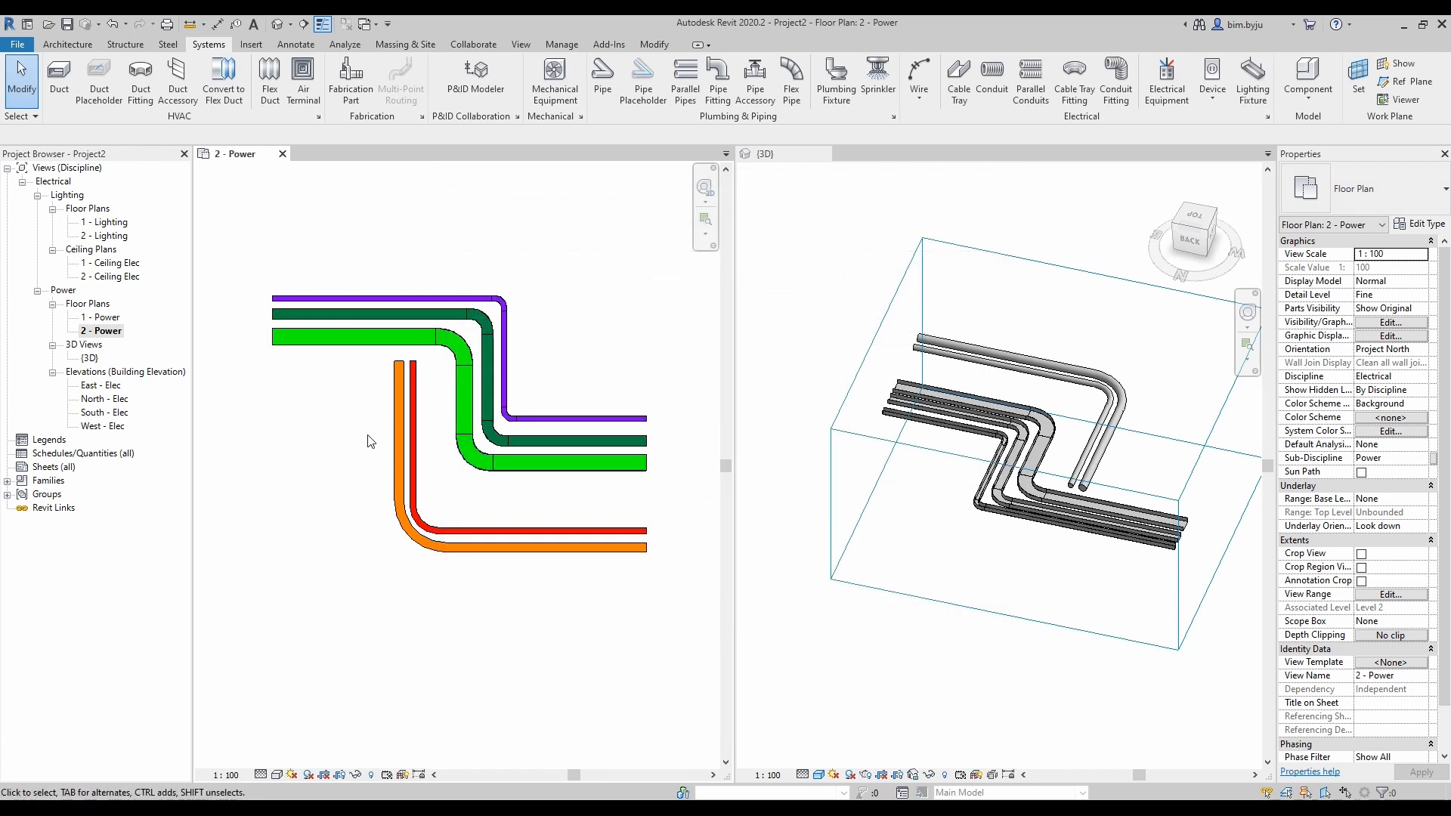
left_click(316, 339)
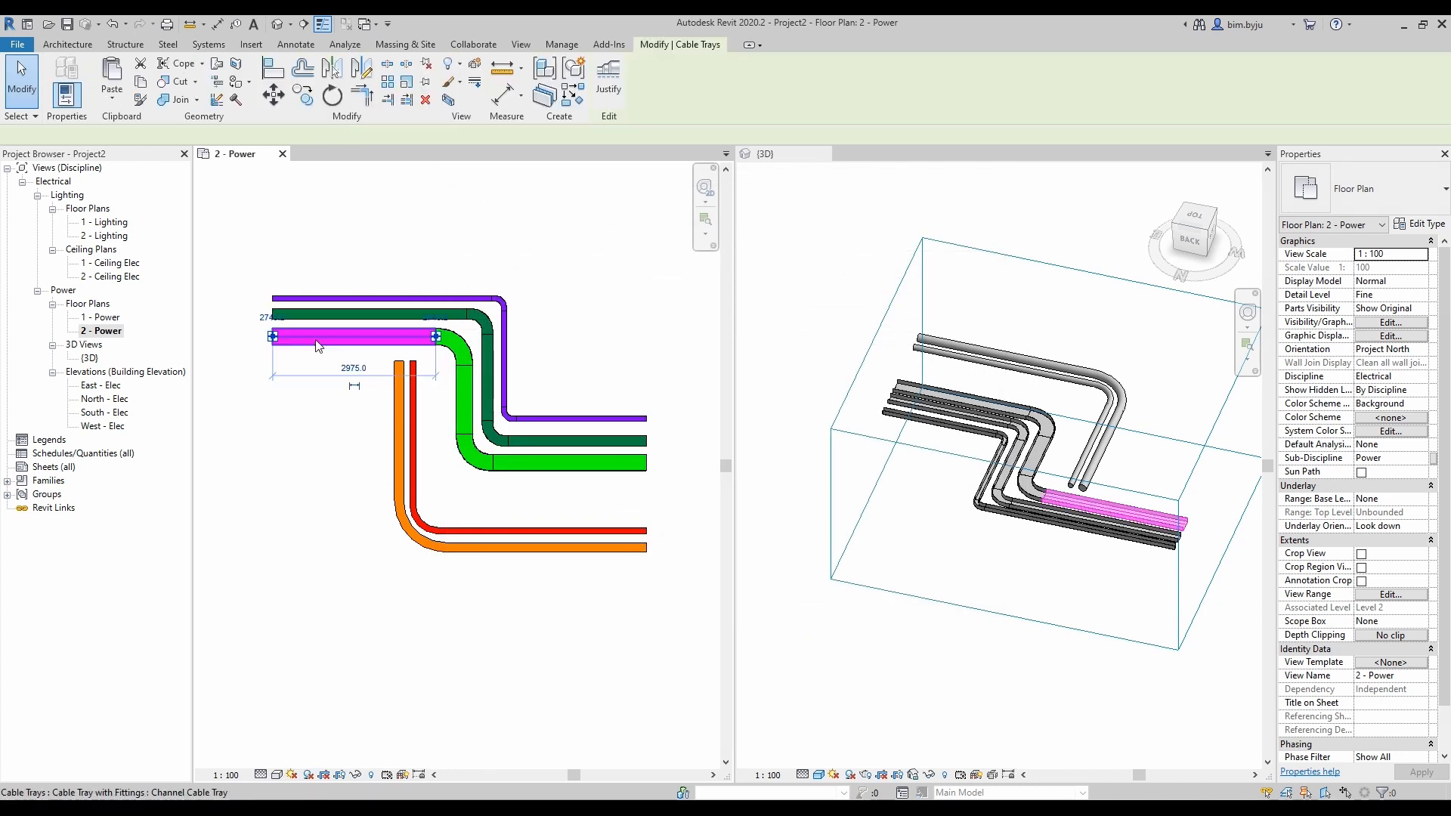
left_click(263, 263)
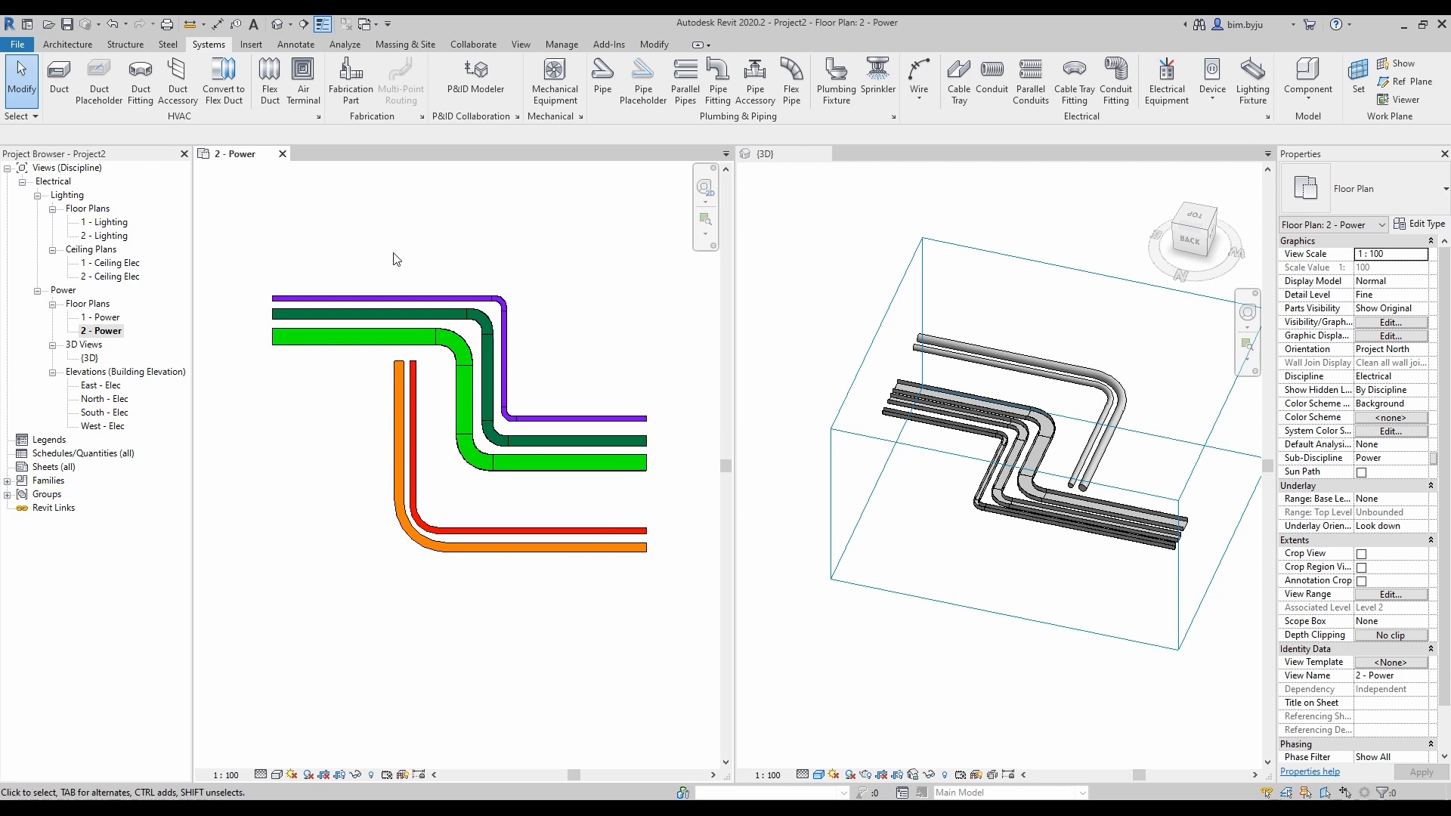
Remove the TRAY-1 and TRAY-2 filters from the {3D} view's Visibility/Graphic Overrides.
left_click(560, 548)
key("Escape")
middle_click_drag(917, 522, 1043, 546, "shift")
key("v")
key("g")
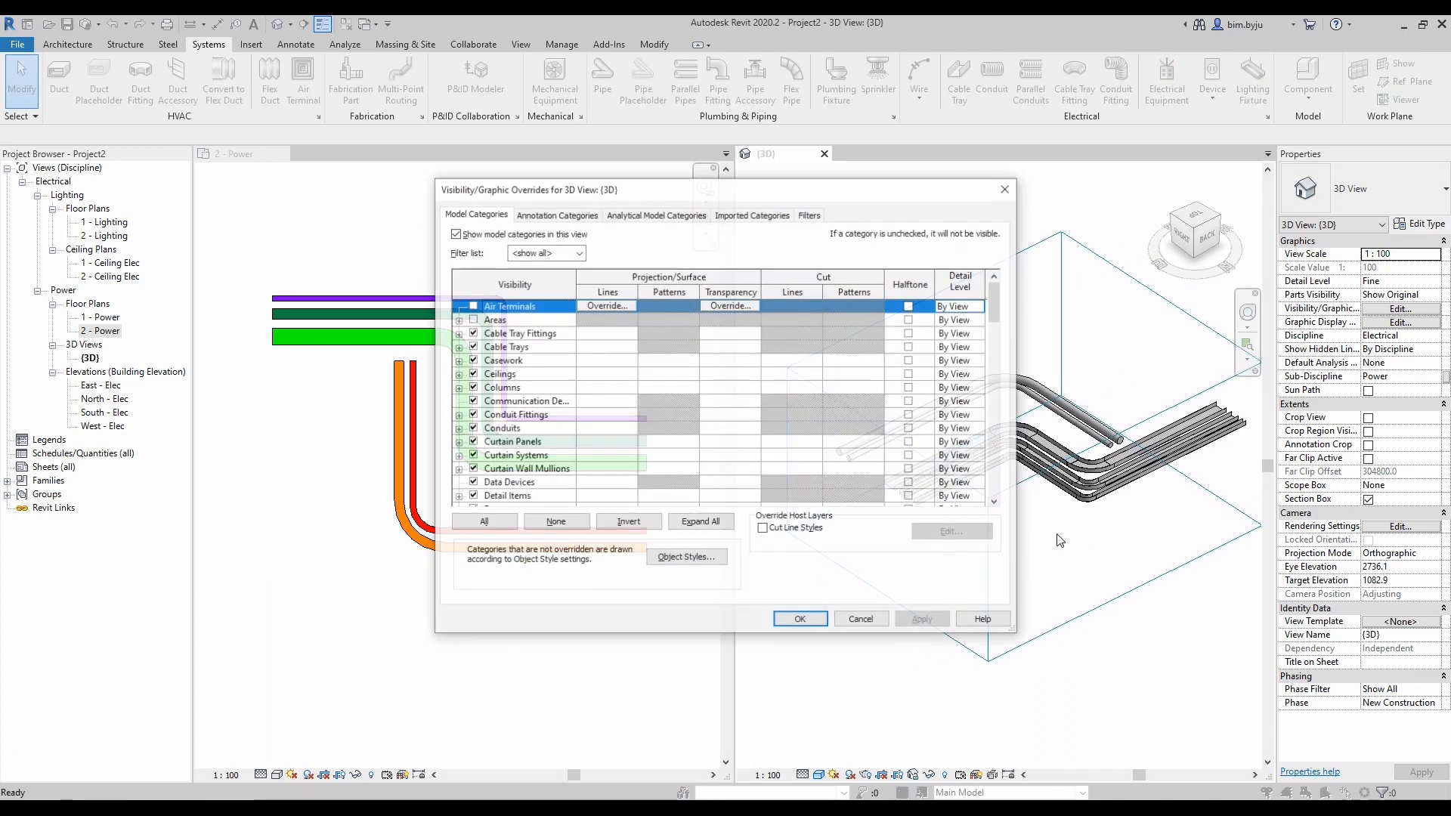
left_click(810, 215)
left_click(456, 285)
left_click(469, 295)
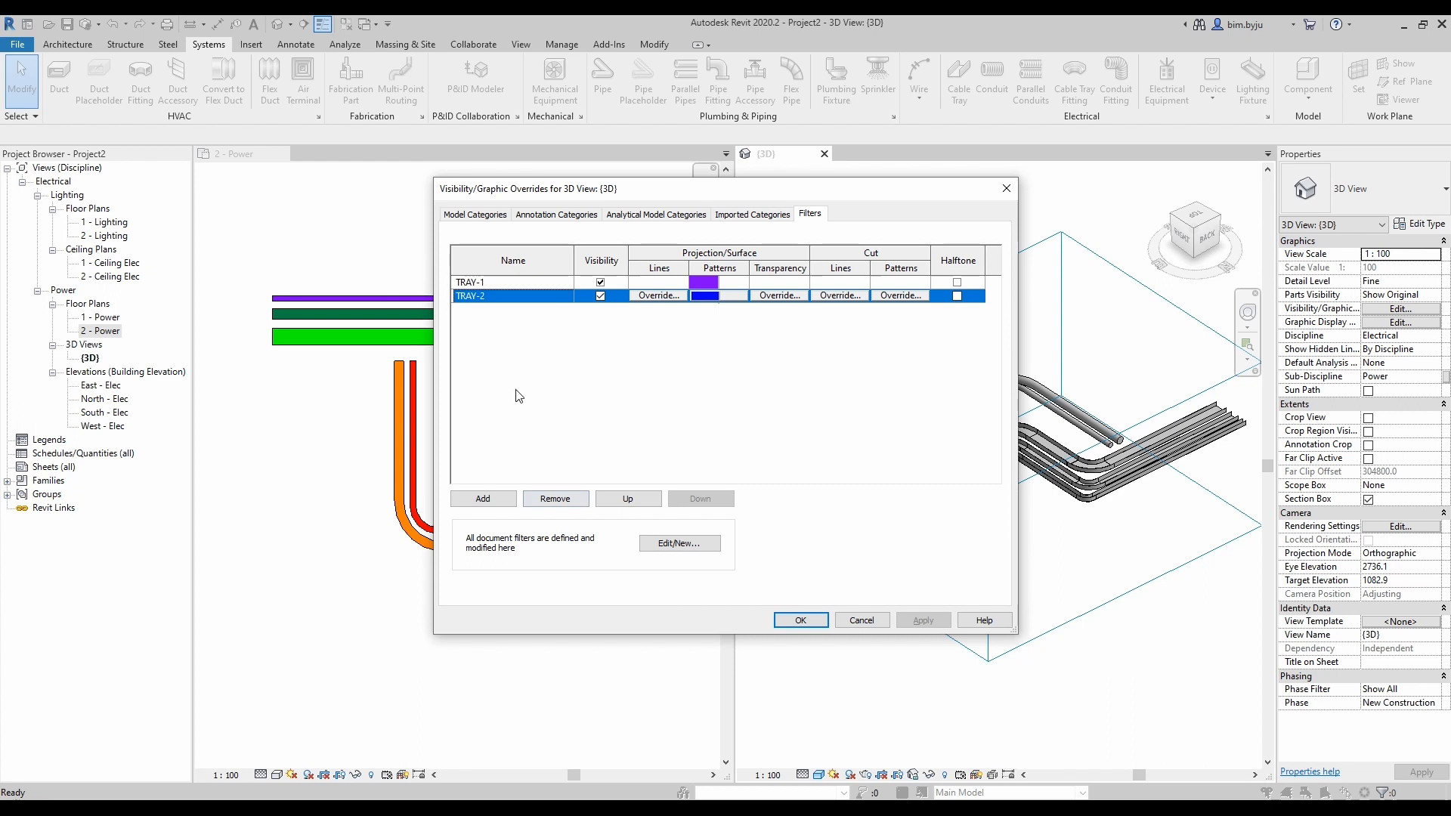
left_click(467, 283)
left_click(554, 498)
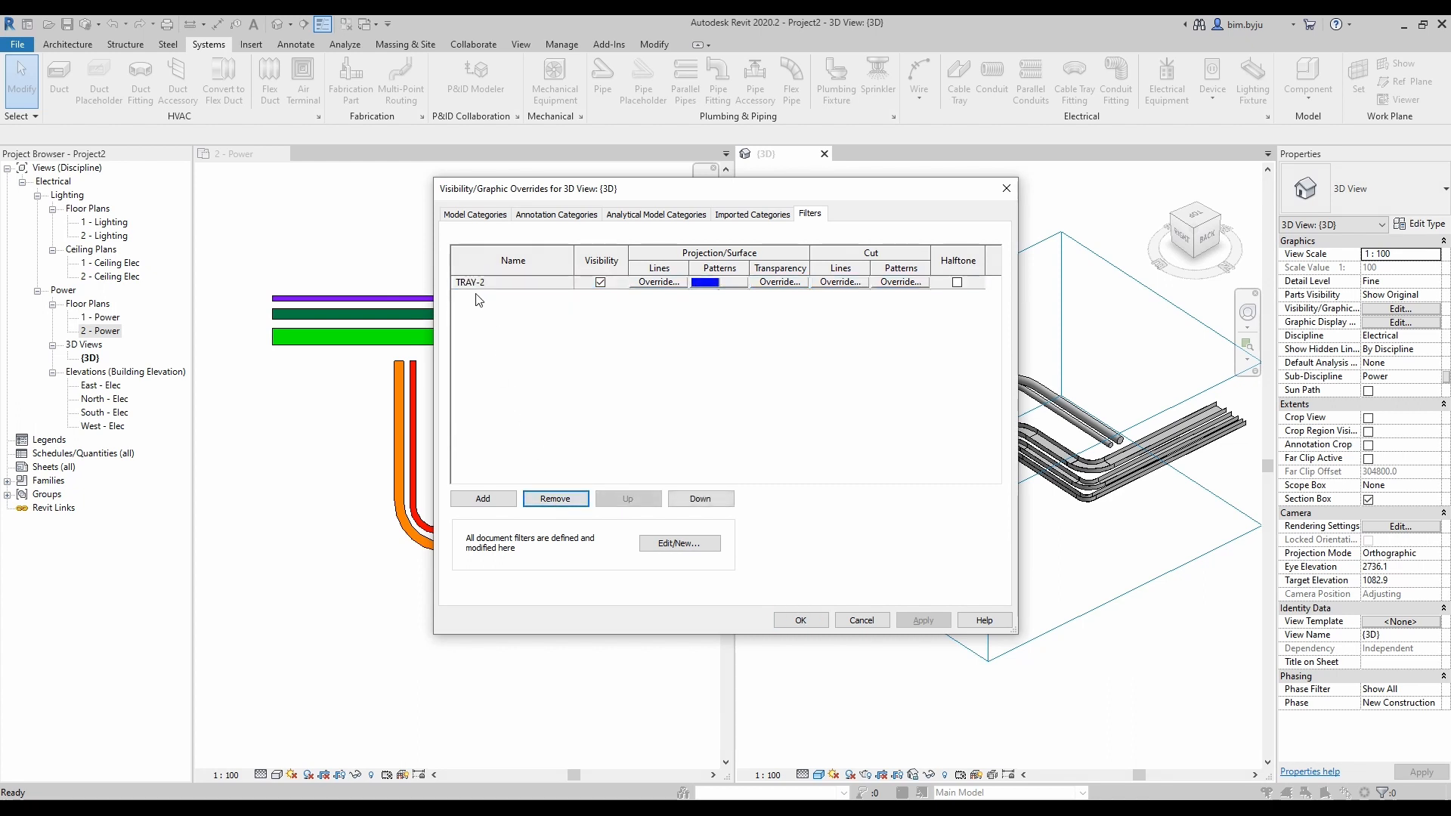
left_click(476, 285)
left_click(550, 499)
Add the selection filters CONDUIT-1, CONDUIT-2, CT-1, CT-2 and CT-3 to the {3D} view.
left_click(480, 498)
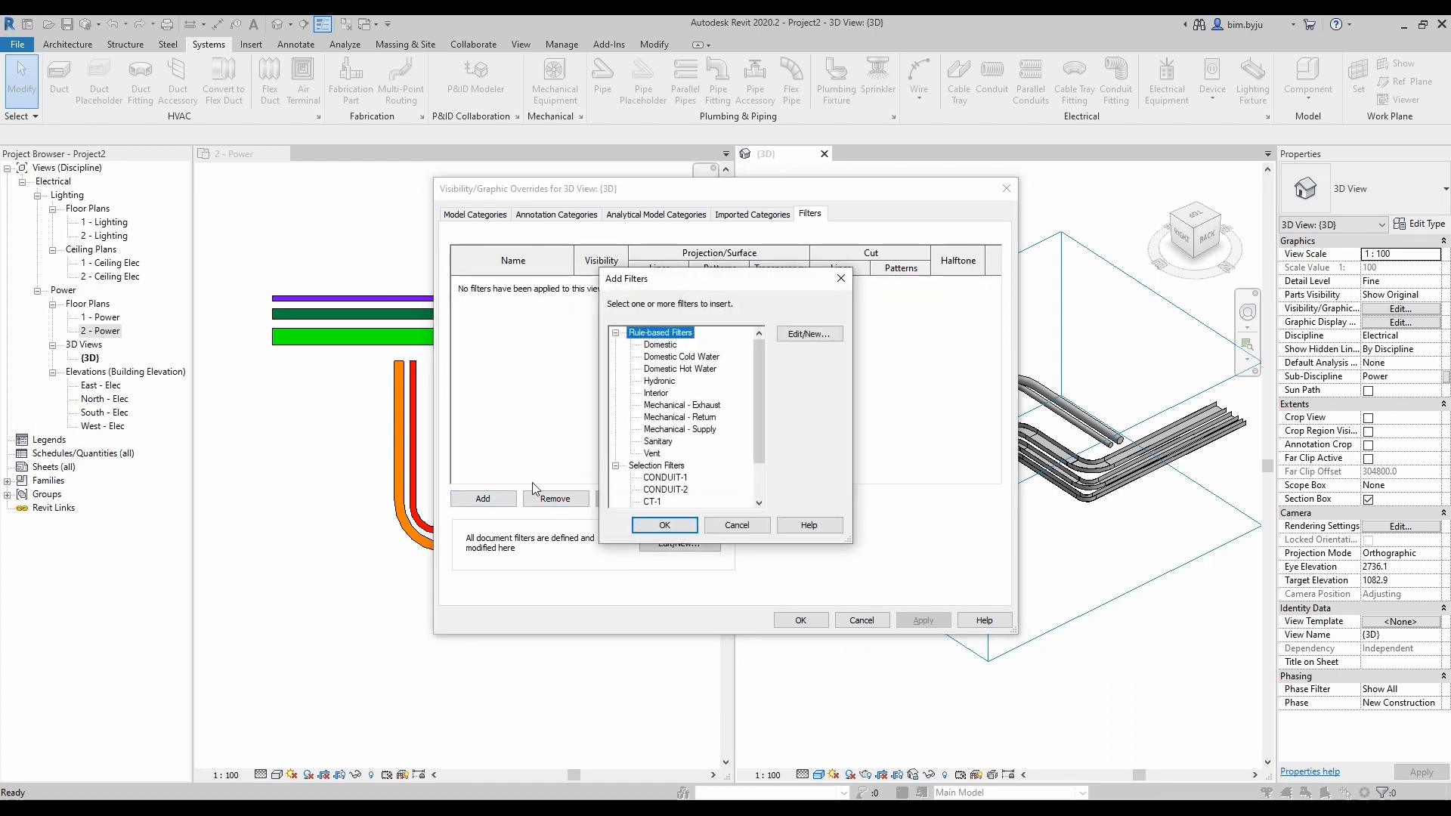
scroll(658, 446, "down", 1)
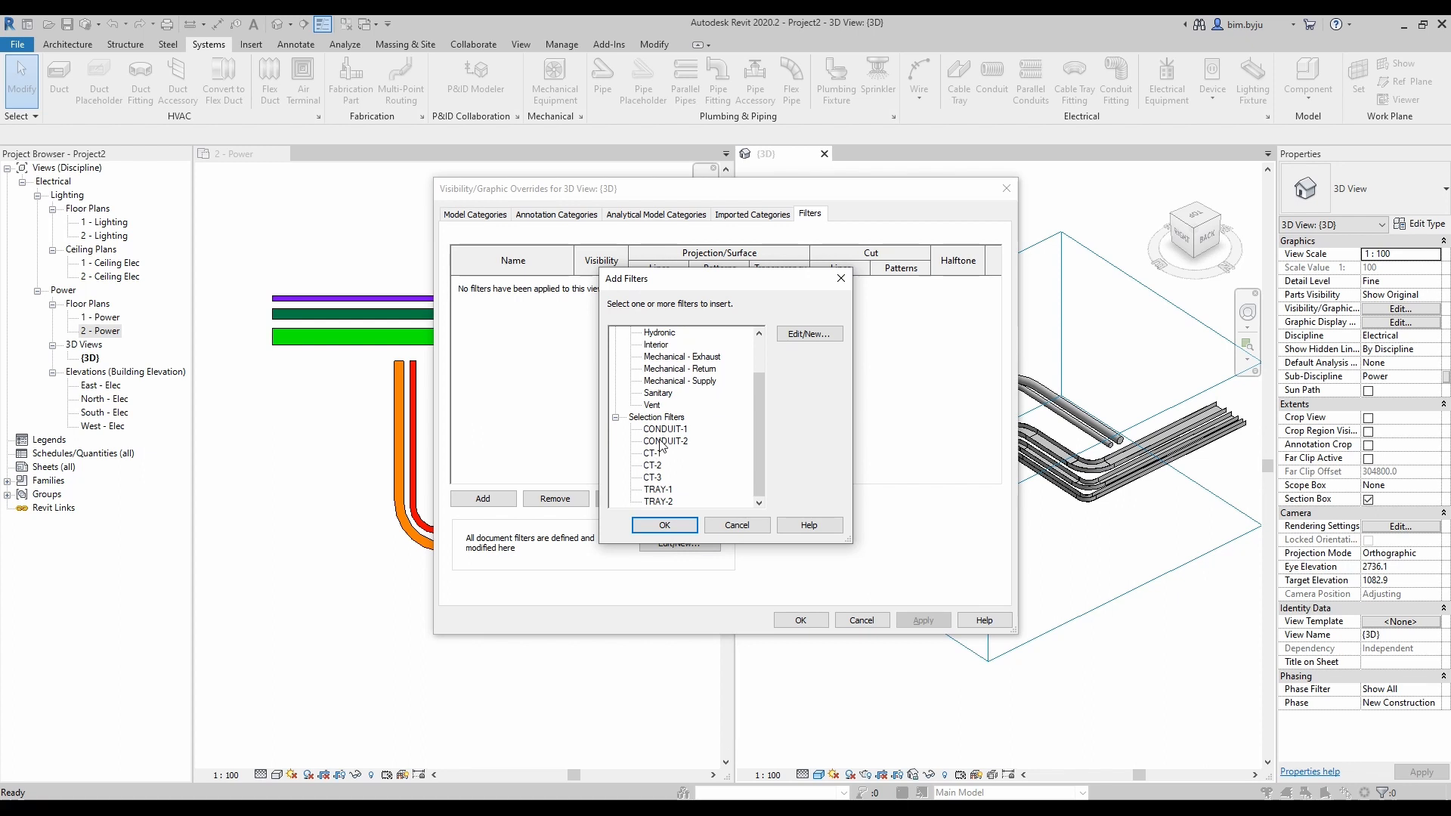
left_click(653, 478, "shift")
left_click(664, 525)
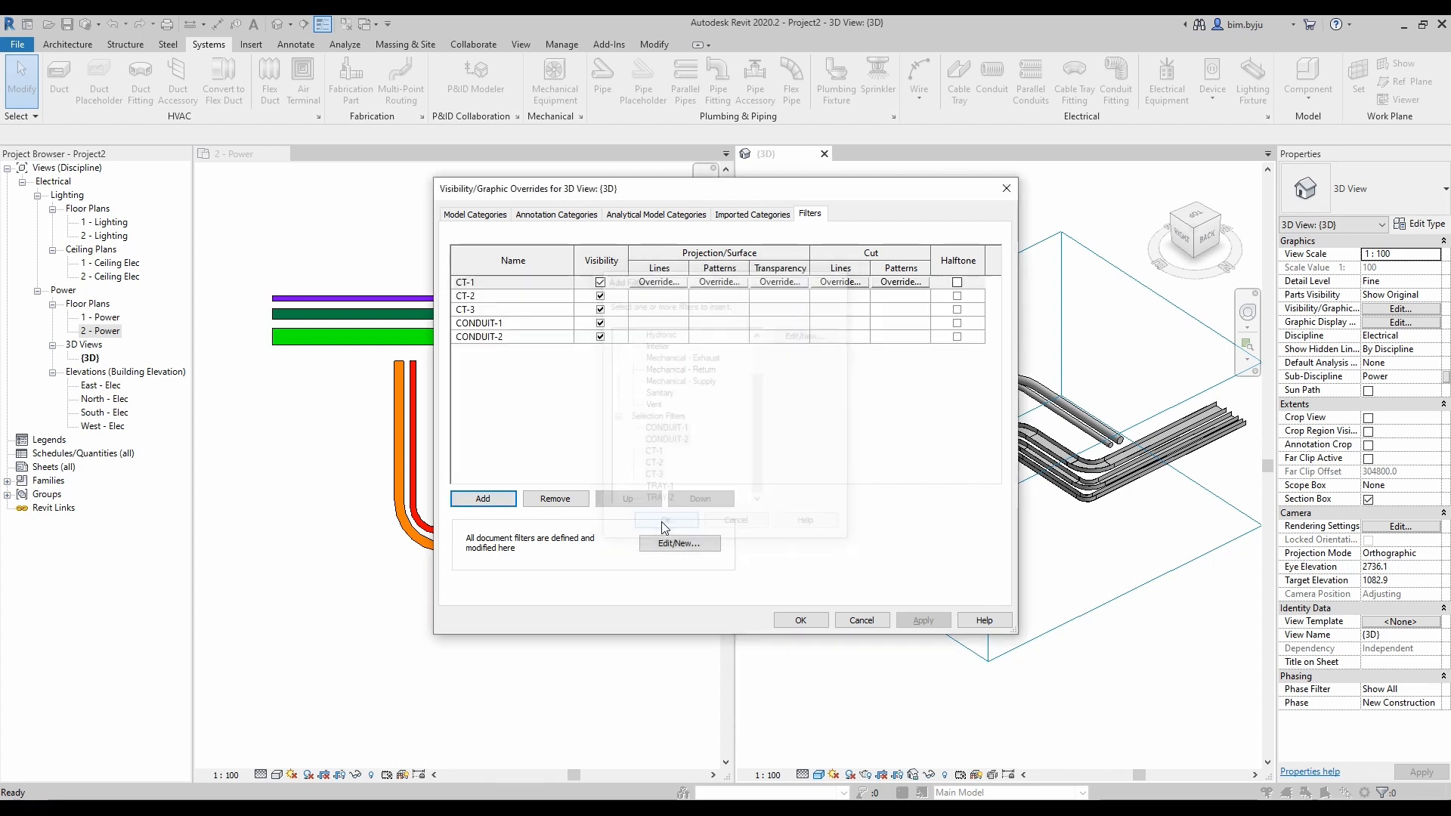
Override the CT-1 filter's projection surface pattern in the {3D} view with a solid foreground fill in purple, RGB 128-000-255.
left_click(724, 283)
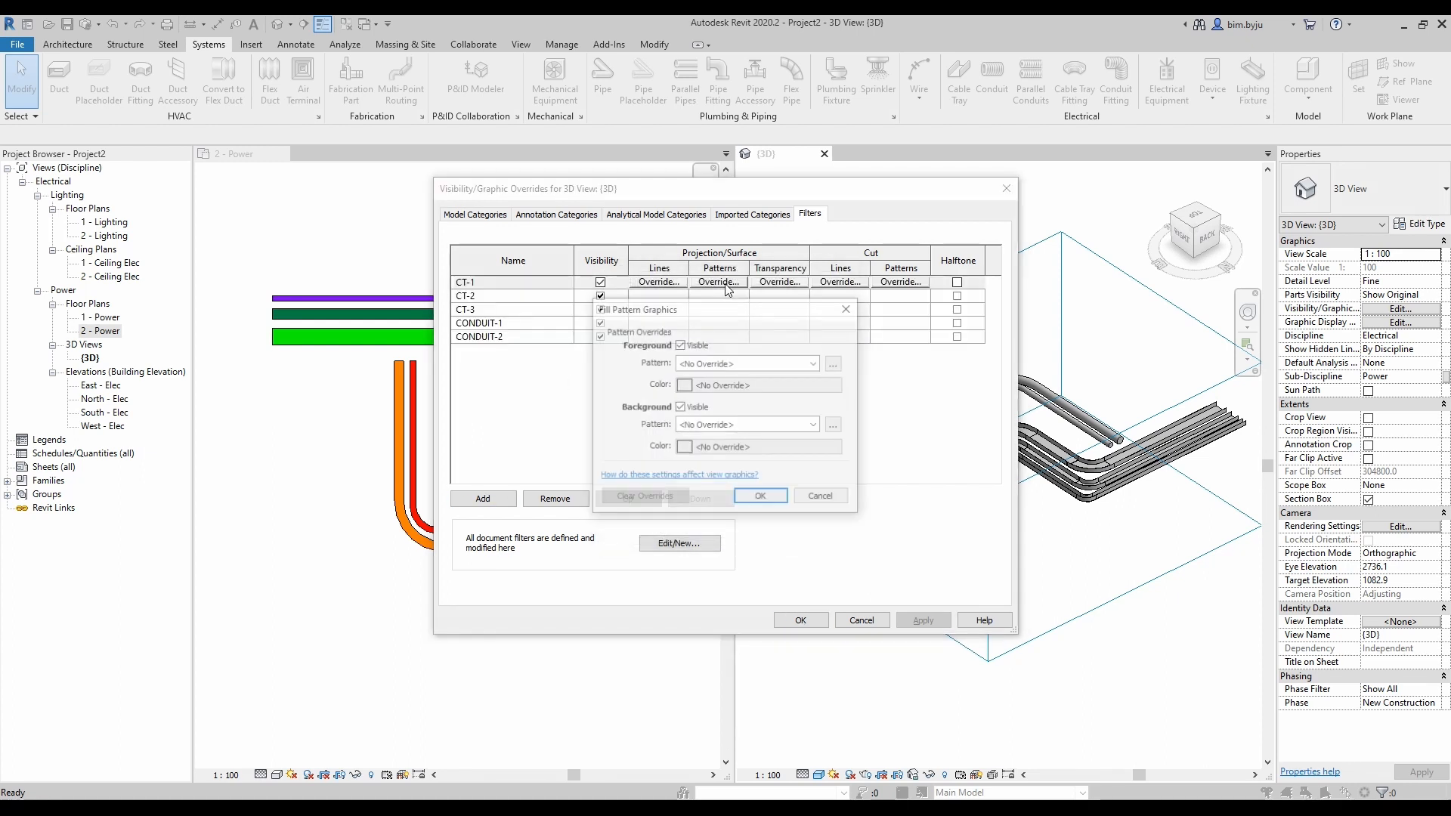
left_click(711, 364)
left_click(711, 391)
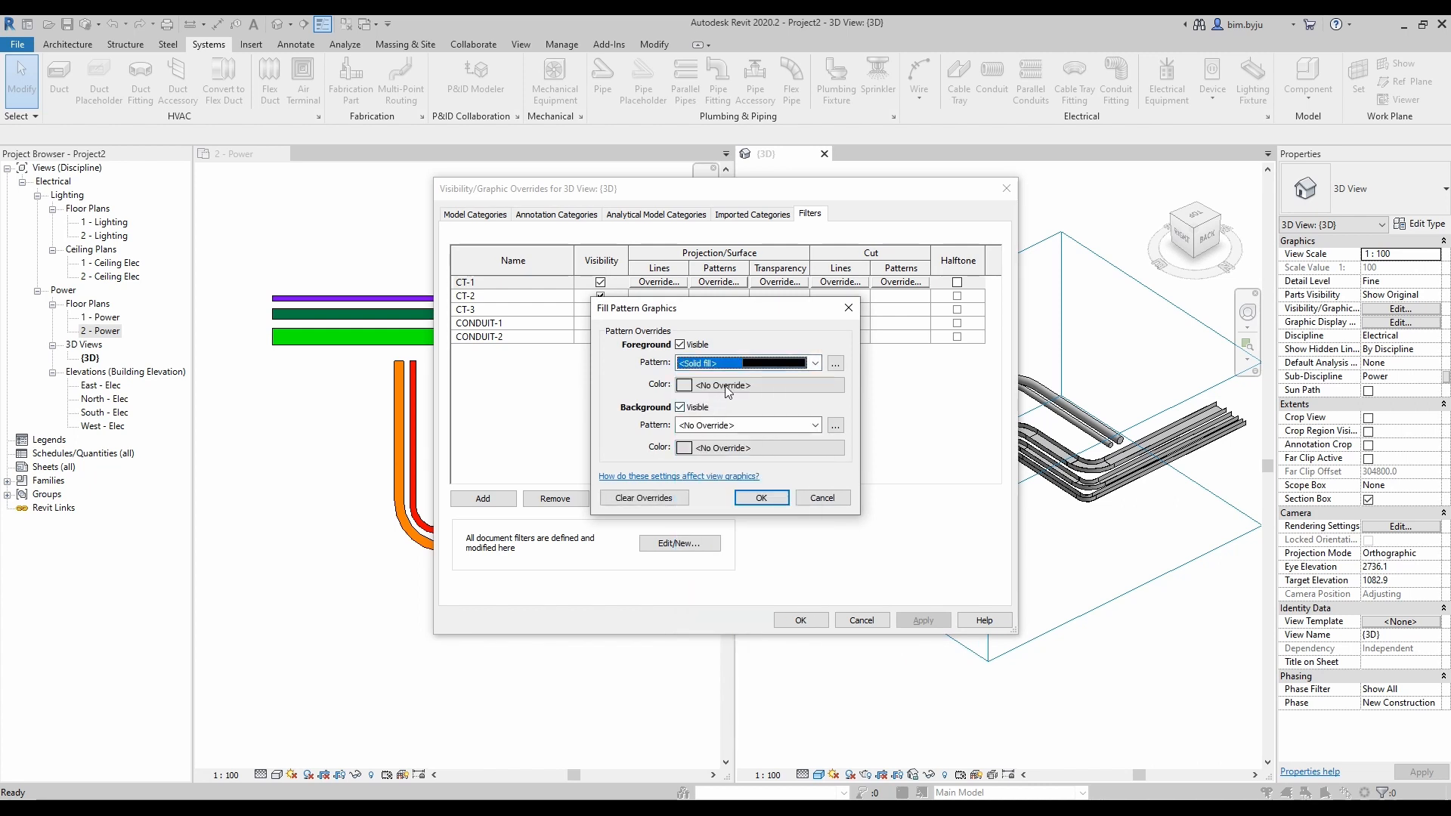
left_click(727, 387)
left_click(706, 354)
left_click(786, 542)
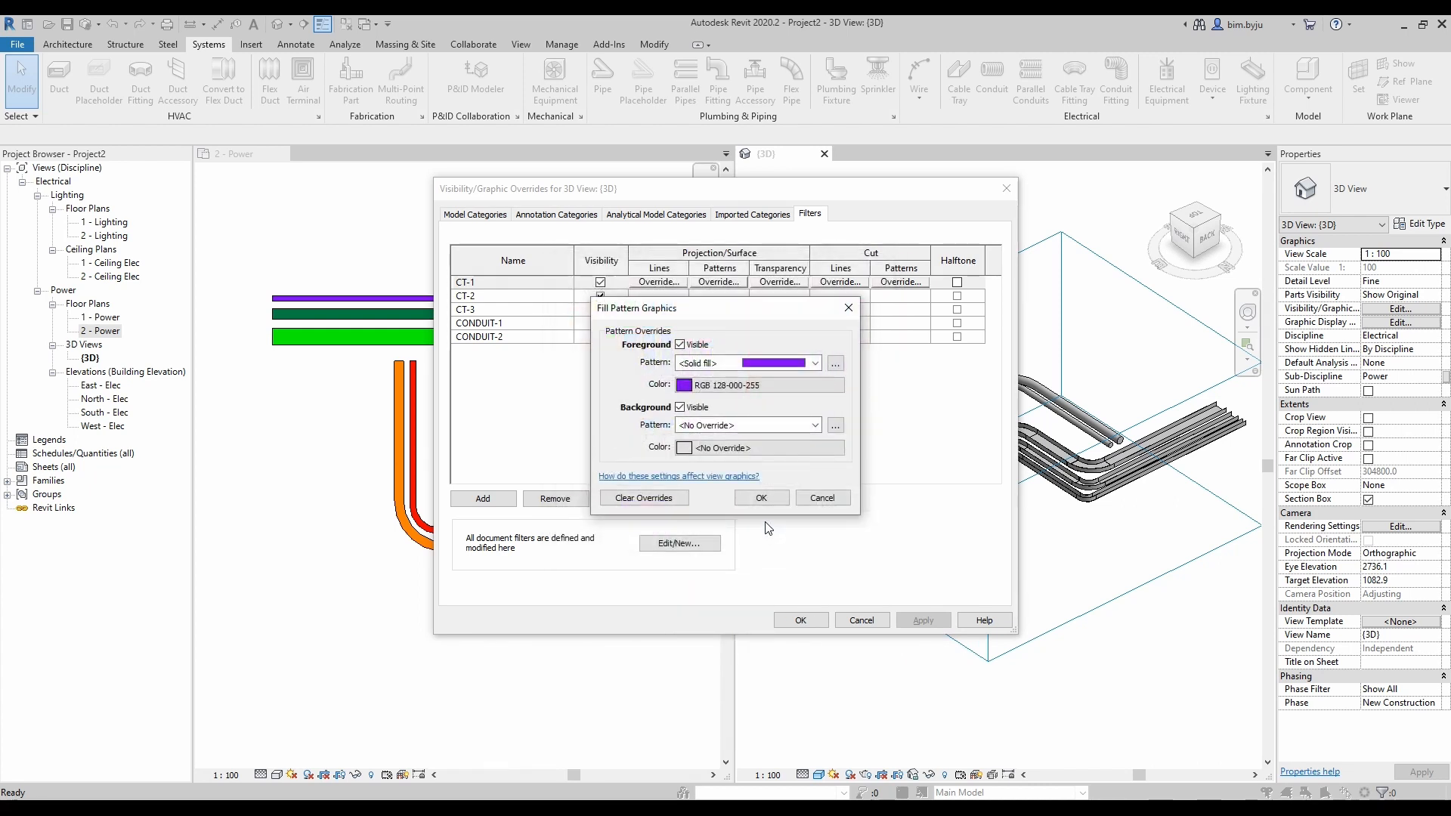
left_click(761, 498)
Override the CT-2 filter's projection surface pattern in the {3D} view with a solid foreground fill in dark green, RGB 000-128-000.
left_click(716, 296)
left_click(716, 295)
left_click(815, 363)
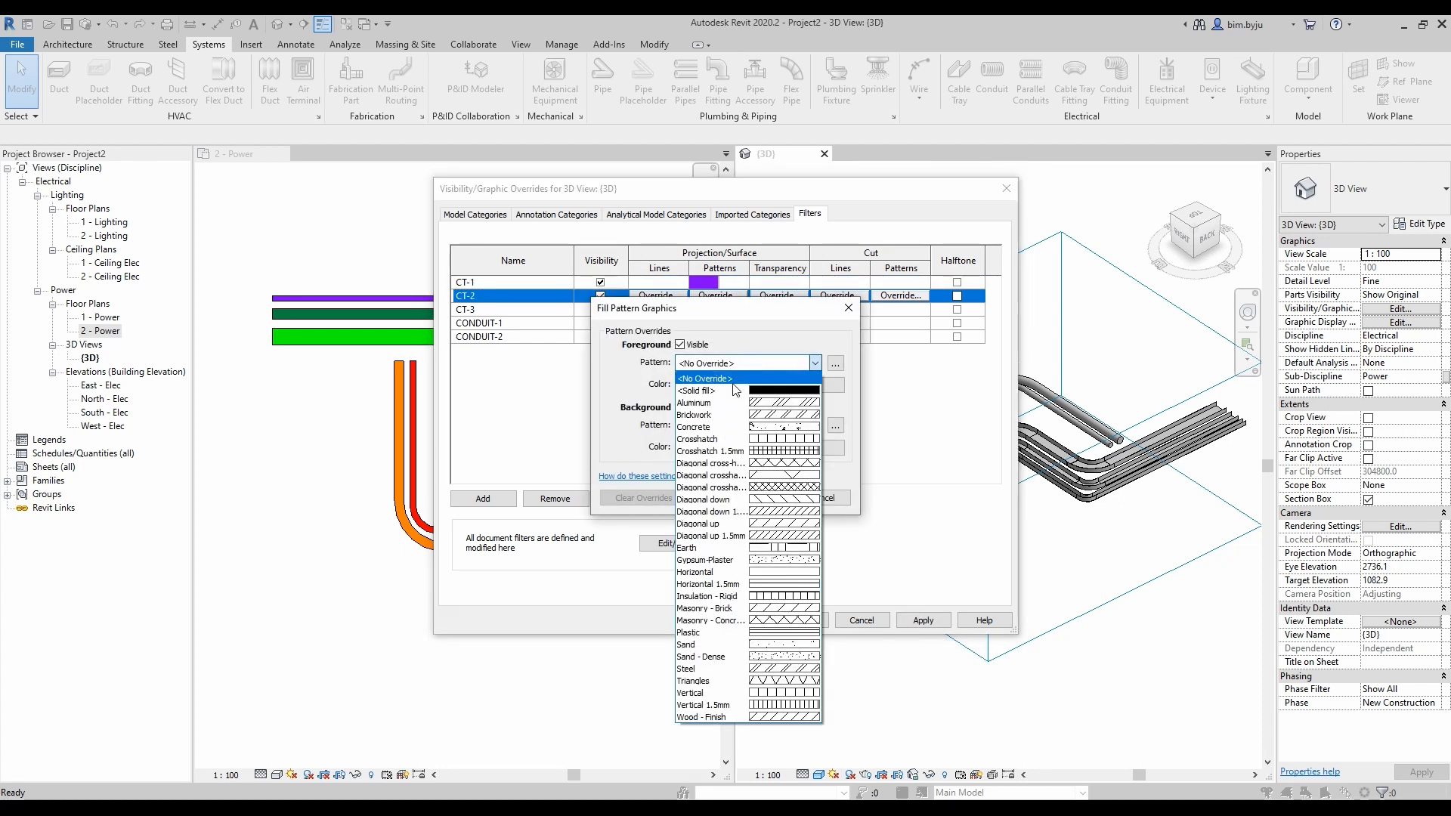
left_click(734, 389)
left_click(764, 386)
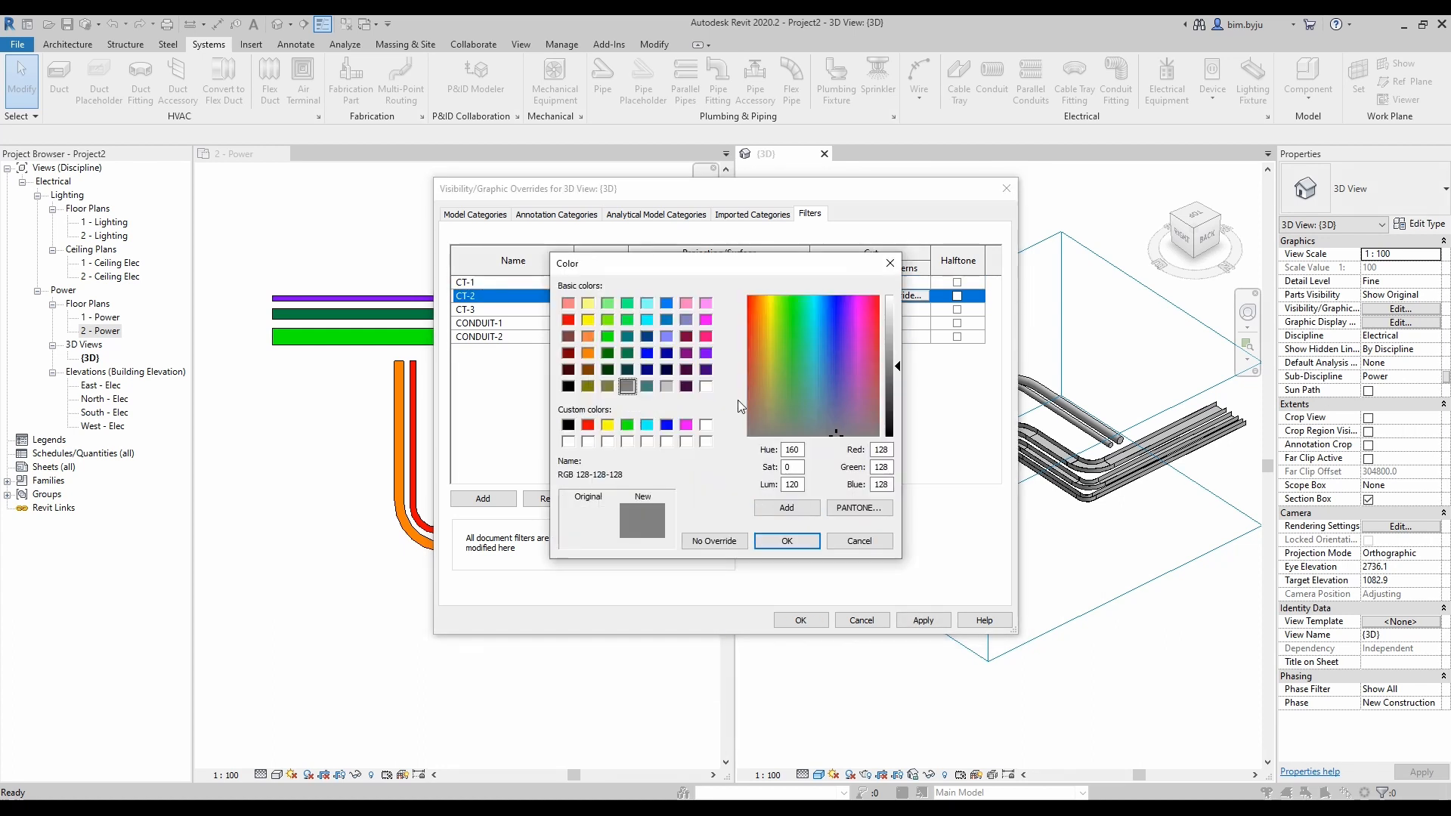
left_click(608, 353)
left_click(787, 541)
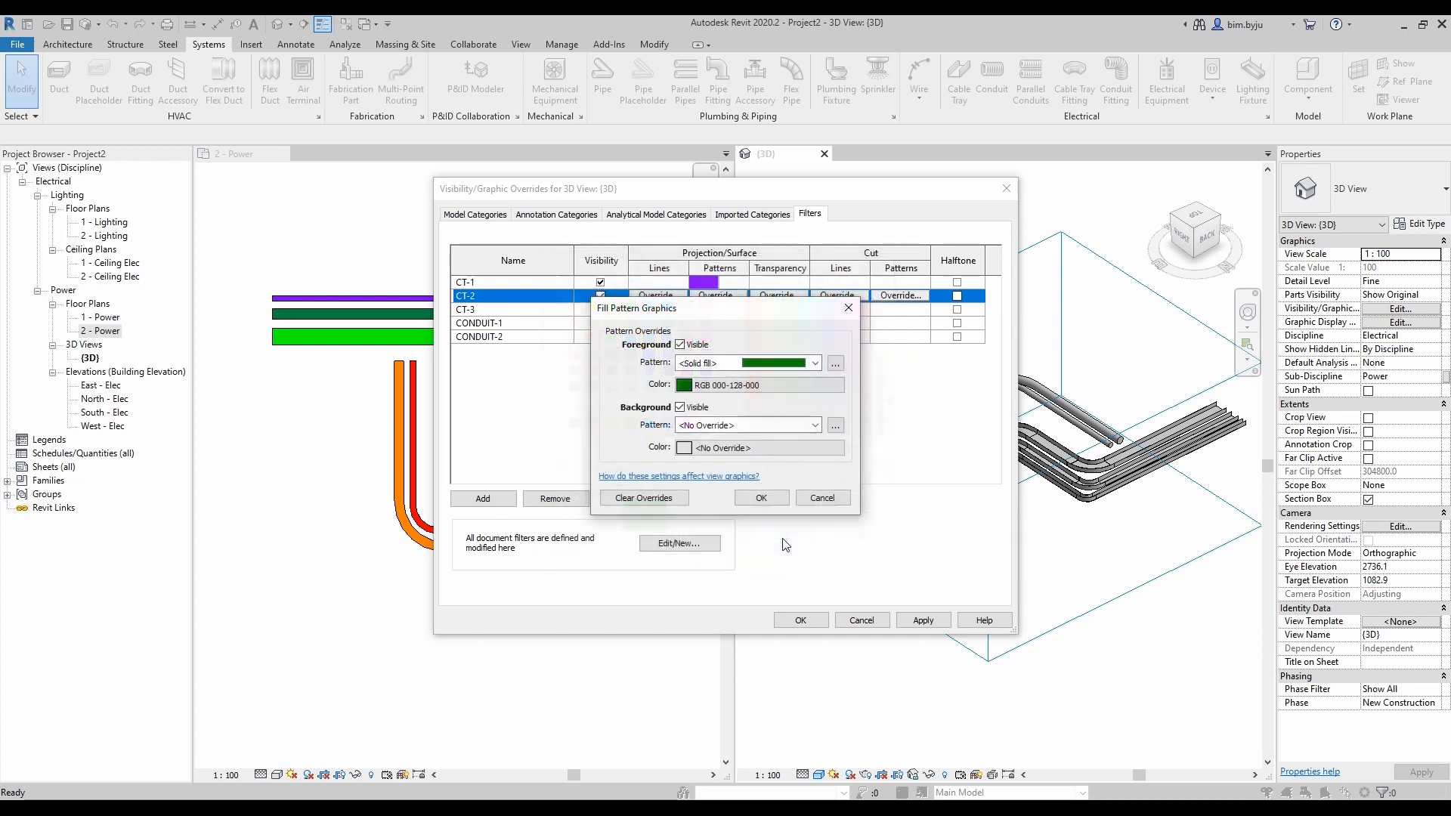
left_click(759, 498)
Override the CT-3 filter's projection surface pattern in the {3D} view with a solid foreground fill in Green.
left_click(703, 311)
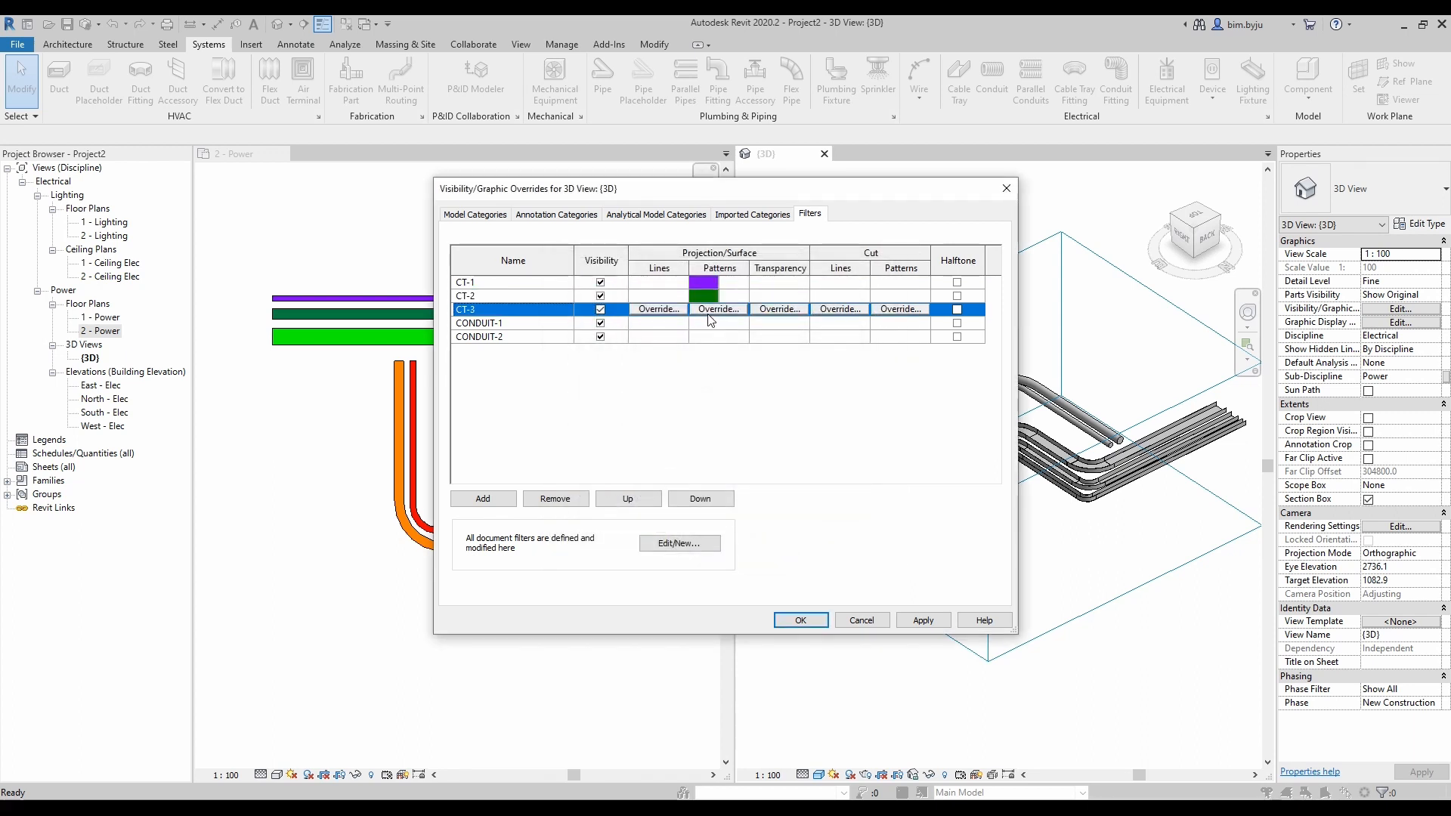
left_click(711, 310)
left_click(722, 363)
left_click(710, 387)
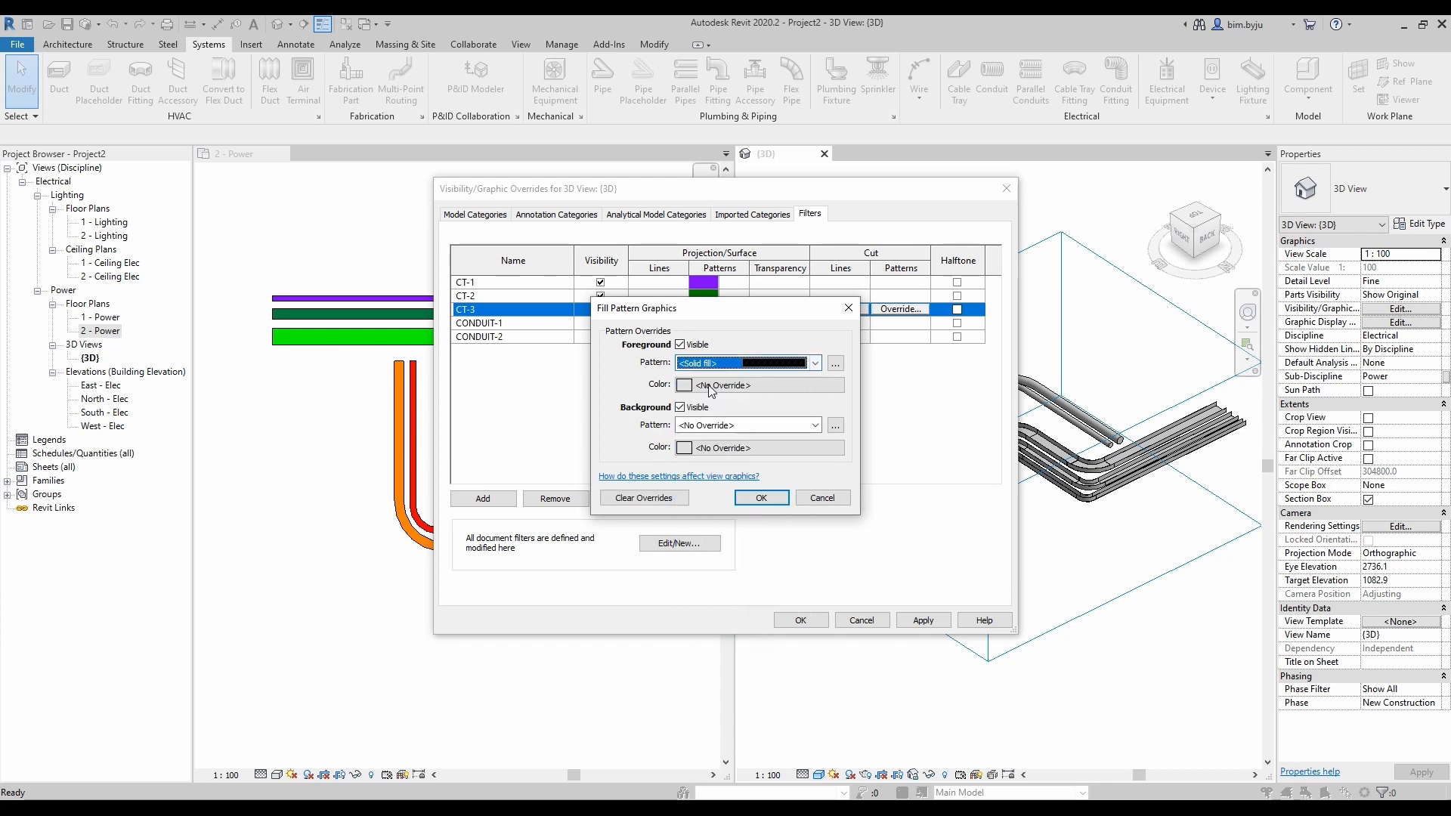
left_click(725, 385)
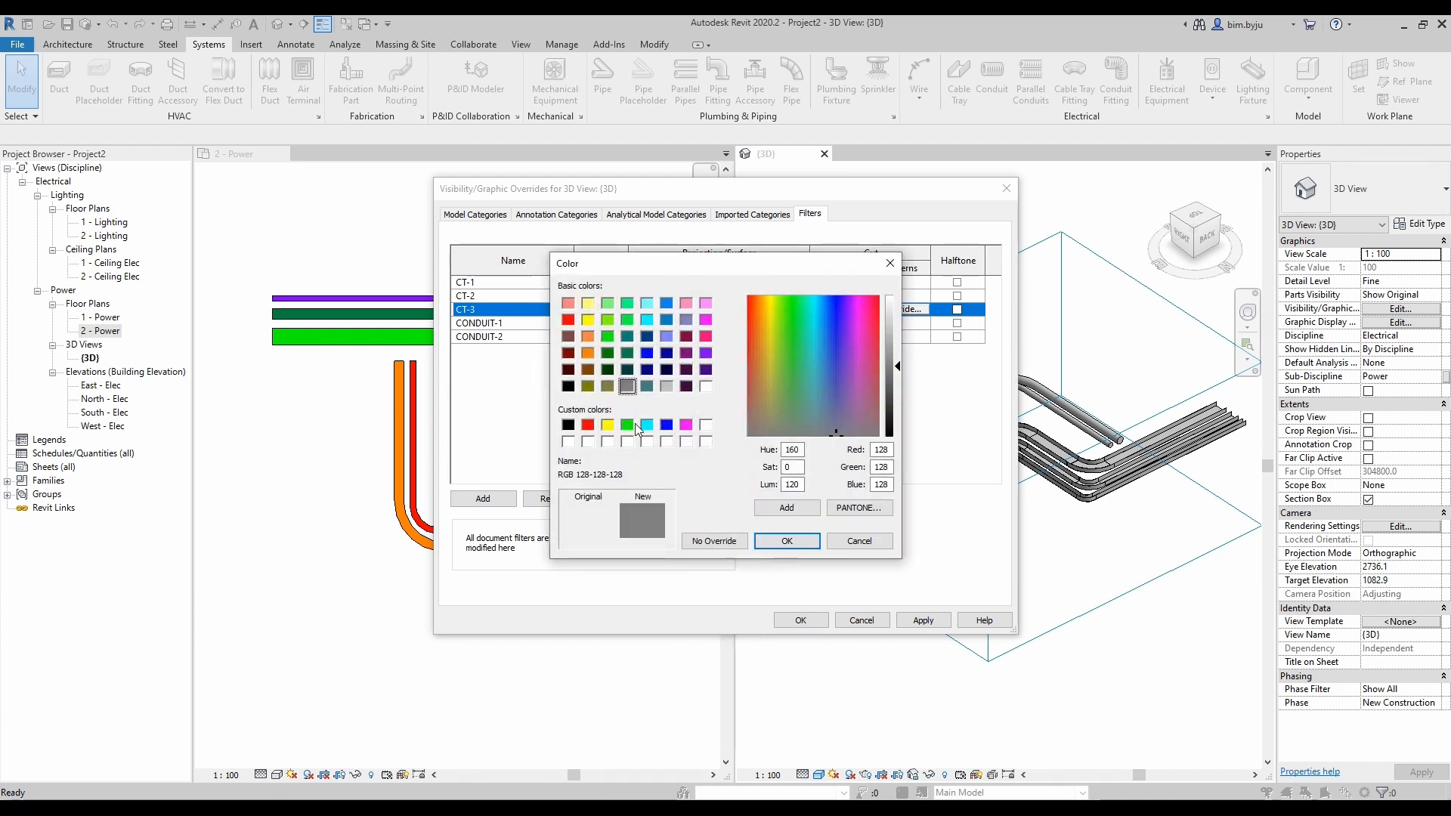
left_click(628, 426)
left_click(787, 541)
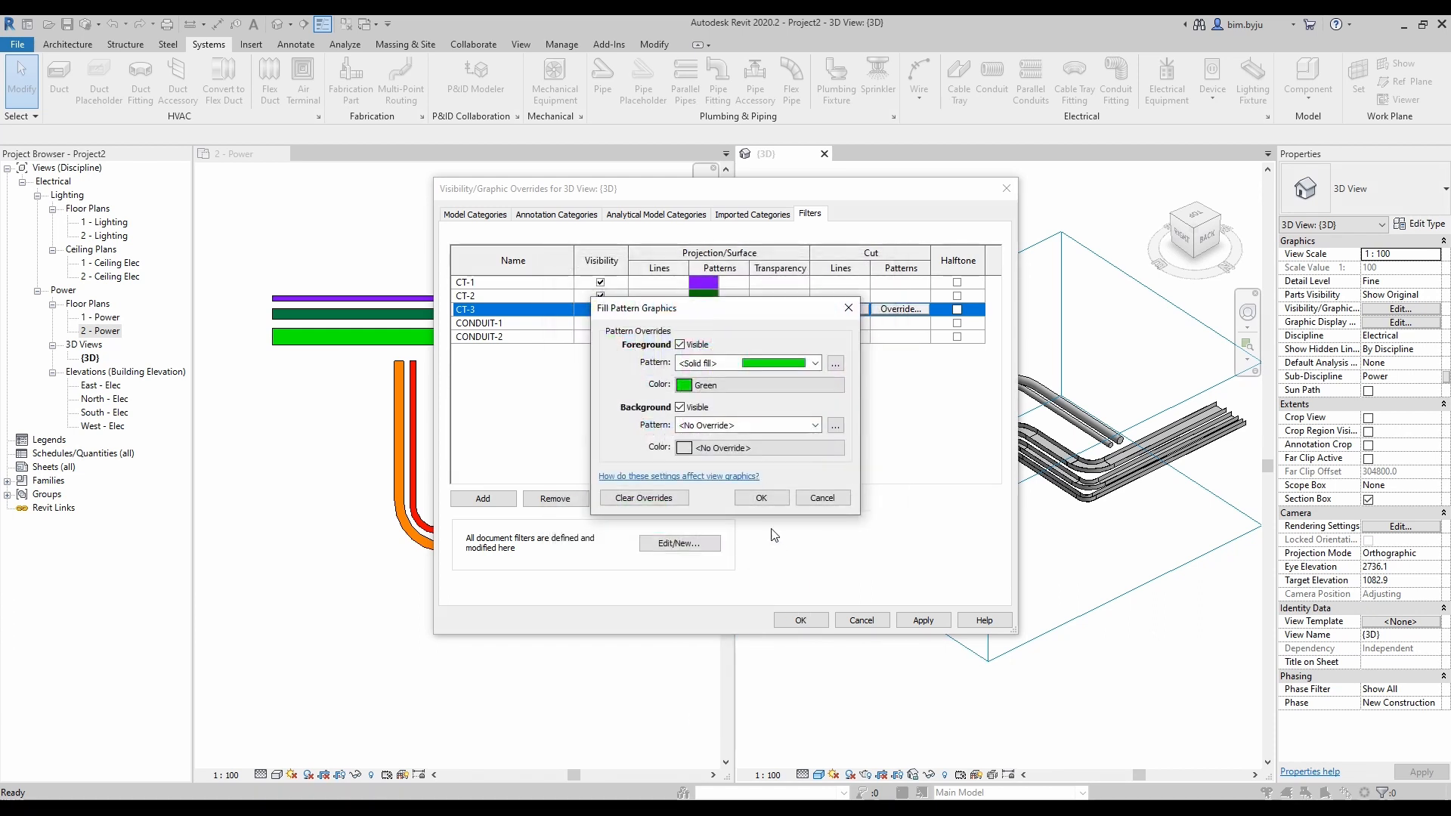
left_click(761, 498)
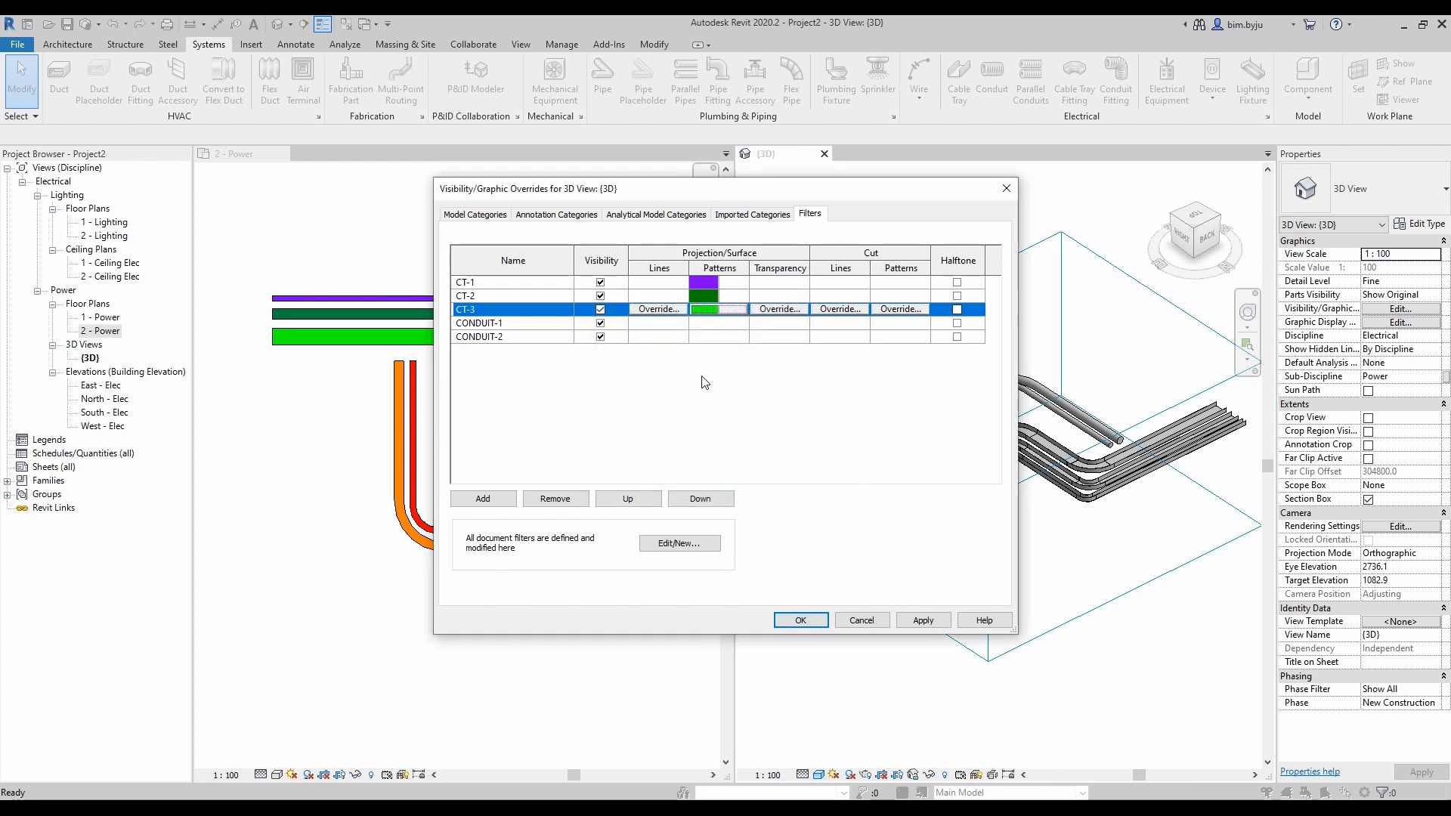
Override the CONDUIT-1 filter's projection surface pattern in the {3D} view with a solid foreground fill in Red.
left_click(709, 323)
left_click(709, 323)
left_click(738, 364)
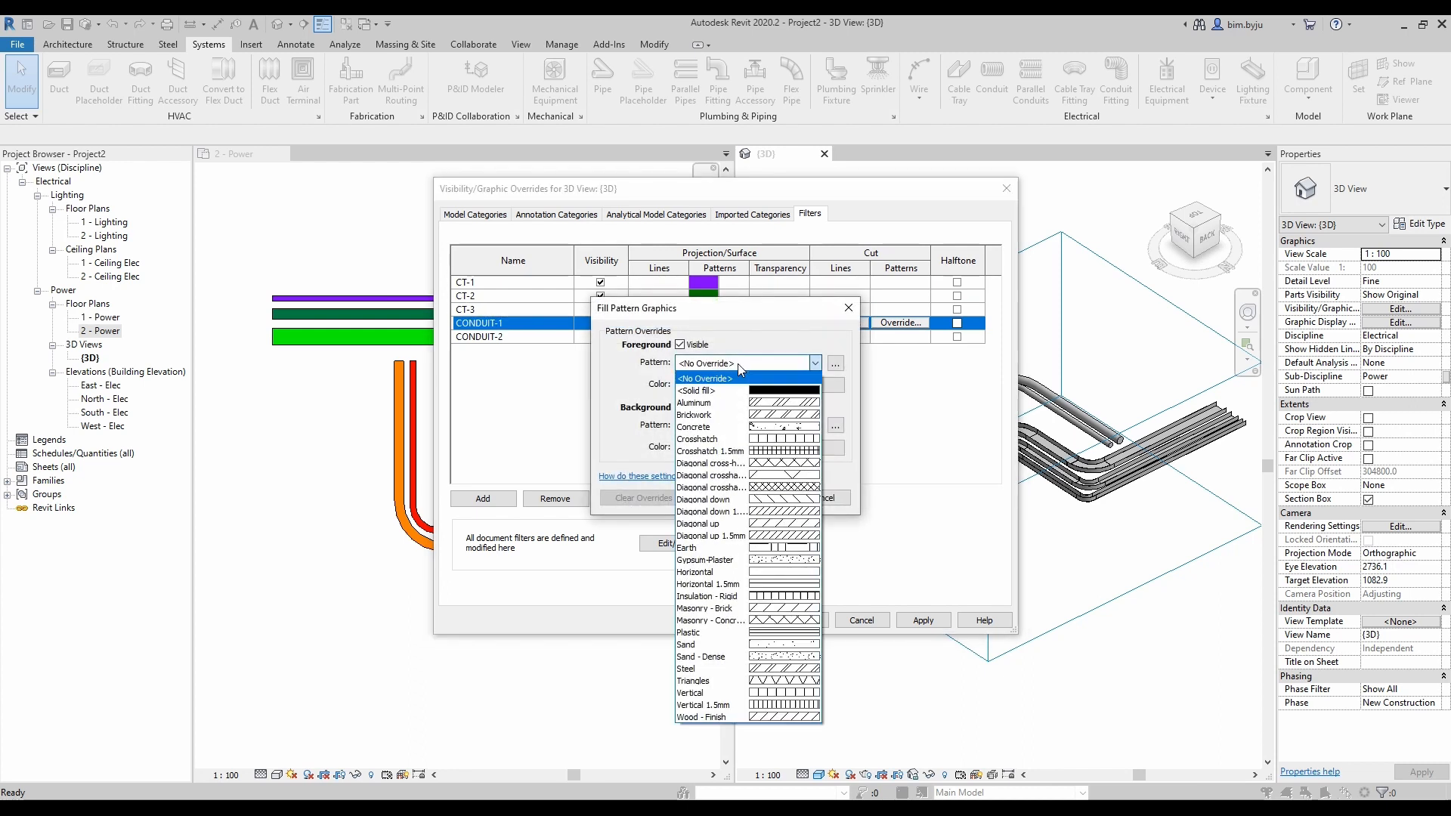
left_click(730, 390)
left_click(727, 385)
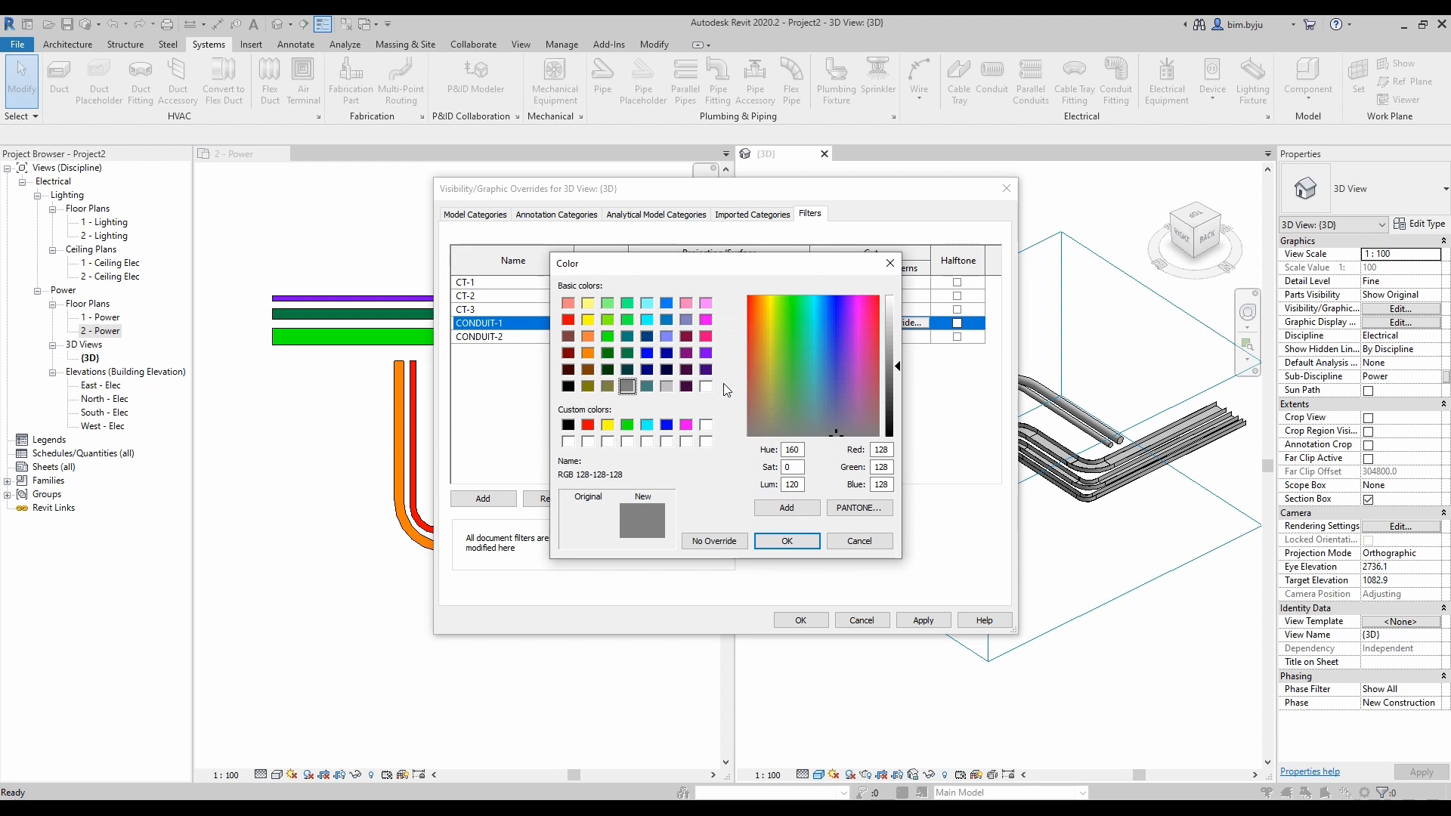
left_click(588, 425)
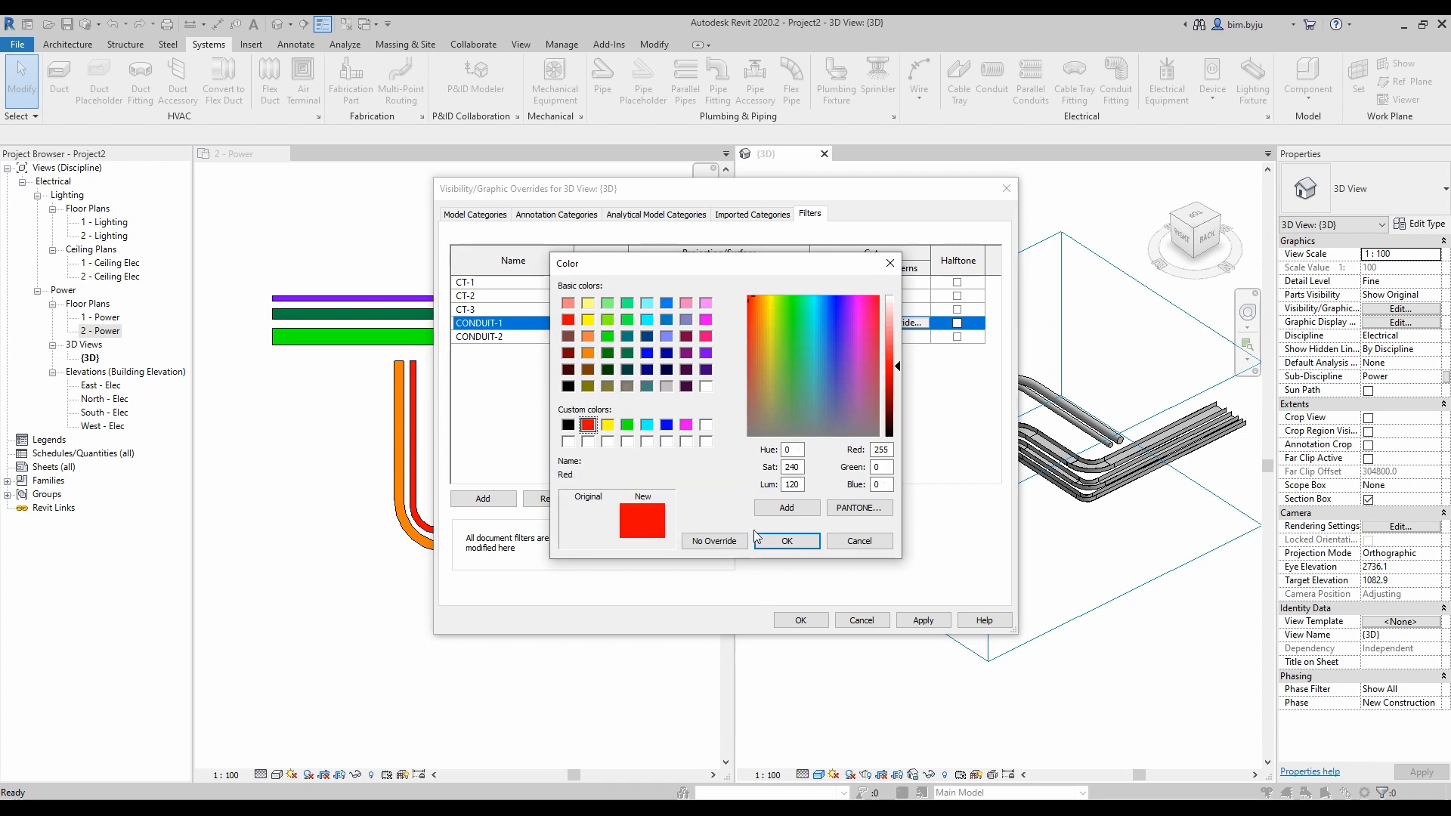
left_click(787, 541)
left_click(762, 498)
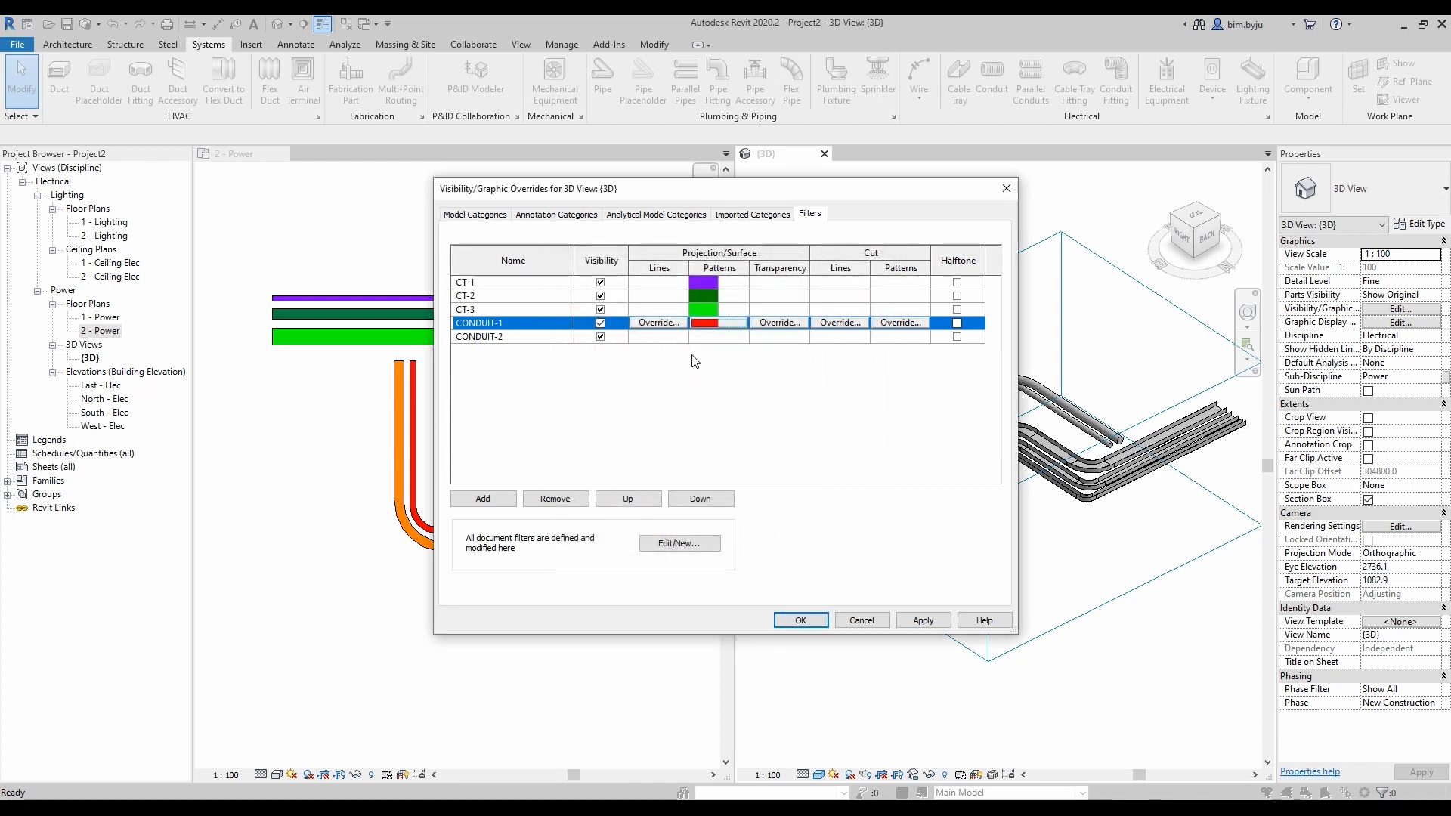
Give the CONDUIT-2 filter a solid foreground surface fill in orange, RGB 255-128-000, and apply the filter overrides to the {3D} view.
left_click(703, 337)
left_click(703, 337)
left_click(728, 364)
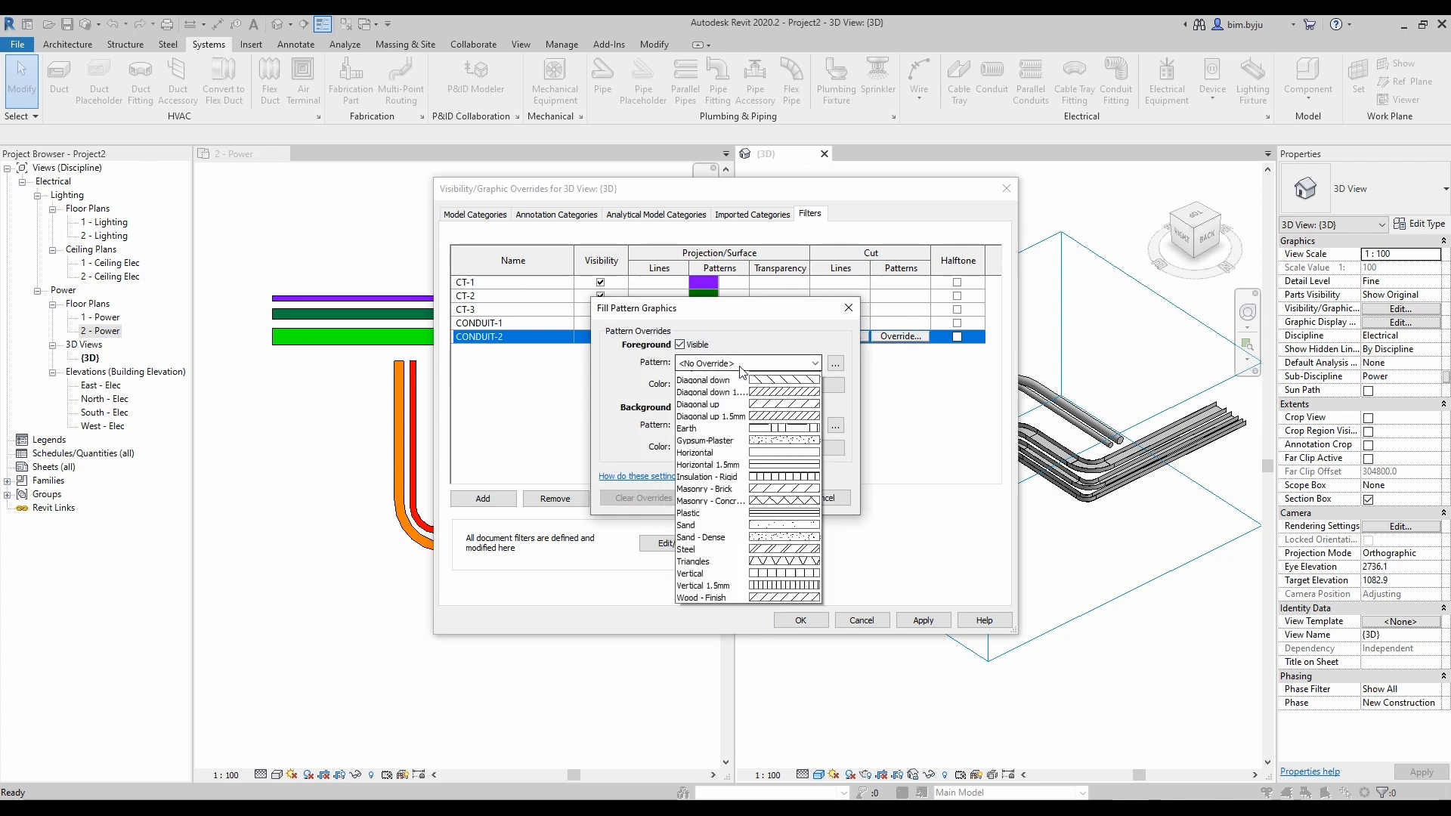
left_click(728, 391)
left_click(722, 387)
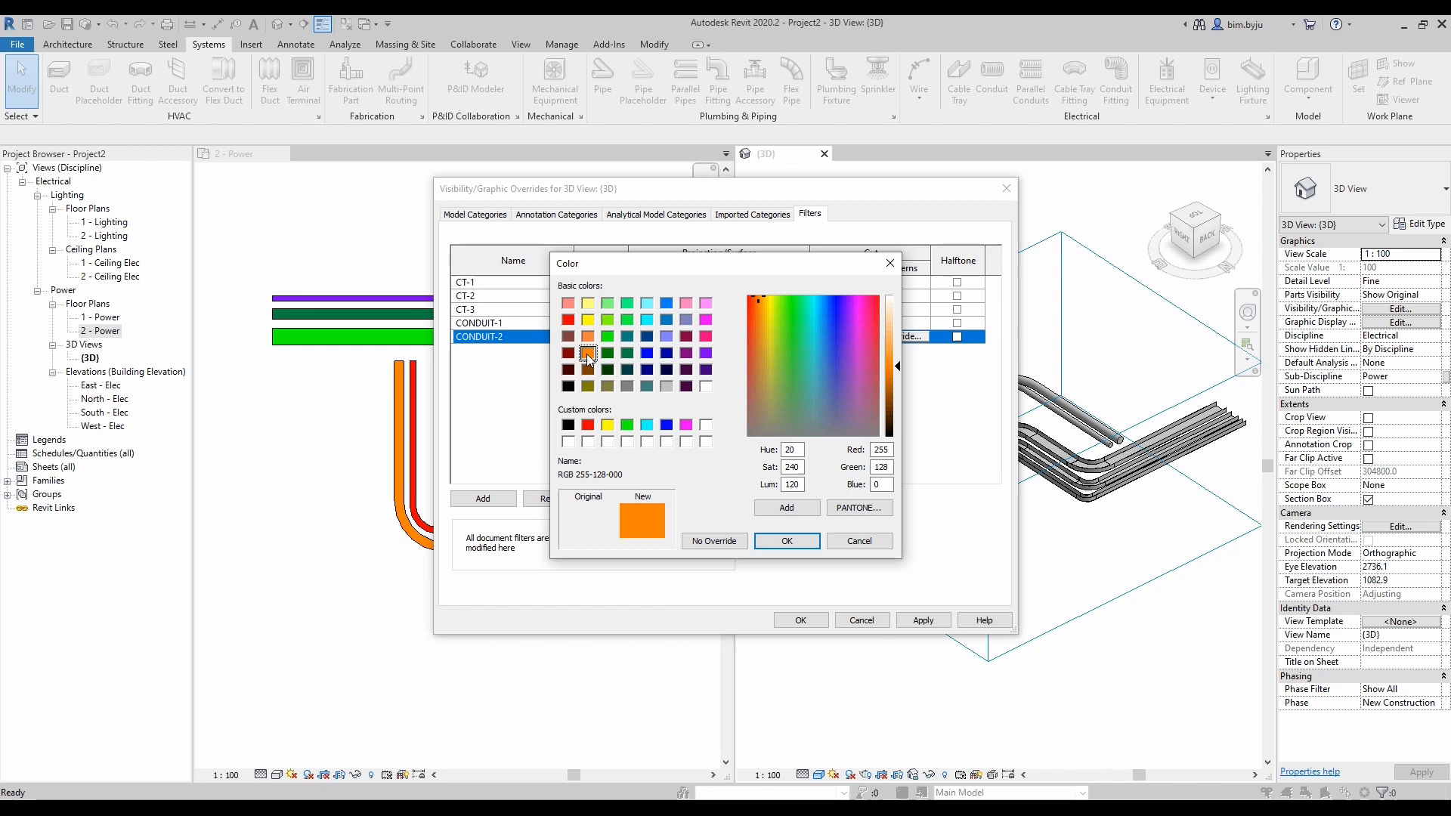
left_click(804, 545)
left_click(760, 504)
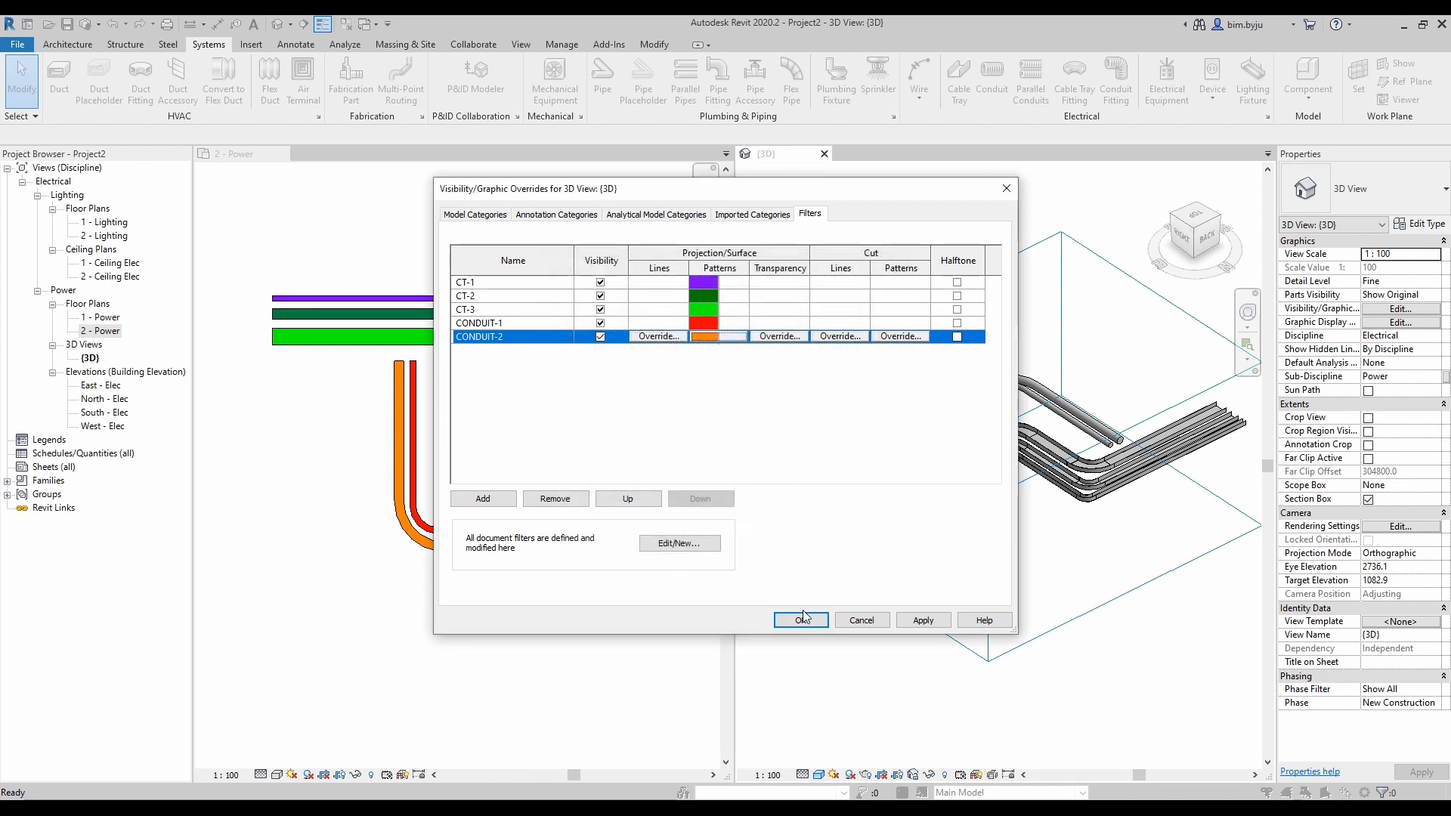
left_click(802, 620)
Enlarge the {3D} view's section box outward on two opposite sides, beyond both ends of the cable tray runs.
middle_click_drag(945, 604, 1159, 607, "shift")
left_click(1055, 628)
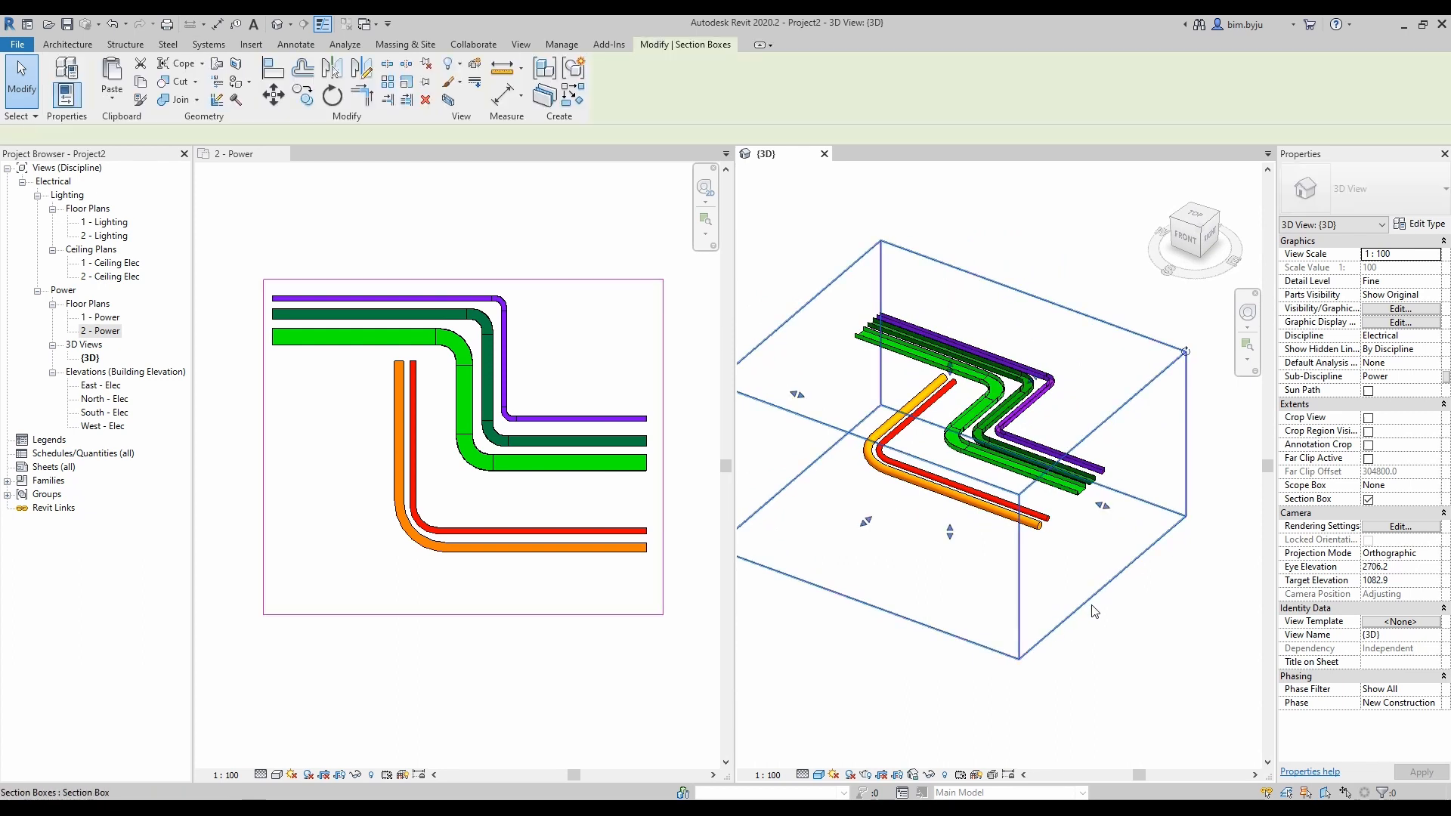
middle_click_drag(951, 573, 981, 519)
middle_click_drag(982, 575, 1131, 517, "shift")
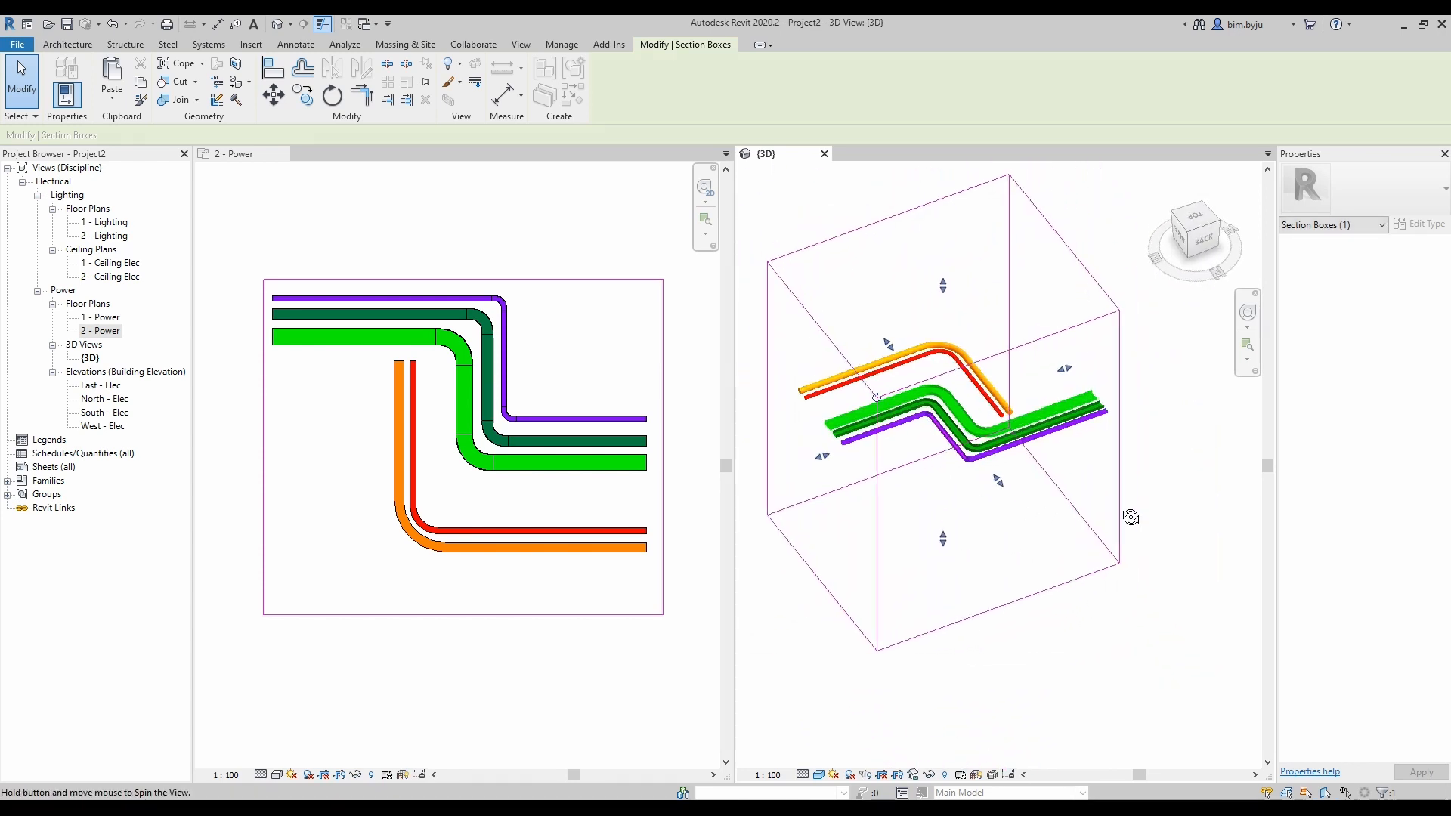
left_click_drag(1068, 375, 1132, 348)
left_click_drag(823, 457, 792, 472)
middle_click_drag(942, 591, 1008, 565, "shift")
middle_click_drag(1040, 486, 1010, 581, "shift")
left_click(964, 550)
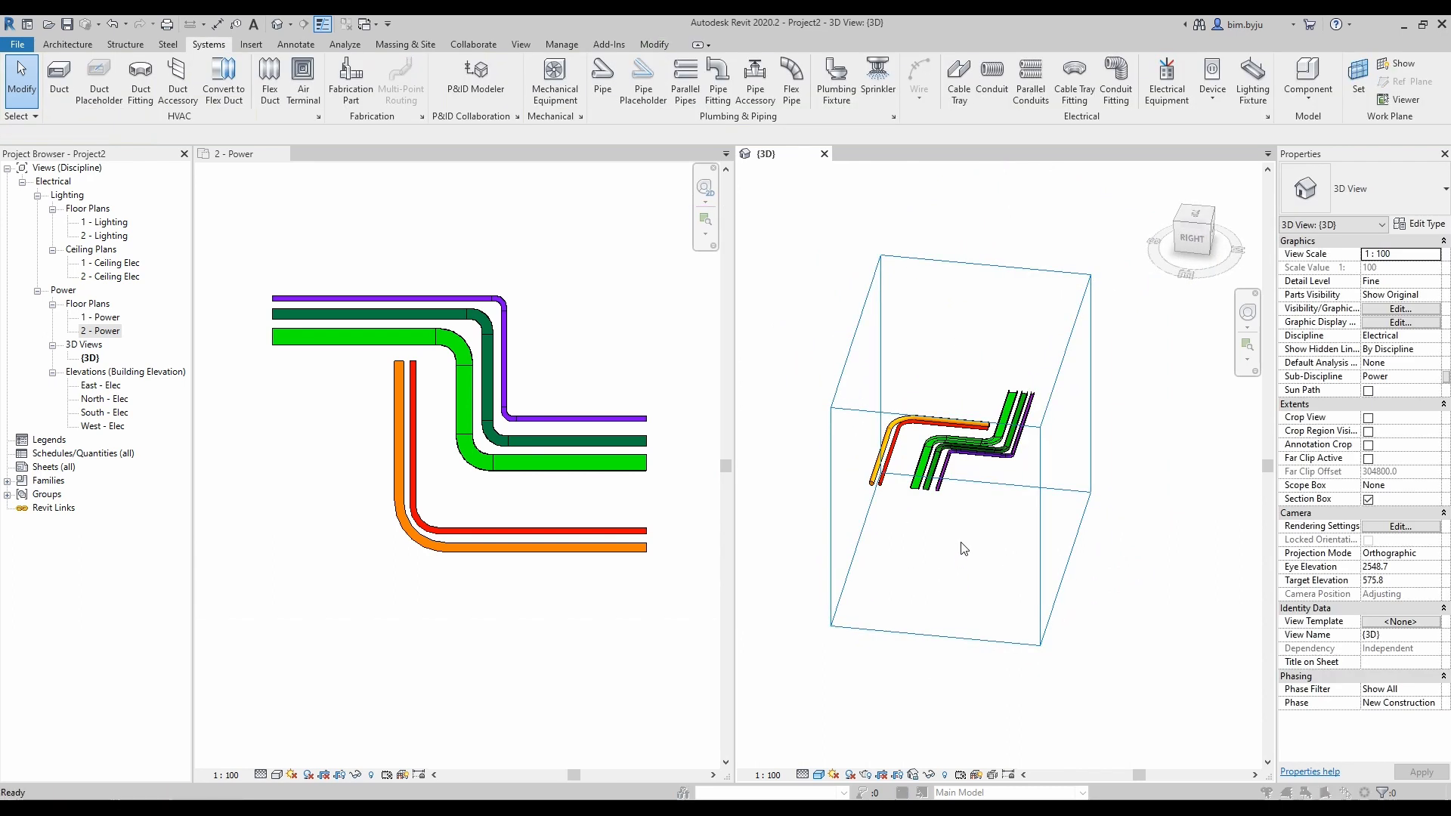
Check the {3D} view's applied filters and the selection filters still available to add.
key("v")
key("g")
left_click(808, 216)
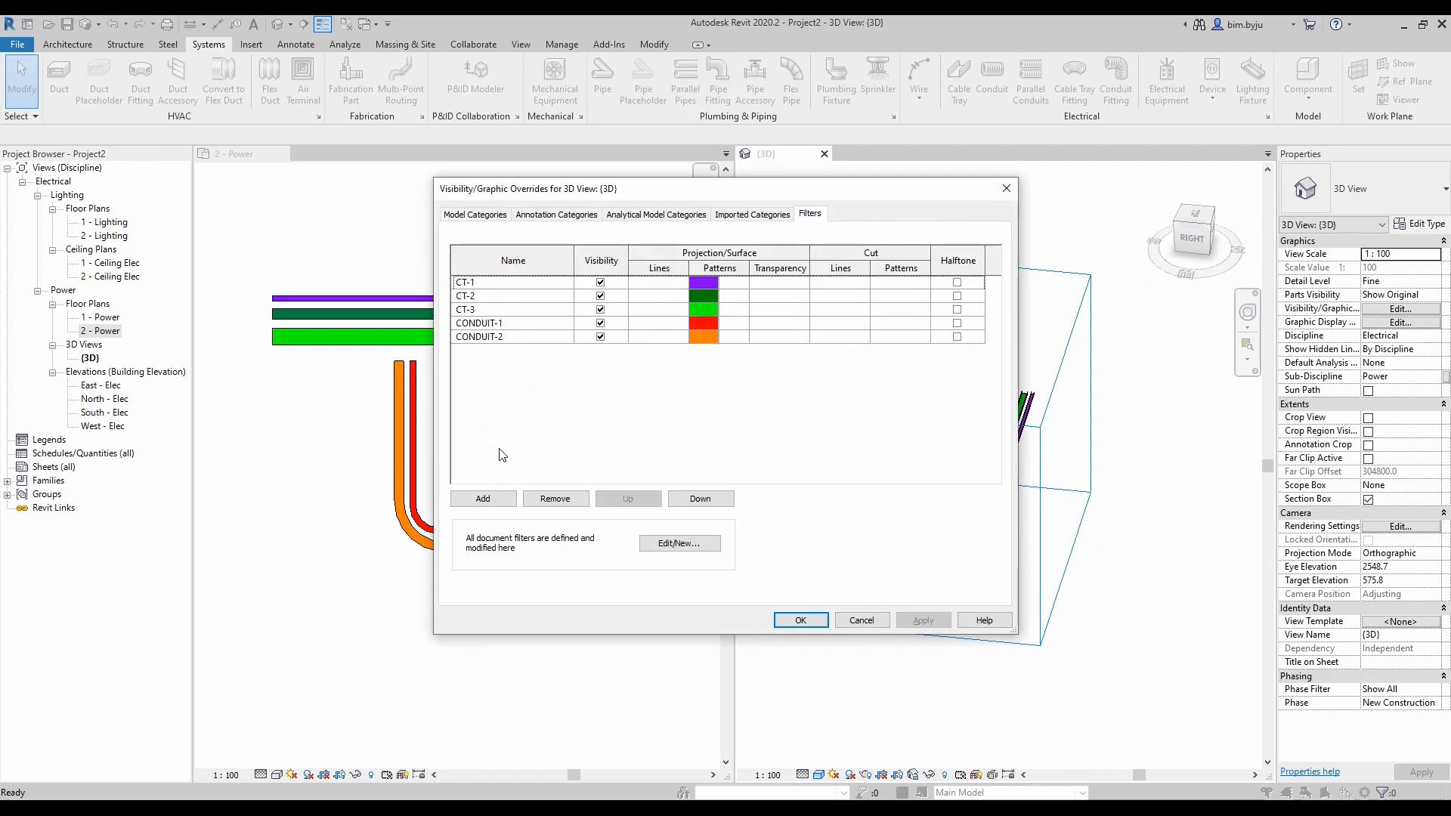
left_click(484, 500)
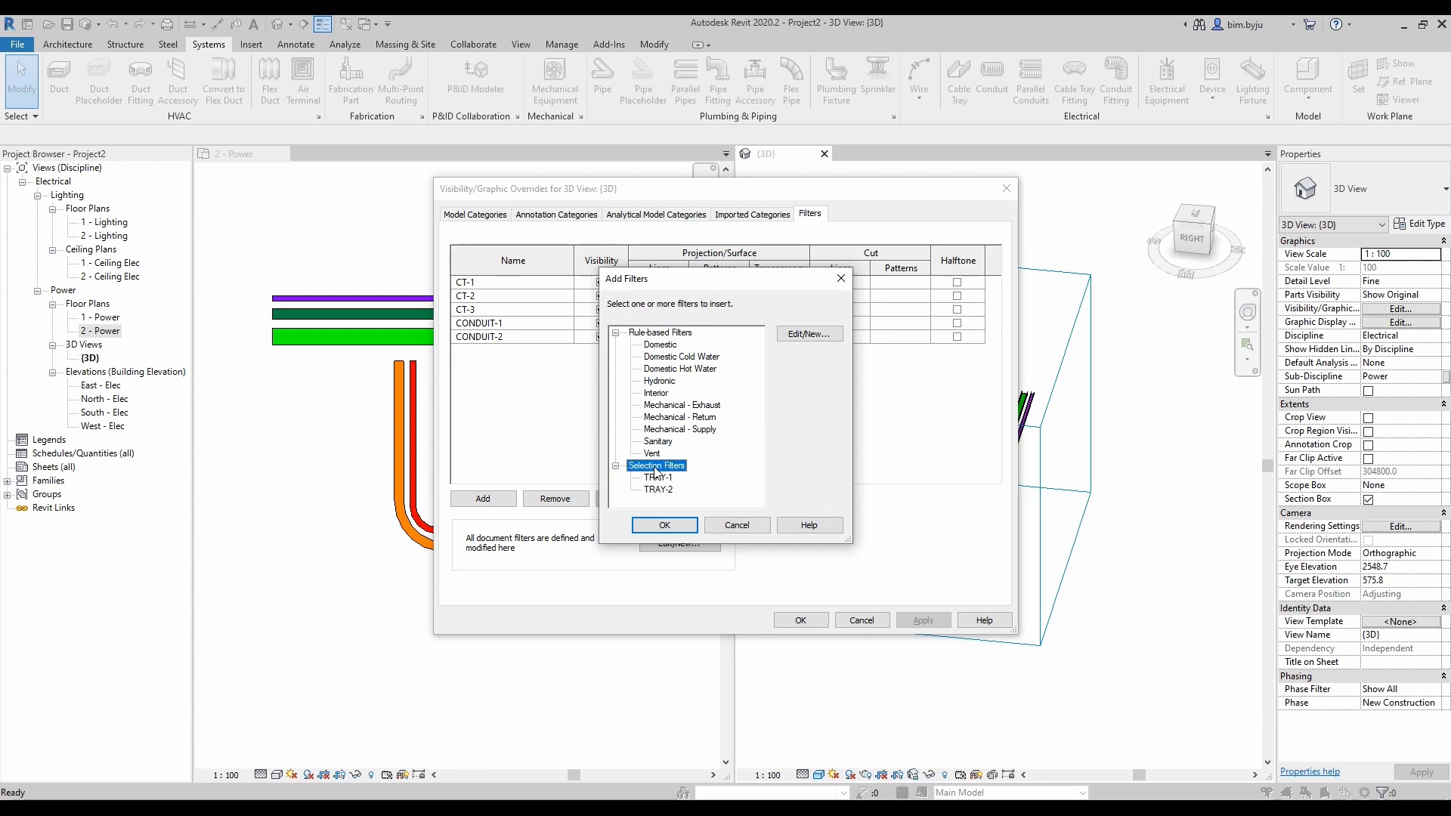
left_click(664, 525)
key("Return")
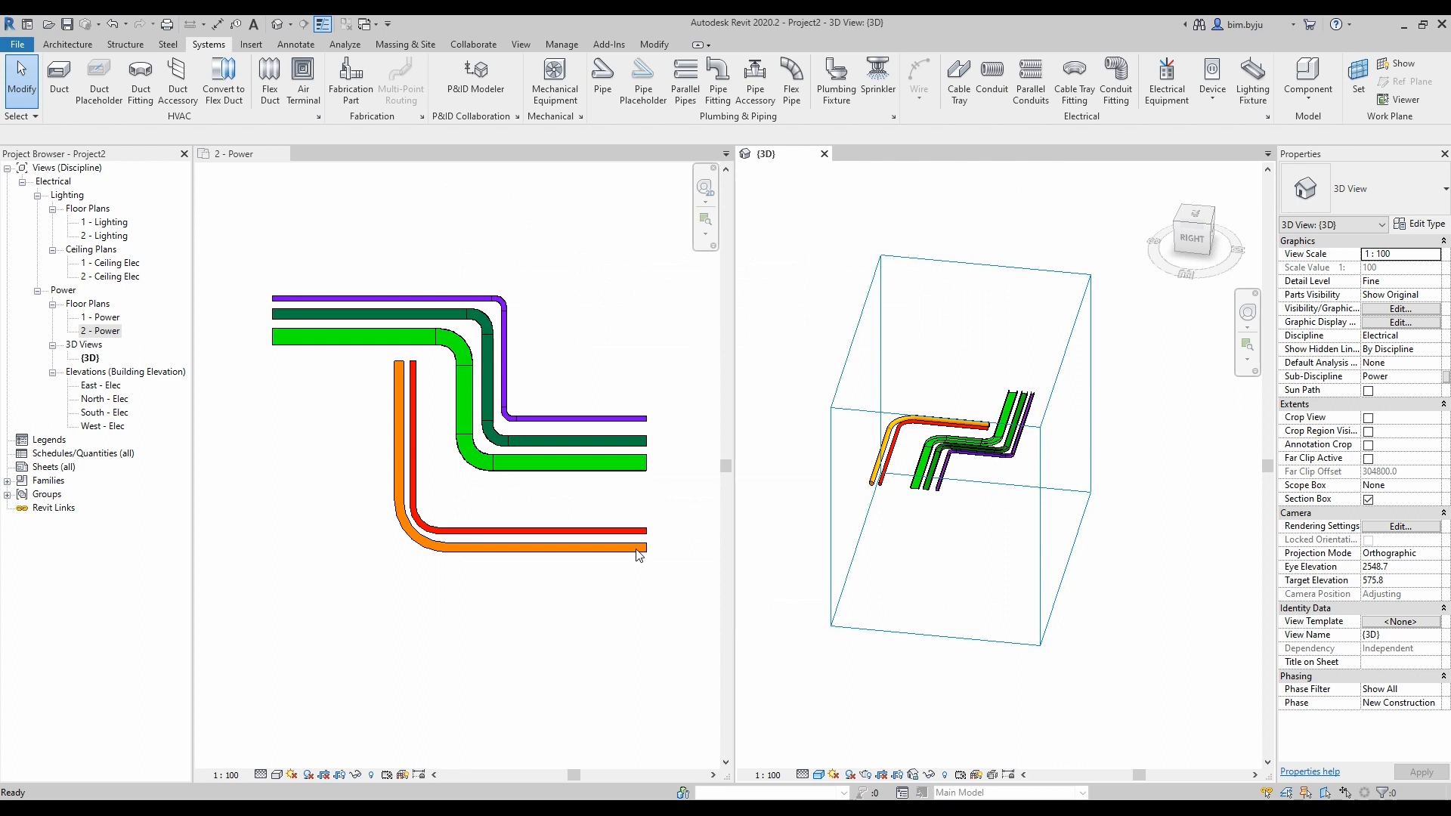
Extend the orange conduit run in the 2 - Power plan with a similar 155 mm conduit turning straight down from its right-hand end.
left_click(639, 552)
left_click(639, 549)
right_click(633, 549)
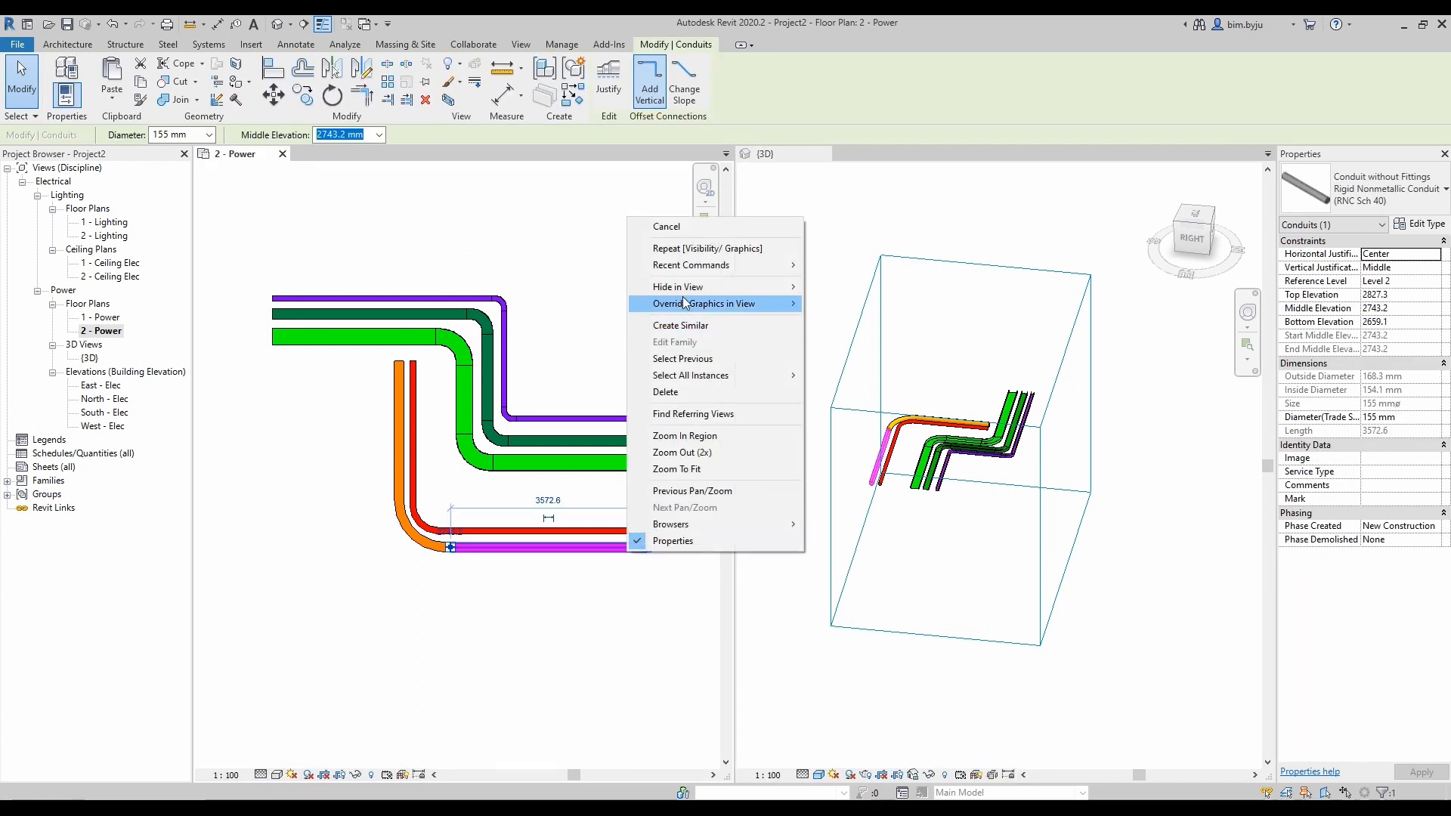
left_click(680, 325)
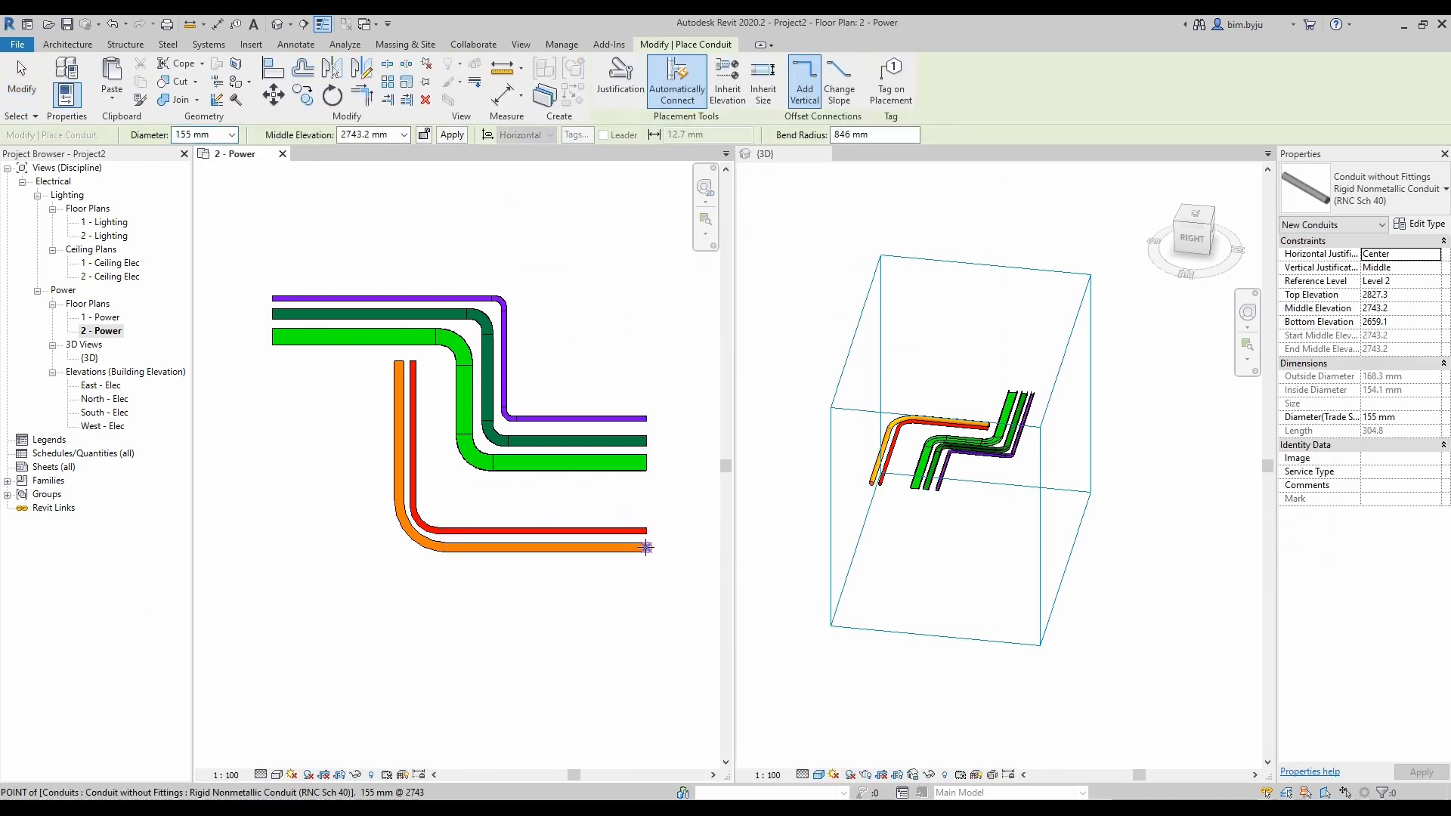
left_click(646, 547)
left_click(646, 694)
key("Escape")
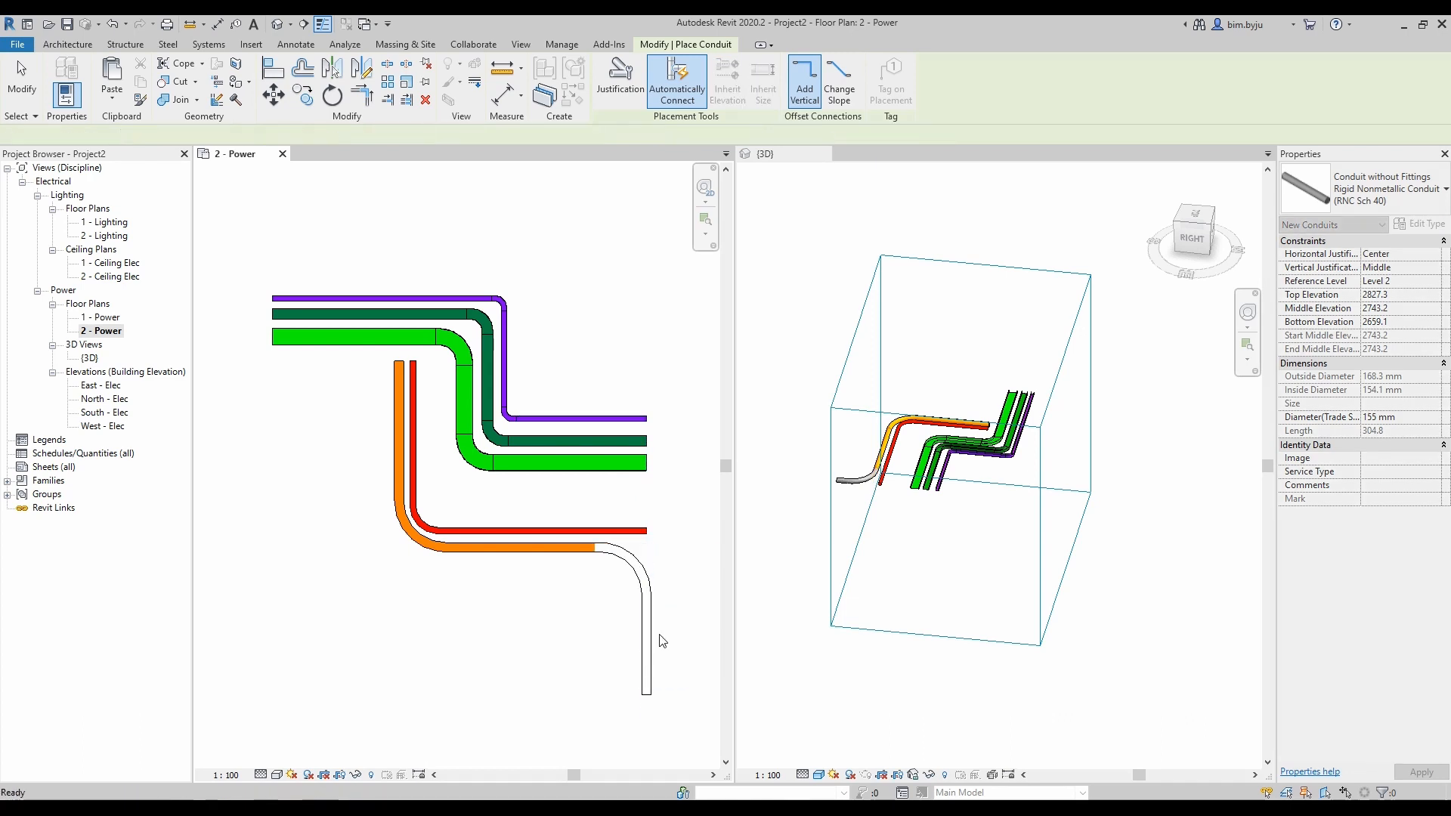
middle_click_drag(660, 637, 679, 516)
key("Escape")
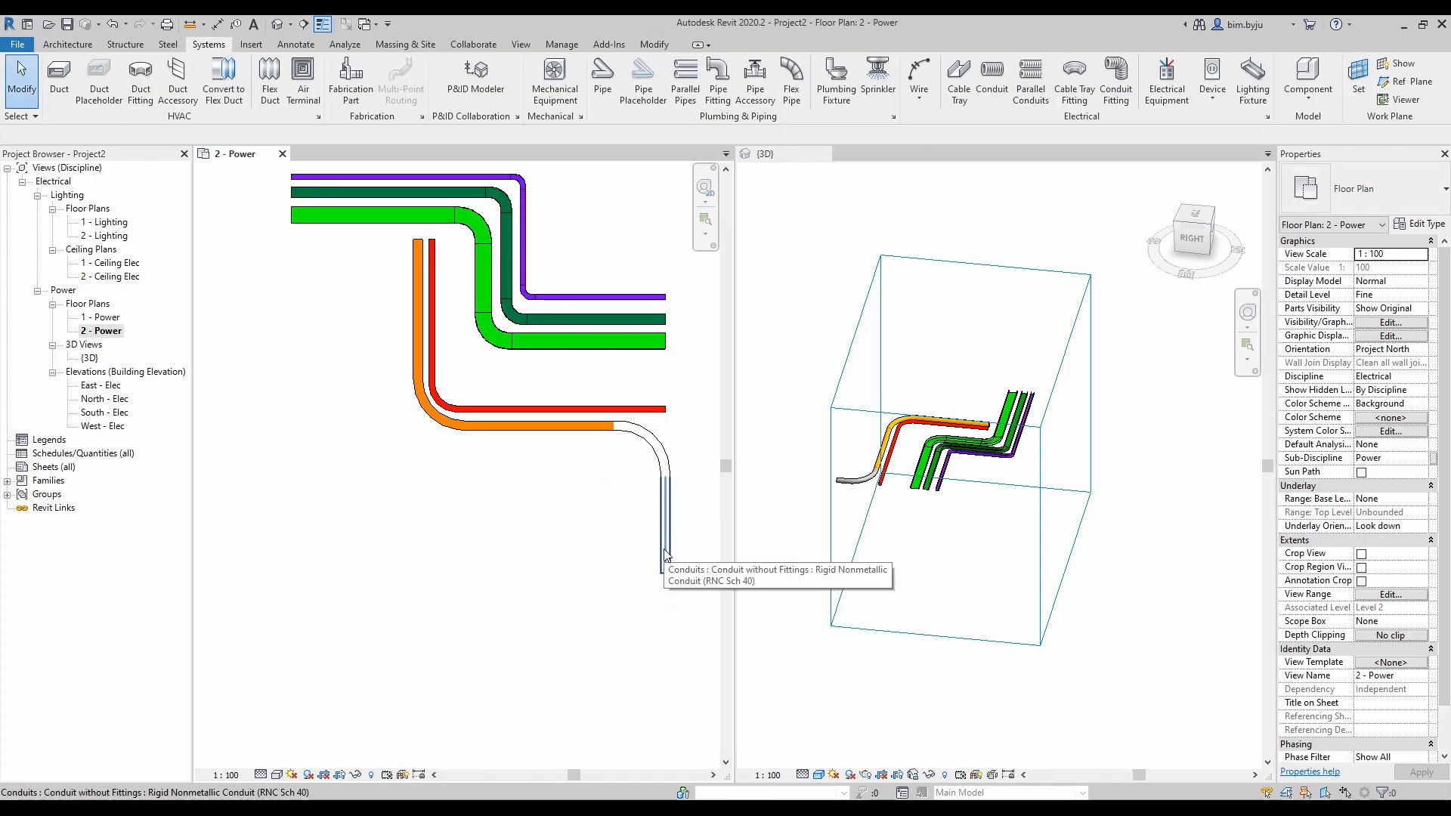
Edit the CONDUIT-2 selection filter to include the new elbow and straight conduit extending the orange run.
left_click(419, 260)
left_click(418, 261)
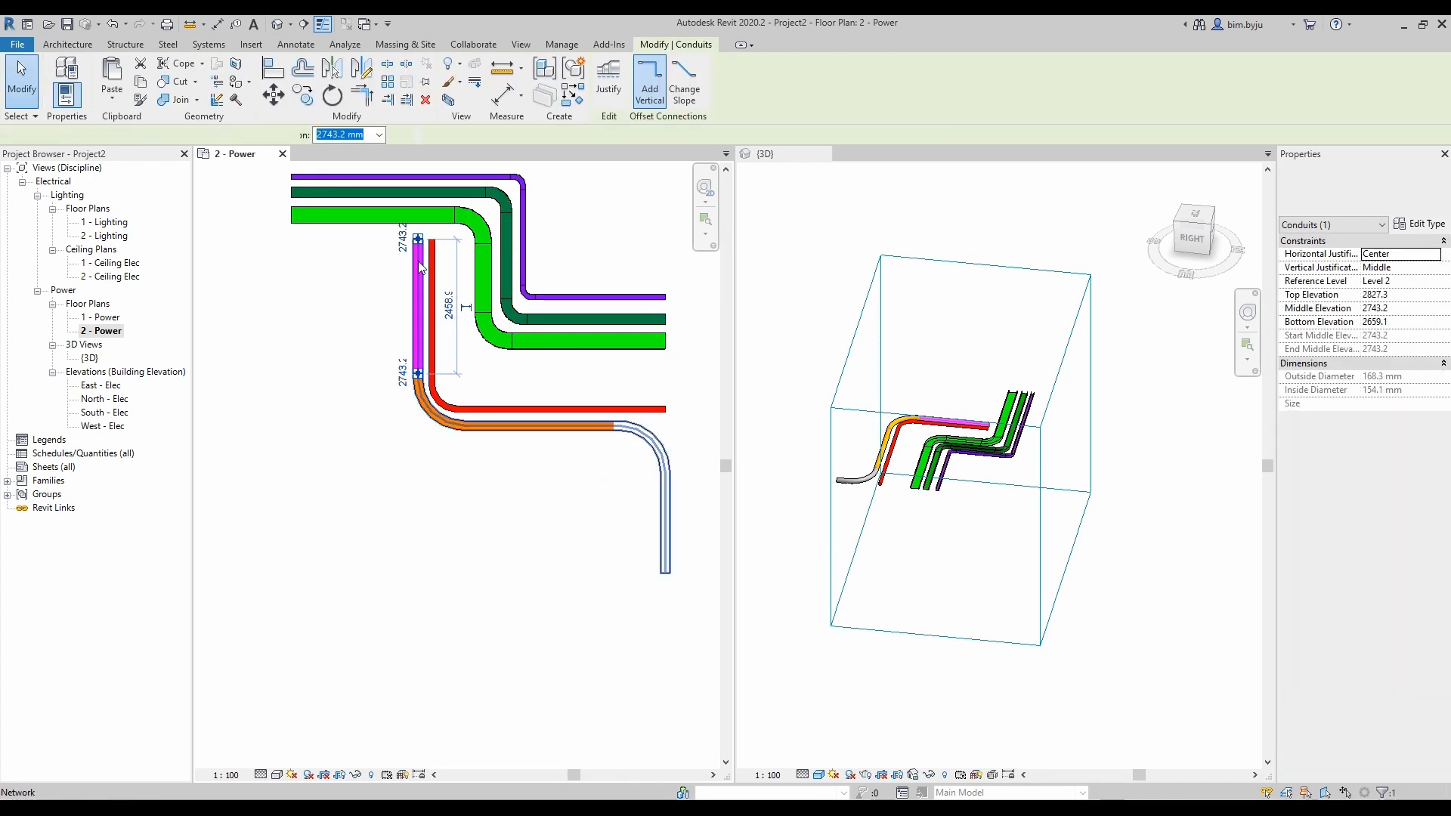
left_click(762, 101)
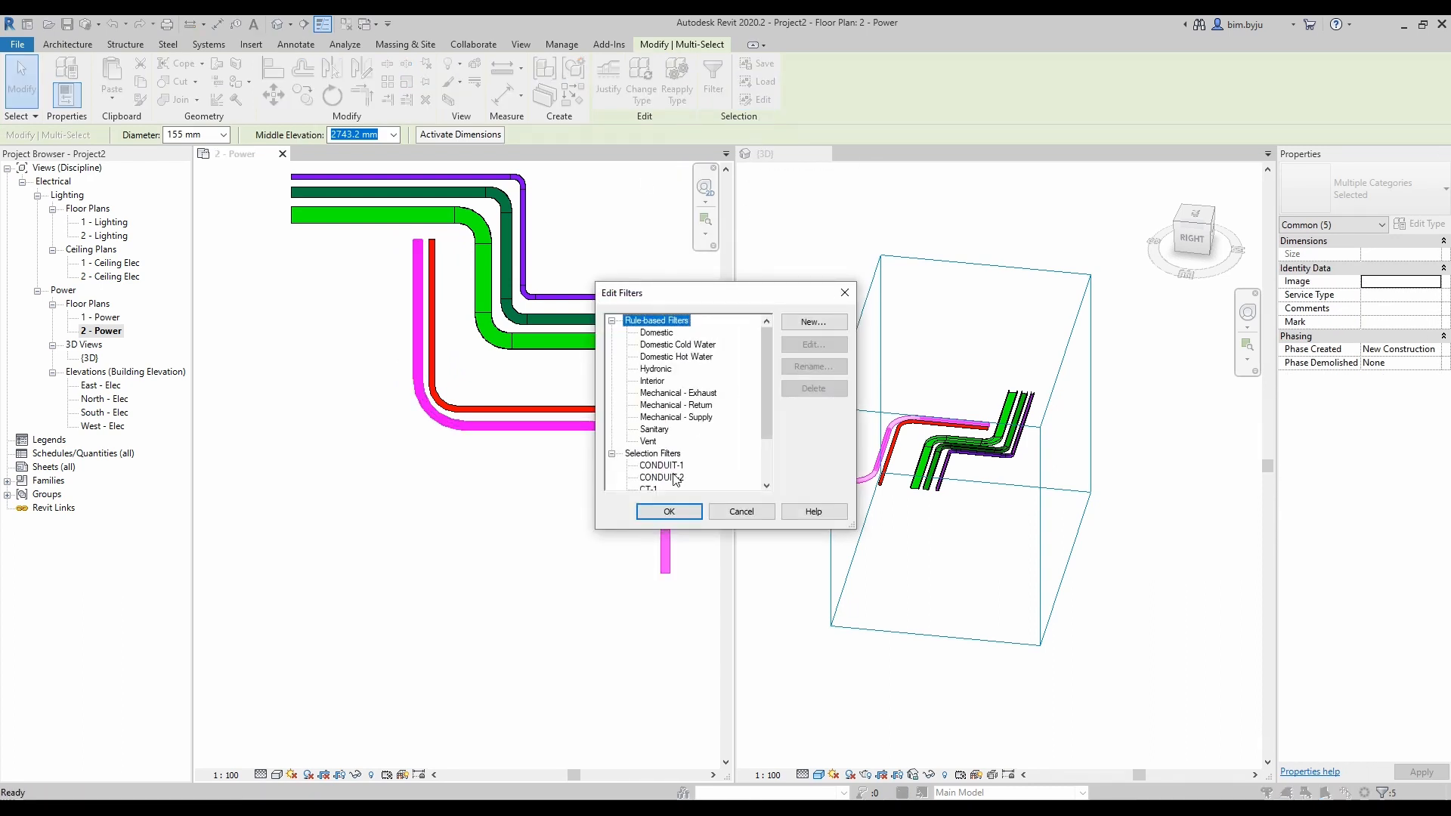
left_click(811, 347)
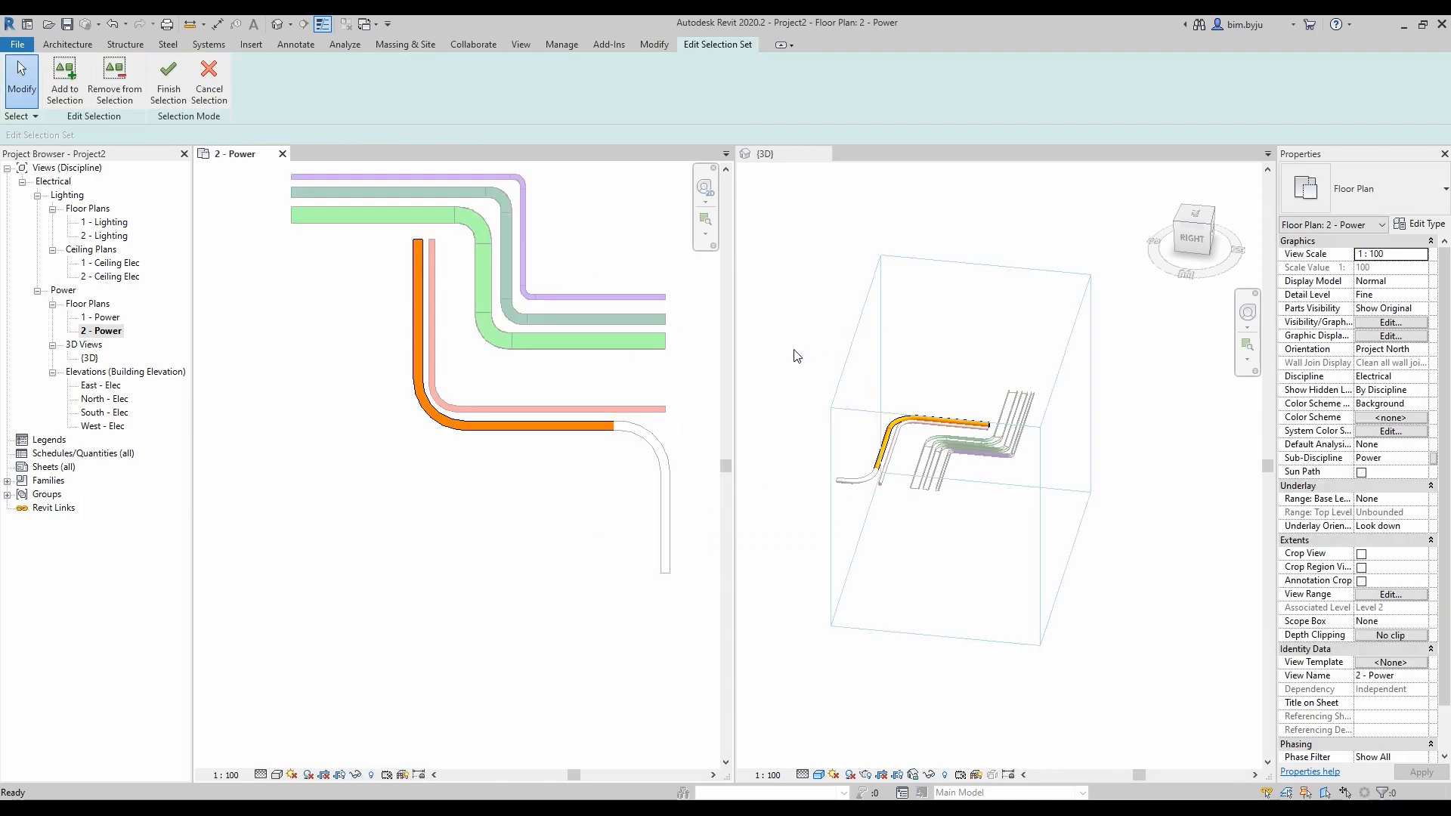
left_click(73, 89)
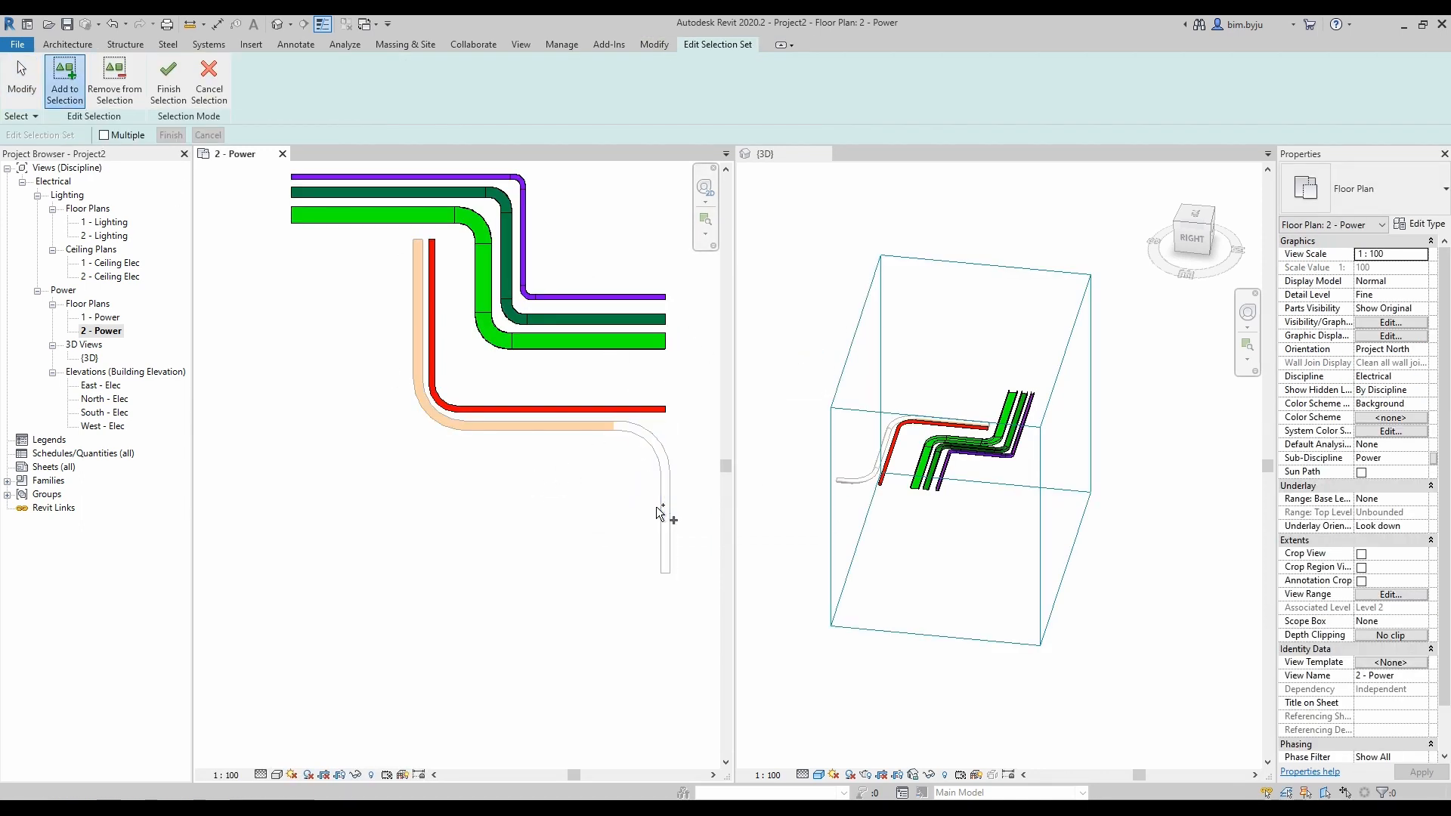
left_click(168, 96)
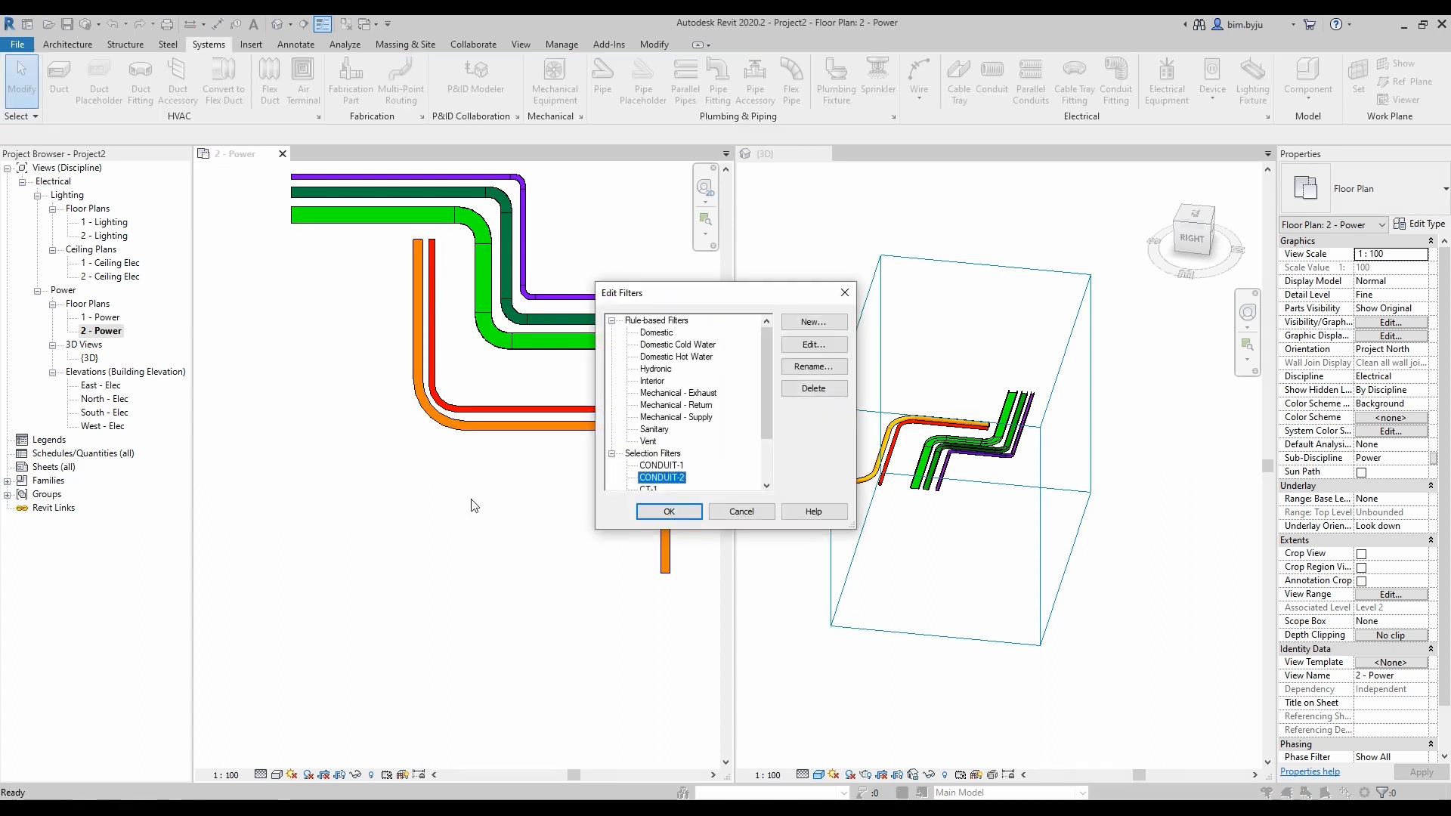
left_click(670, 513)
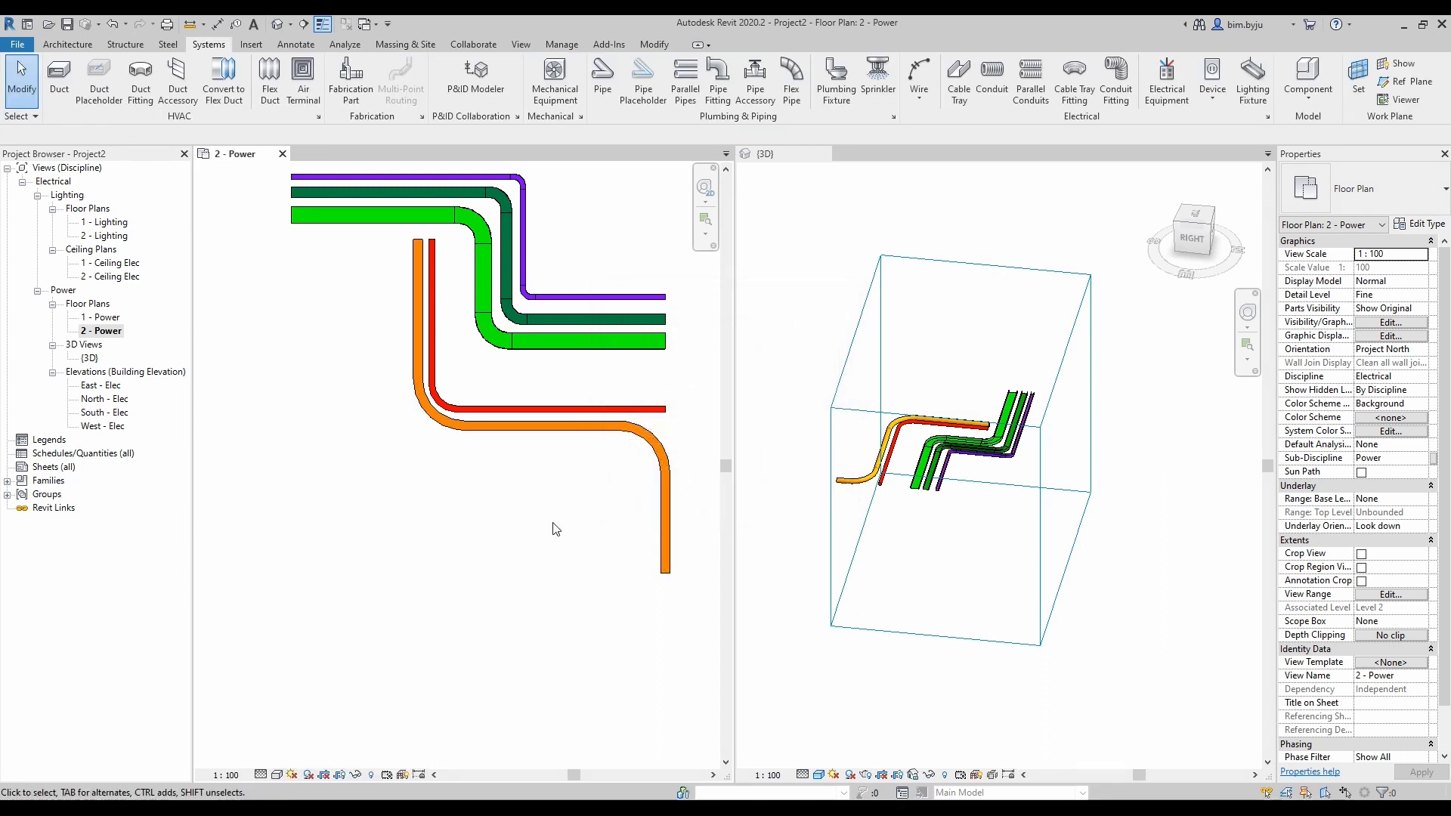
Stretch the horizontal red conduit's right-hand end in the 2 - Power plan to a length of about 4651 mm.
middle_click_drag(561, 533, 393, 492)
left_click(492, 368)
left_click_drag(496, 367, 546, 366)
Continue the red run from its right-hand end with 103 mm conduit going down, right, and about 4400 mm back up.
right_click(546, 366)
left_click(586, 437)
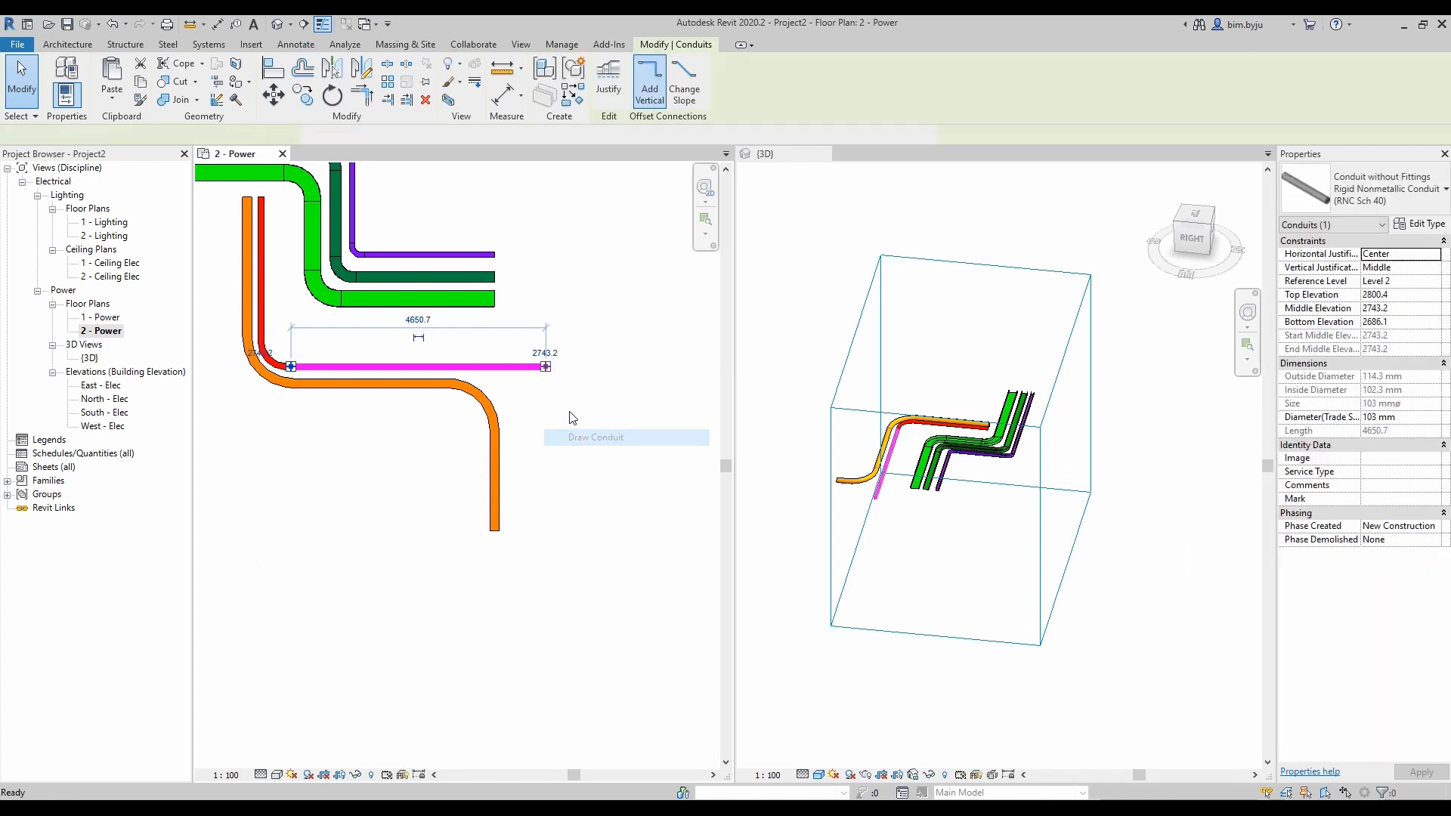
left_click(542, 554)
middle_click_drag(633, 564, 425, 485)
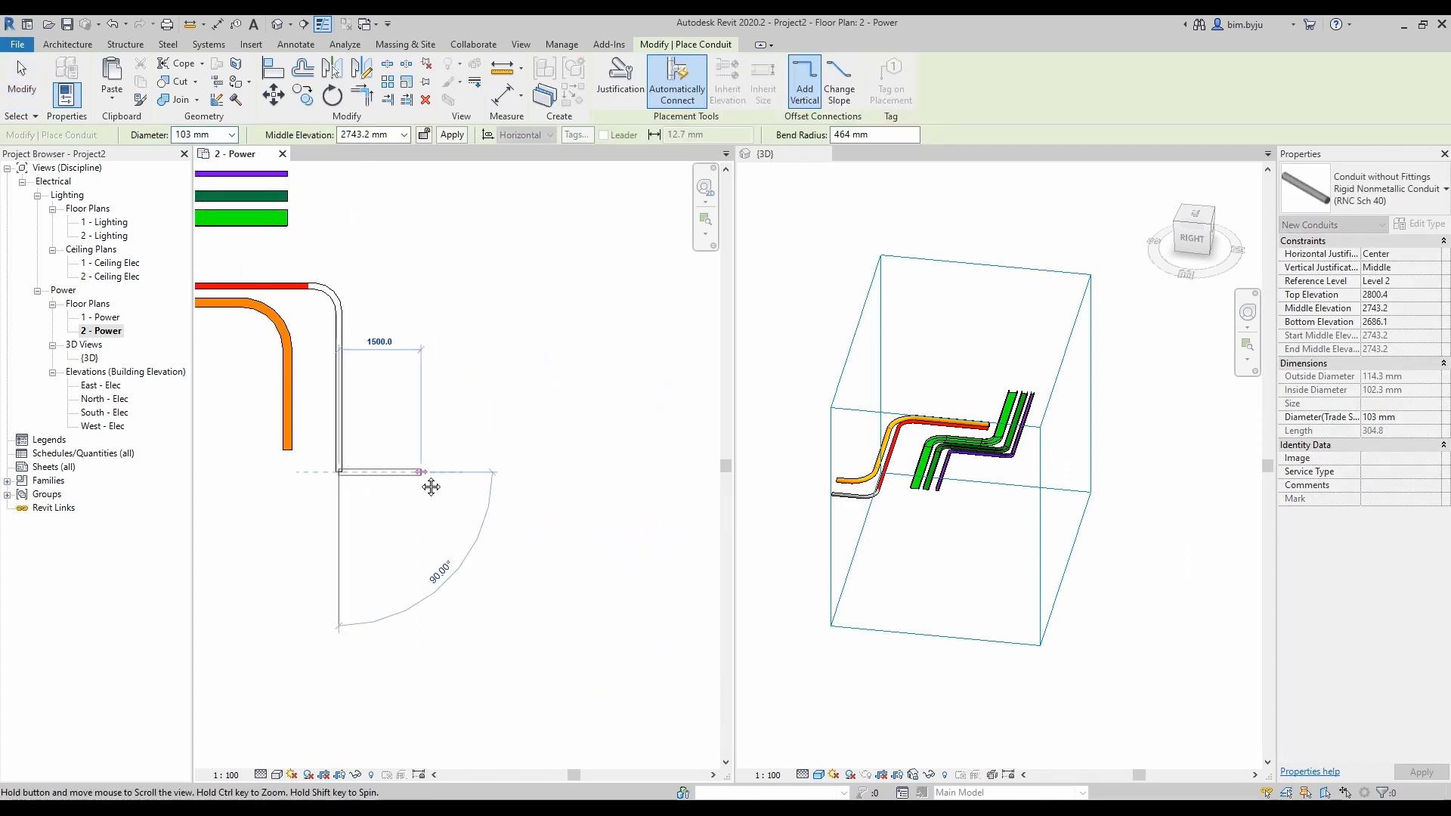
scroll(426, 484, "down", 2)
left_click(551, 478)
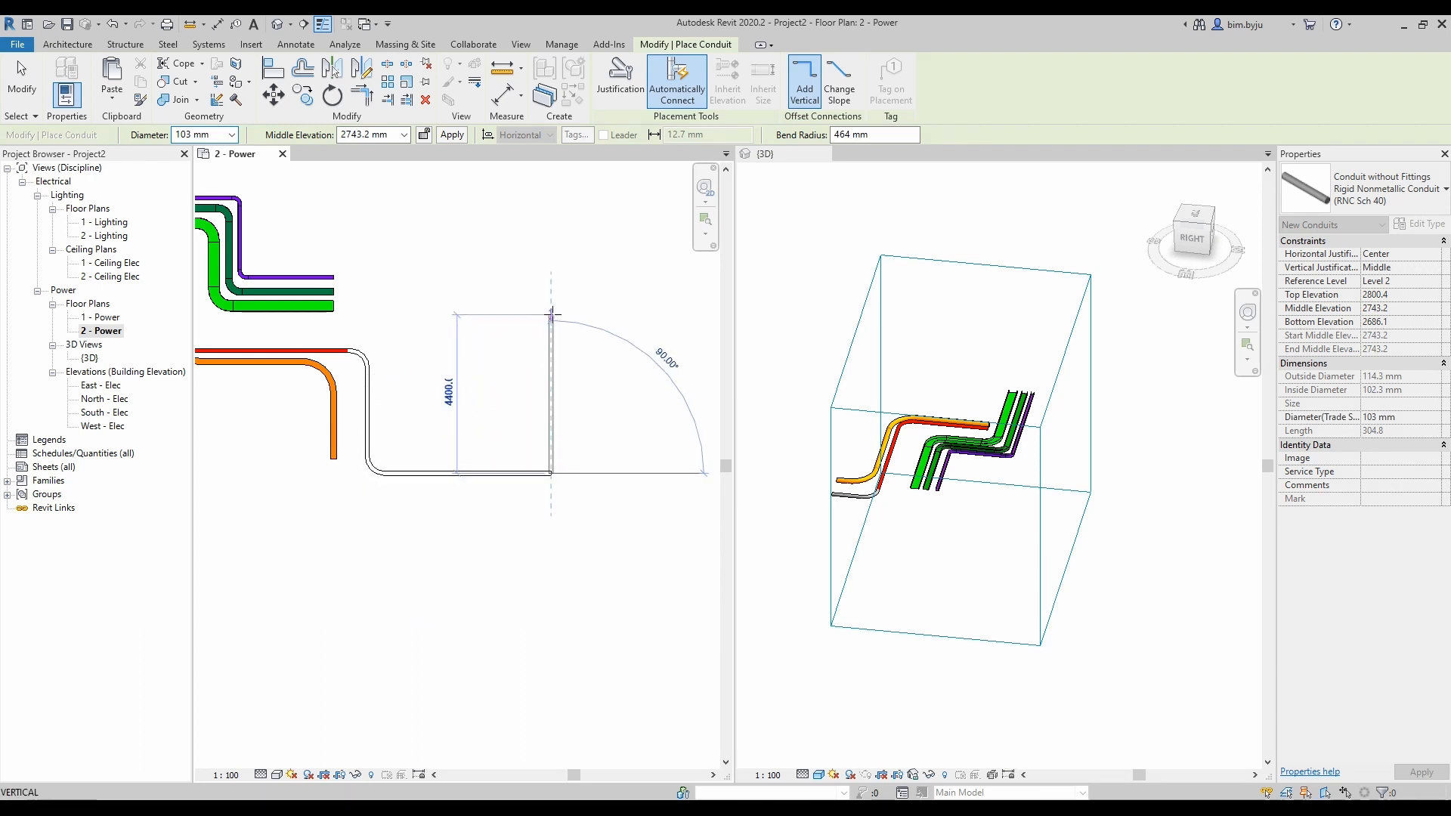
left_click(551, 316)
key("Escape")
key("Escape")
Edit the CONDUIT-1 selection filter to include all the new conduits and elbows extending the red run.
scroll(587, 454, "down", 1)
middle_click_drag(587, 454, 649, 453)
scroll(376, 313, "up", 1)
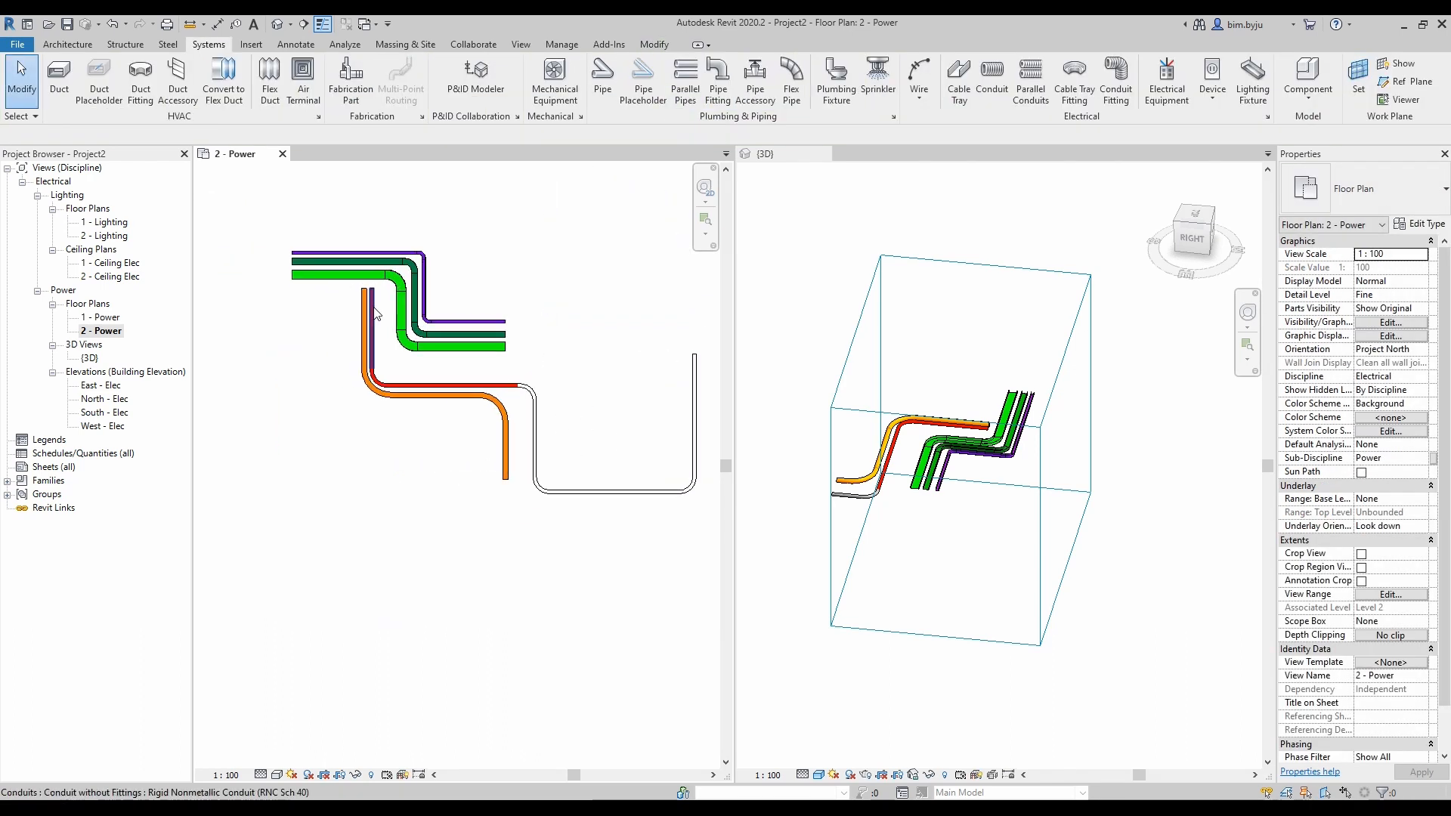
left_click(373, 316)
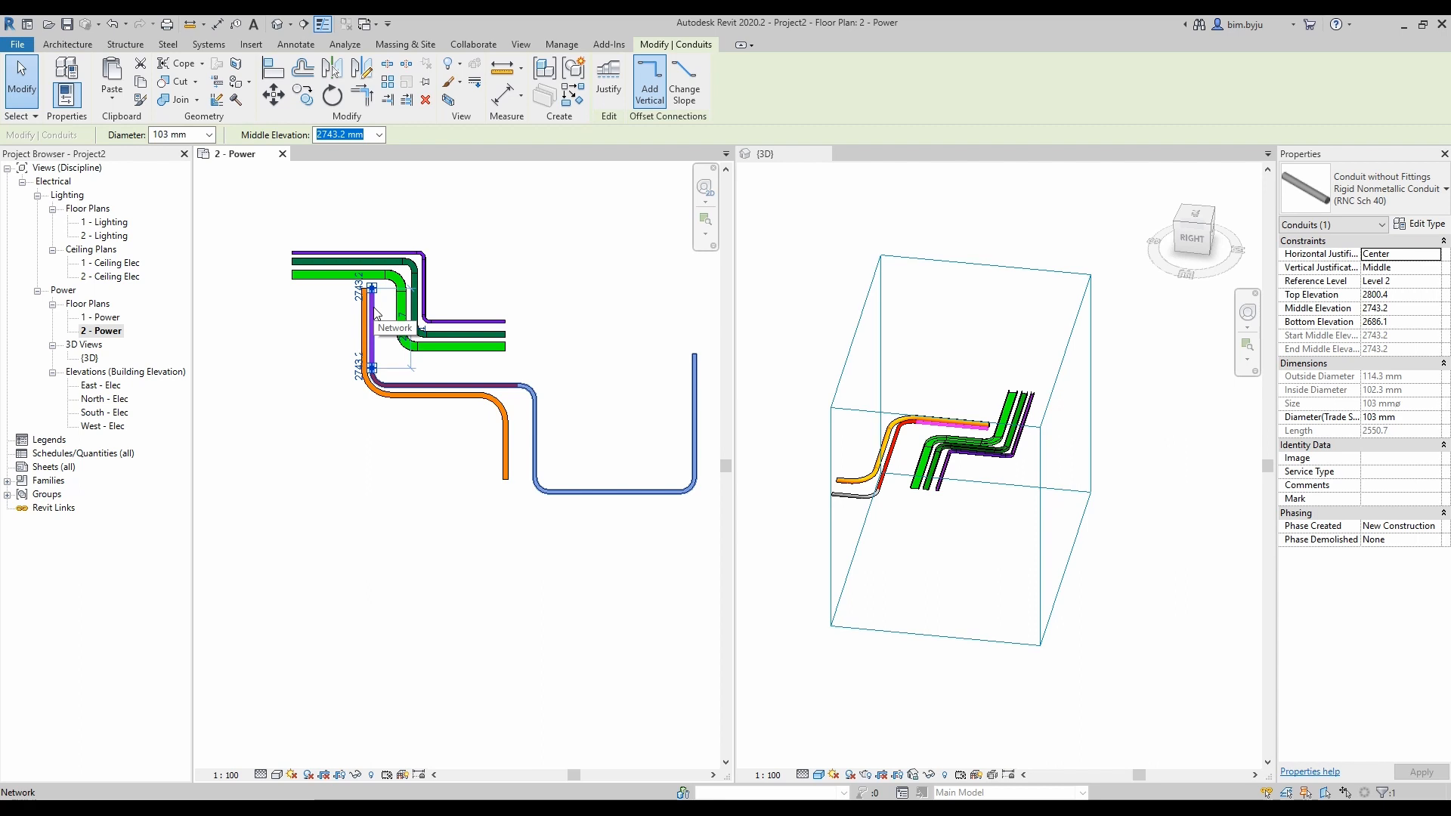
key("Escape")
left_click(374, 308)
key("Escape")
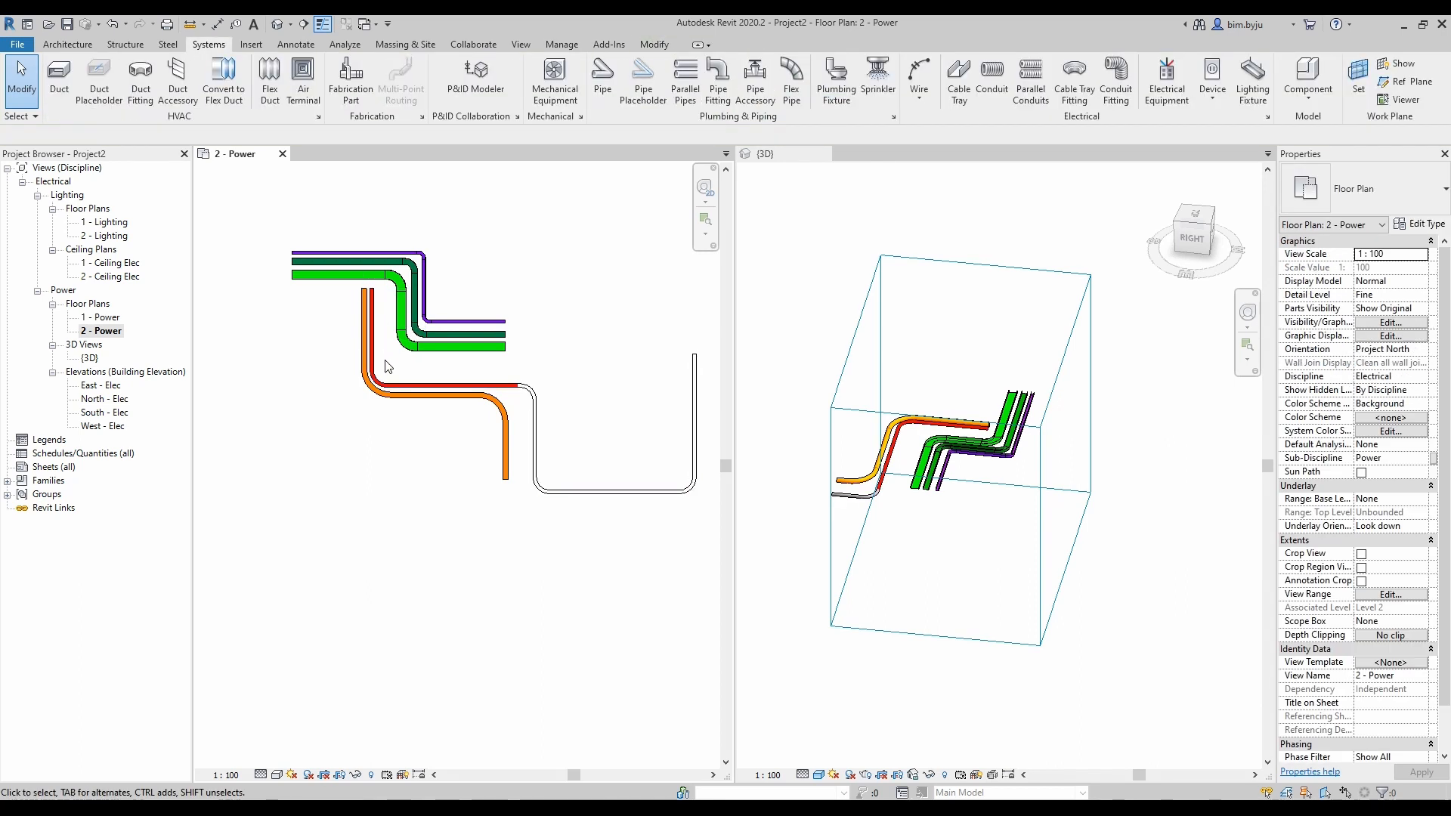
left_click(375, 336)
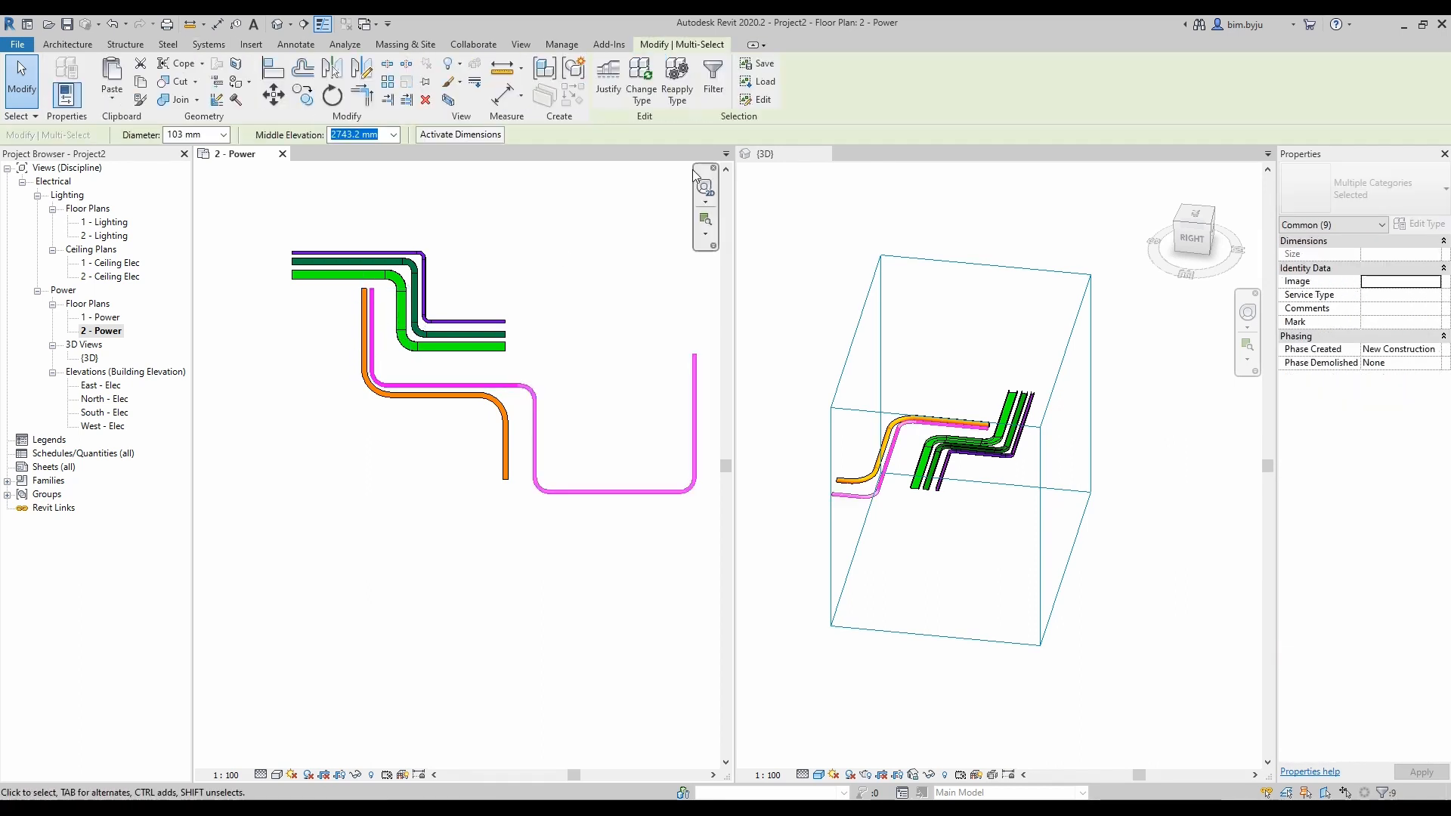
left_click(760, 98)
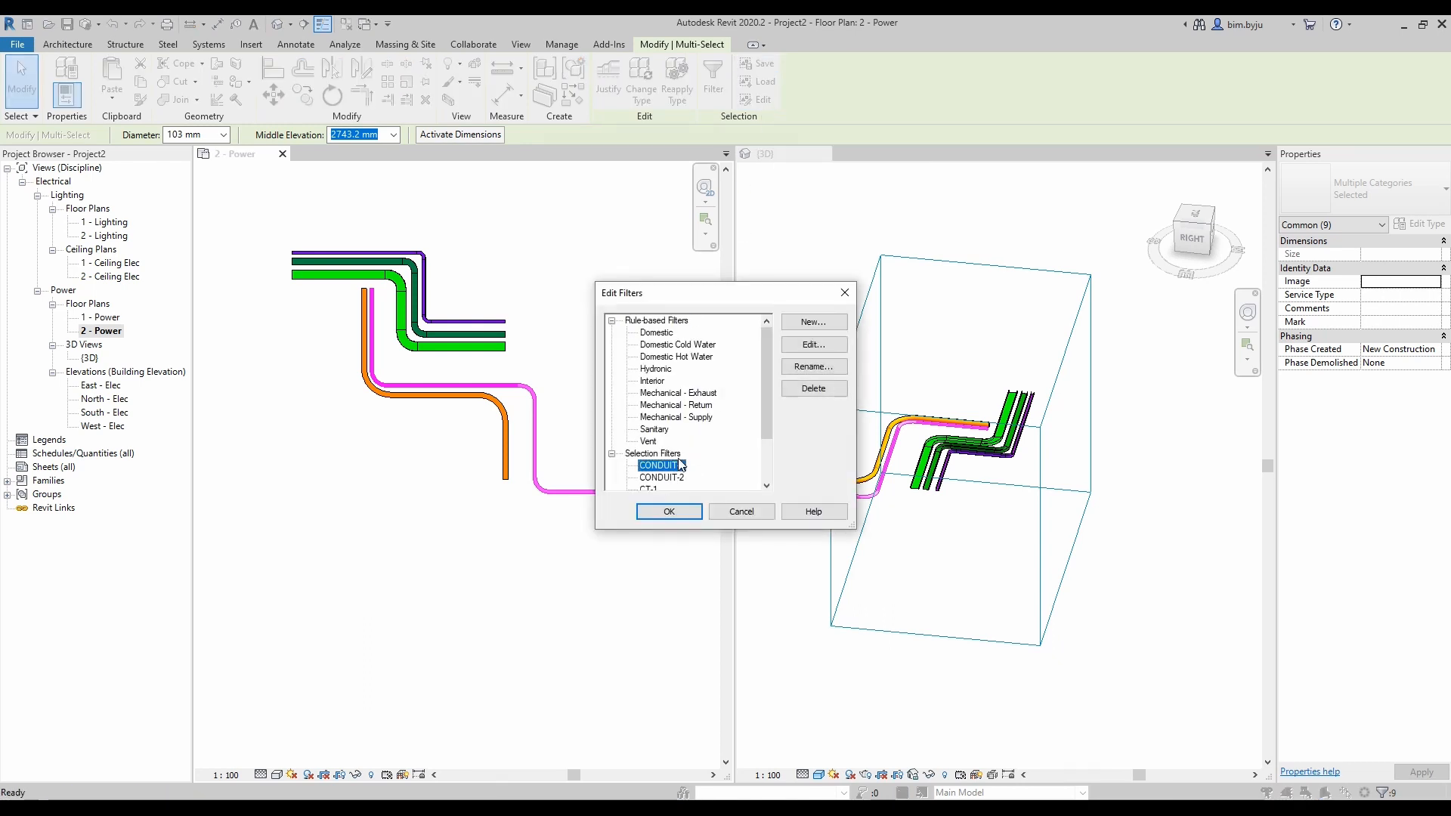
left_click(813, 347)
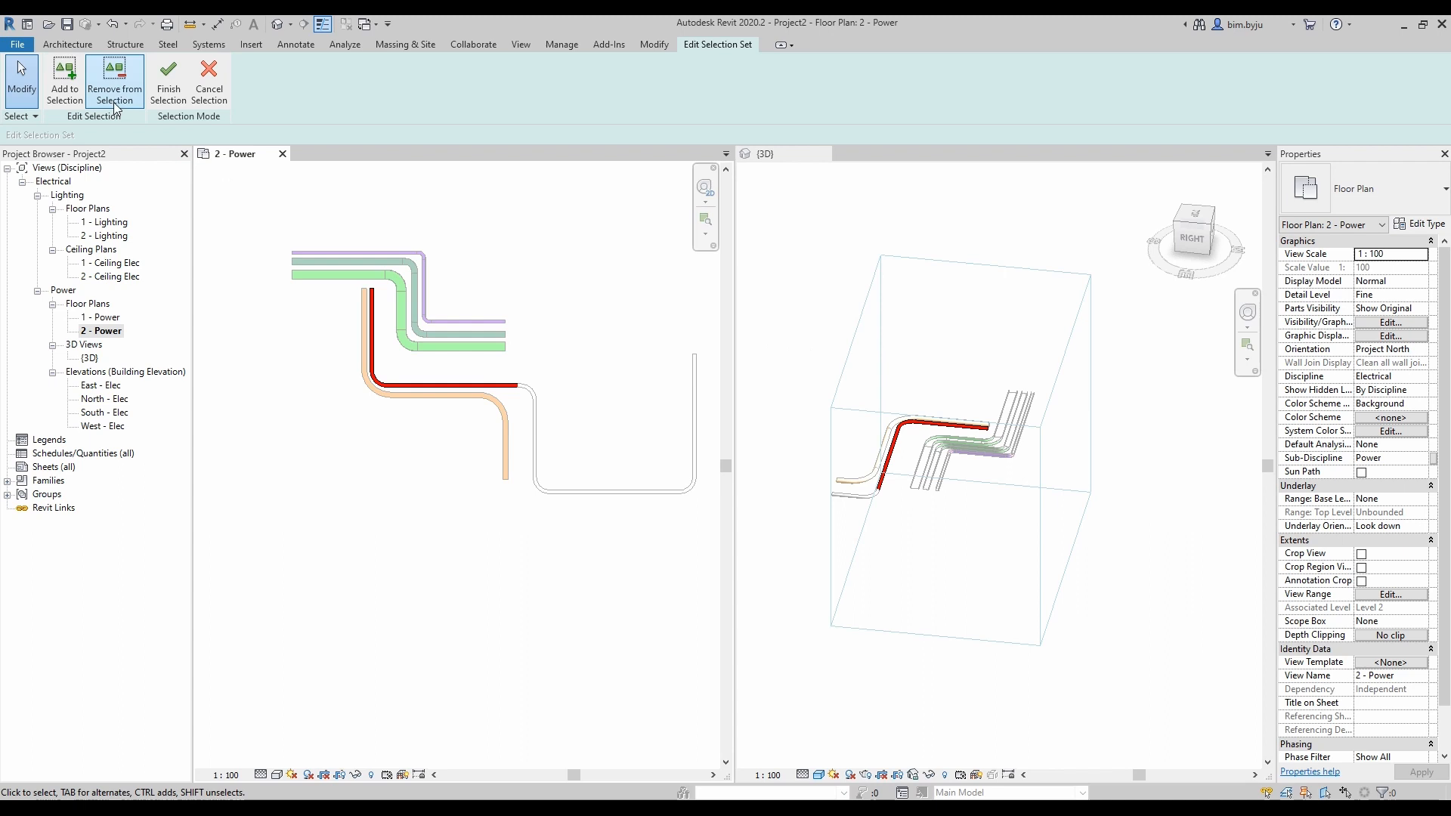
left_click(73, 92)
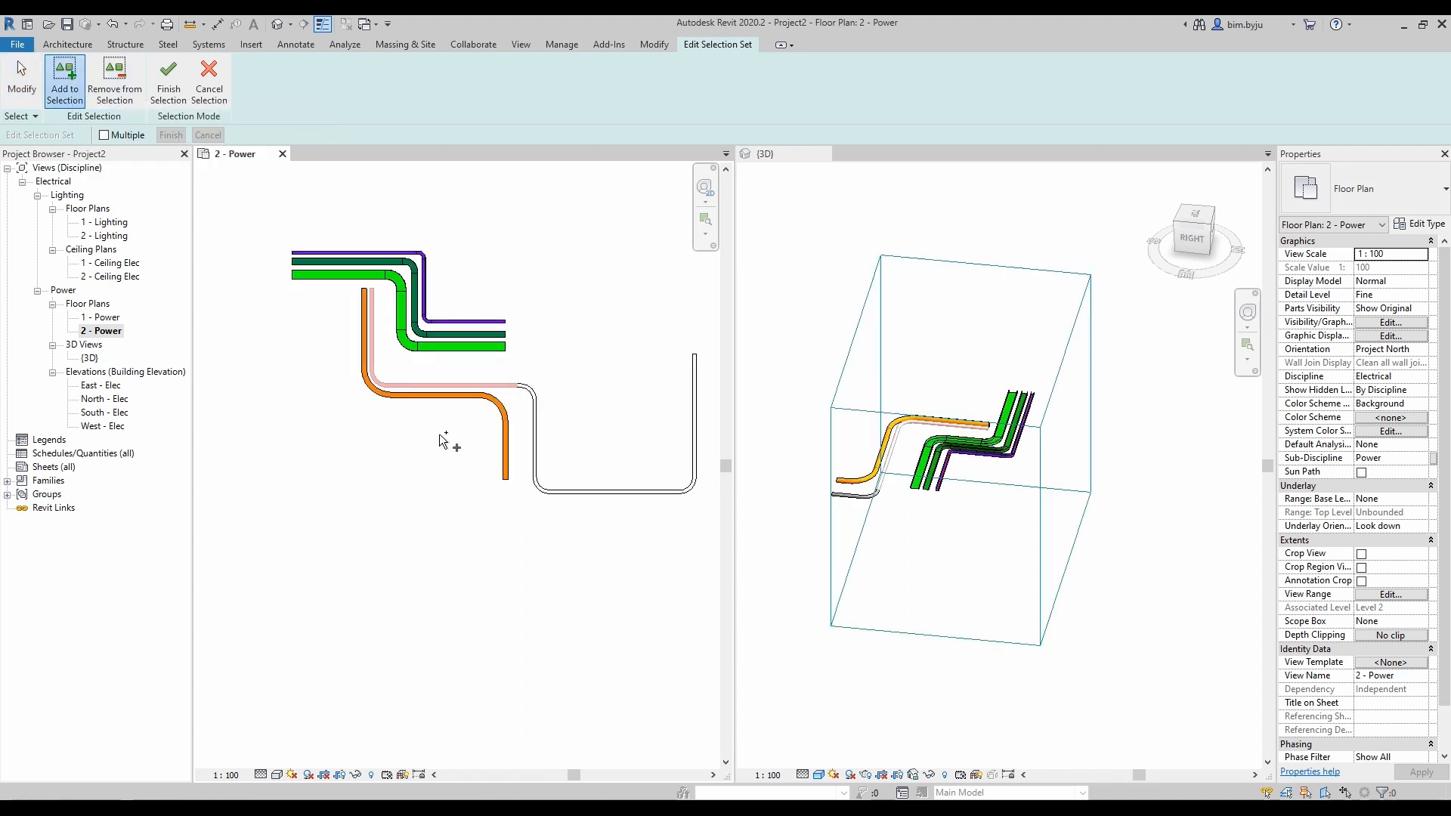
left_click(532, 393)
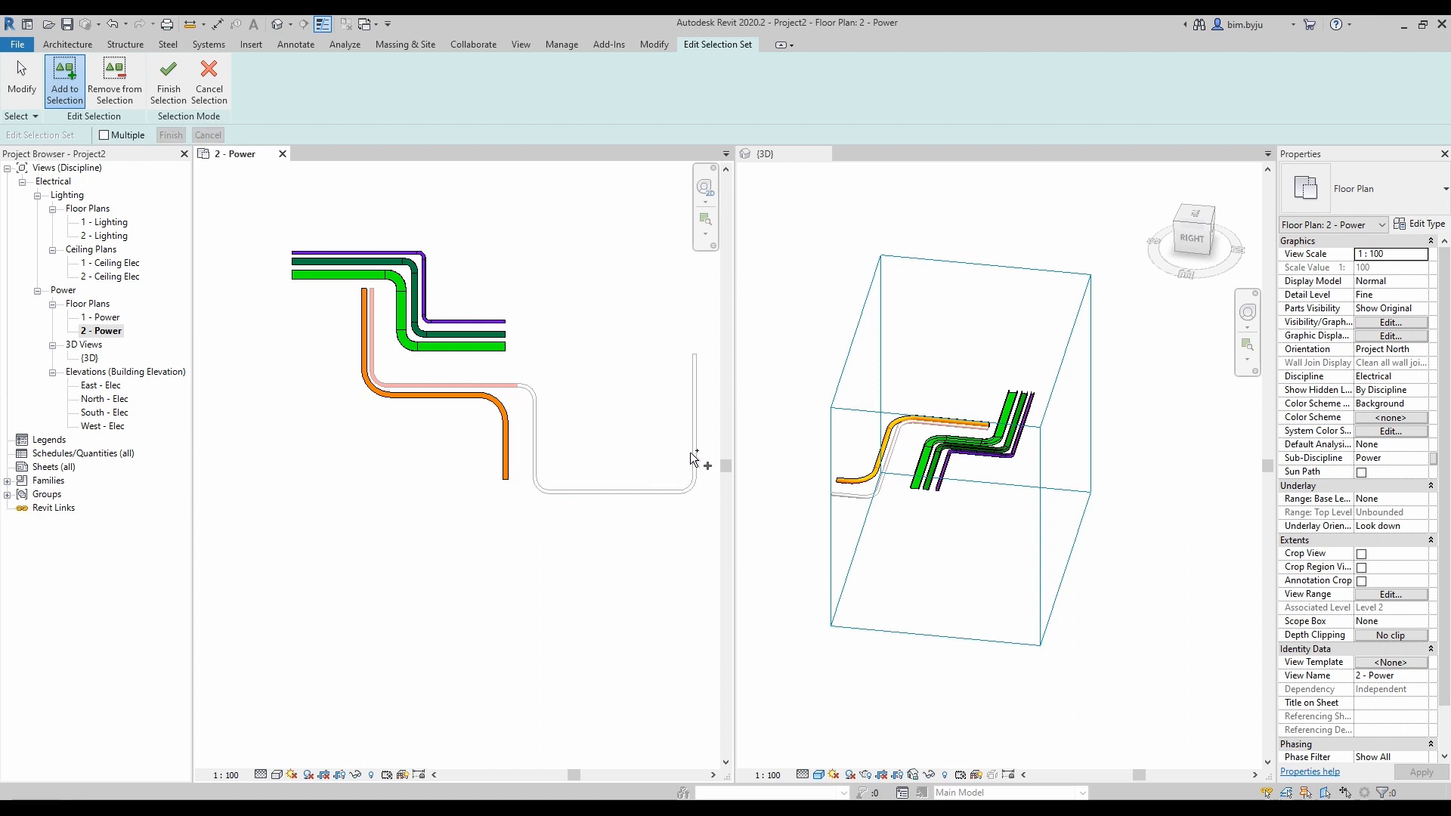
left_click(170, 89)
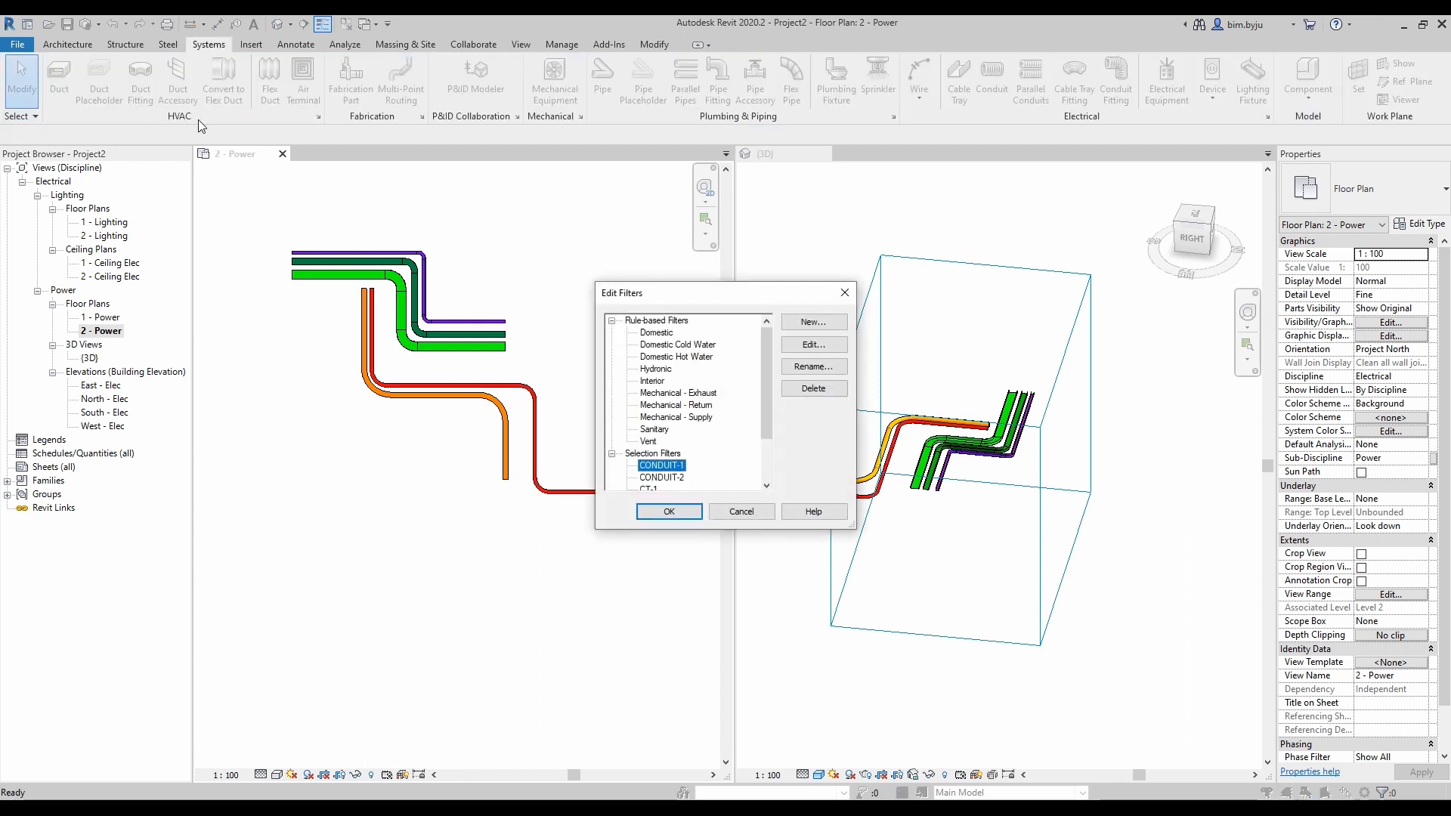
left_click(670, 513)
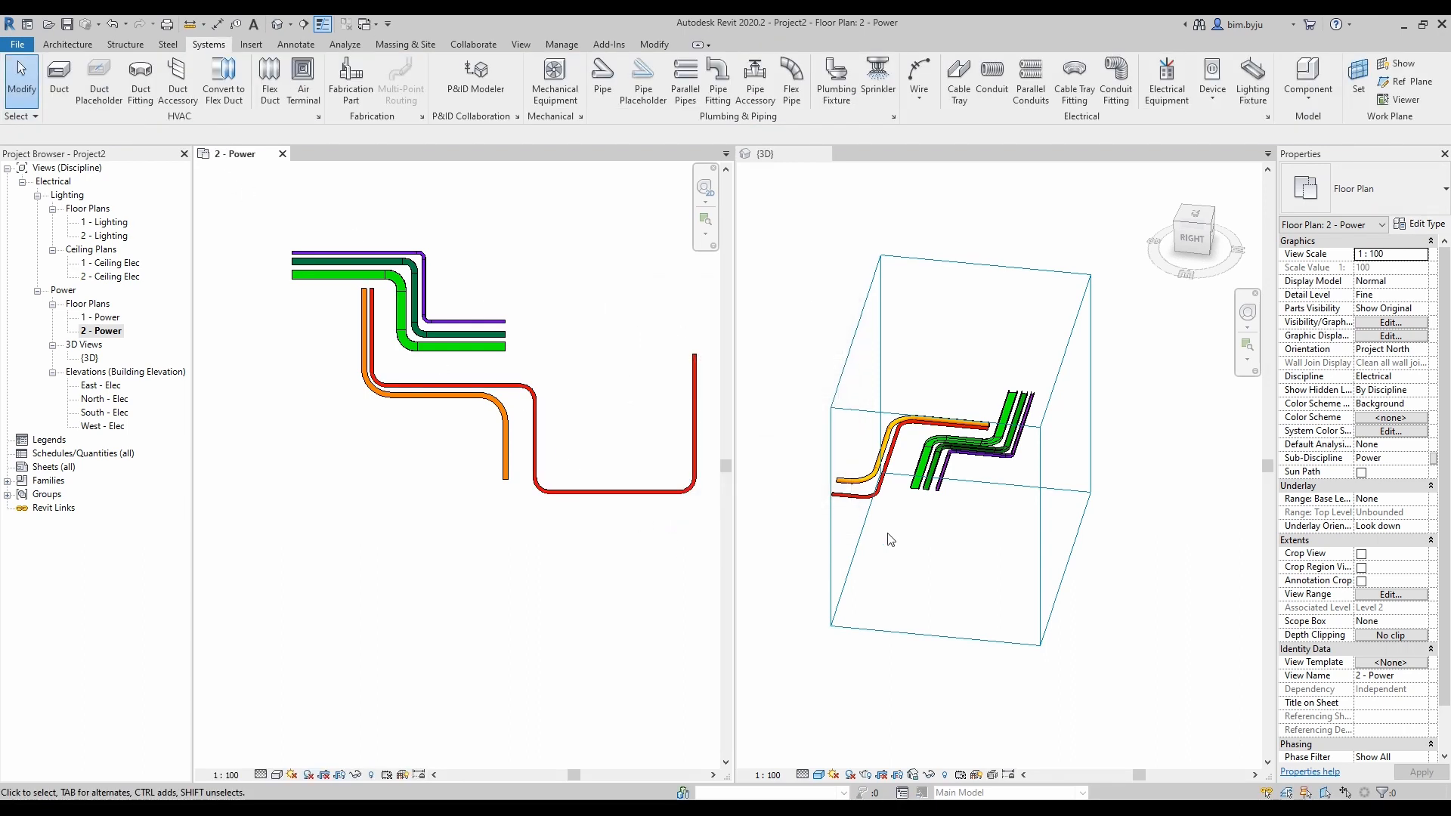
Enlarge the {3D} view's section box outward around the whole extended red conduit run, and raise its top.
scroll(968, 463, "down", 3)
left_click(971, 514)
middle_click_drag(920, 580, 1058, 602)
left_click(1050, 597)
left_click_drag(981, 476, 794, 486)
middle_click_drag(989, 617, 1017, 563, "shift")
middle_click_drag(990, 513, 1071, 538, "shift")
scroll(1127, 536, "up", 5)
middle_click_drag(983, 509, 1101, 625, "shift")
scroll(1037, 532, "down", 1)
scroll(1026, 592, "down", 2)
left_click_drag(1108, 587, 1158, 557)
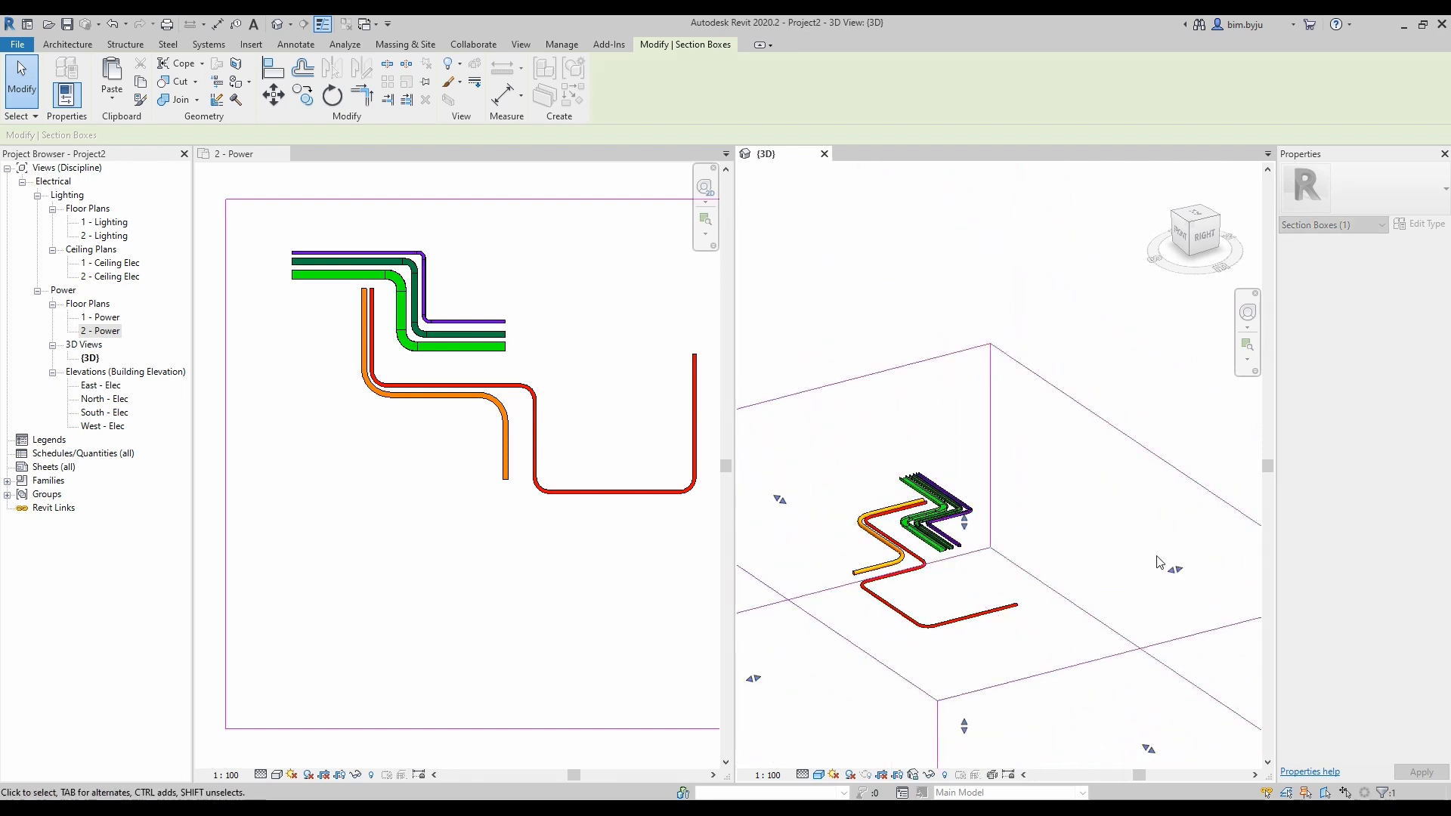
middle_click_drag(1017, 603, 924, 583, "shift")
left_click_drag(965, 518, 965, 403)
Nudge the orange run's lower vertical conduit to the right in the 2 - Power plan, close beside the parallel red conduit.
scroll(966, 546, "up", 2)
middle_click_drag(1043, 599, 1115, 671, "shift")
scroll(946, 485, "up", 5)
middle_click_drag(947, 485, 1057, 560)
scroll(409, 378, "up", 5)
scroll(423, 433, "down", 8)
scroll(461, 482, "up", 3)
left_click(458, 514)
left_click(458, 514)
key("Right")
key("Right")
key("Right")
key("Right")
key("Right")
key("Right")
key("Right")
key("Right")
key("Right")
key("Right")
key("Right")
key("Right")
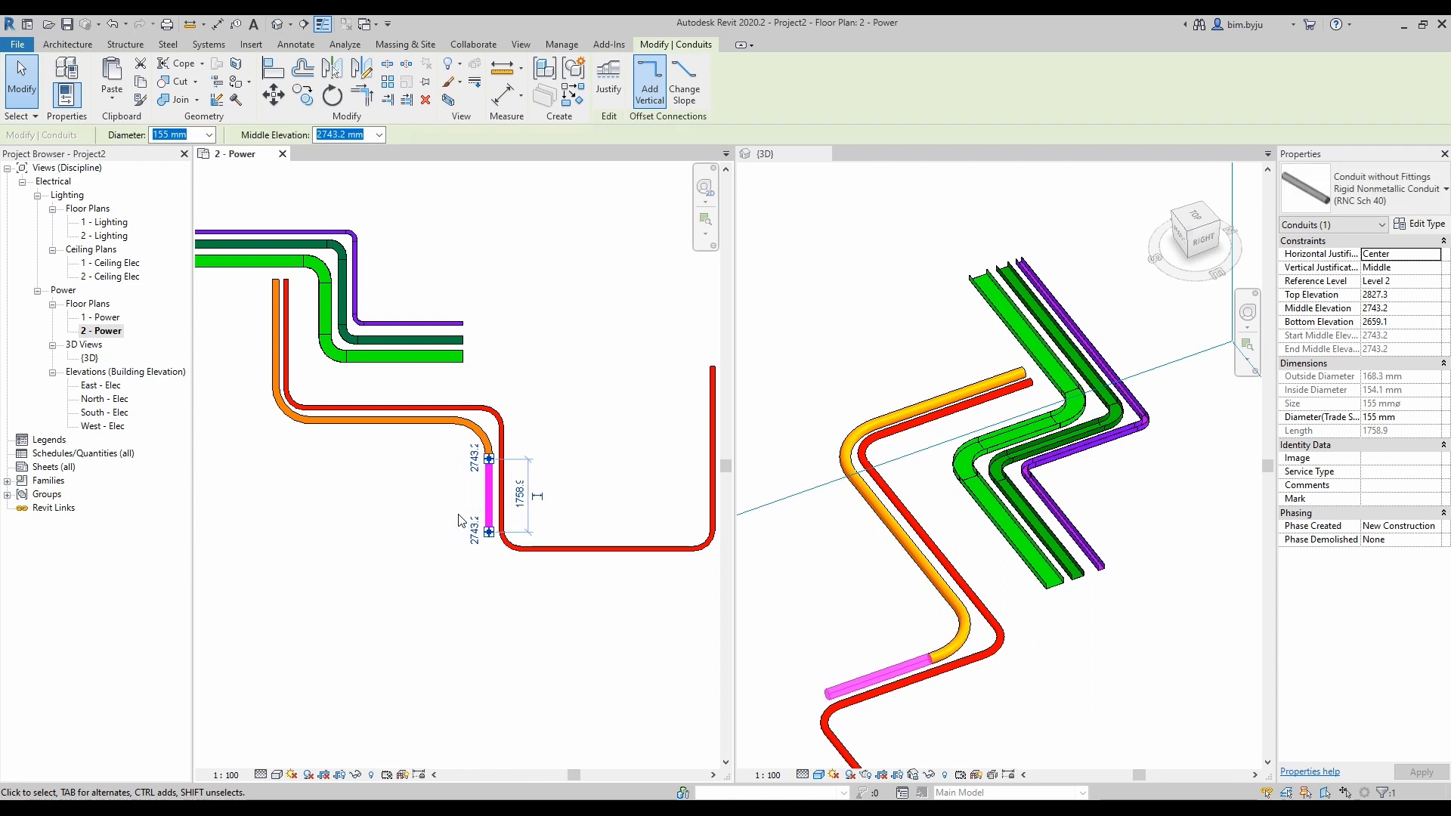
key("Right")
key("Right")
left_click(458, 514)
Change the 2 - Power plan's visual style to Shaded.
scroll(955, 516, "down", 1)
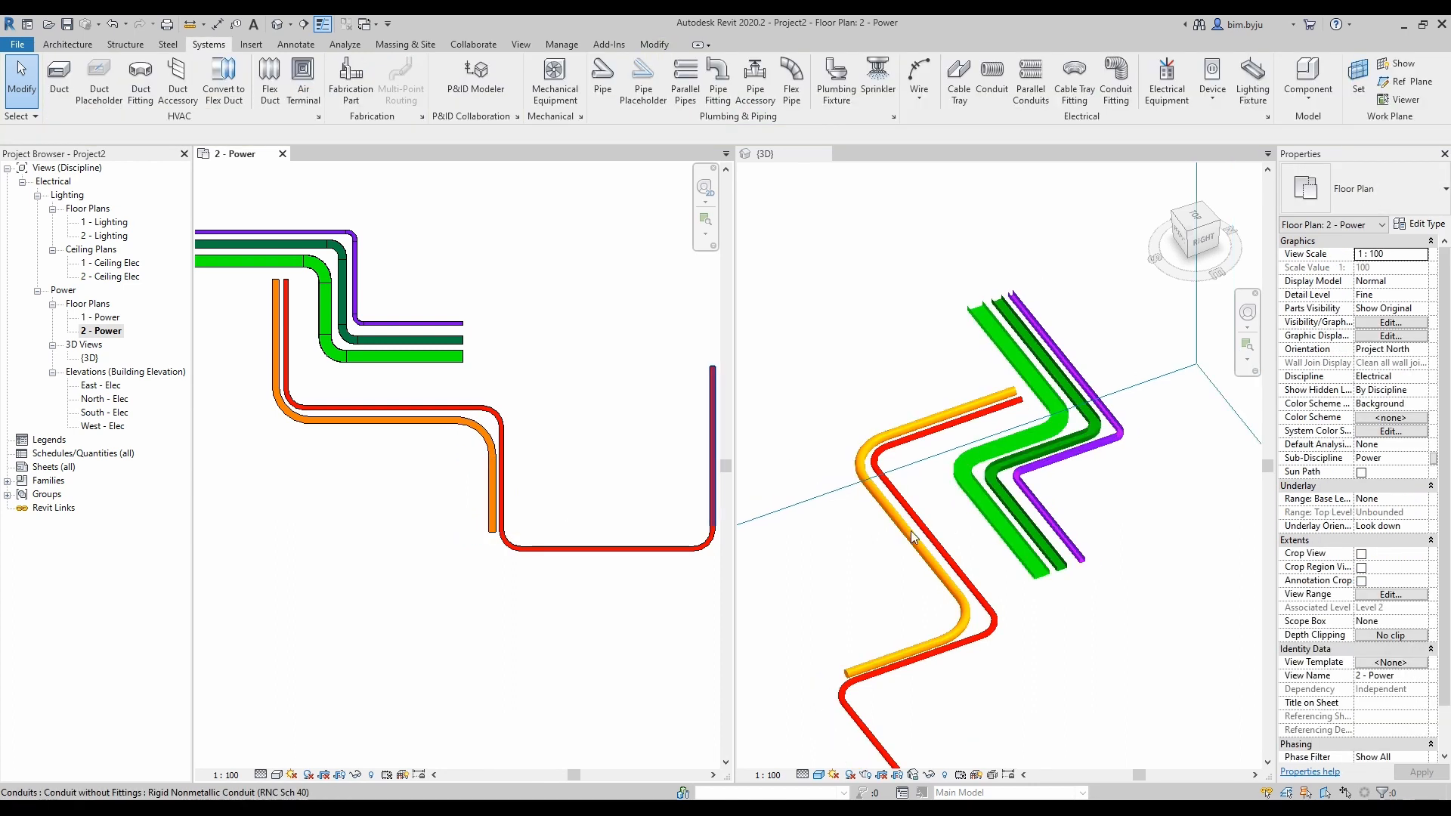
left_click(845, 587)
middle_click_drag(845, 587, 887, 607, "shift")
middle_click_drag(888, 607, 1049, 502)
scroll(1049, 500, "up", 2)
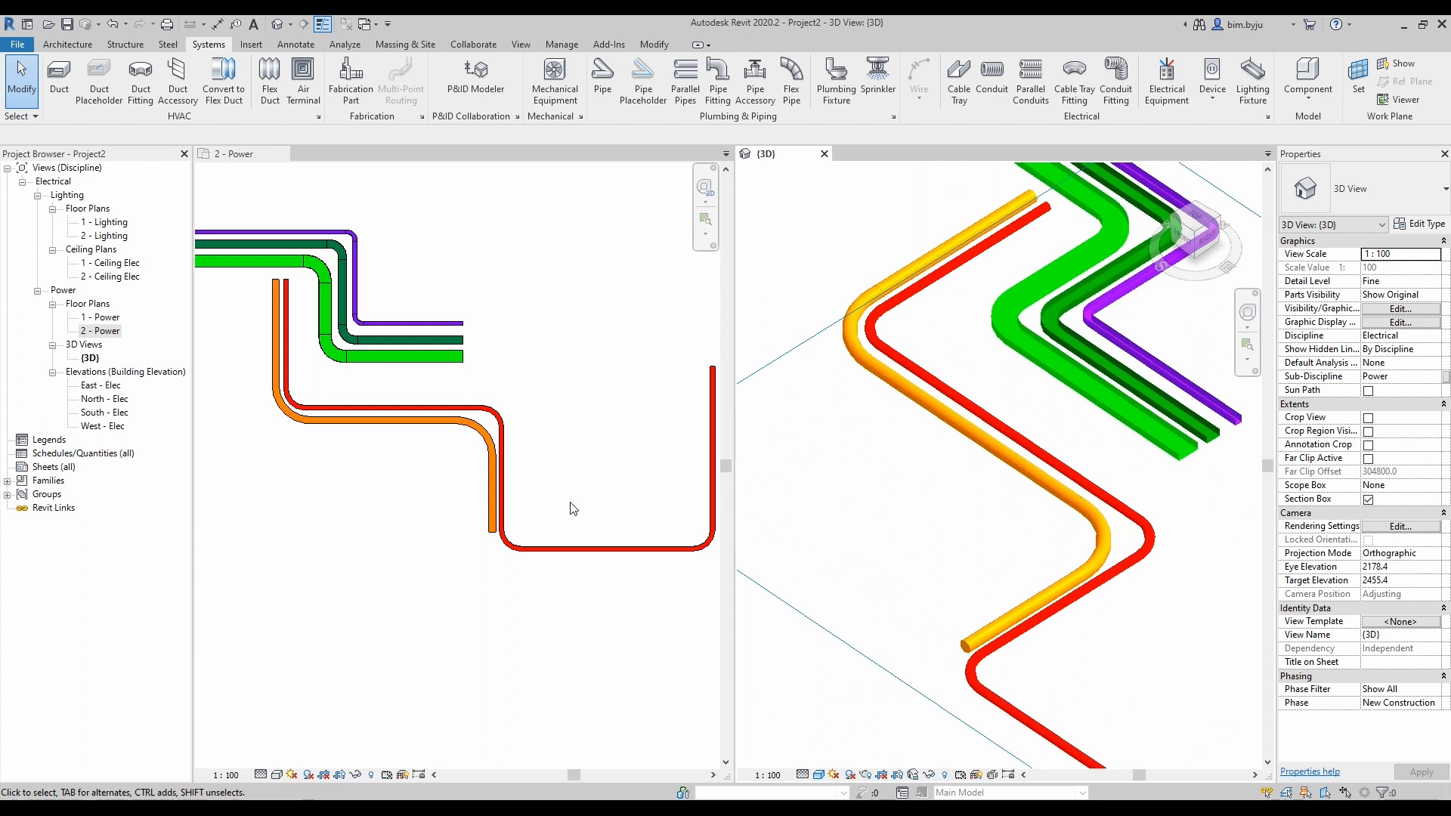
scroll(545, 469, "up", 4)
left_click(277, 775)
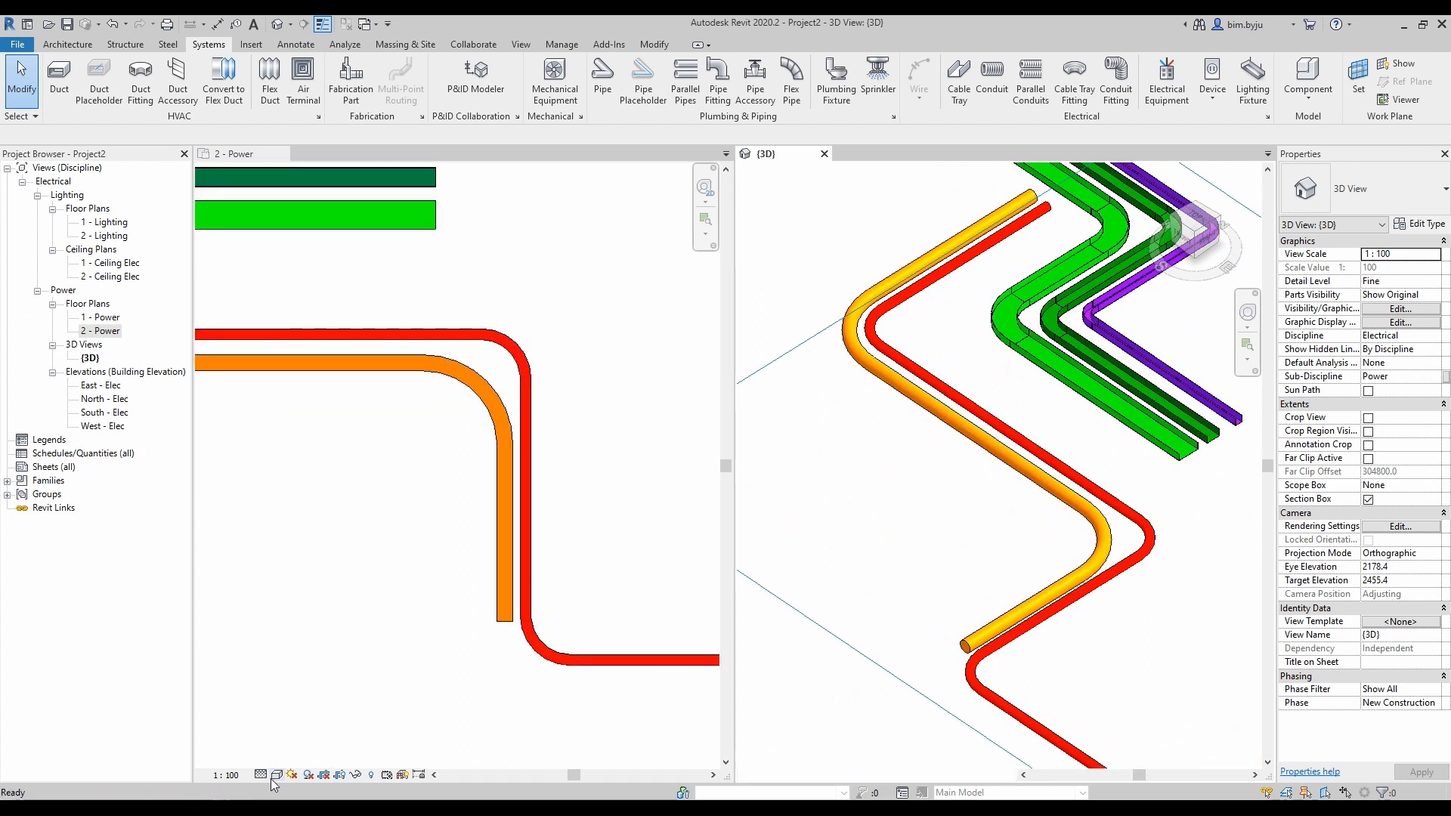
left_click(307, 713)
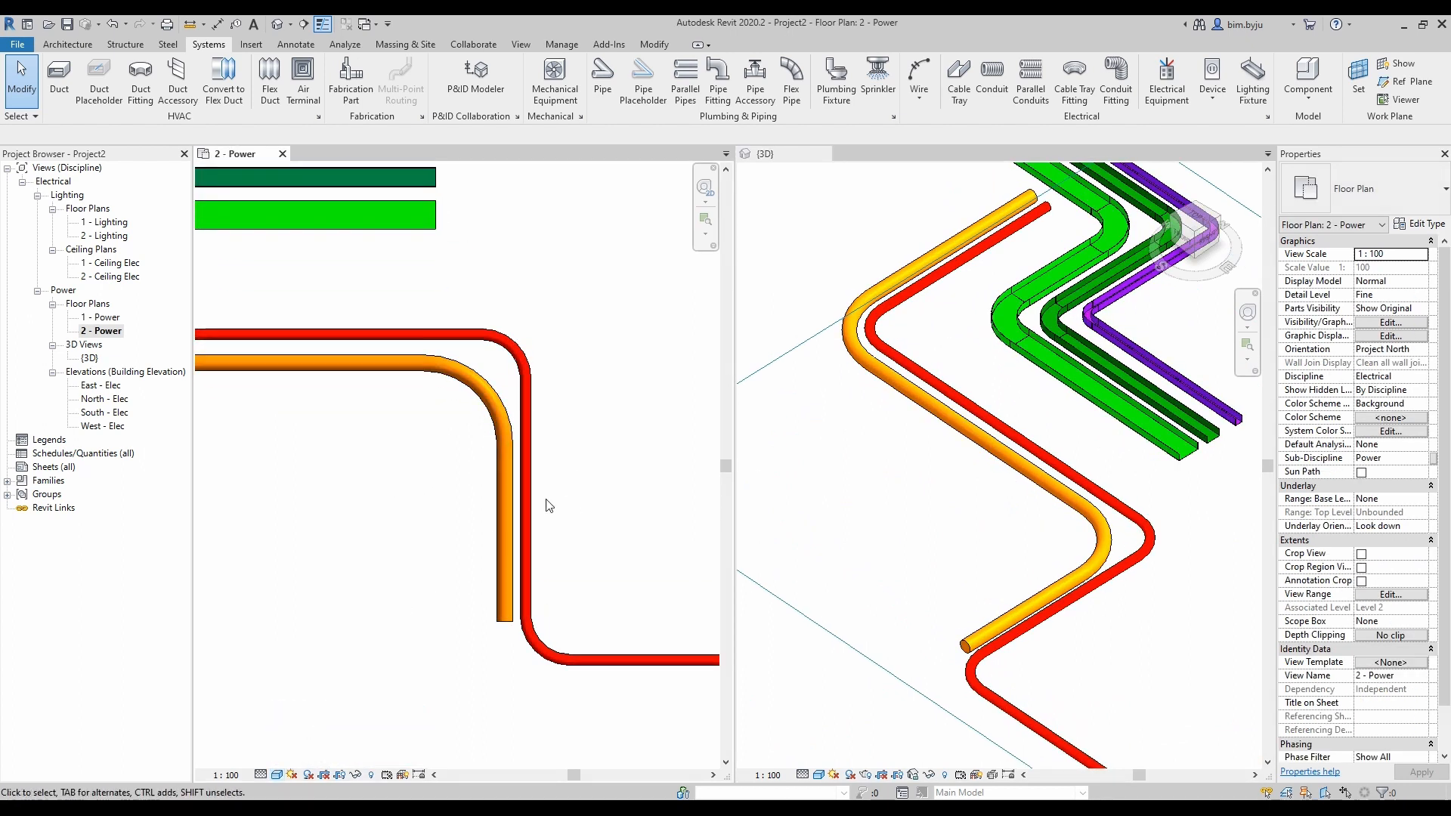
Inspect the shaded runs in both views, highlighting the complete 300 mm wide light green cable tray run from the {3D} view.
scroll(546, 500, "down", 2)
scroll(302, 295, "up", 2)
scroll(478, 439, "down", 2)
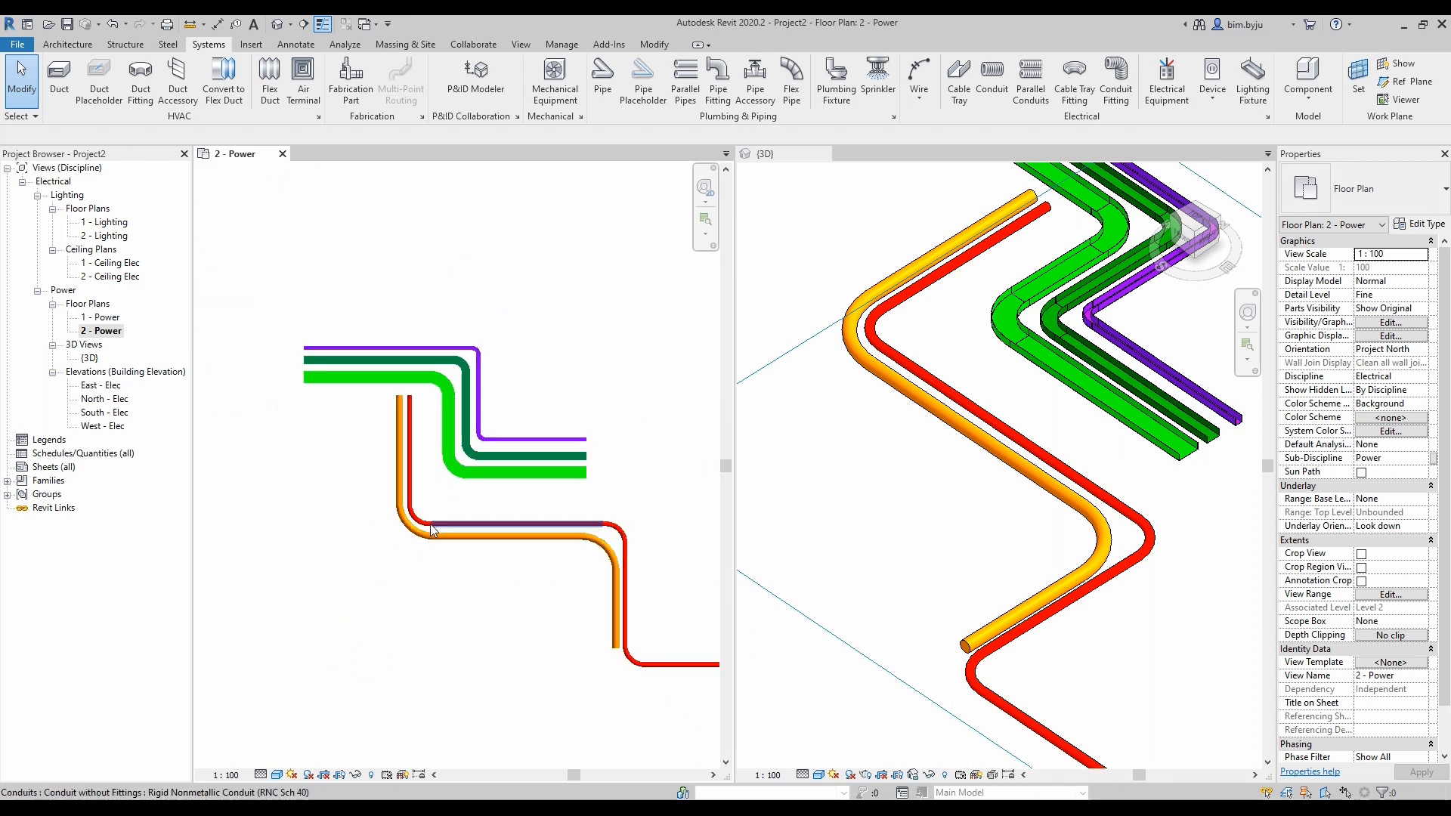
scroll(911, 521, "down", 3)
middle_click_drag(890, 566, 916, 514, "shift")
scroll(897, 591, "up", 3)
scroll(916, 514, "up", 2)
left_click(916, 516)
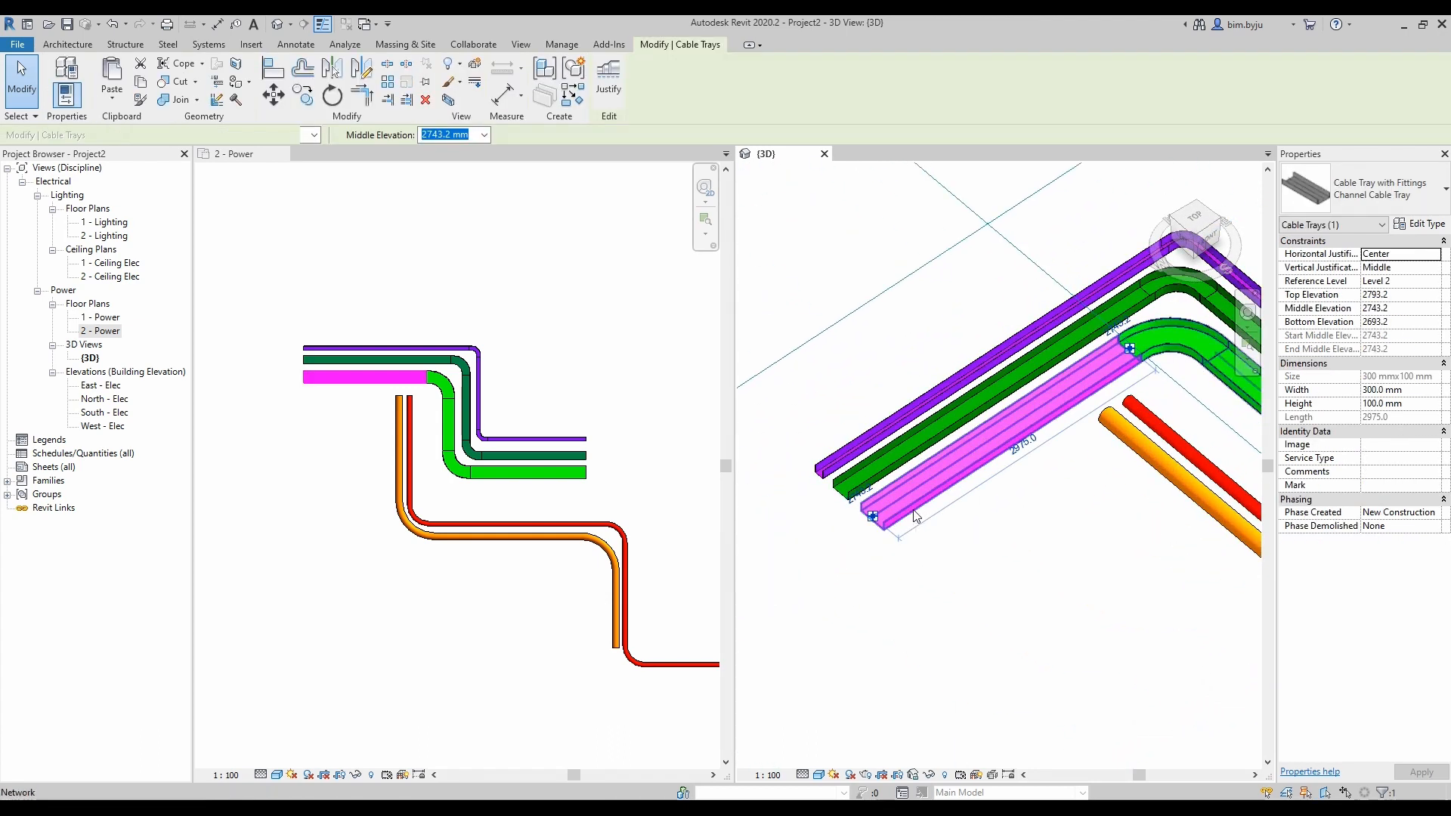
left_click(914, 514)
scroll(903, 516, "down", 4)
mouse_move(971, 588)
middle_mouse_down("shift")
mouse_move(998, 587)
mouse_move(1051, 536)
mouse_move(943, 579)
mouse_move(856, 574)
mouse_move(923, 593)
middle_mouse_up("shift")
middle_click_drag(1030, 605, 945, 601, "shift")
scroll(1100, 580, "up", 3)
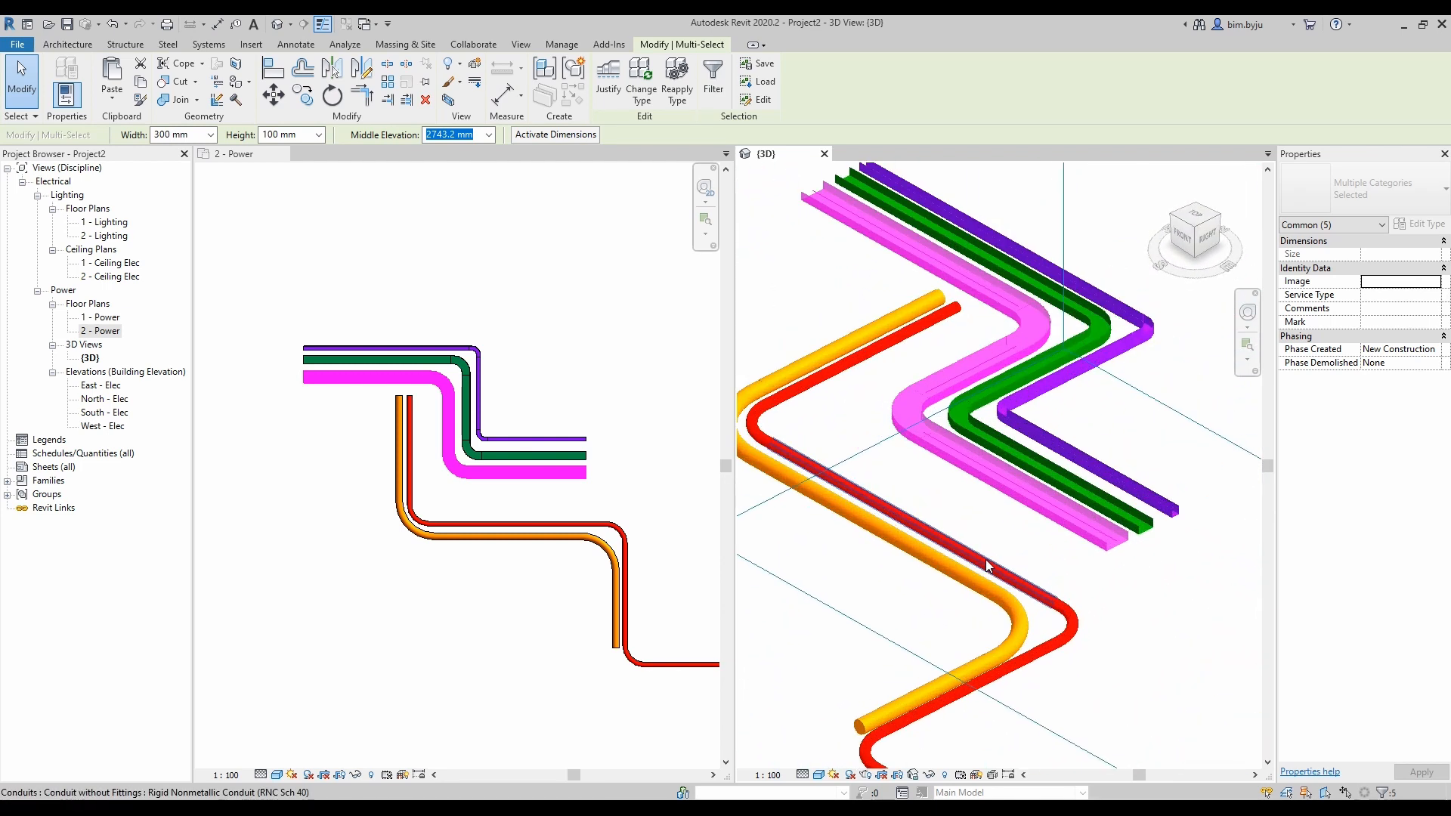
scroll(412, 538, "up", 3)
scroll(476, 559, "down", 1)
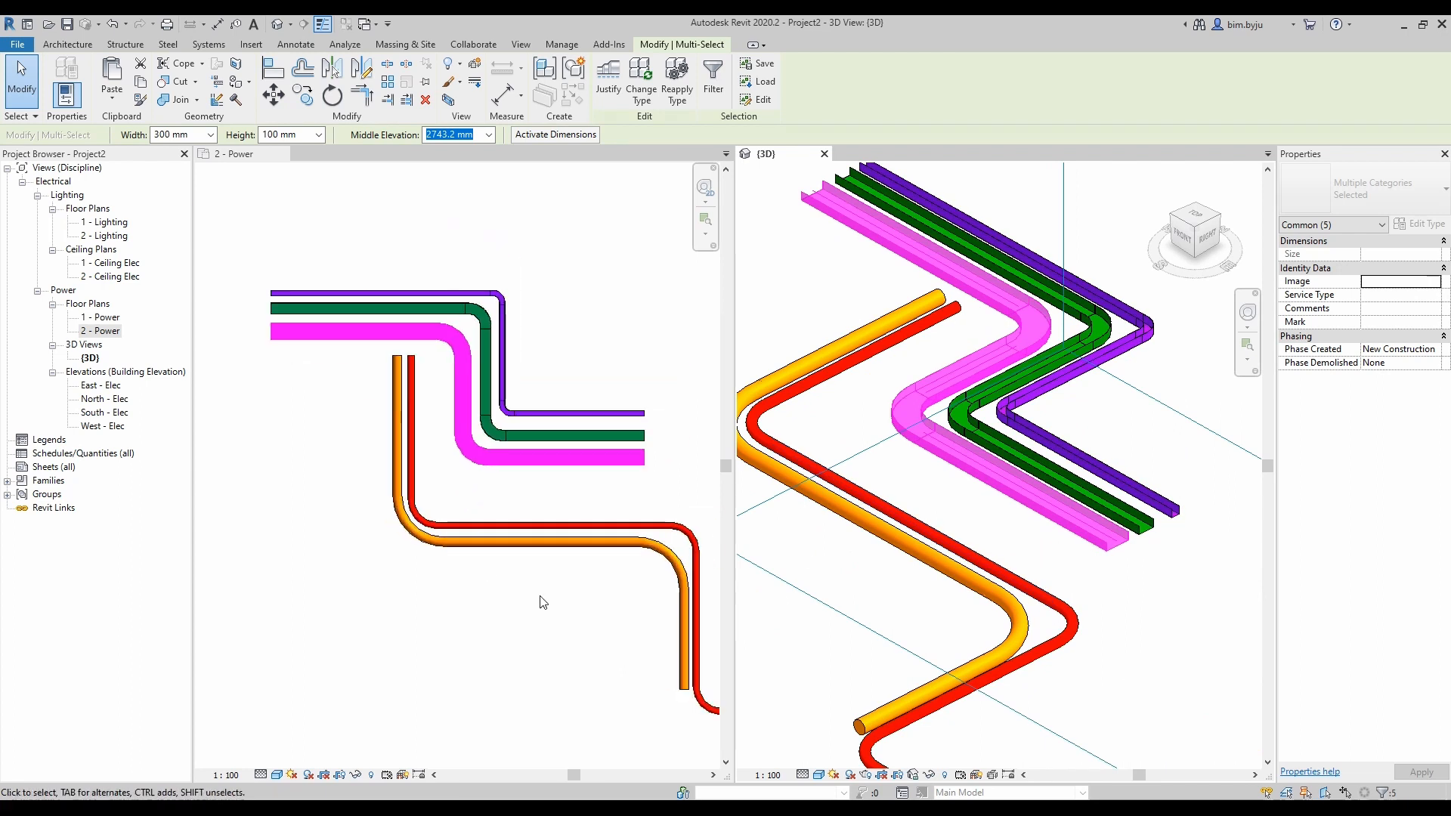
scroll(542, 603, "down", 1)
left_click(1159, 586)
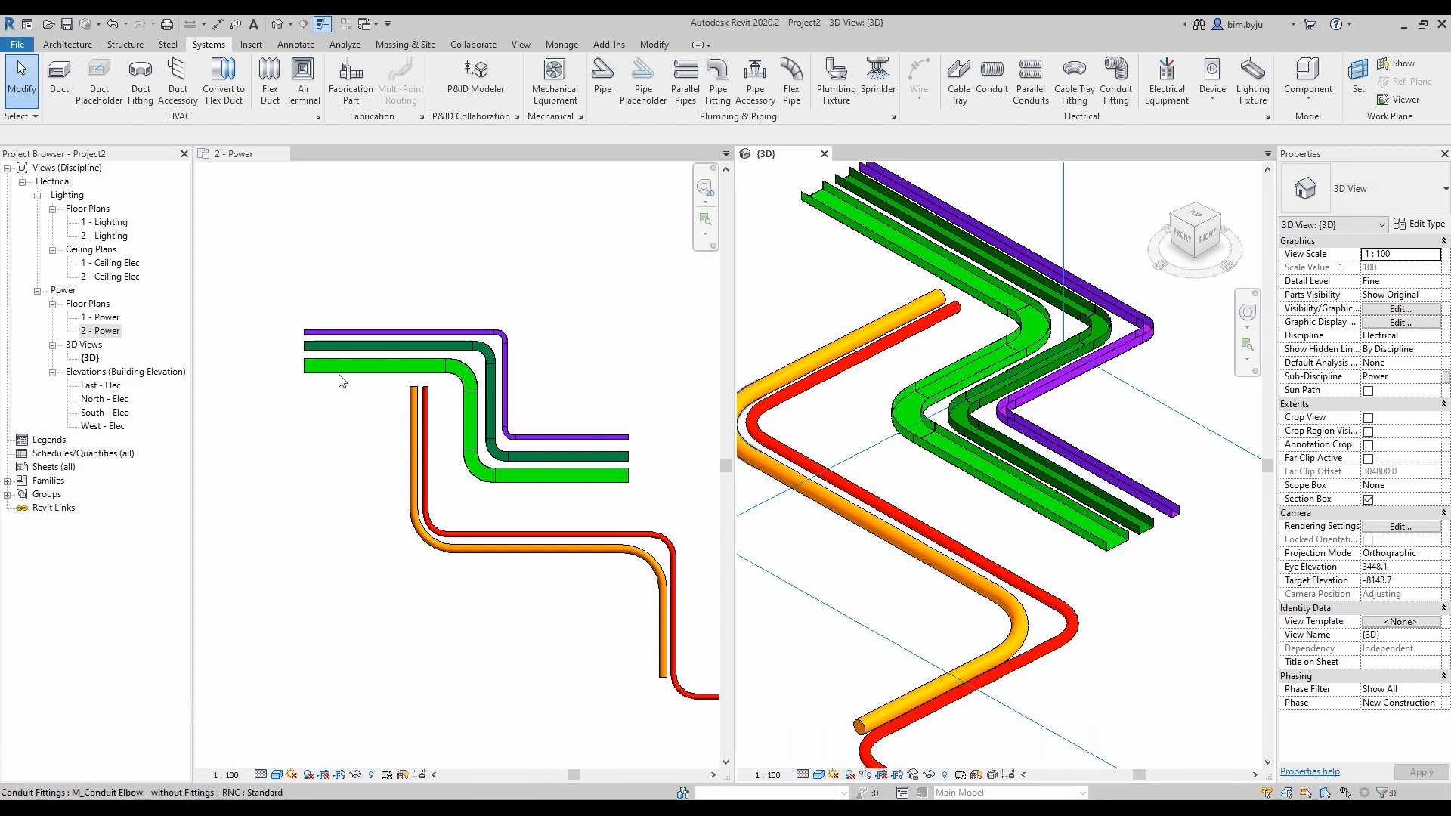
Examine the filter colours of all cable tray and conduit runs in the 2 - Power plan and {3D} view.
scroll(405, 365, "up", 3)
scroll(424, 378, "down", 4)
scroll(545, 463, "up", 3)
scroll(544, 461, "down", 2)
scroll(491, 499, "up", 2)
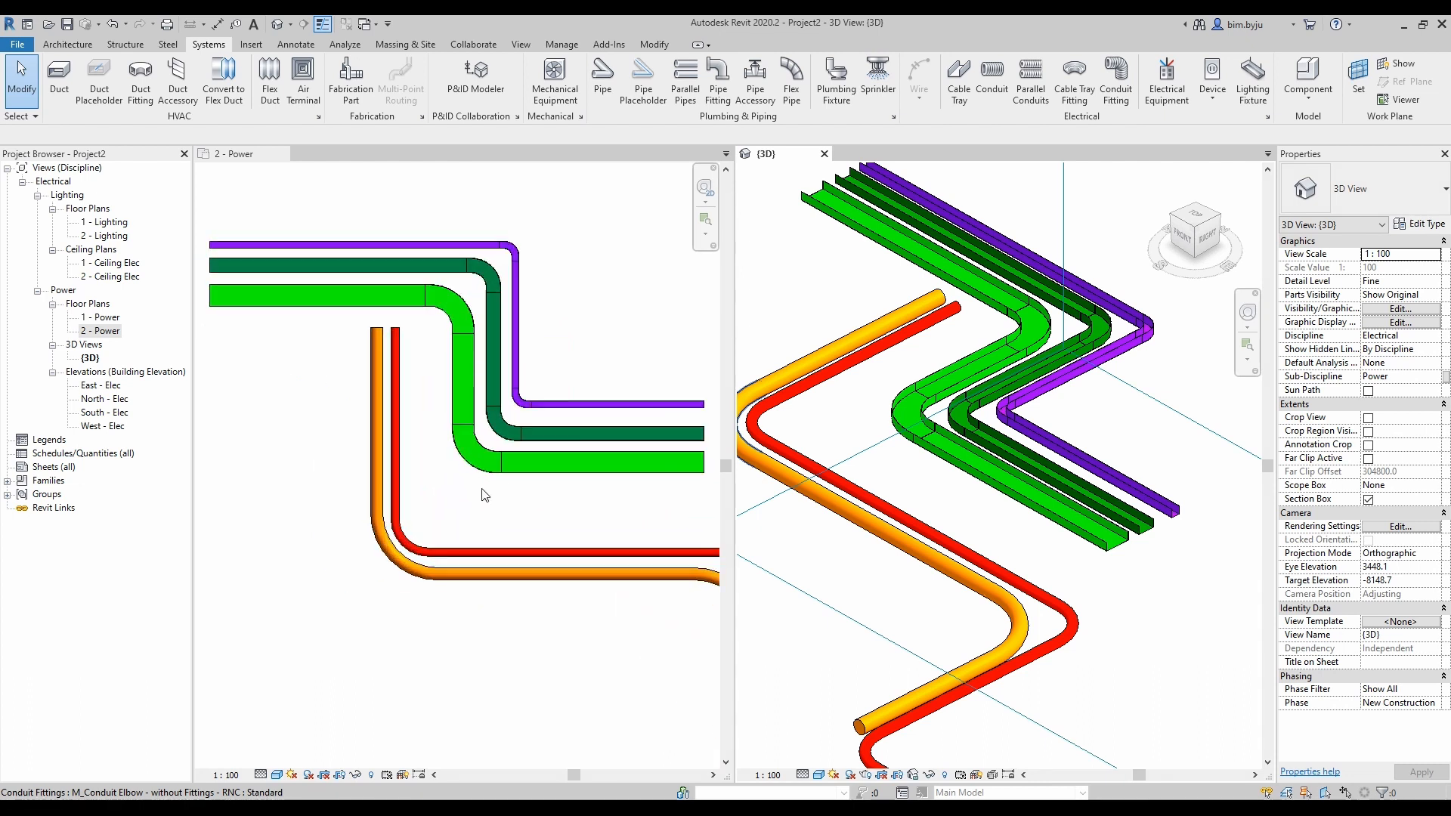
scroll(484, 495, "down", 2)
scroll(980, 456, "up", 2)
scroll(995, 476, "down", 3)
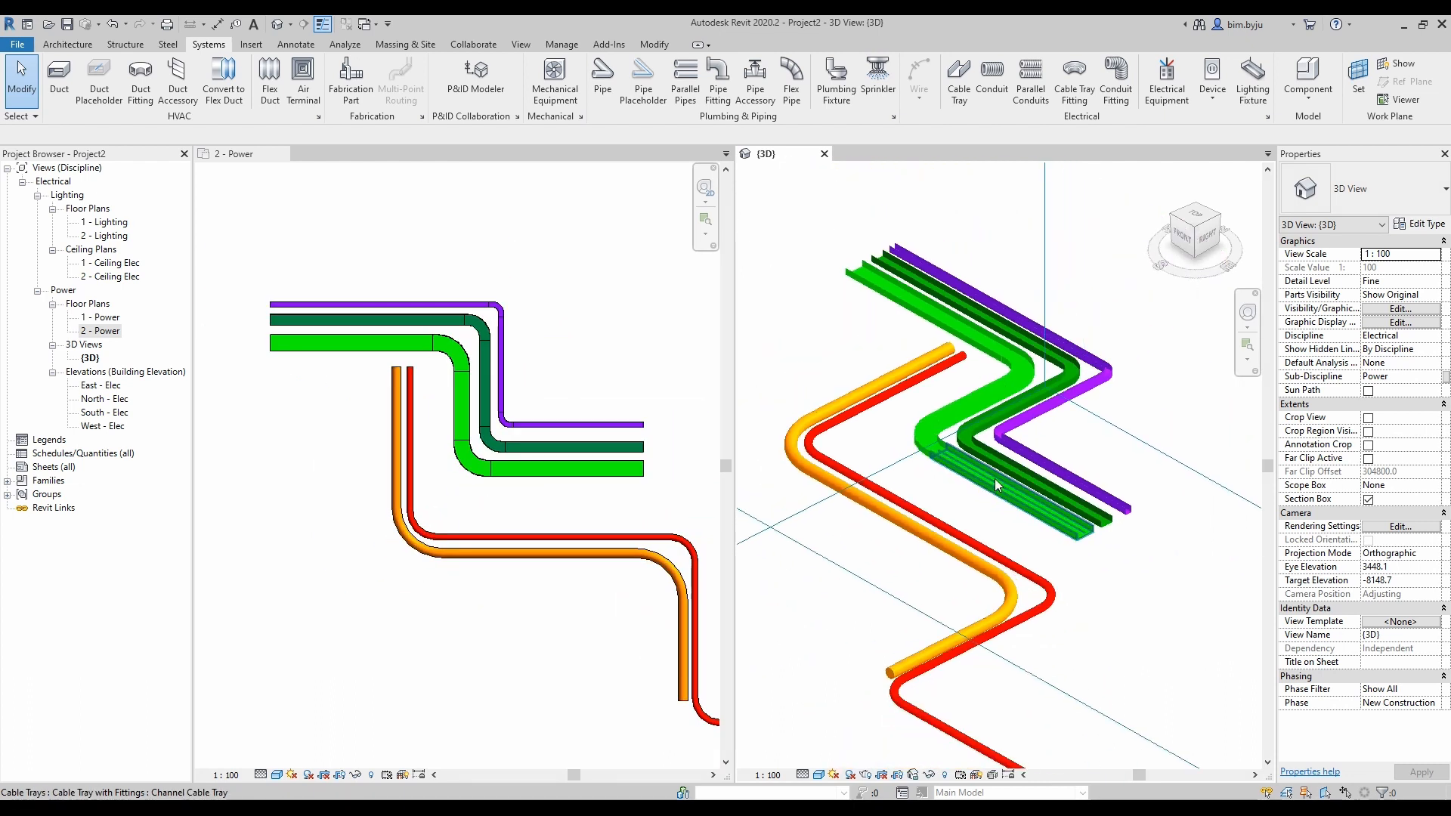